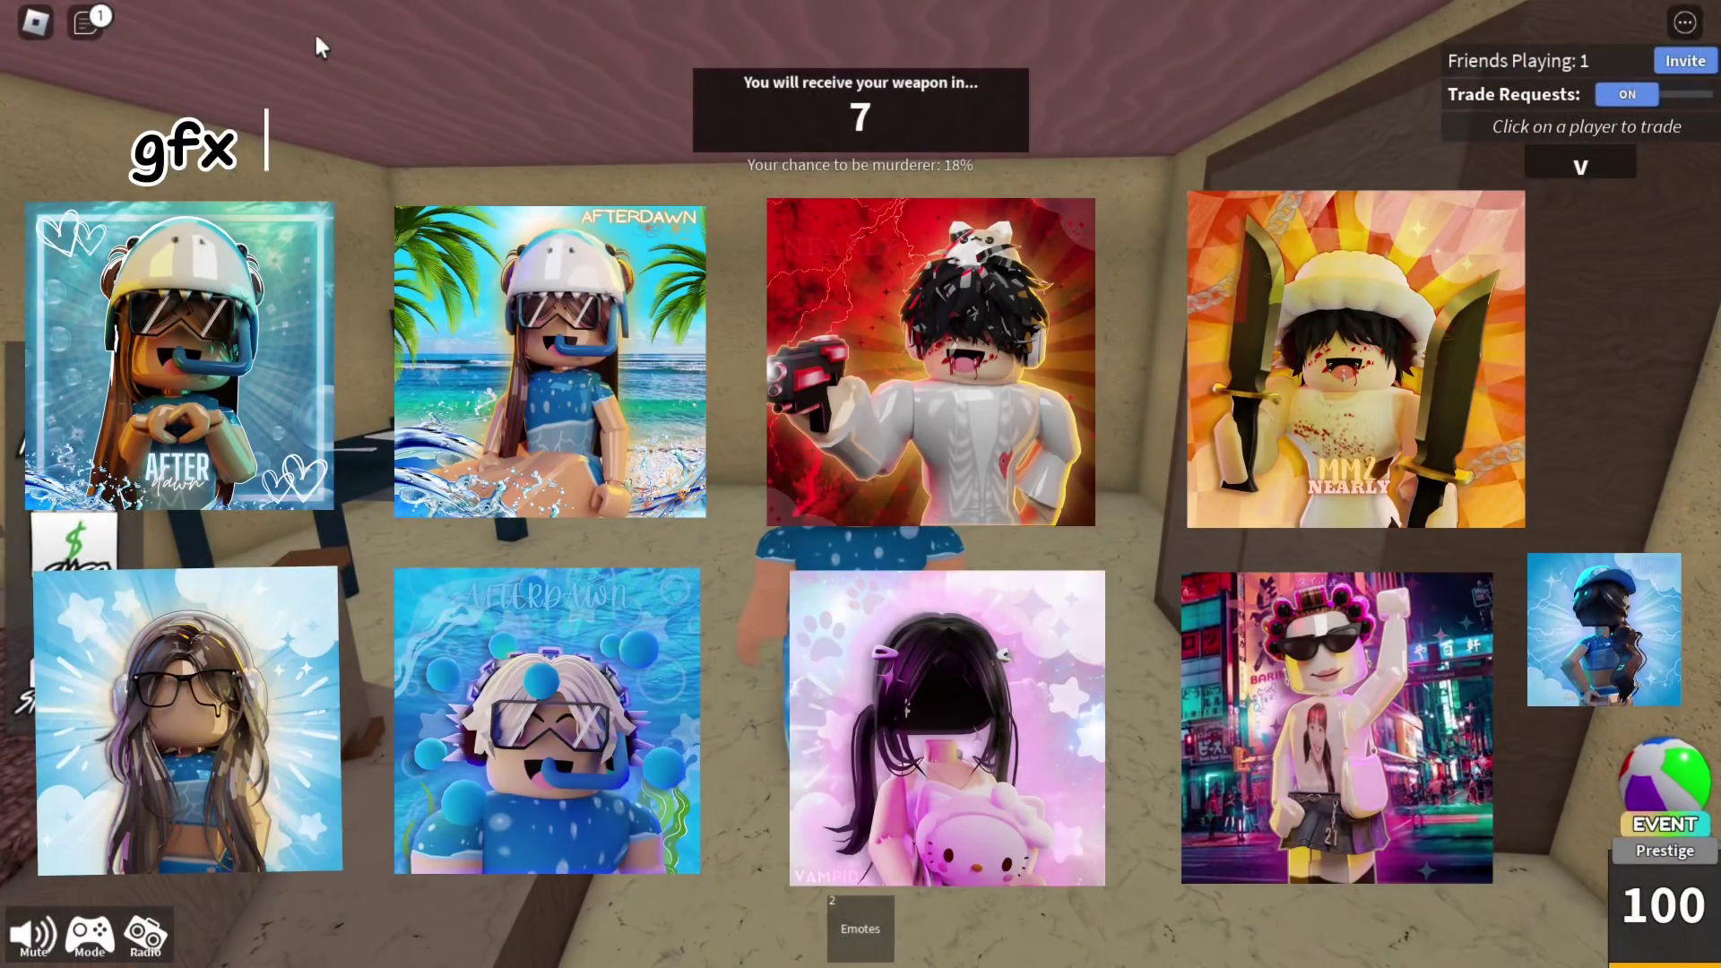
pyautogui.click(74, 417)
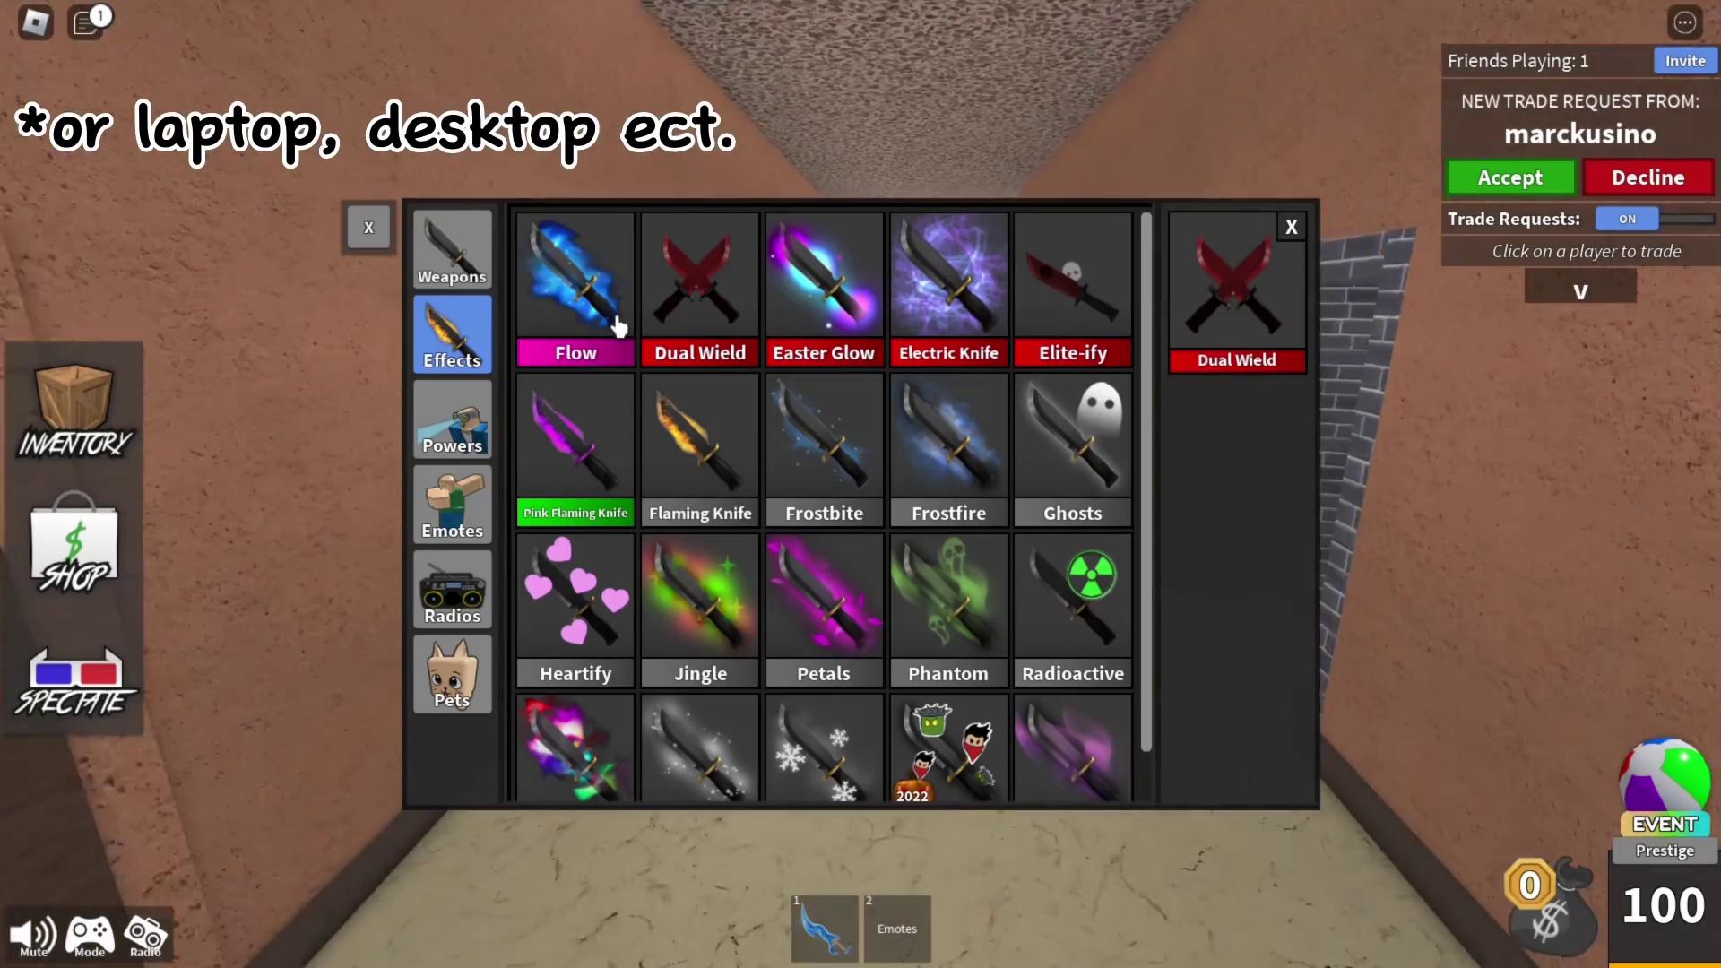
pyautogui.click(618, 327)
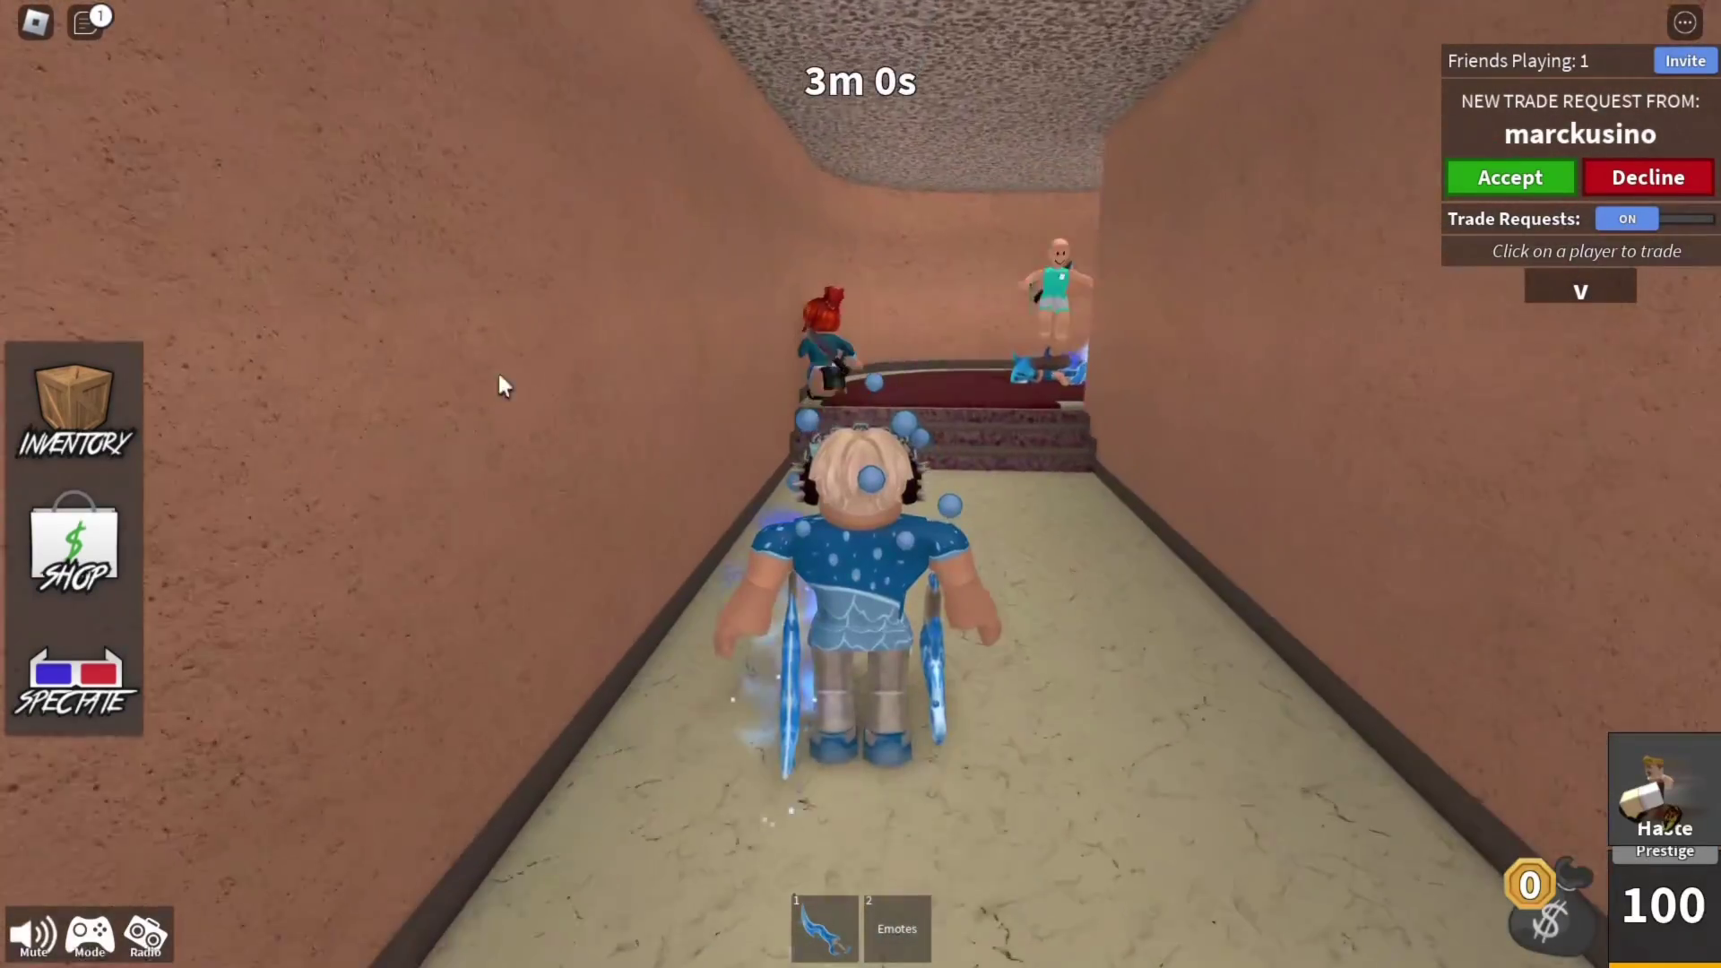
pyautogui.press('w')
pyautogui.press('1')
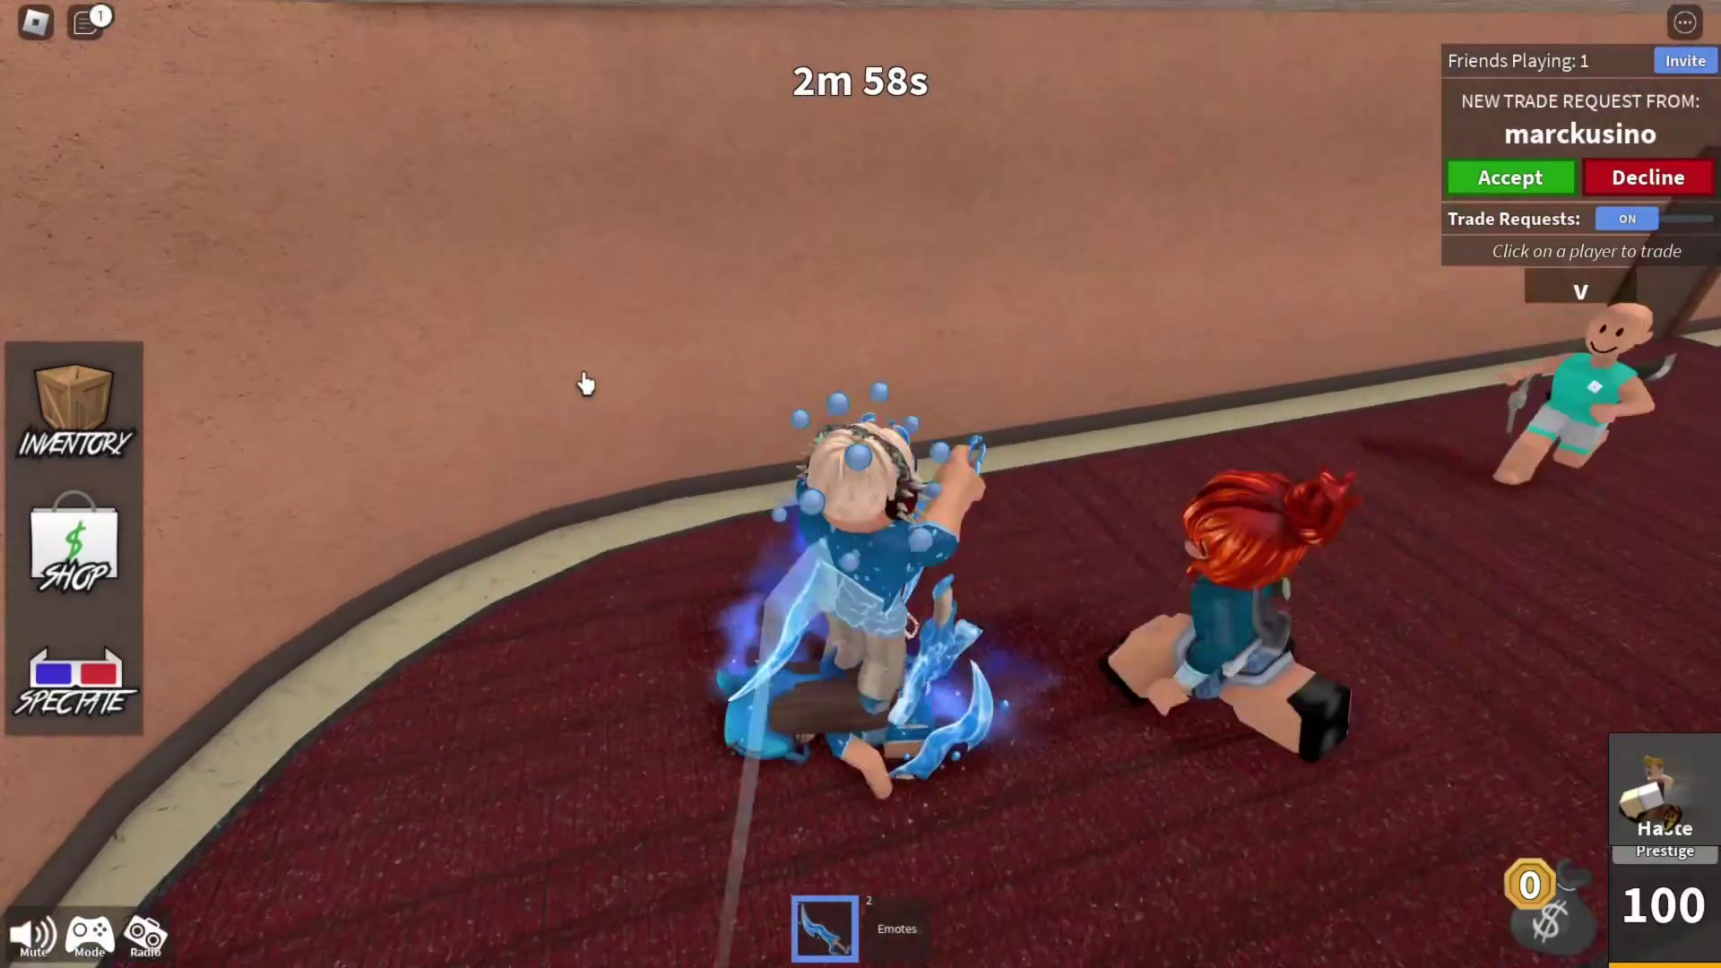
pyautogui.click(584, 381)
pyautogui.press('w')
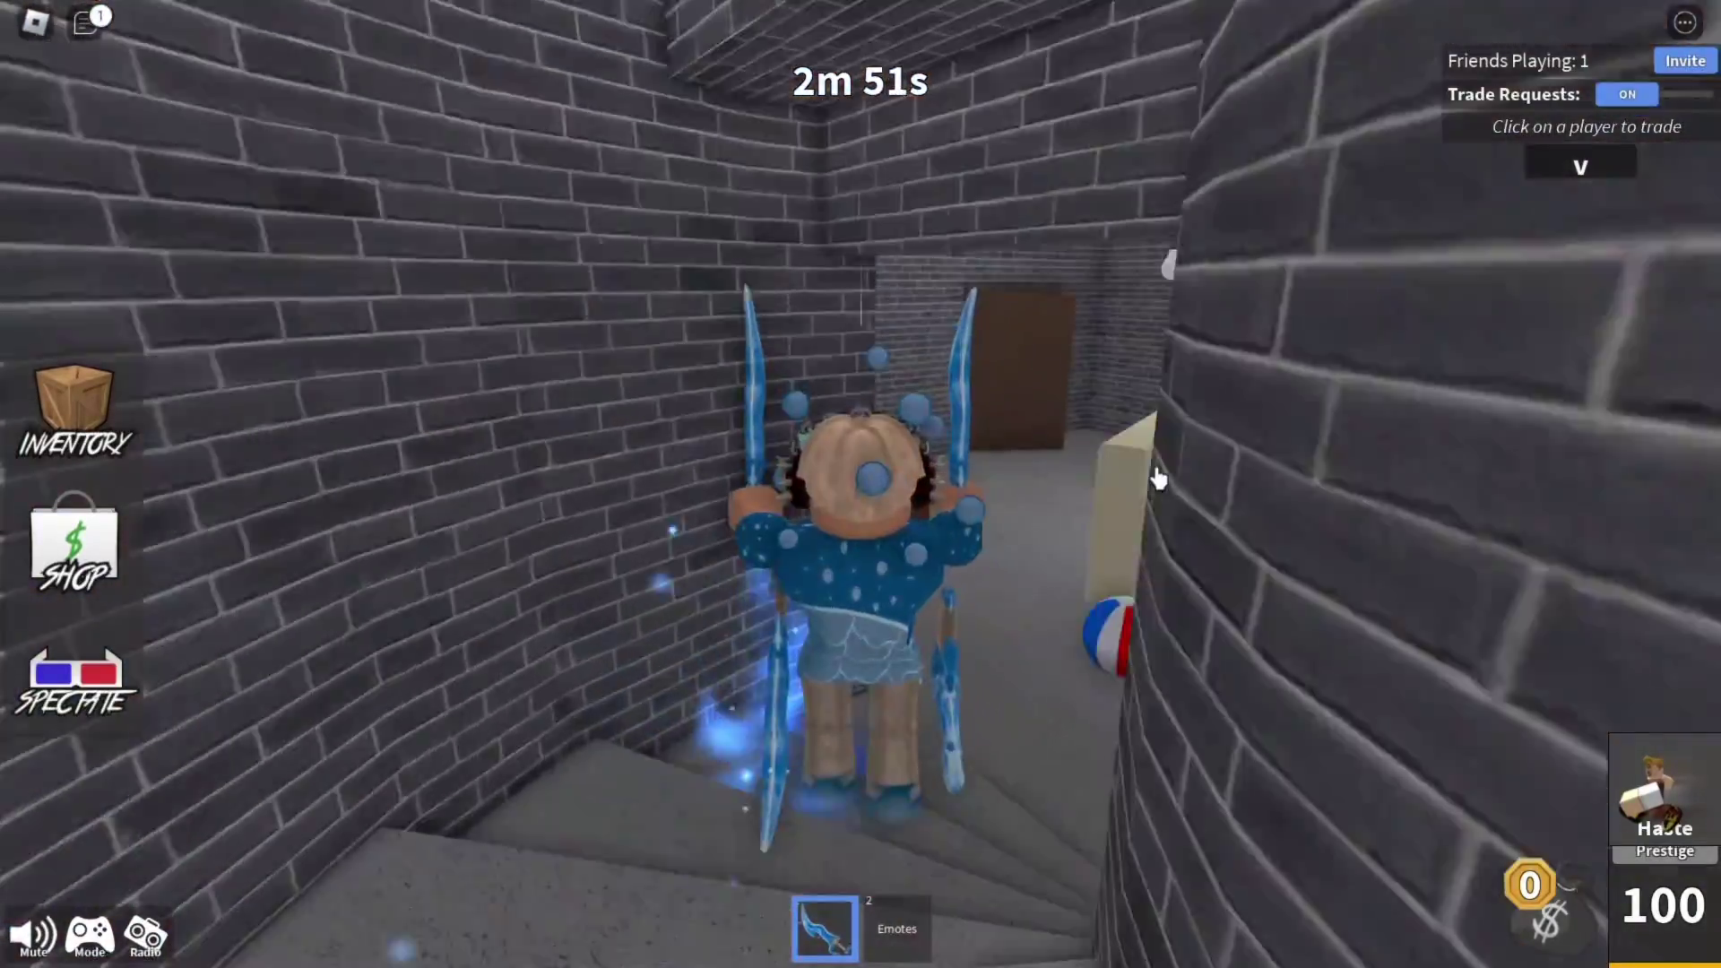
pyautogui.press('w')
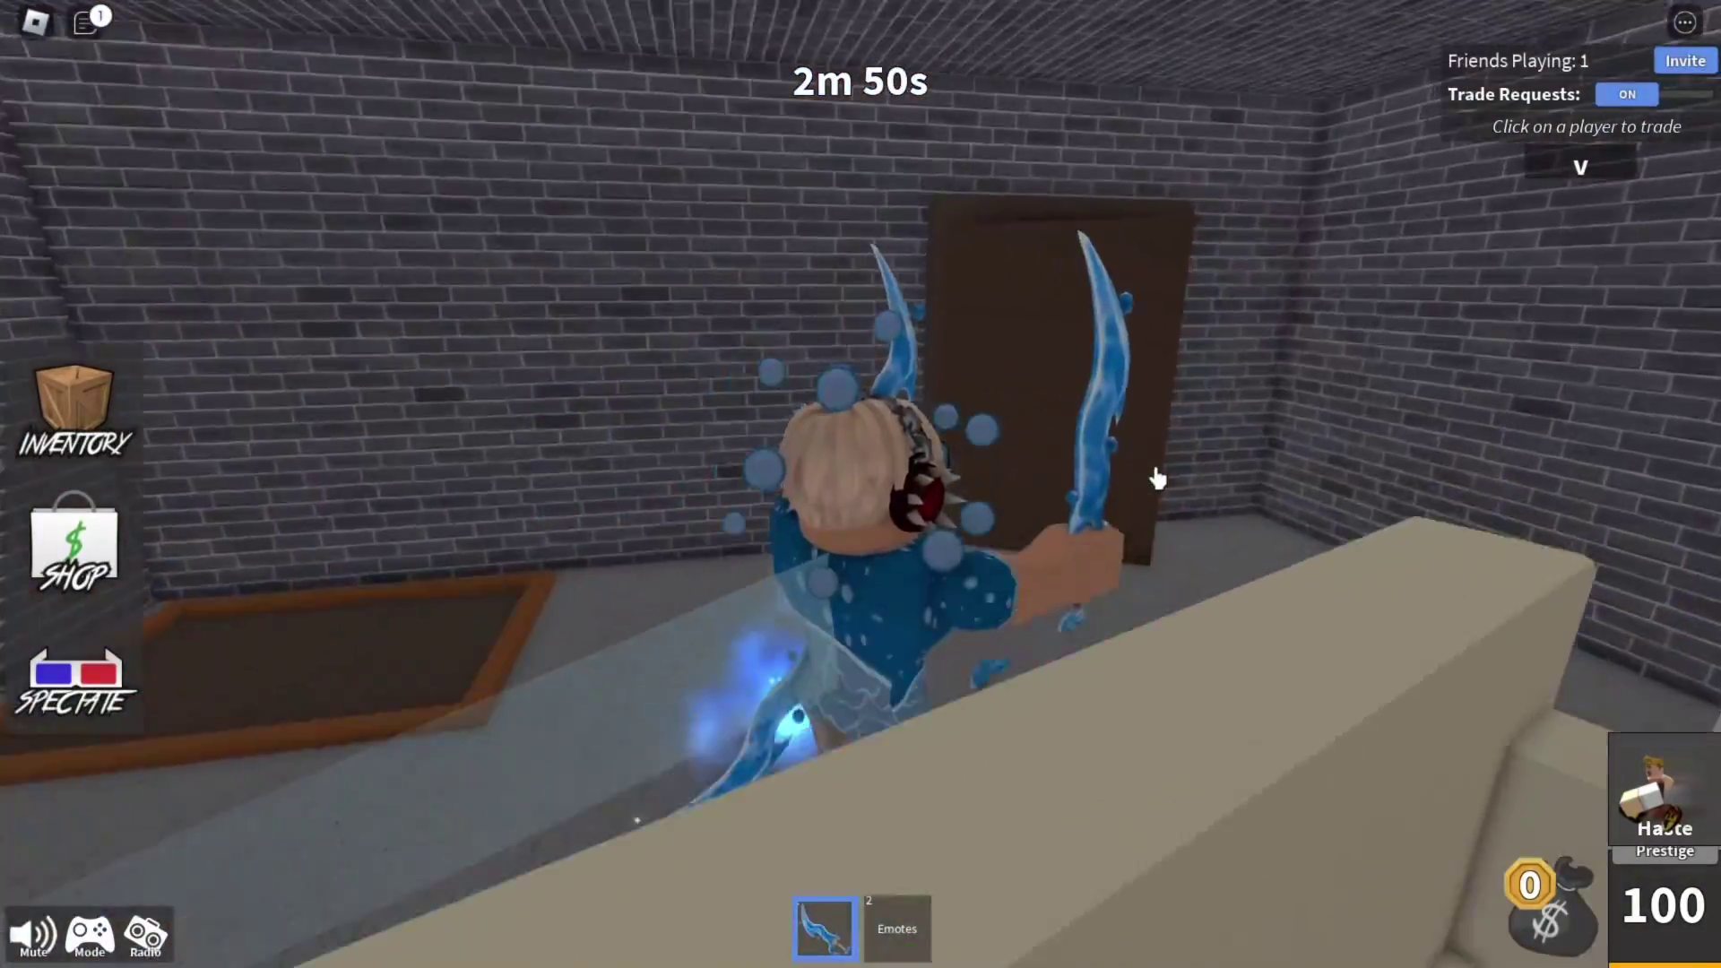
pyautogui.press('w')
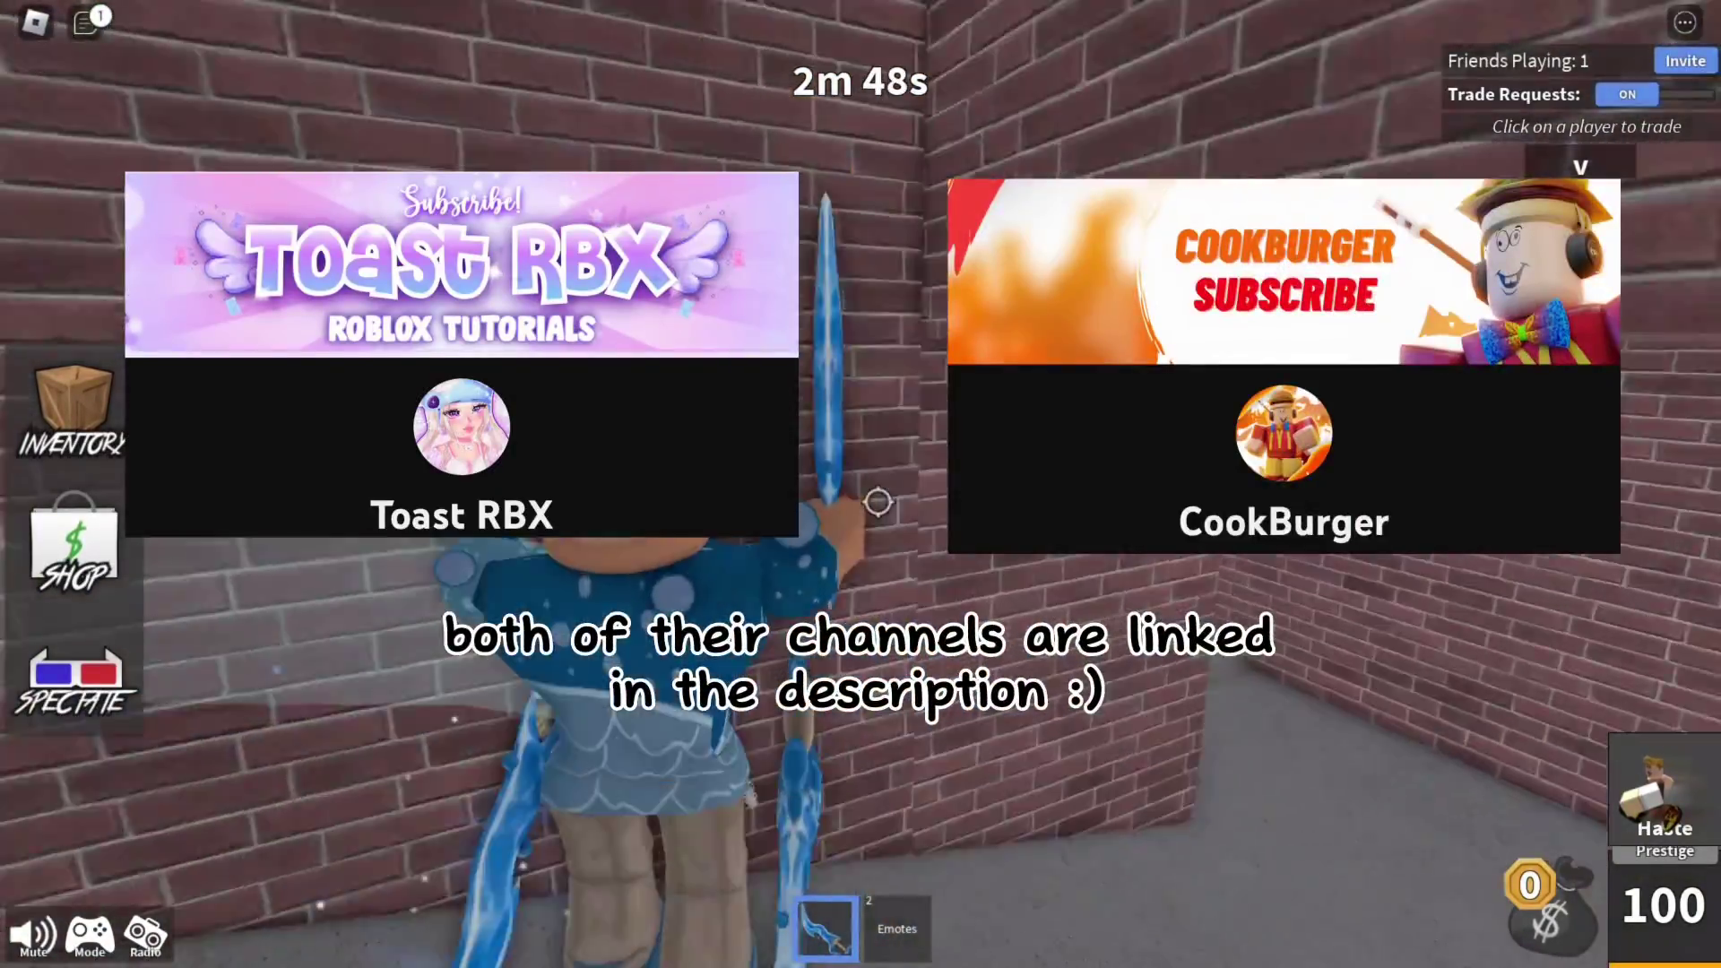
pyautogui.press('w')
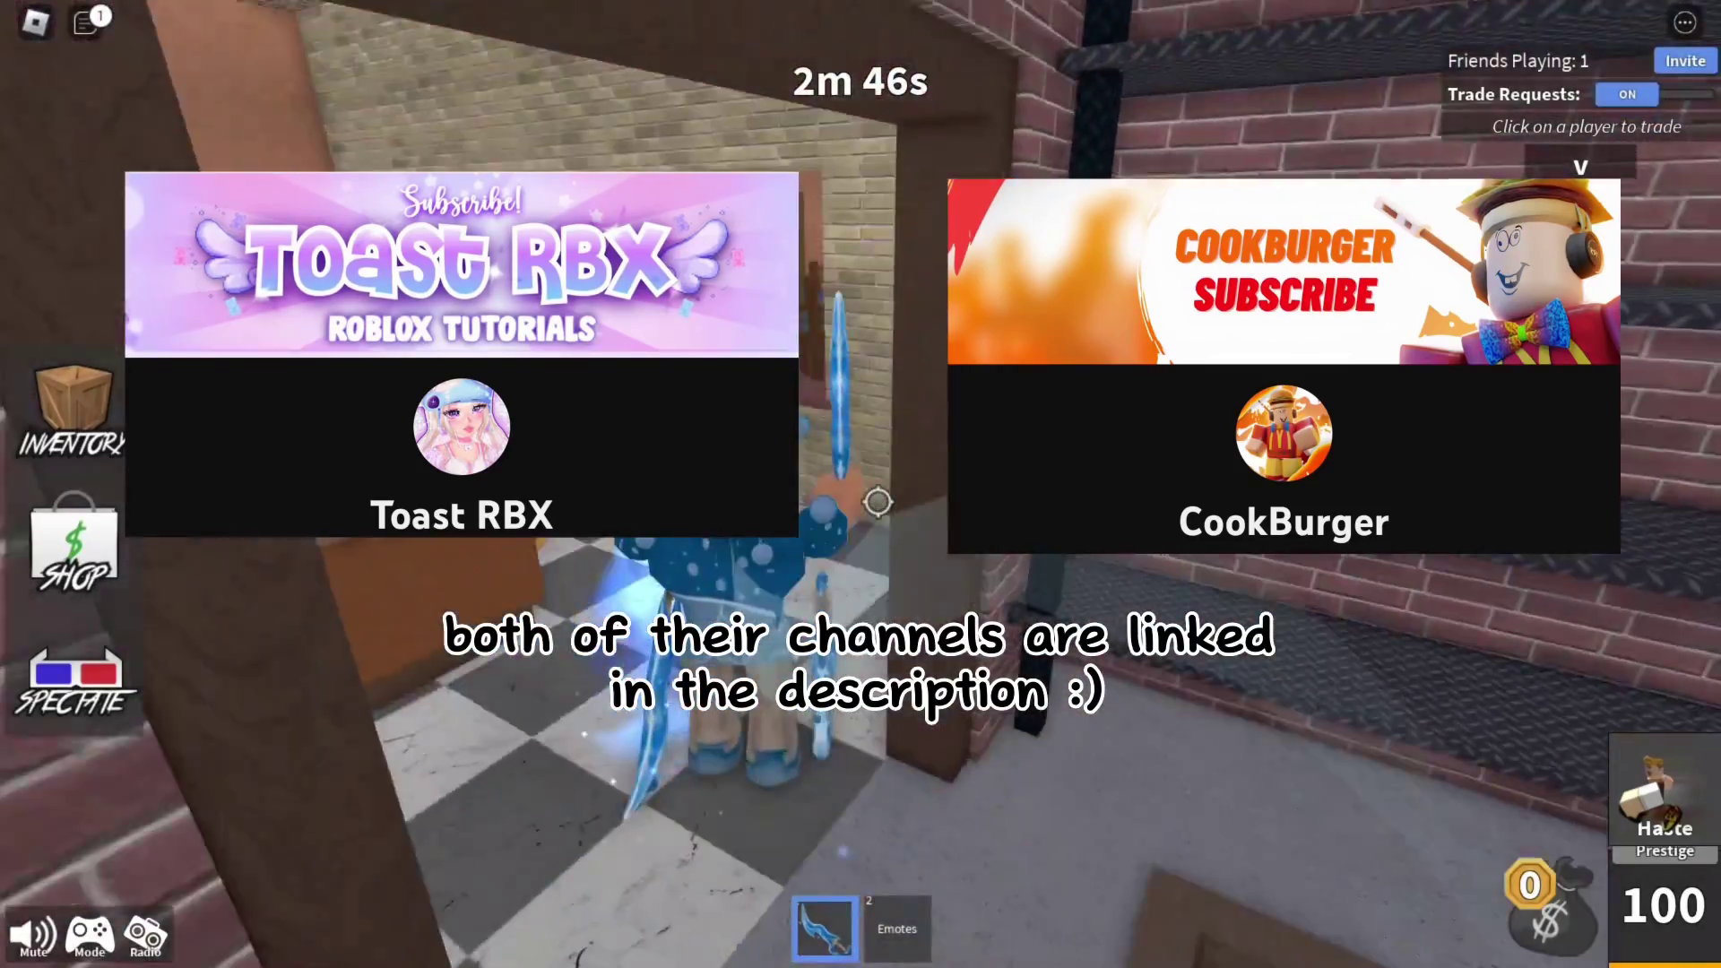
pyautogui.press('w')
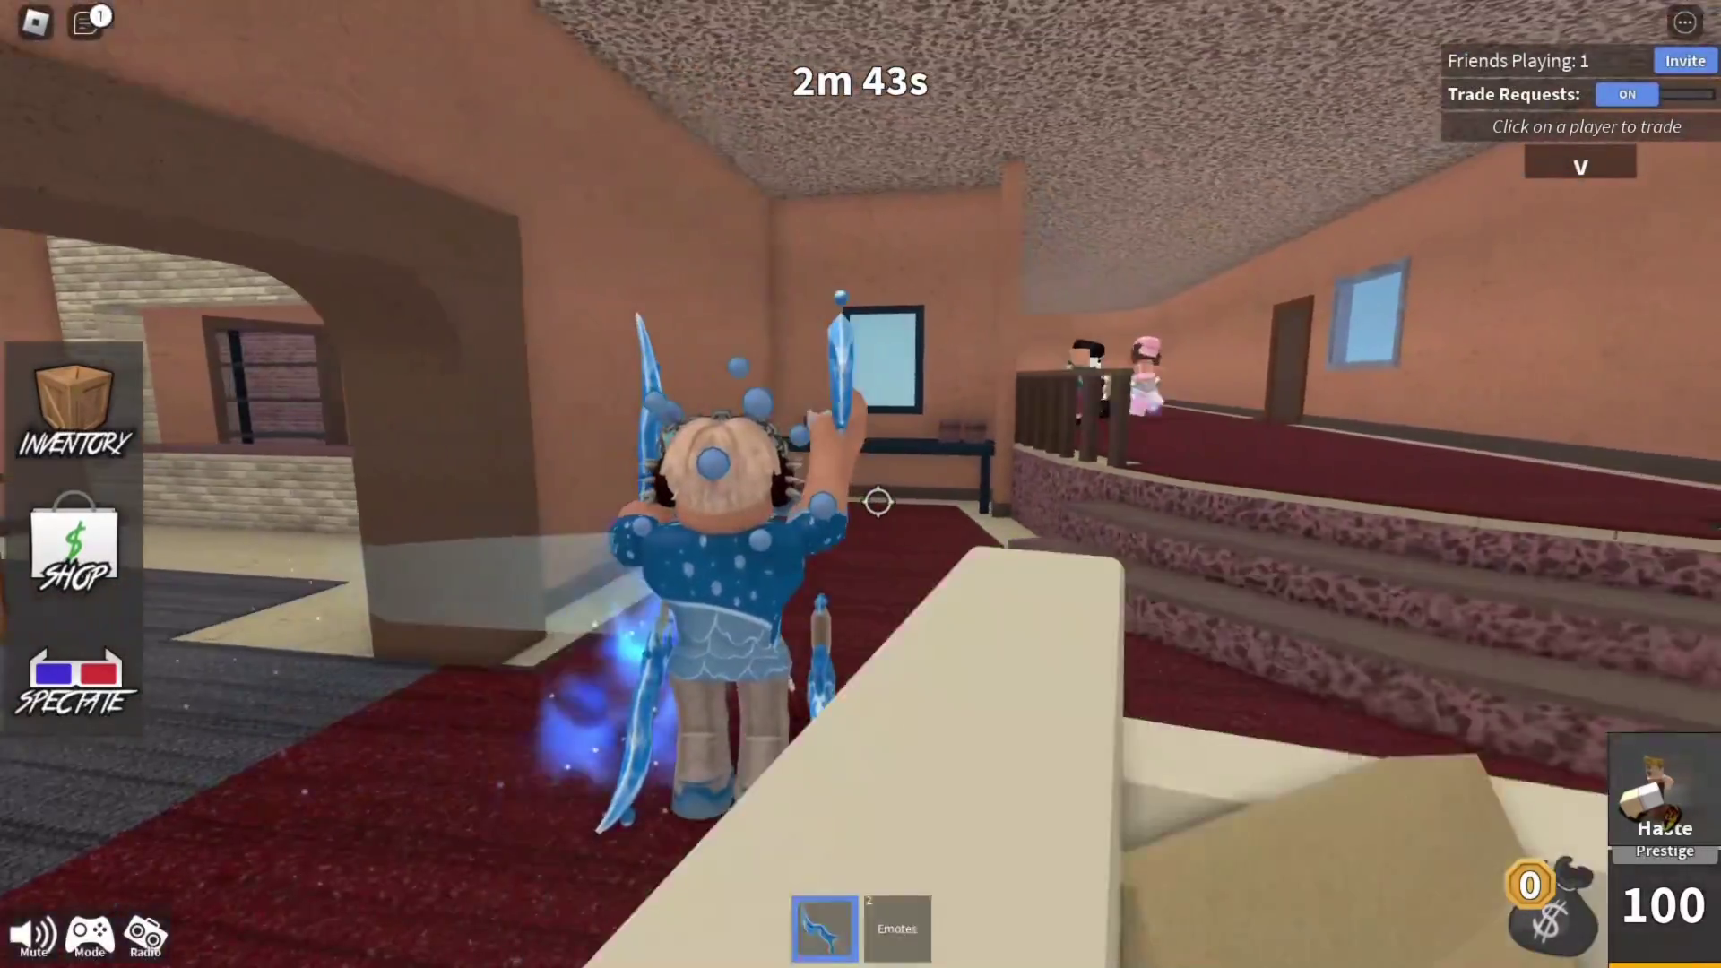
pyautogui.press('w')
pyautogui.click(877, 501)
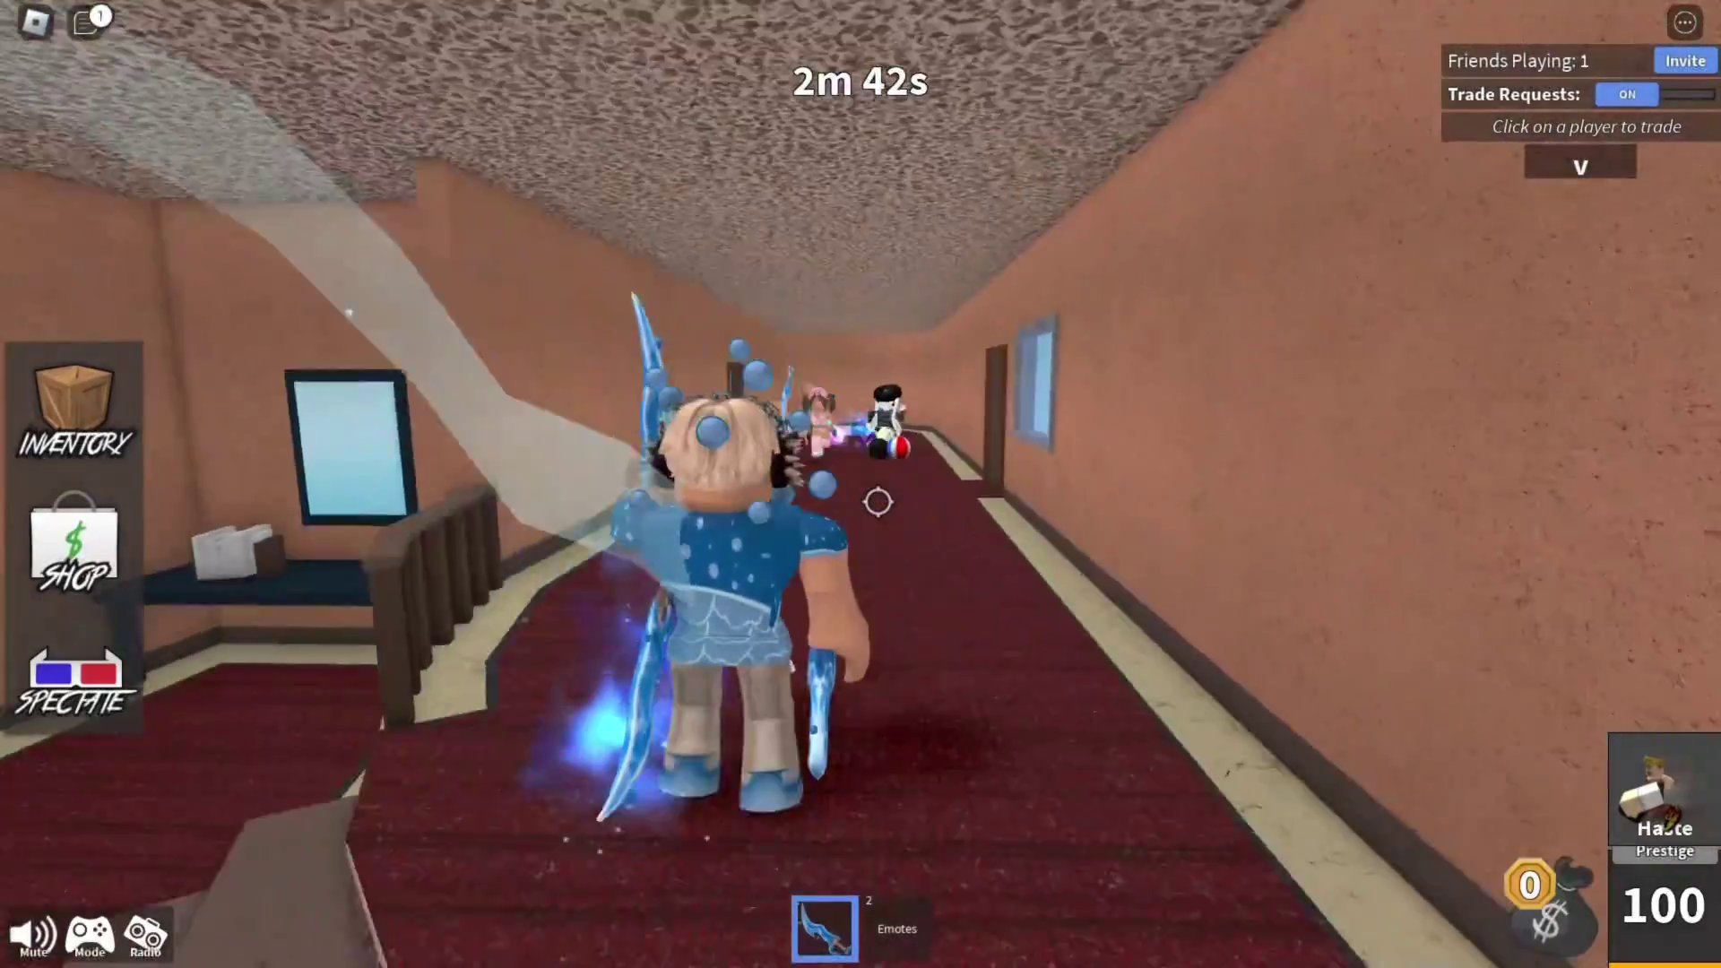
pyautogui.press('w')
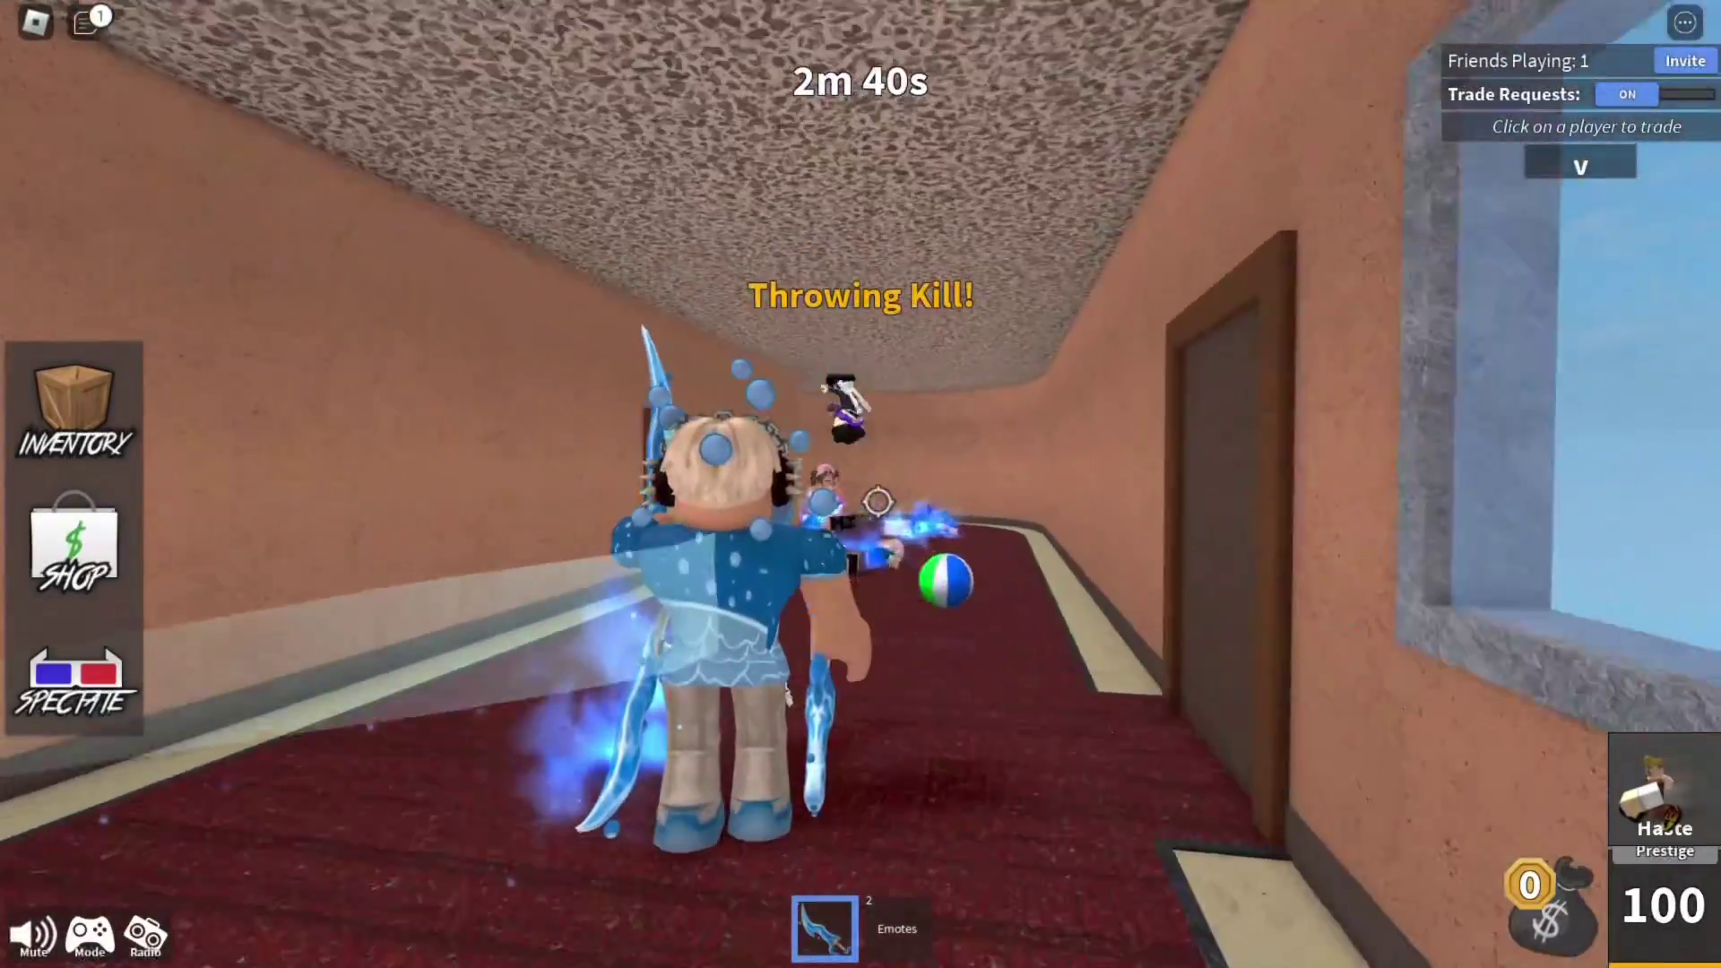
pyautogui.press('w')
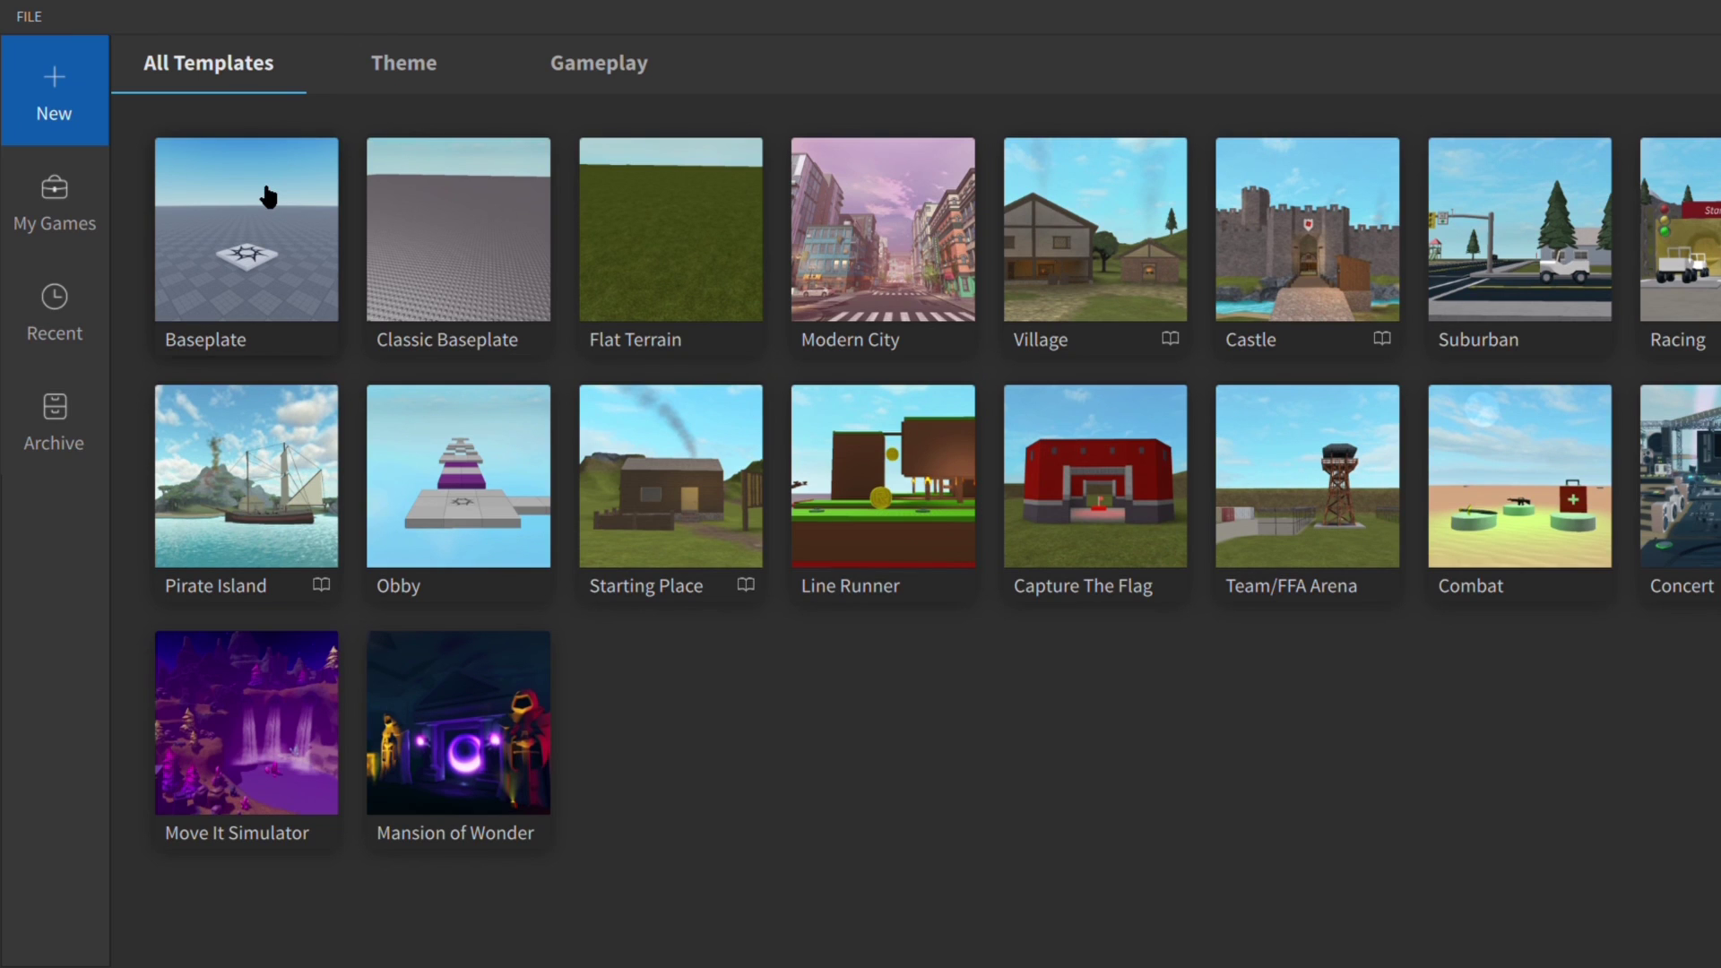
# Create a new place from the Baseplate template and open the Load Character plugin.
pyautogui.click(268, 196)
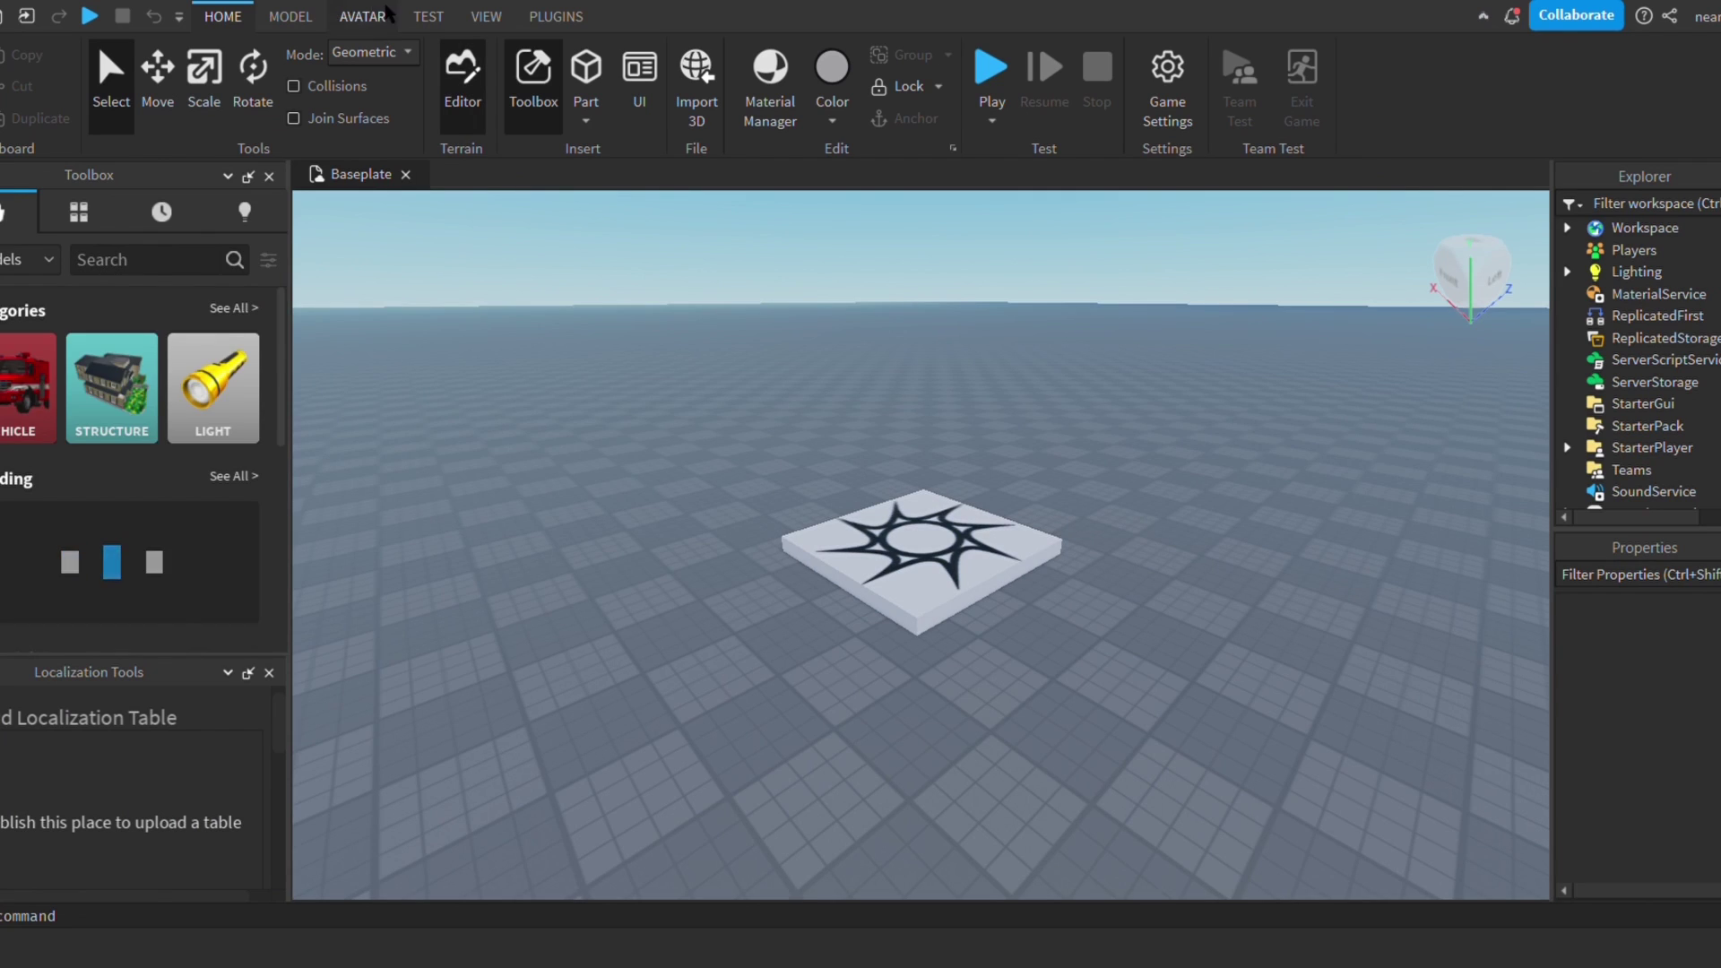
pyautogui.click(563, 18)
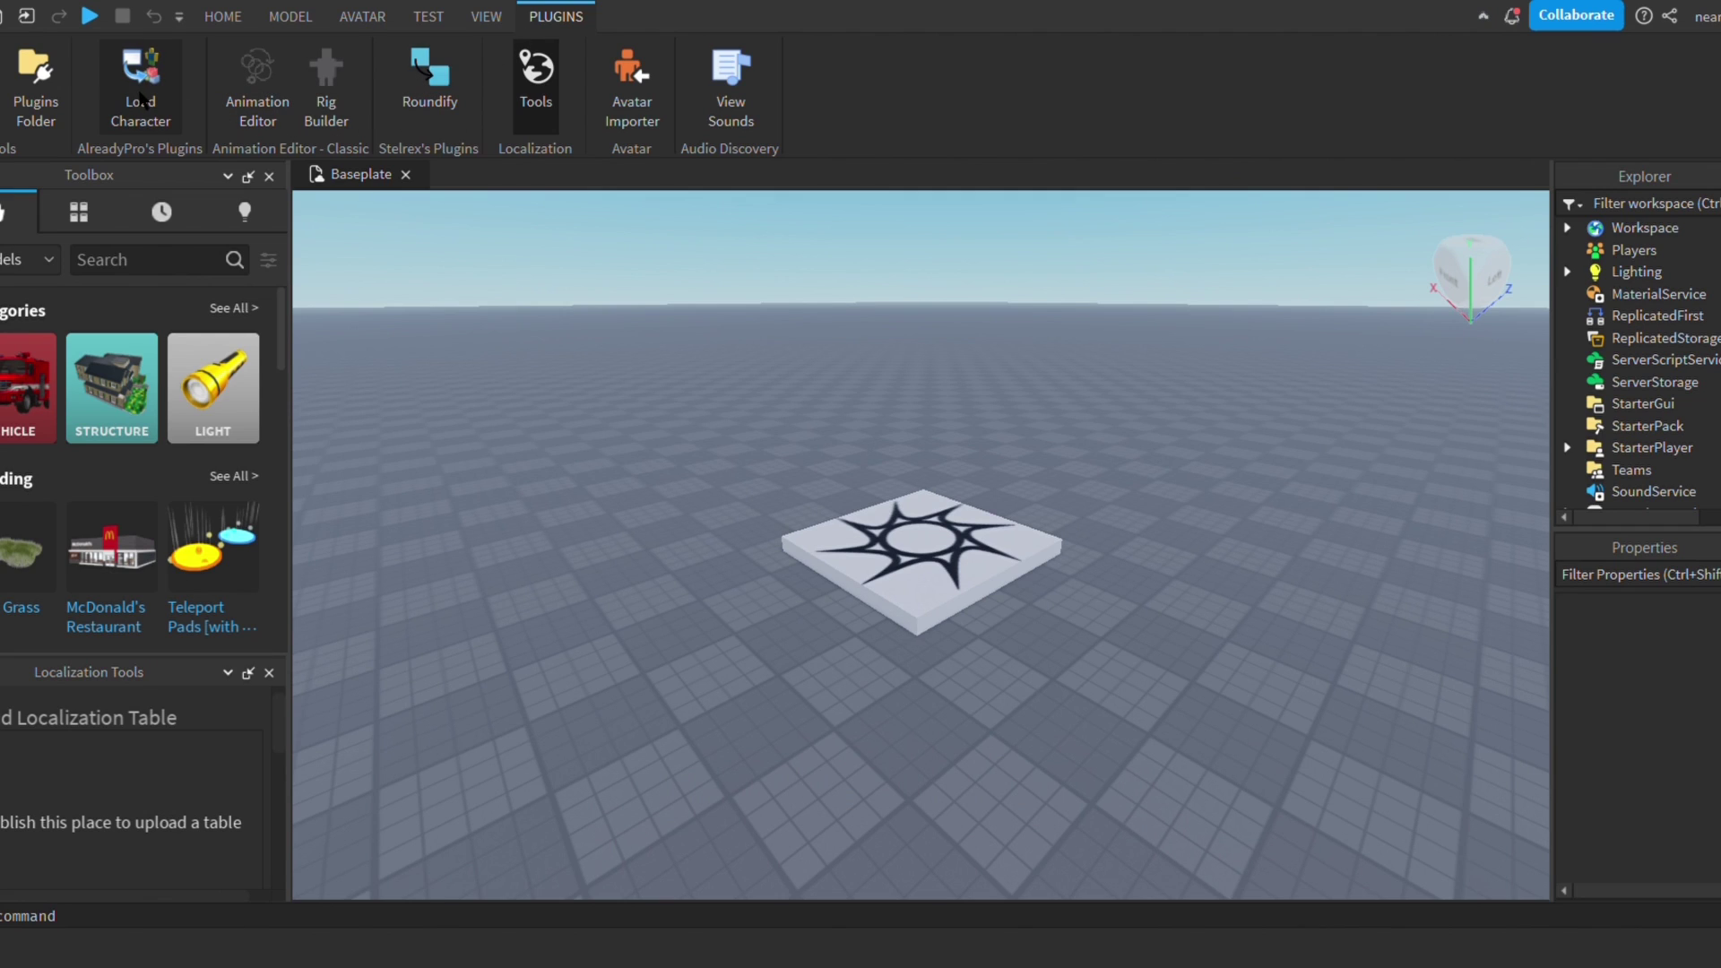
pyautogui.click(141, 99)
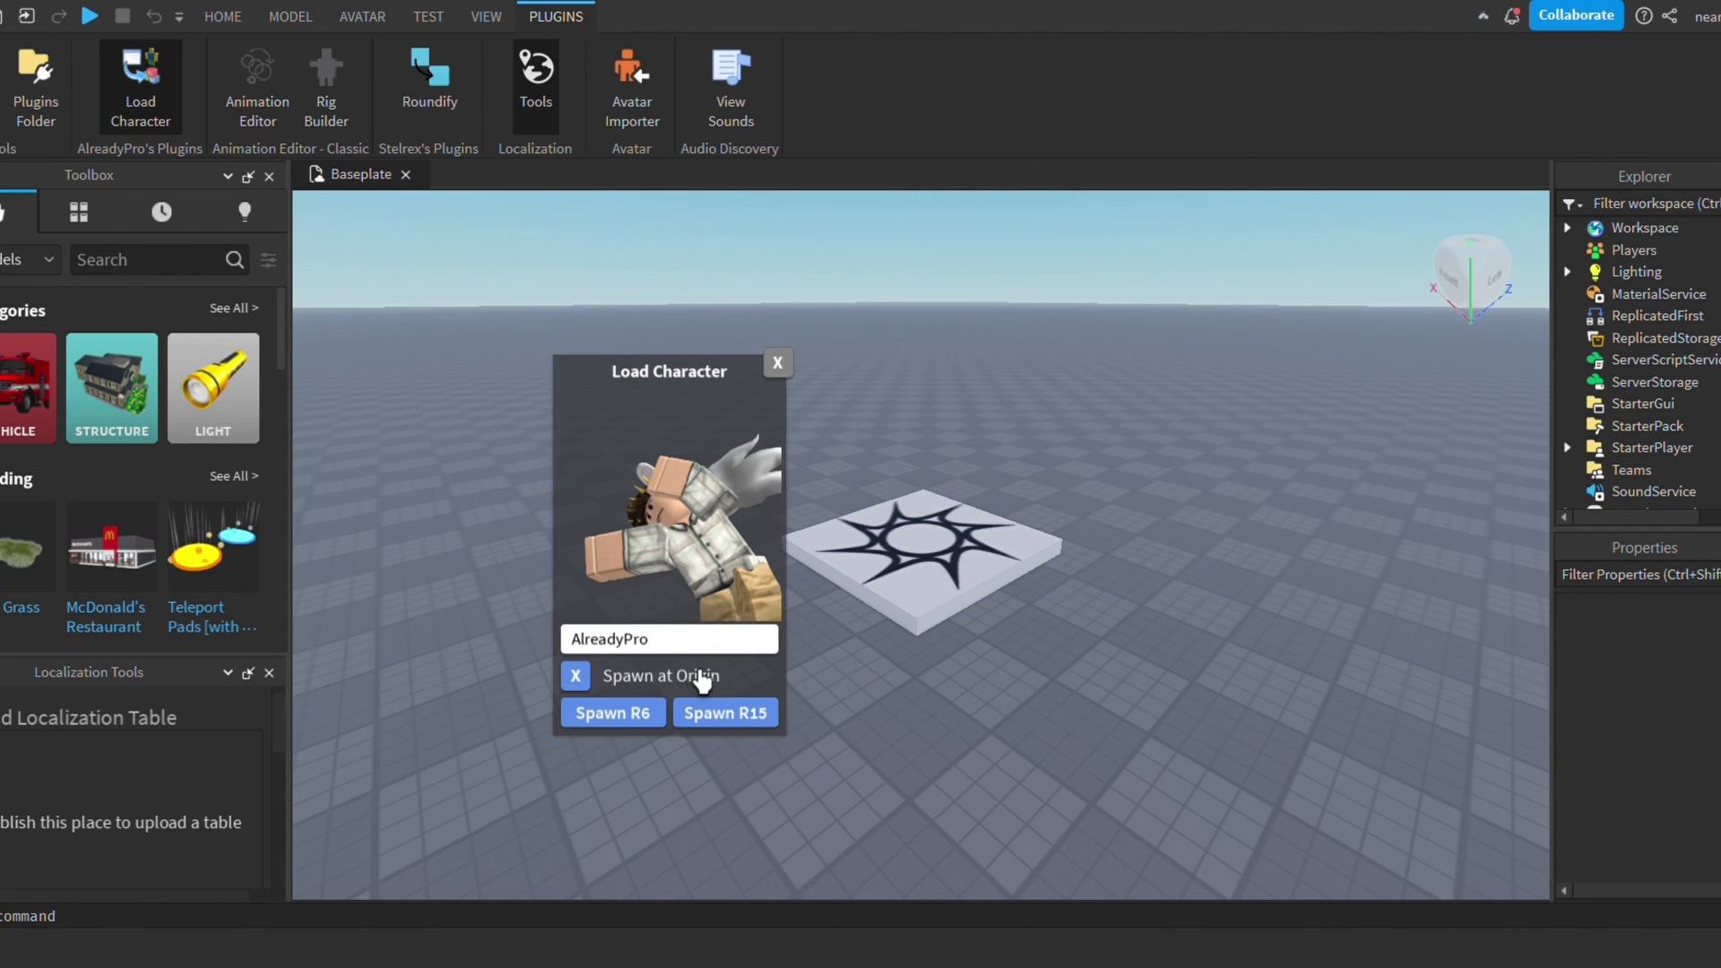
# Delete the spawn location from the baseplate.
pyautogui.click(965, 596)
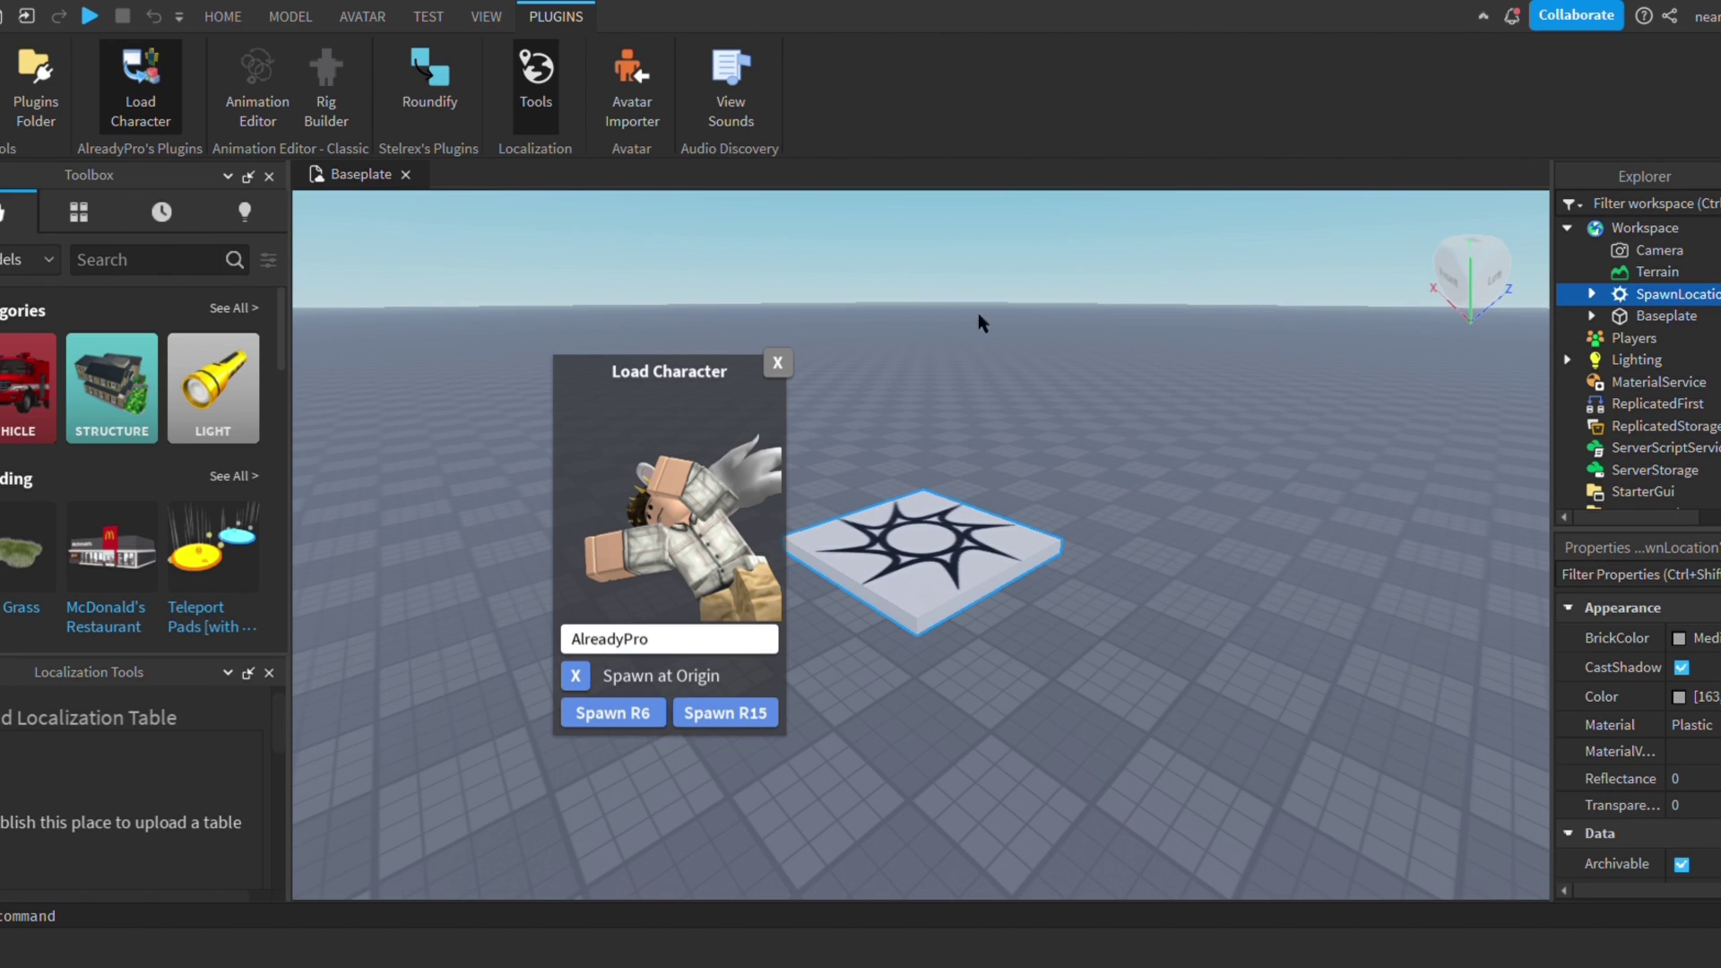
pyautogui.press('Delete')
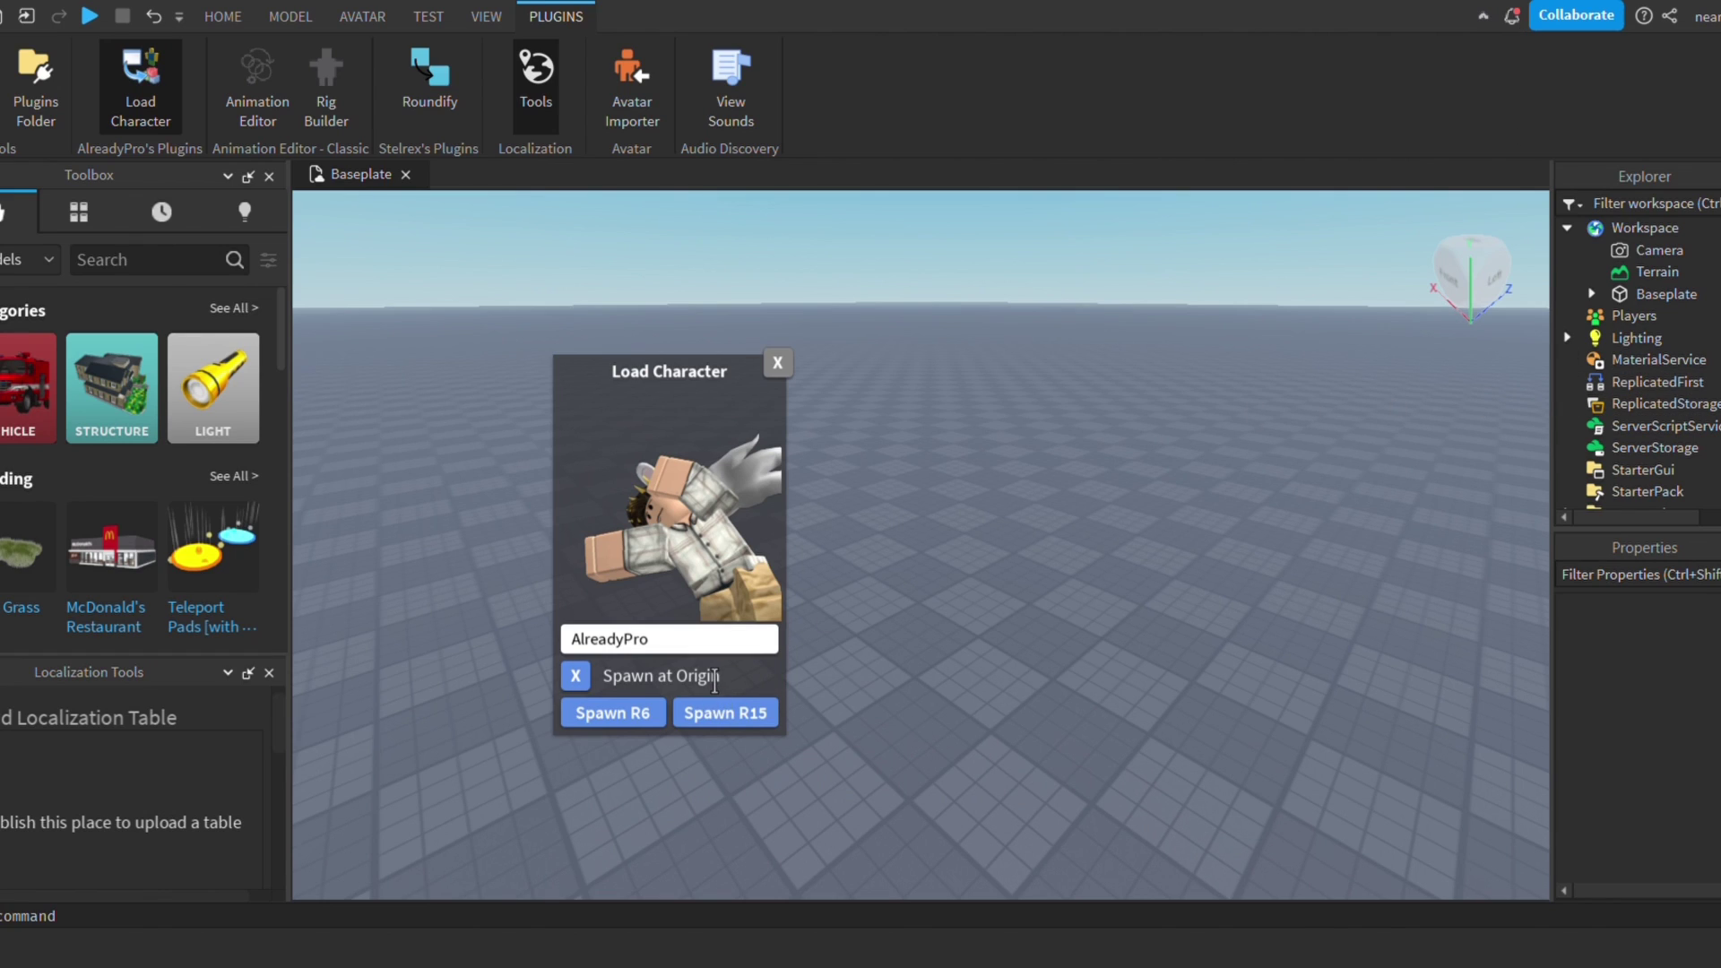
# Replace the default name in Load Character with the avatar's Roblox username and spawn it as an R15 character.
pyautogui.press('BackSpace')
pyautogui.press('BackSpace')
pyautogui.press('BackSpace')
pyautogui.press('BackSpace')
pyautogui.press('BackSpace')
pyautogui.press('BackSpace')
pyautogui.press('BackSpace')
pyautogui.press('BackSpace')
pyautogui.press('BackSpace')
pyautogui.press('BackSpace')
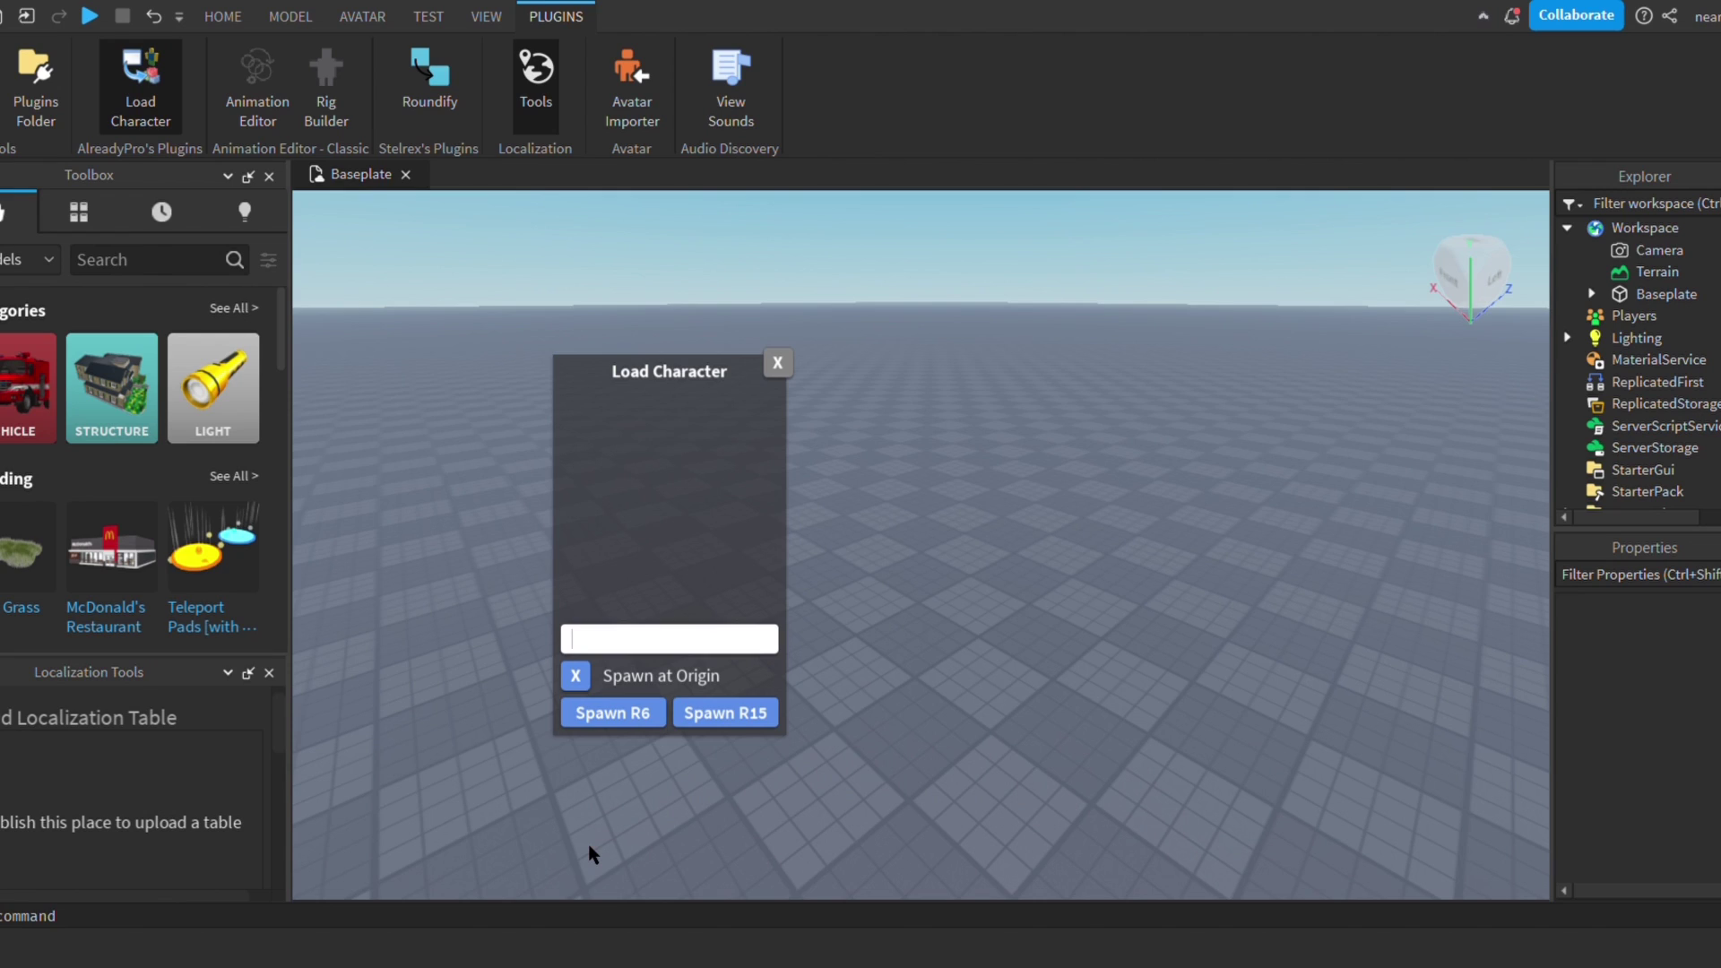
pyautogui.write('nearlyloved')
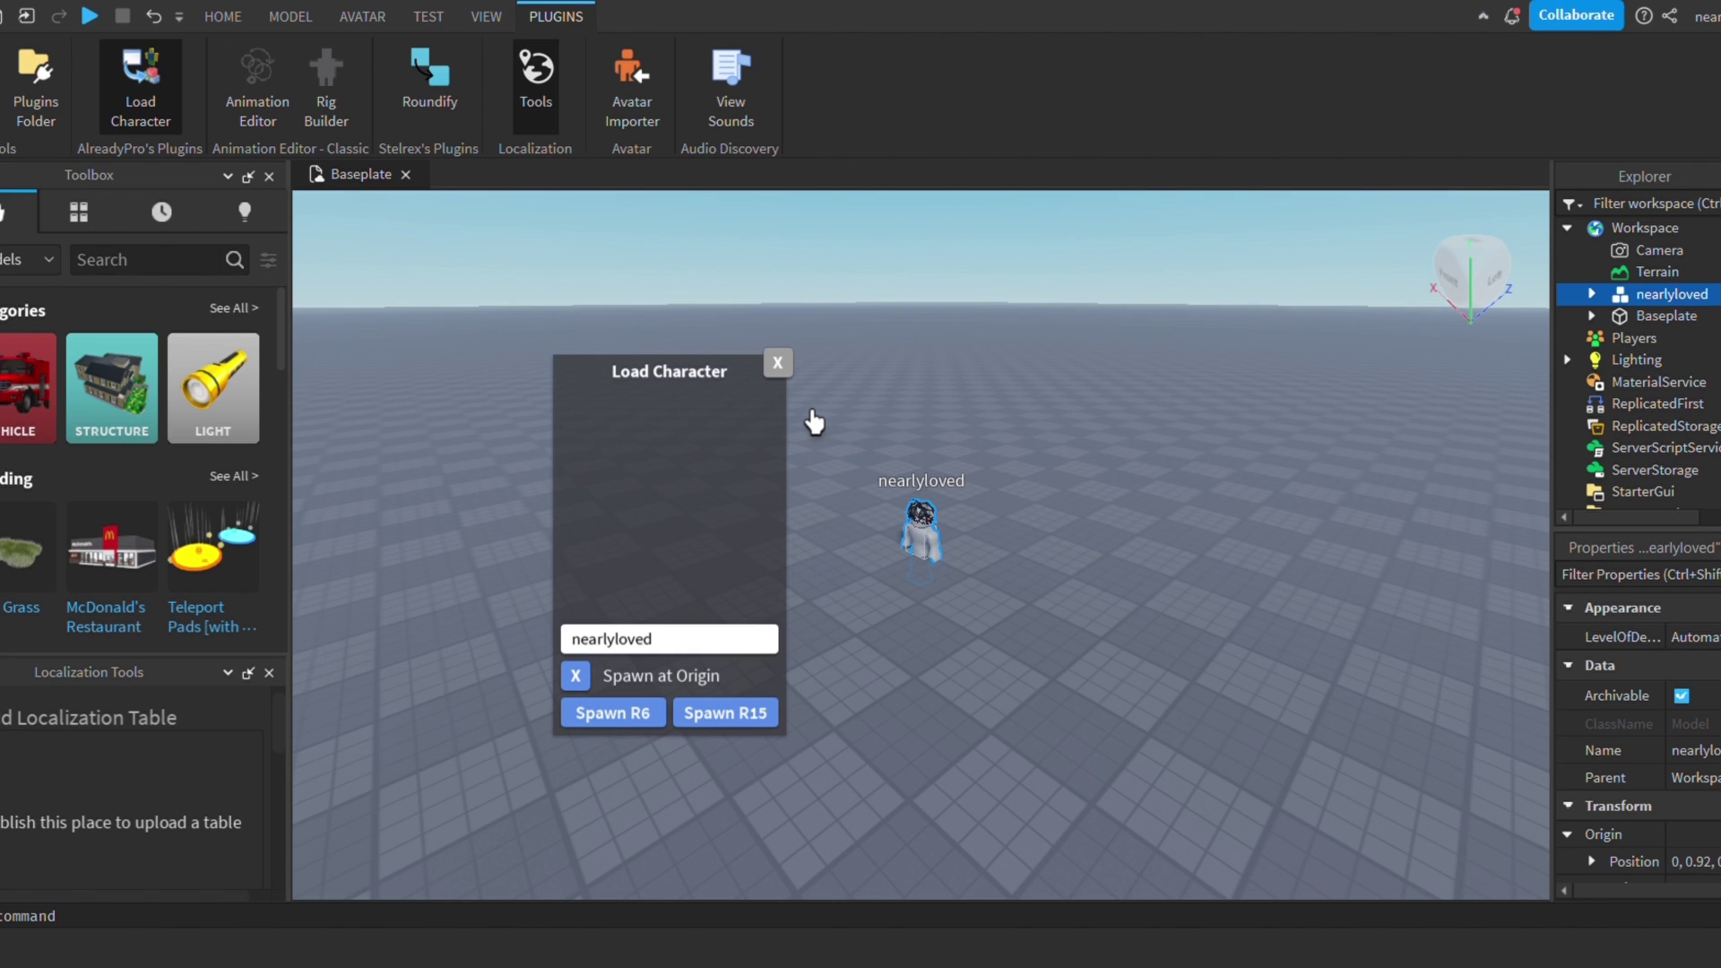
# Close the Load Character window and examine the spawned avatar from the front.
pyautogui.scroll(4, 834, 477)
pyautogui.moveTo(833, 477); pyautogui.dragTo(1083, 480, button='right')
pyautogui.scroll(3, 1111, 506)
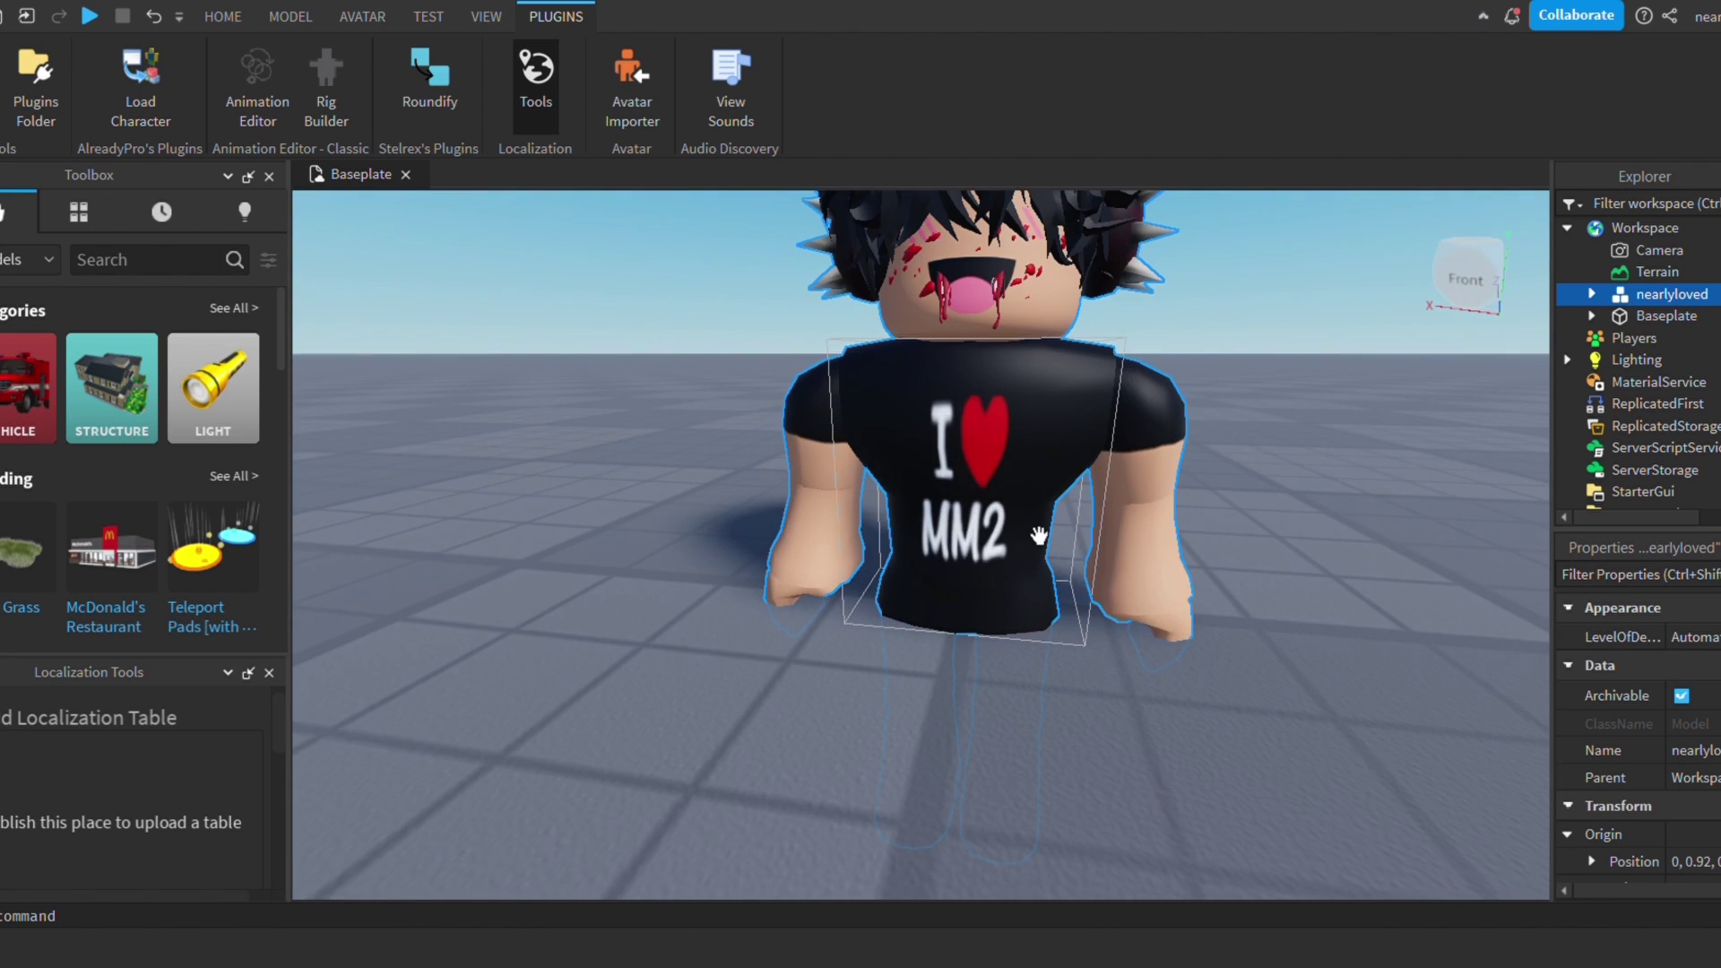
pyautogui.moveTo(1039, 536); pyautogui.dragTo(1030, 687)
pyautogui.click(1153, 642)
pyautogui.moveTo(1153, 642); pyautogui.dragTo(1205, 658, button='right')
pyautogui.scroll(5, 1201, 652)
pyautogui.scroll(-5, 1165, 619)
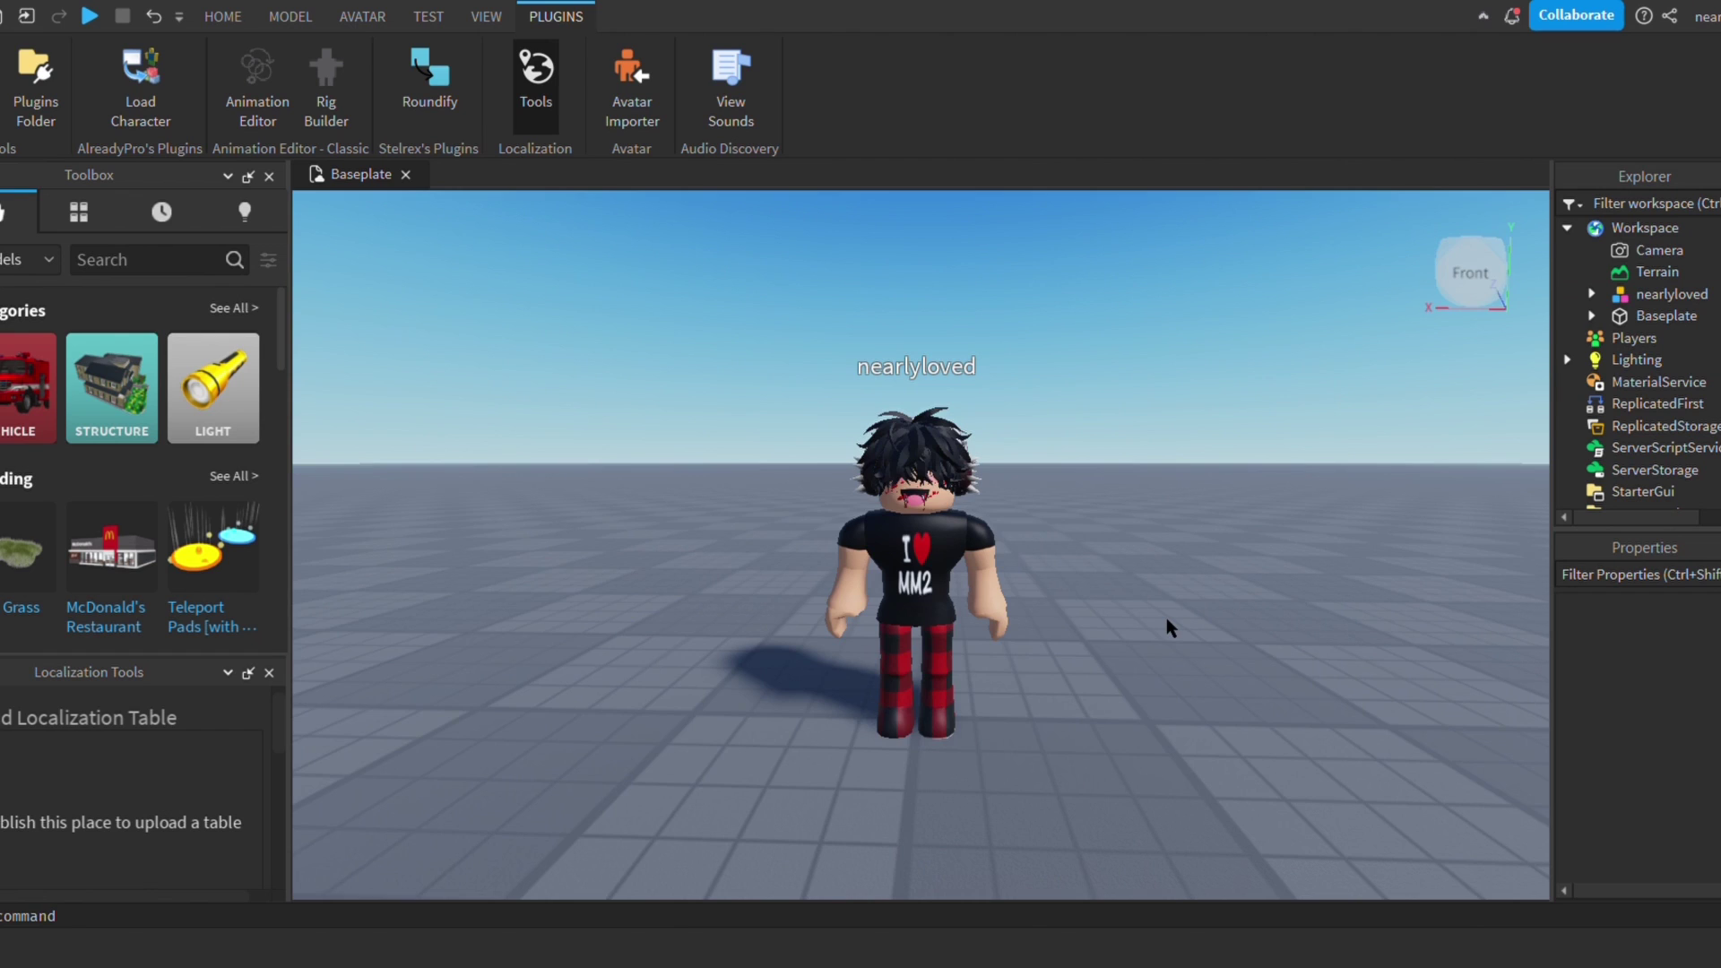
pyautogui.scroll(2, 1165, 618)
pyautogui.scroll(-2, 1165, 618)
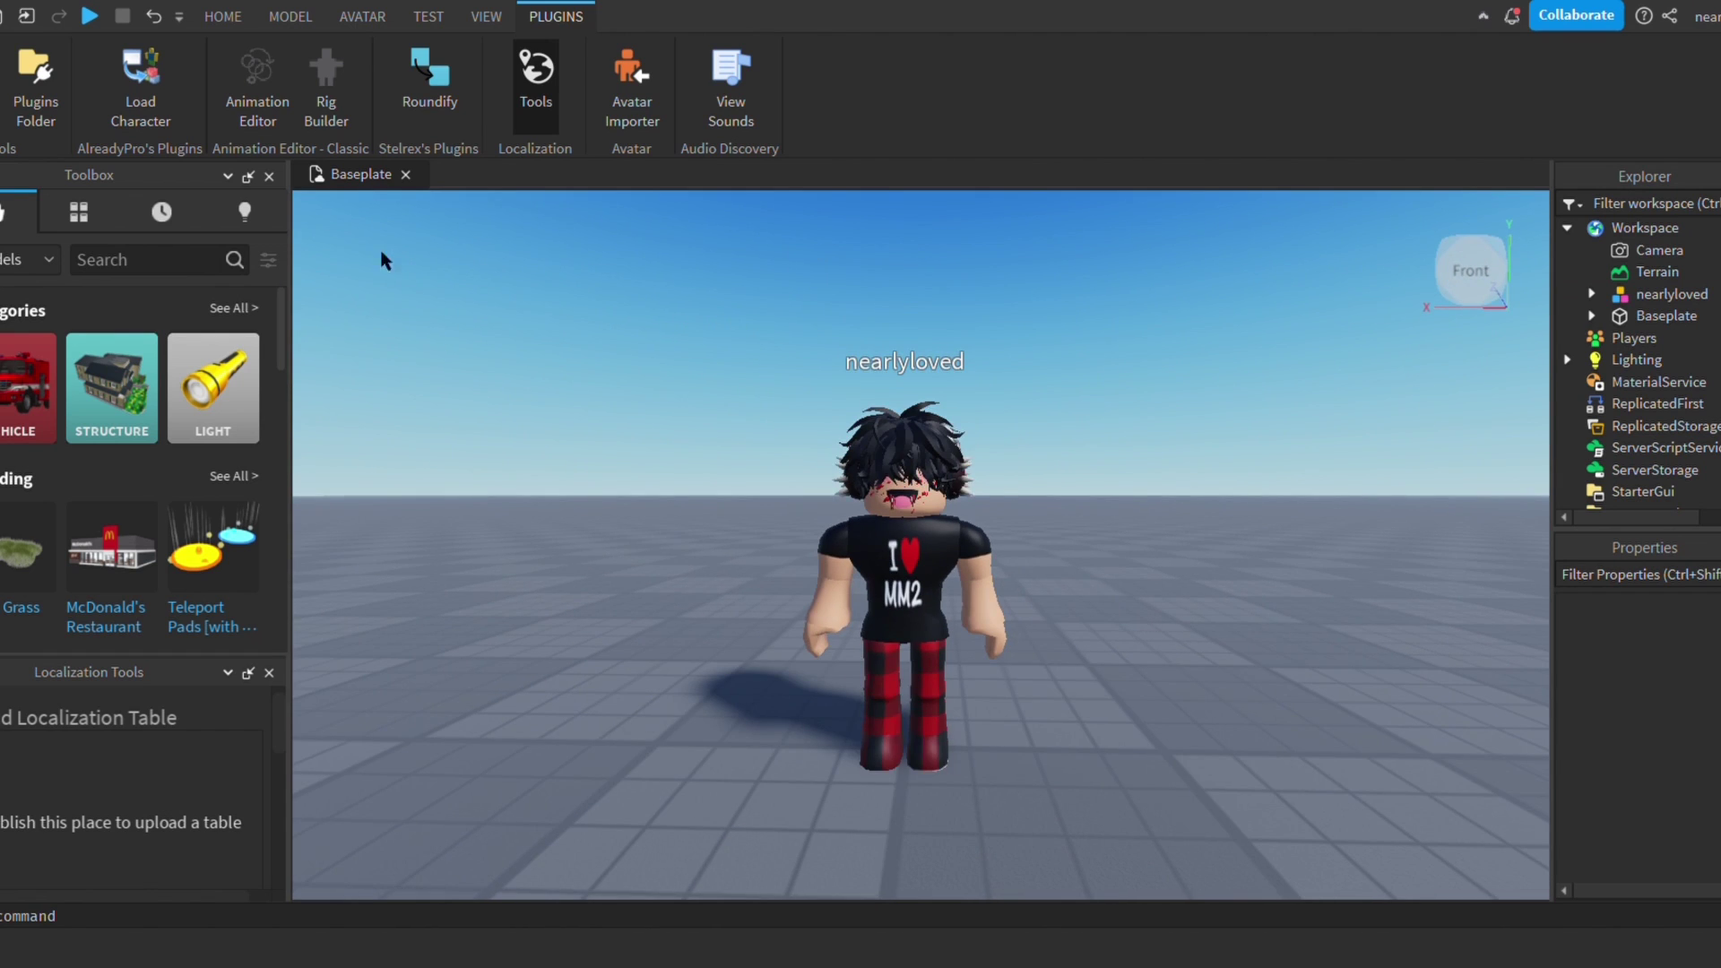
# Open the classic Animation Editor and choose the spawned avatar as the rig to animate.
pyautogui.click(257, 85)
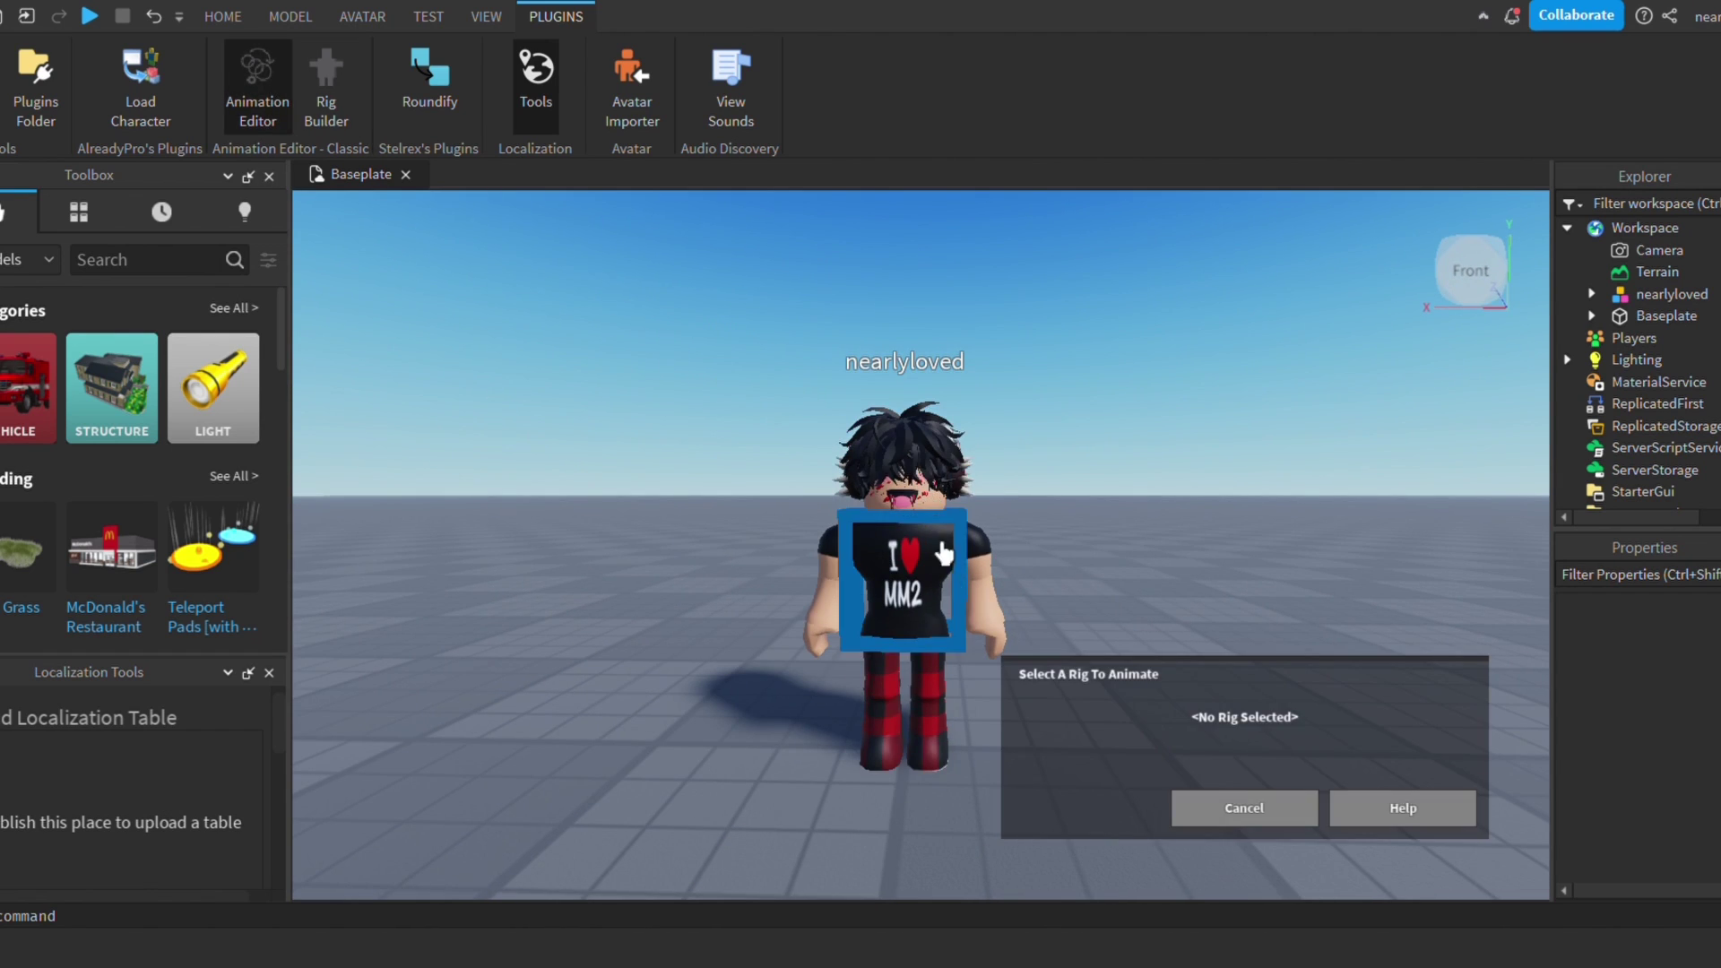
pyautogui.click(945, 606)
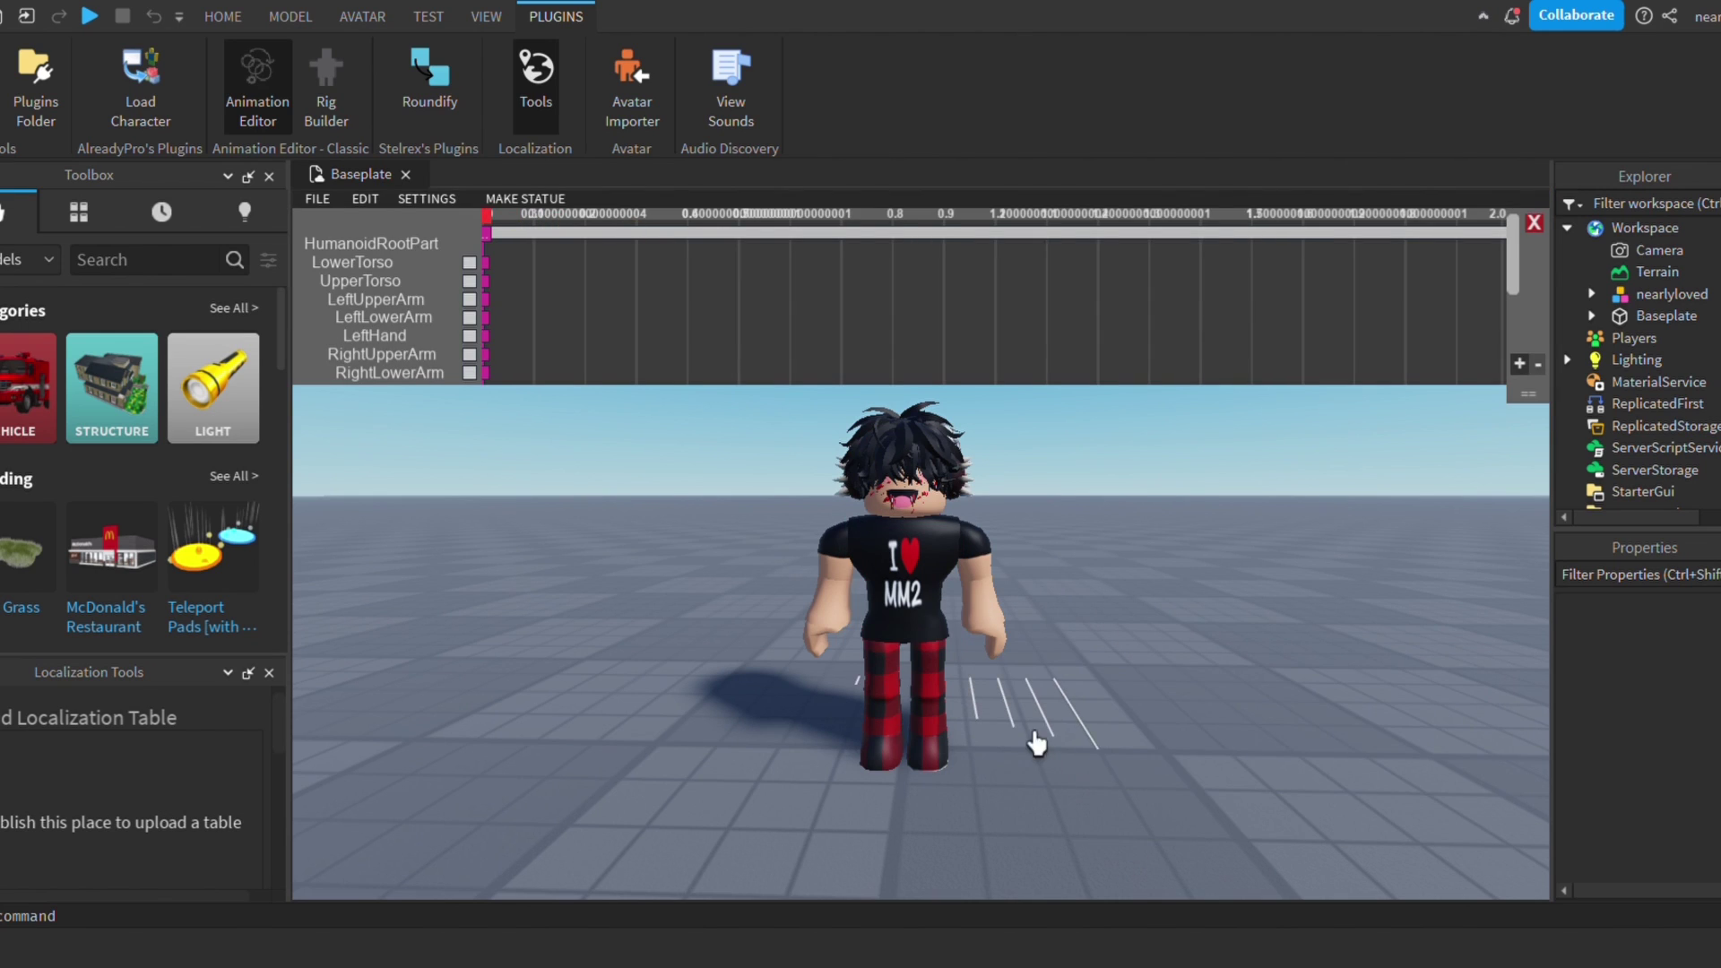
pyautogui.scroll(3, 1136, 614)
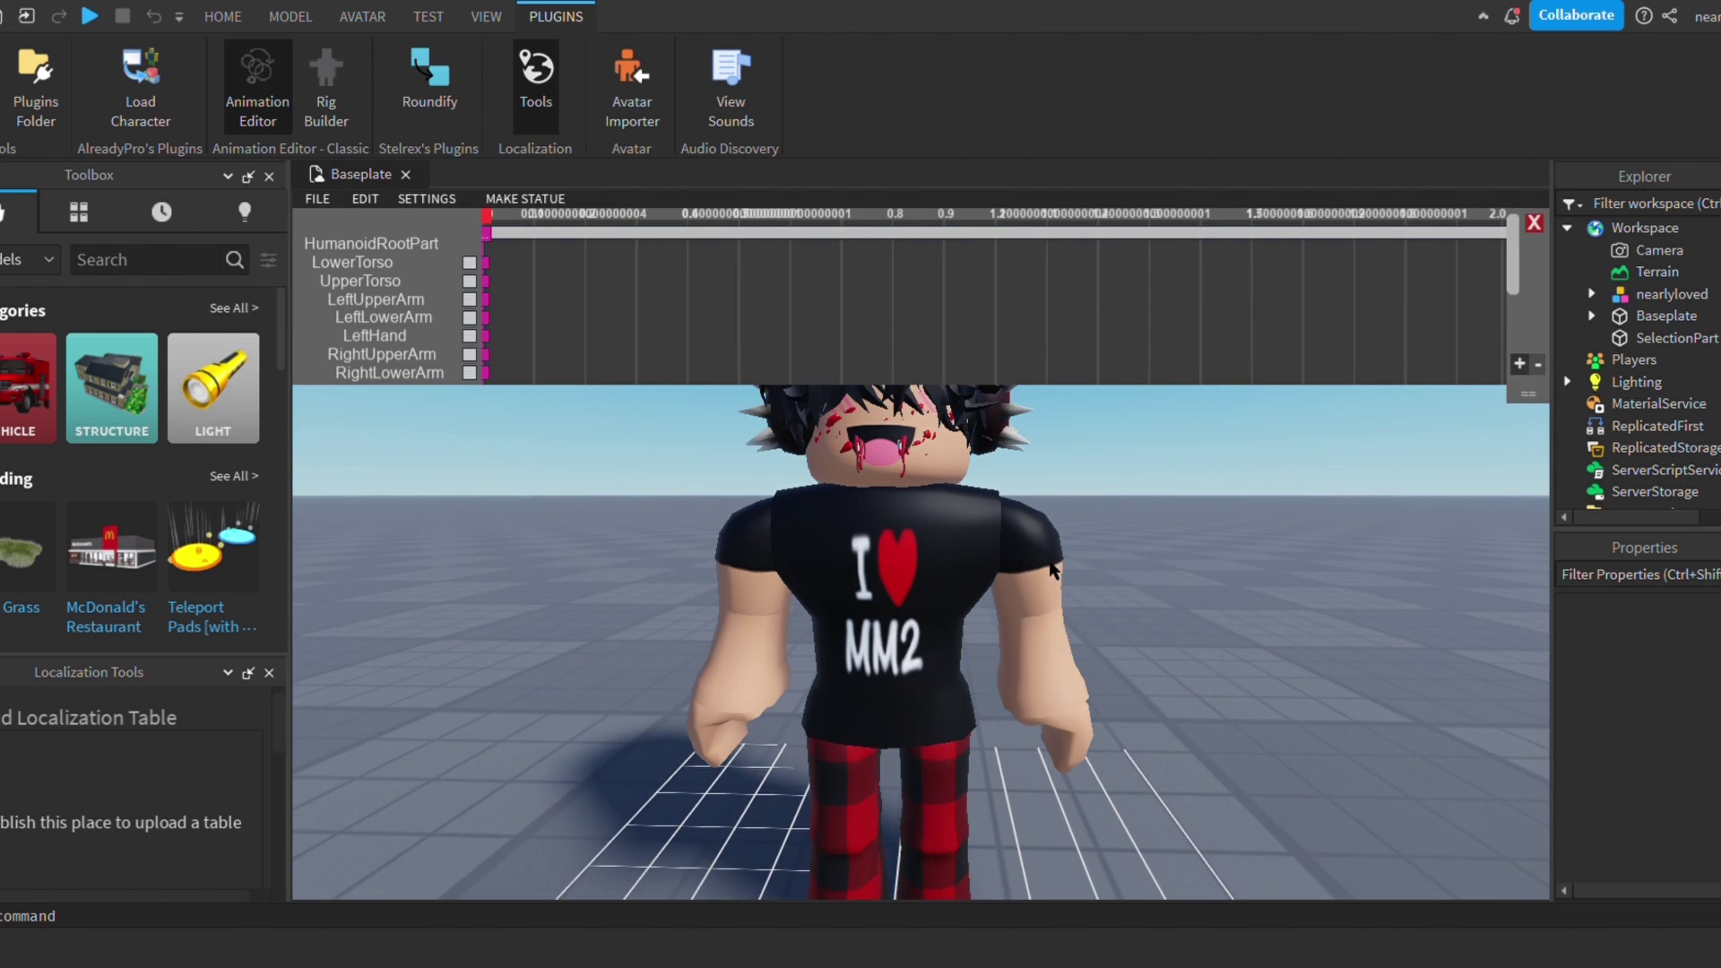
pyautogui.scroll(-3, 1013, 642)
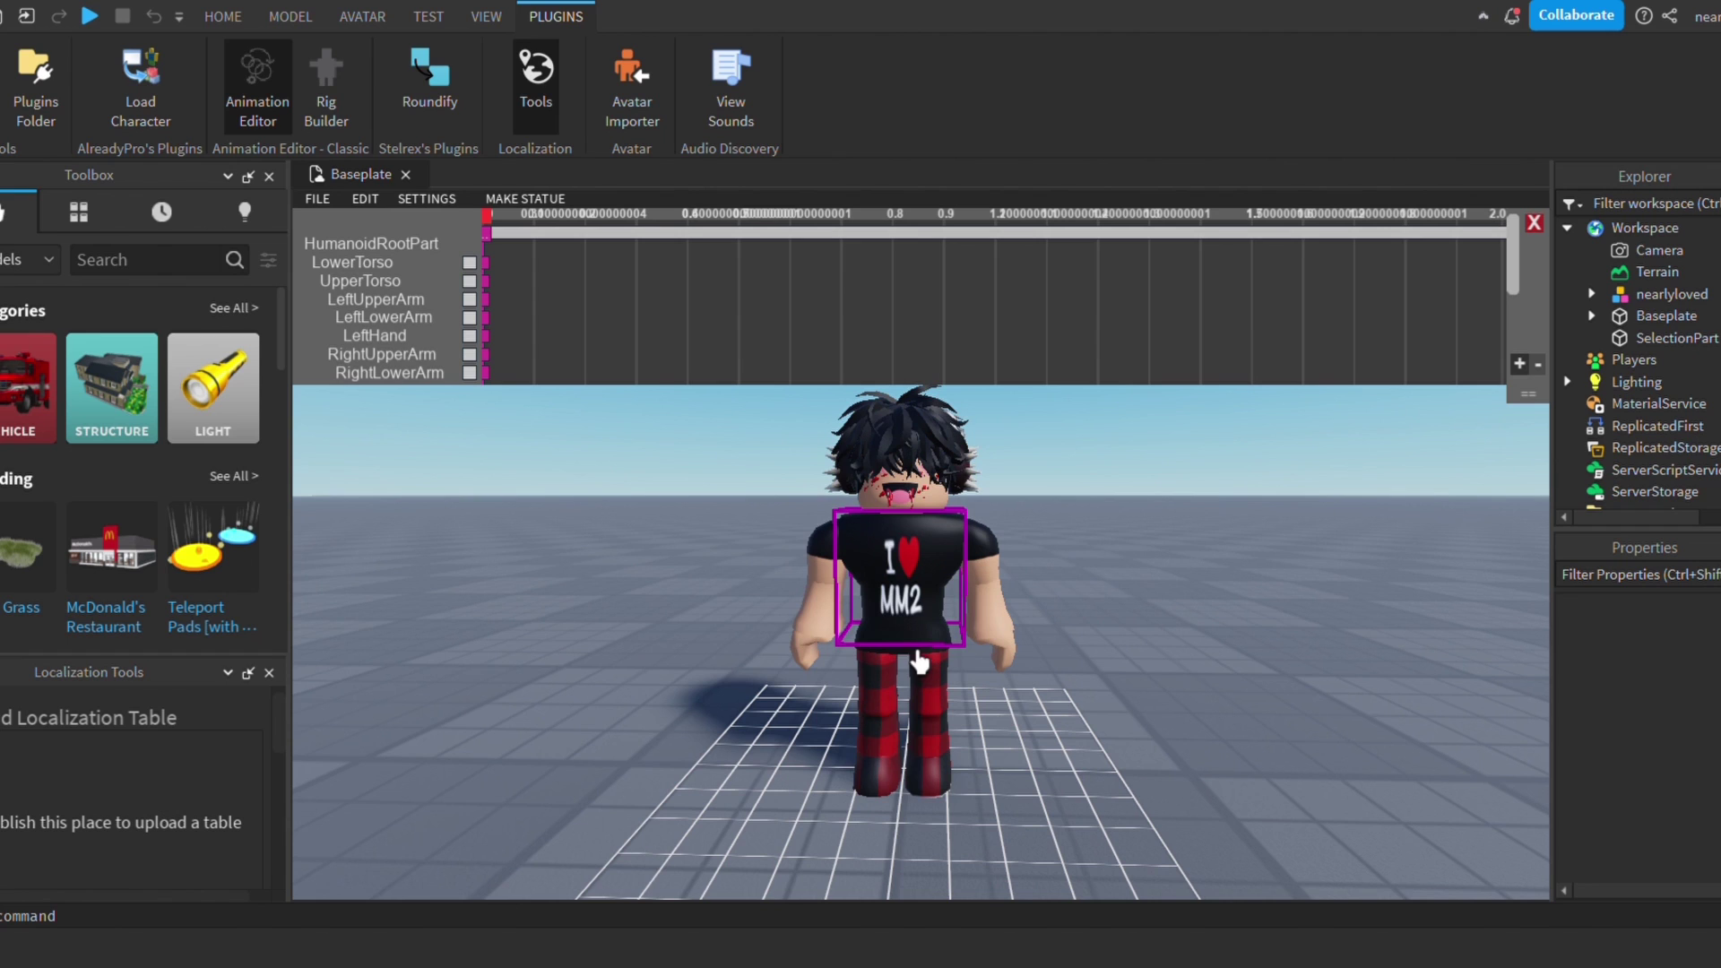
# Rotate the avatar's head slightly toward its right shoulder.
pyautogui.scroll(1, 971, 603)
pyautogui.moveTo(971, 603); pyautogui.dragTo(1011, 538, button='right')
pyautogui.click(776, 476)
pyautogui.press('a')
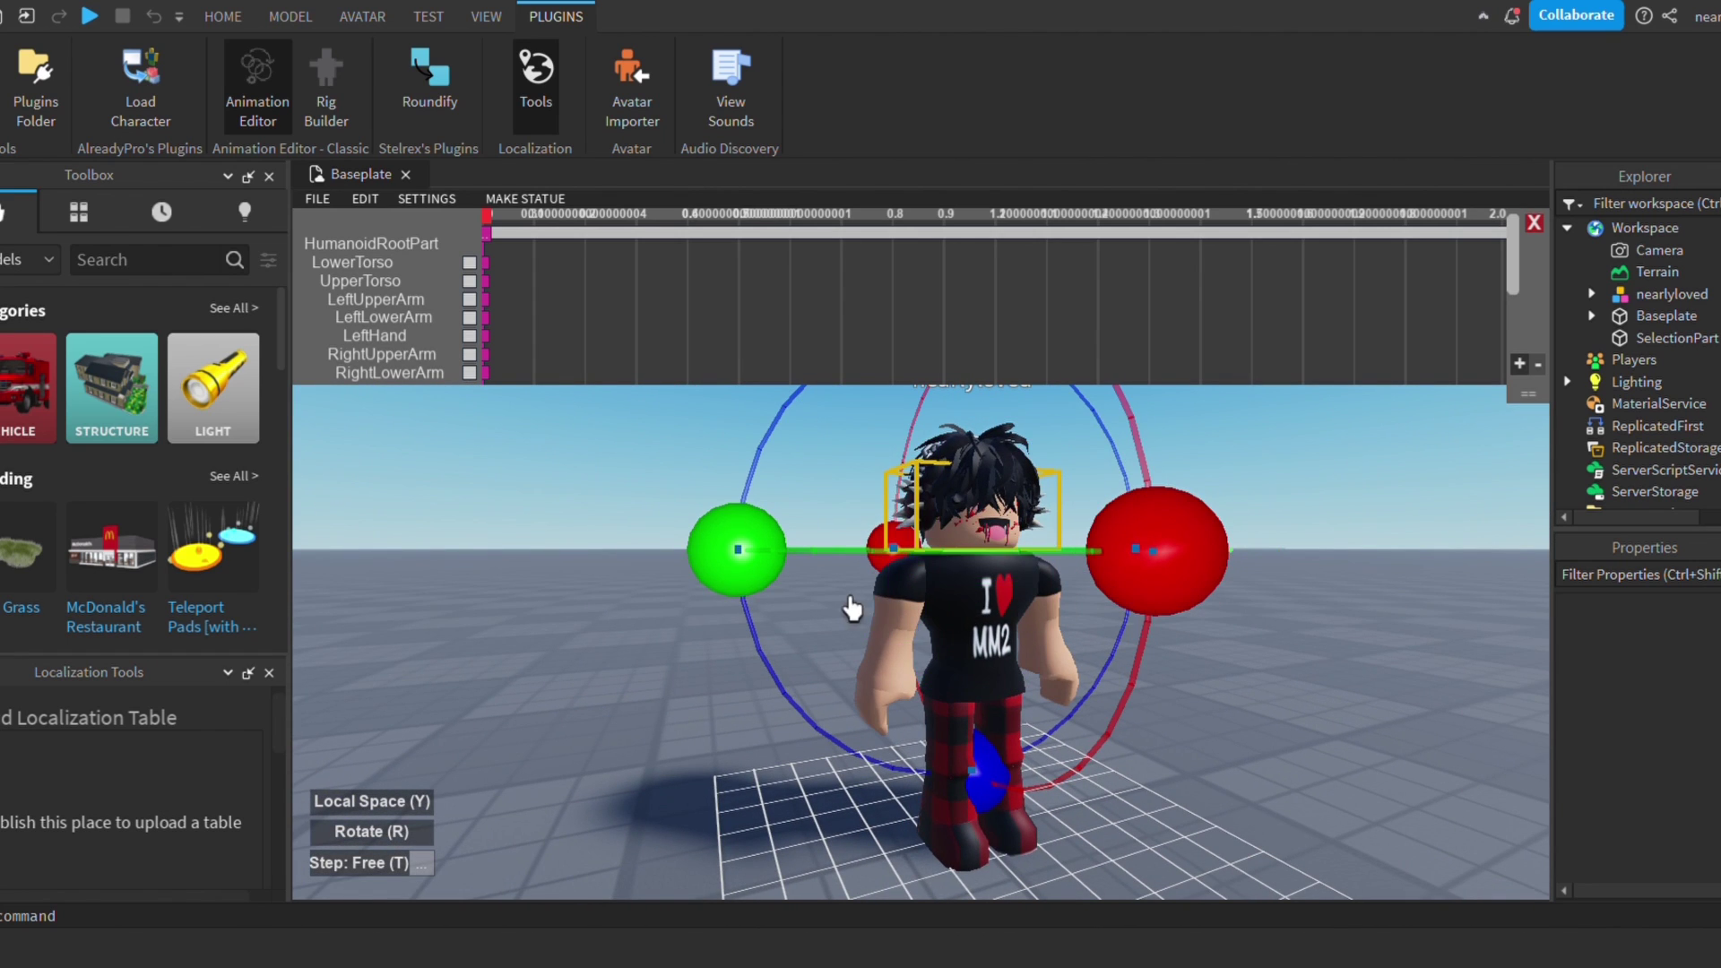
pyautogui.scroll(3, 1030, 606)
pyautogui.moveTo(1031, 606); pyautogui.dragTo(1053, 635, button='right')
pyautogui.scroll(-2, 1035, 607)
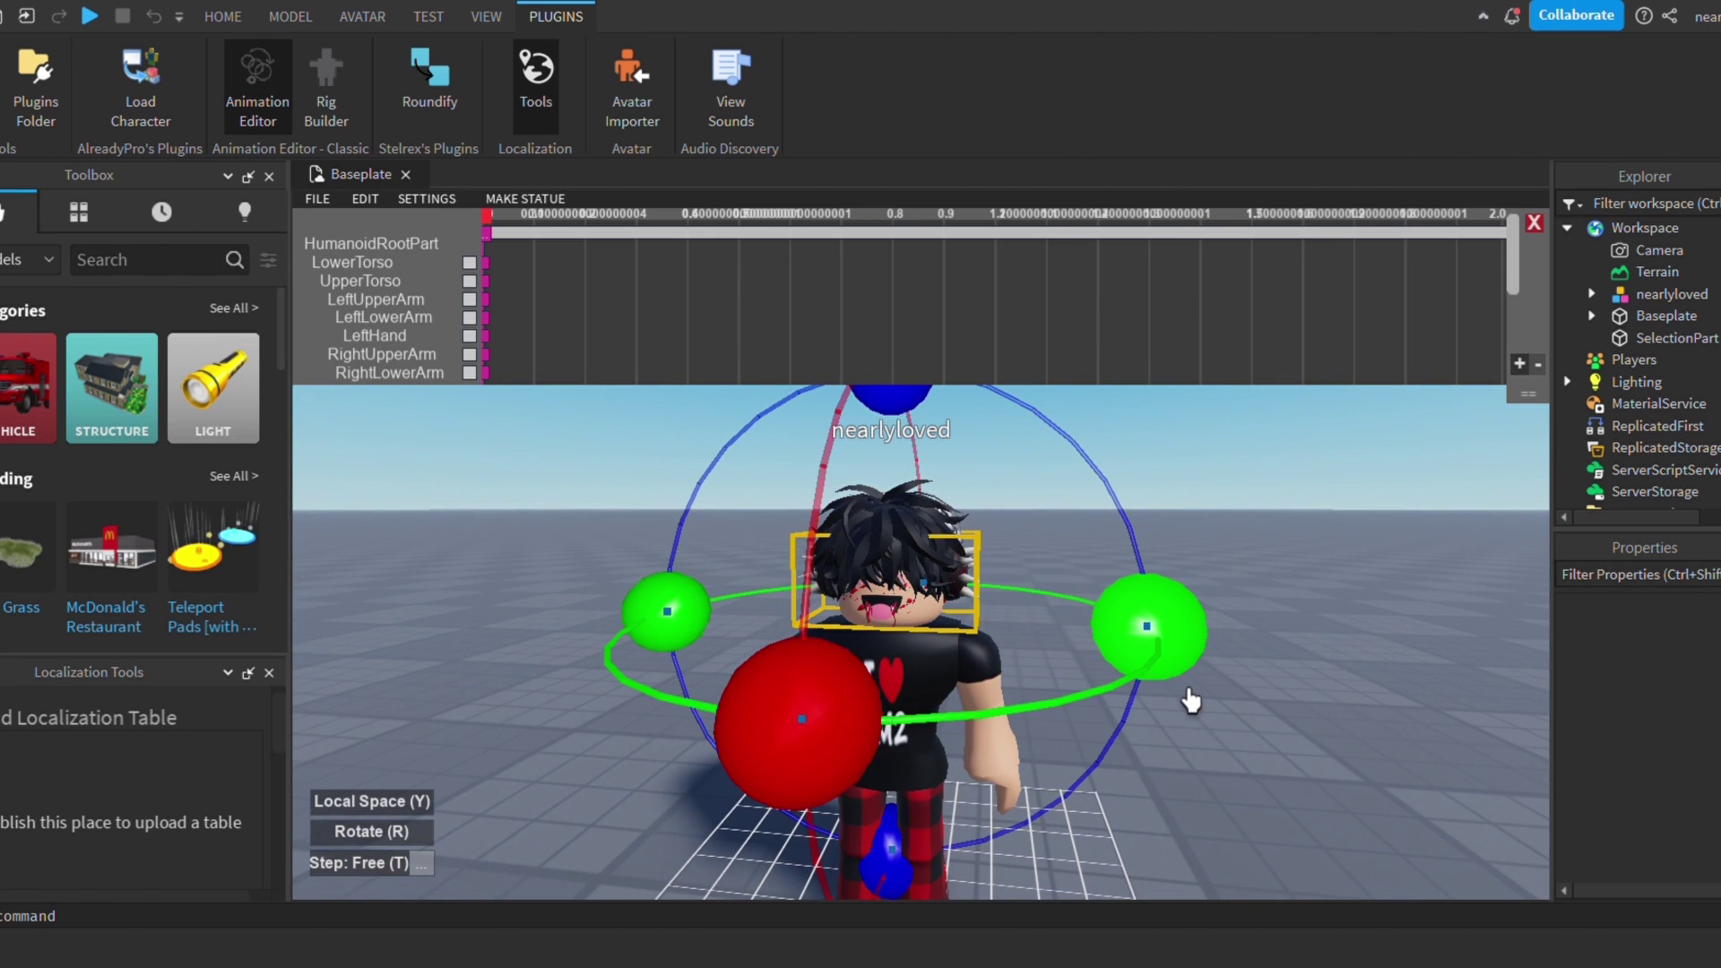
pyautogui.click(1178, 697)
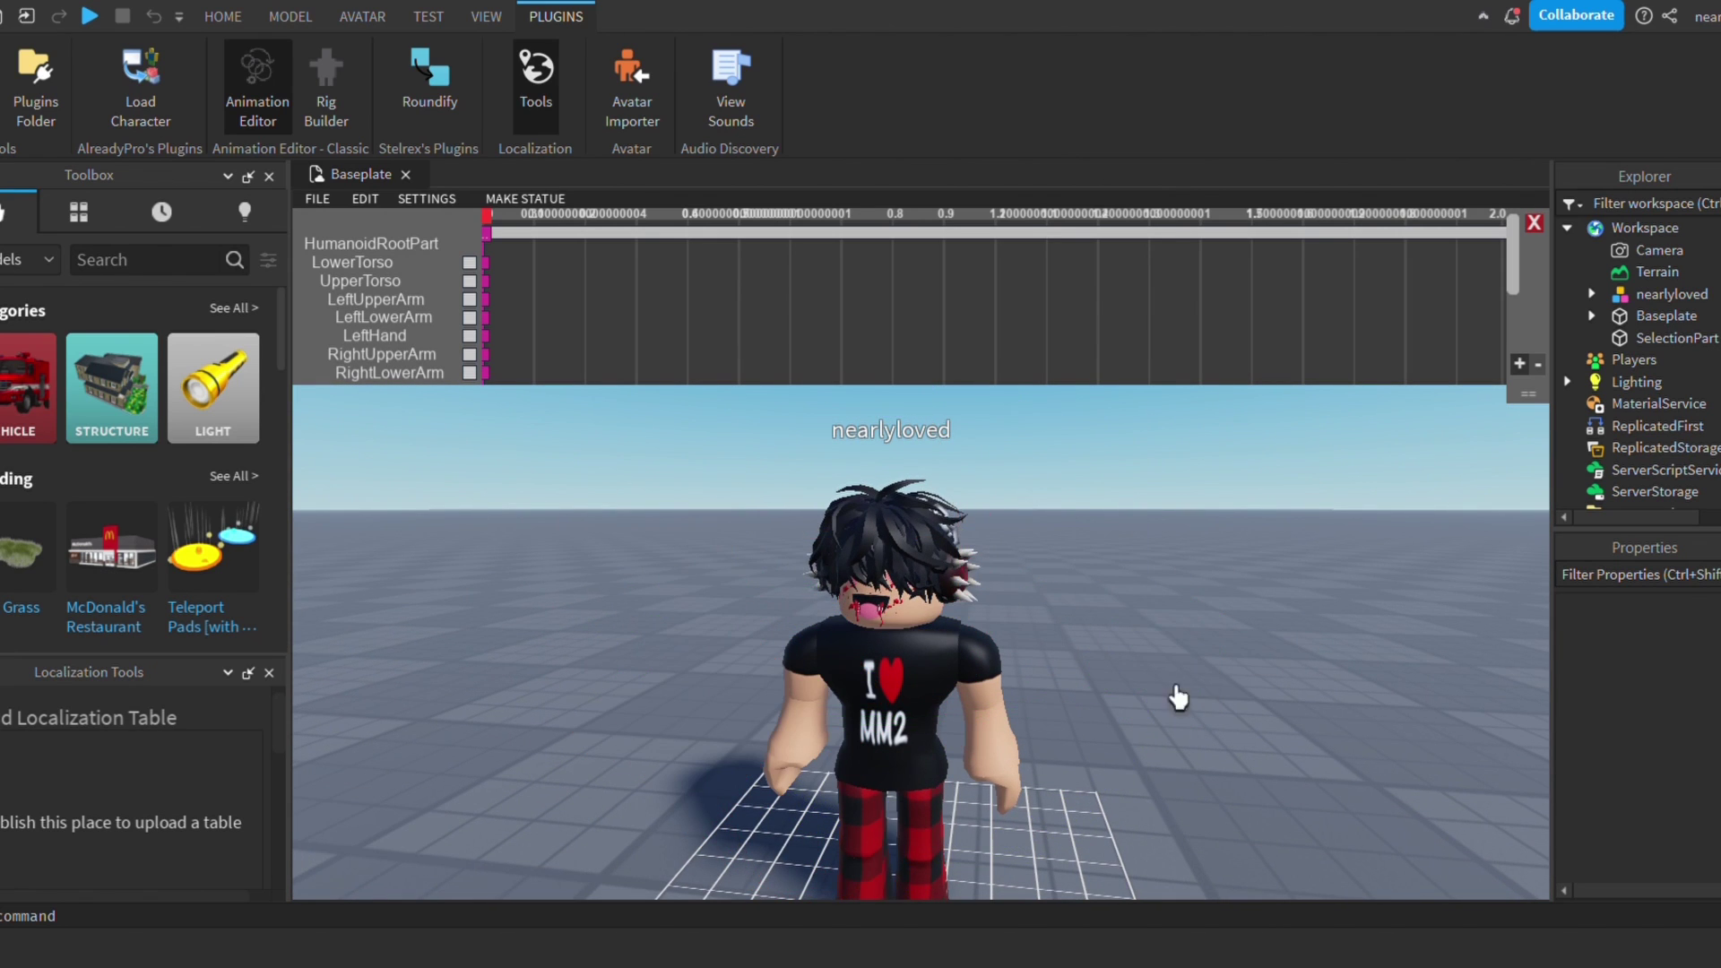
# Bend the avatar's left arm forward at the elbow.
pyautogui.click(993, 681)
pyautogui.scroll(-3, 1006, 710)
pyautogui.click(874, 672)
pyautogui.click(1121, 591)
pyautogui.scroll(3, 1121, 592)
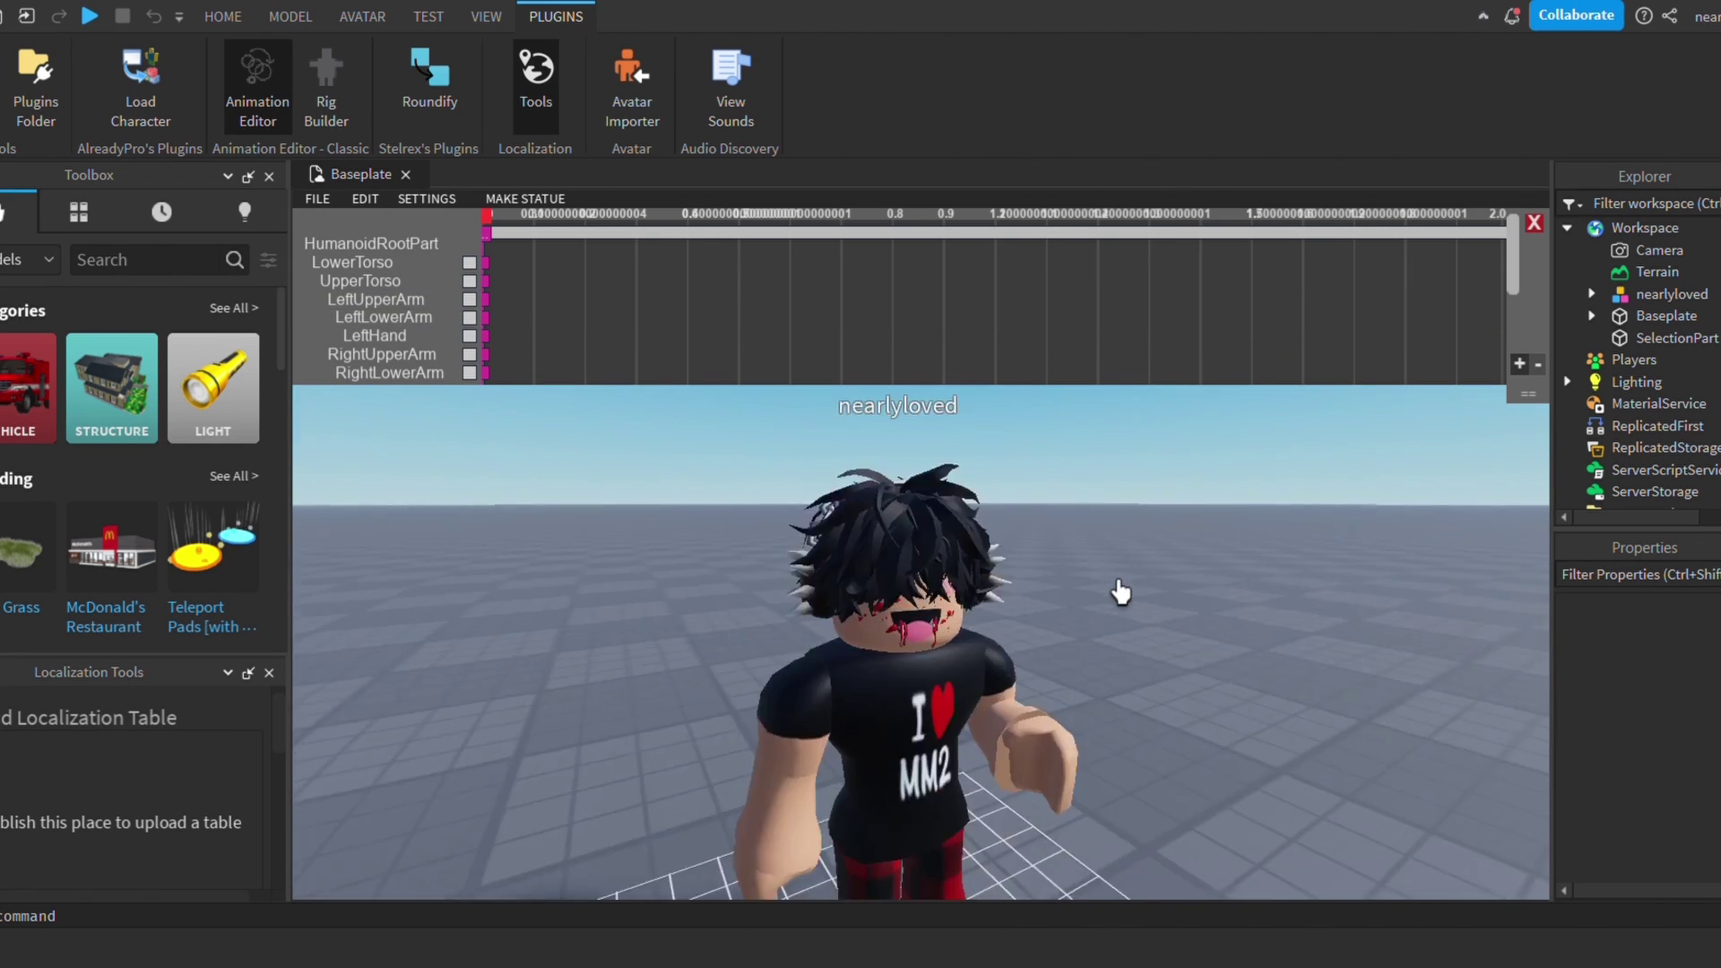
pyautogui.moveTo(1121, 591); pyautogui.dragTo(1040, 619, button='right')
# Rotate the avatar's right arm into a slightly bent pose away from the body.
pyautogui.click(816, 654)
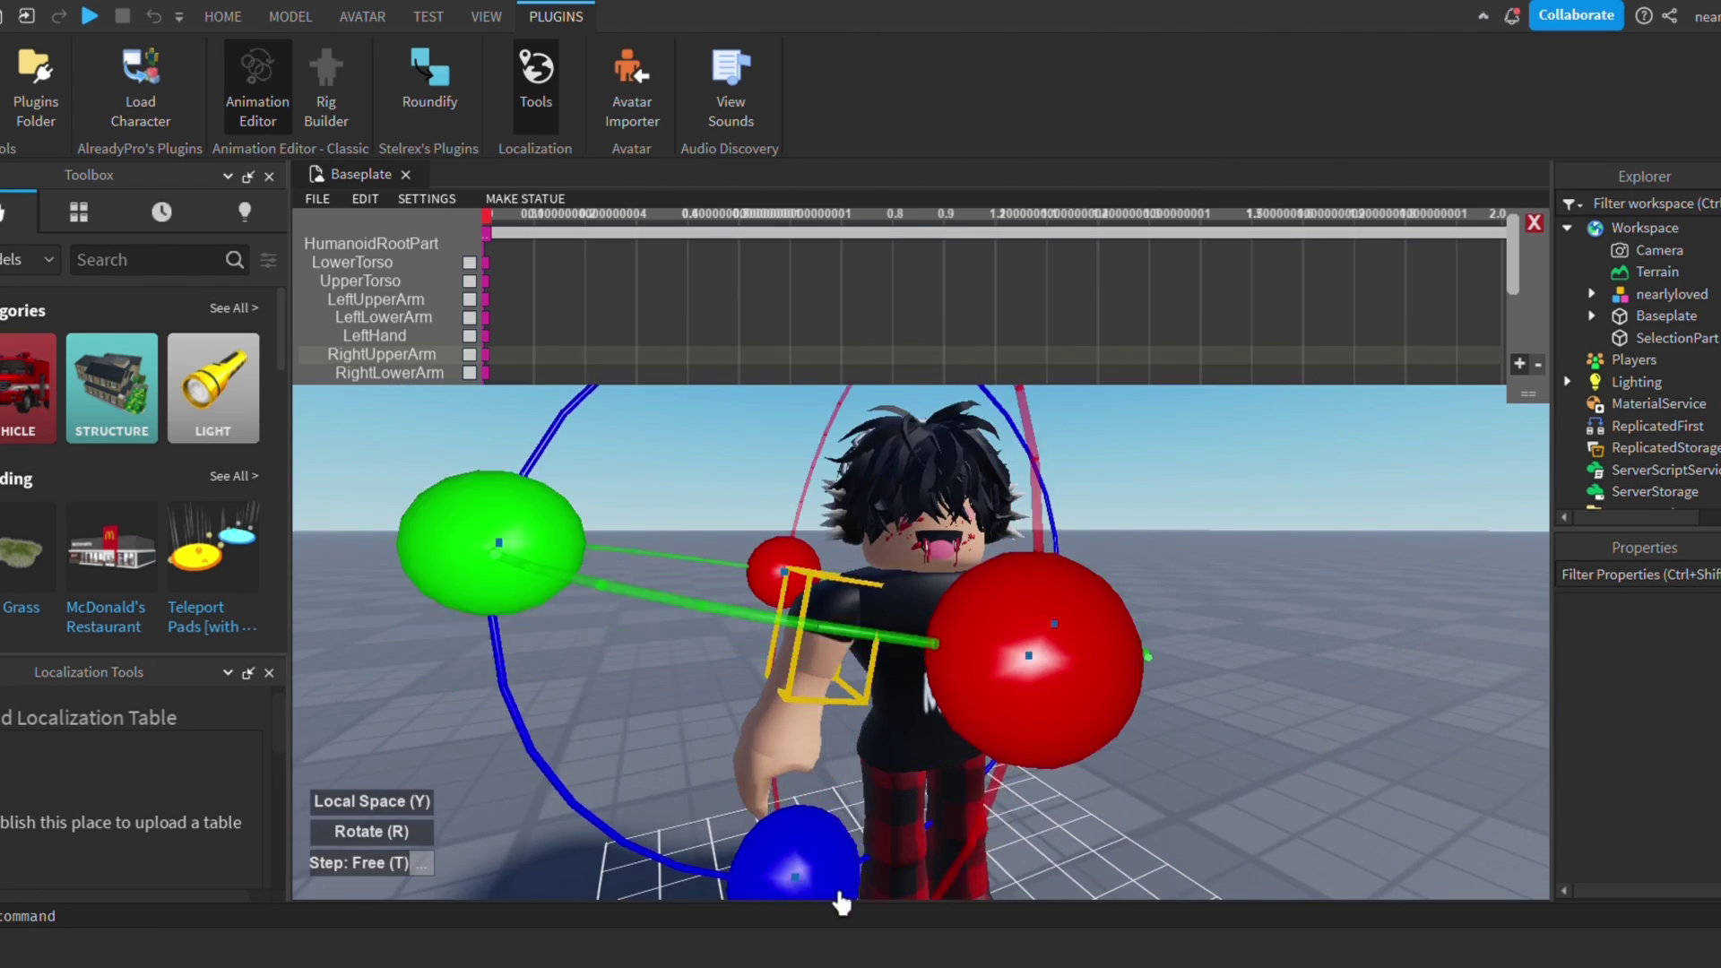
pyautogui.scroll(-2, 840, 901)
pyautogui.click(824, 685)
pyautogui.click(842, 614)
pyautogui.click(1165, 753)
pyautogui.scroll(3, 1290, 745)
pyautogui.click(1142, 721)
pyautogui.scroll(-3, 1102, 717)
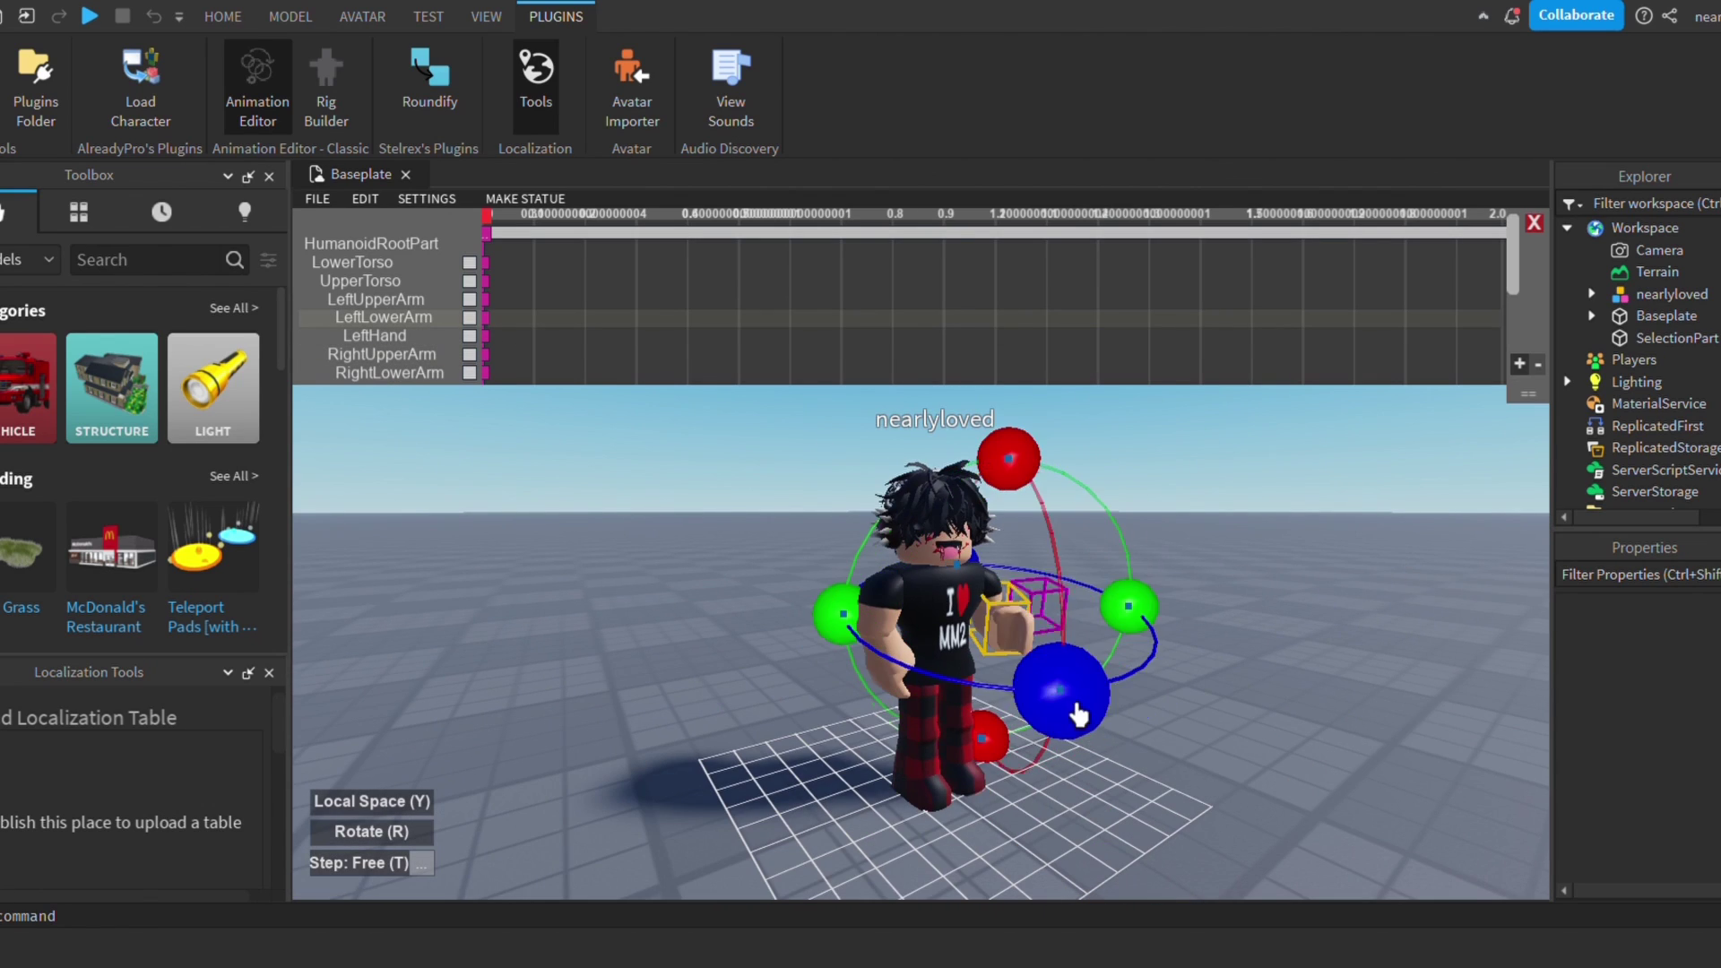
# Raise the avatar's left arm so the hand points upward beside the head.
pyautogui.moveTo(1076, 715); pyautogui.dragTo(1162, 605)
pyautogui.click(1103, 692)
pyautogui.scroll(3, 1102, 692)
pyautogui.click(1003, 645)
pyautogui.scroll(-3, 1039, 663)
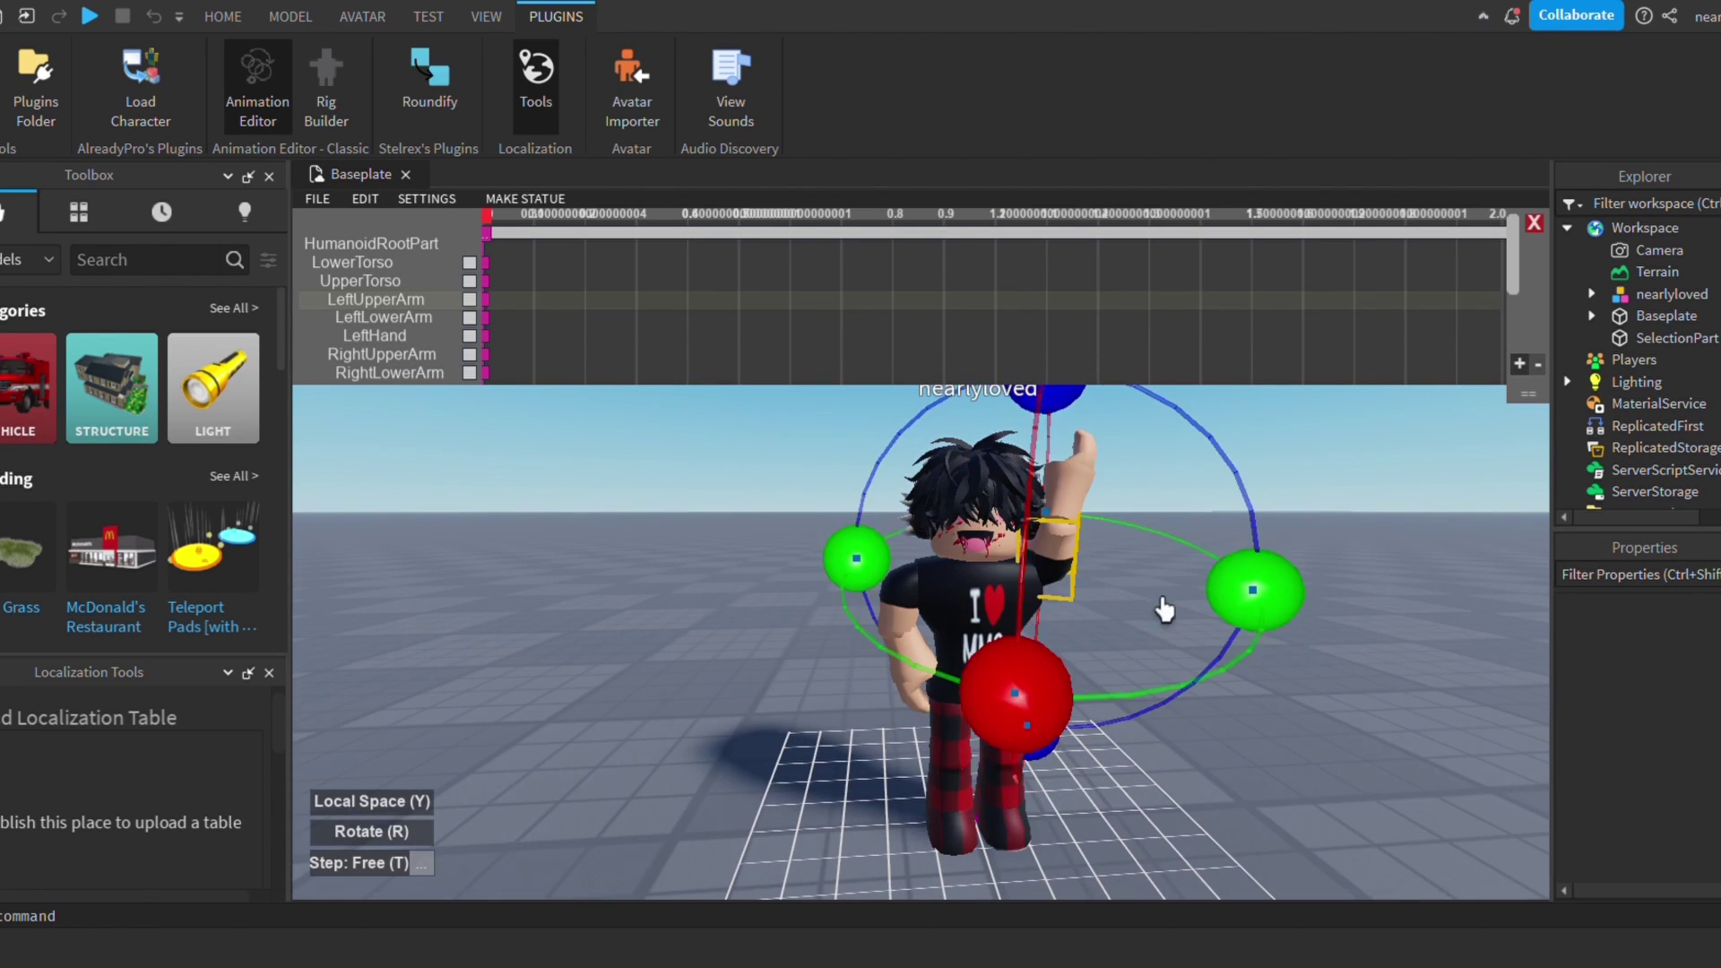
pyautogui.moveTo(1162, 606); pyautogui.dragTo(1192, 587, button='right')
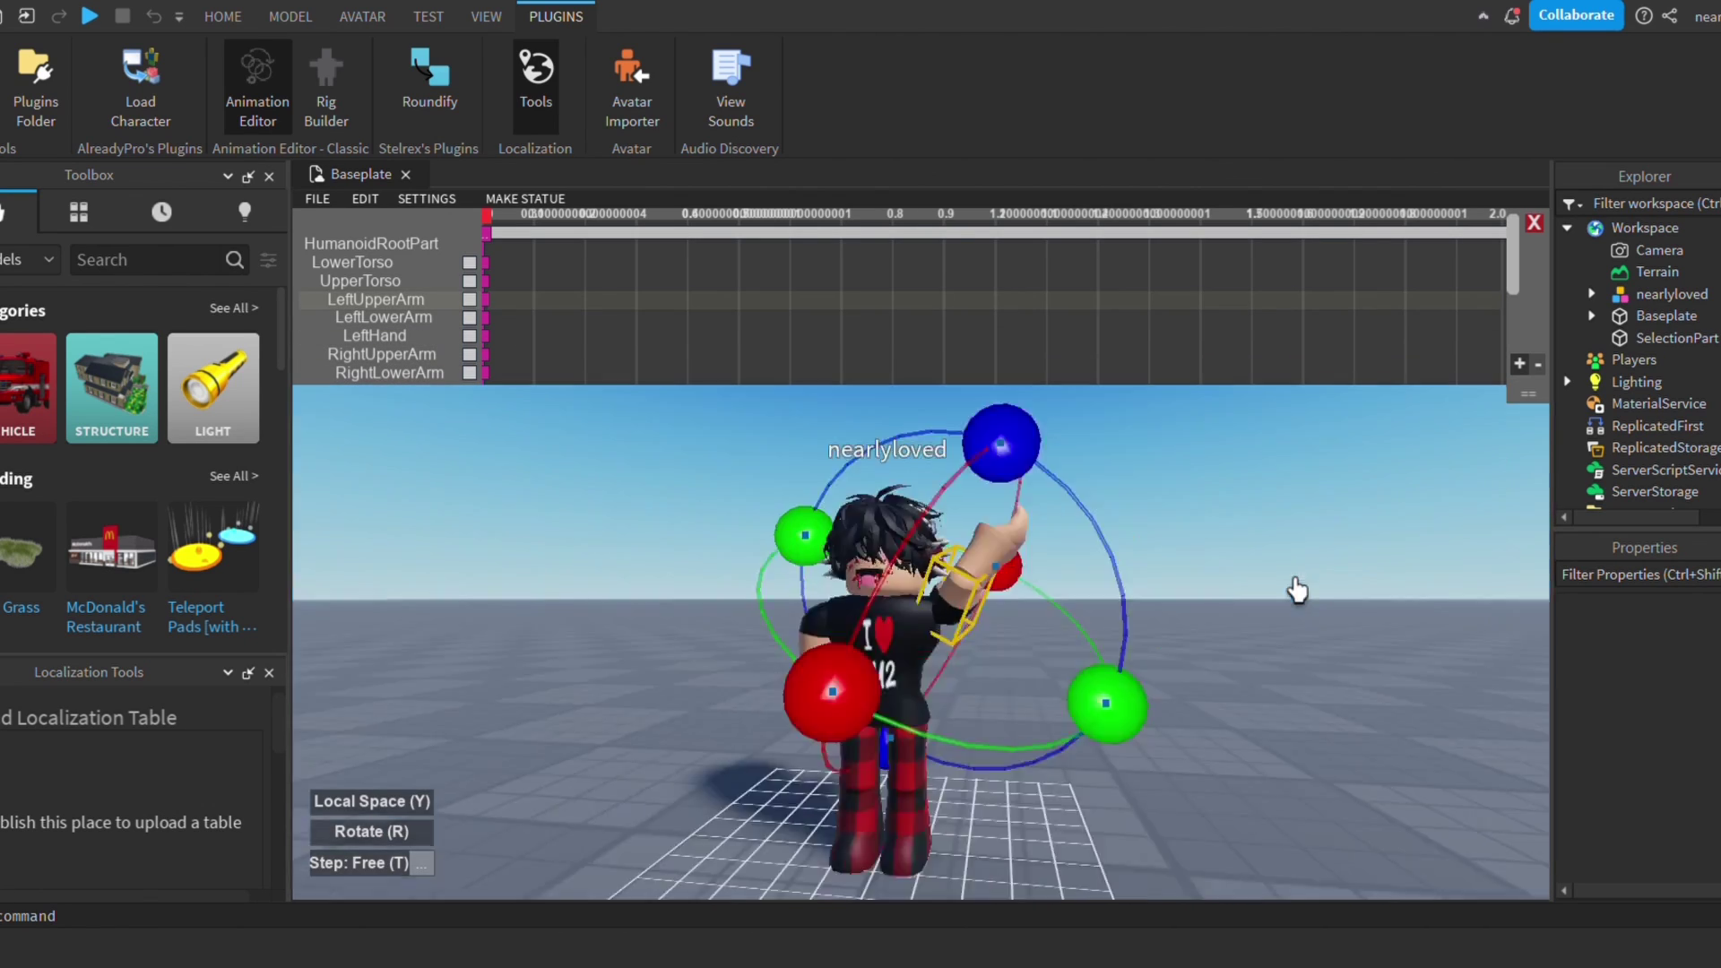
# Rotate the left arm so its hand sits behind the head, and bend the right forearm in toward the hip.
pyautogui.click(1107, 560)
pyautogui.scroll(3, 1295, 681)
pyautogui.moveTo(1241, 701); pyautogui.dragTo(1333, 699)
pyautogui.moveTo(1275, 457); pyautogui.dragTo(806, 445, button='right')
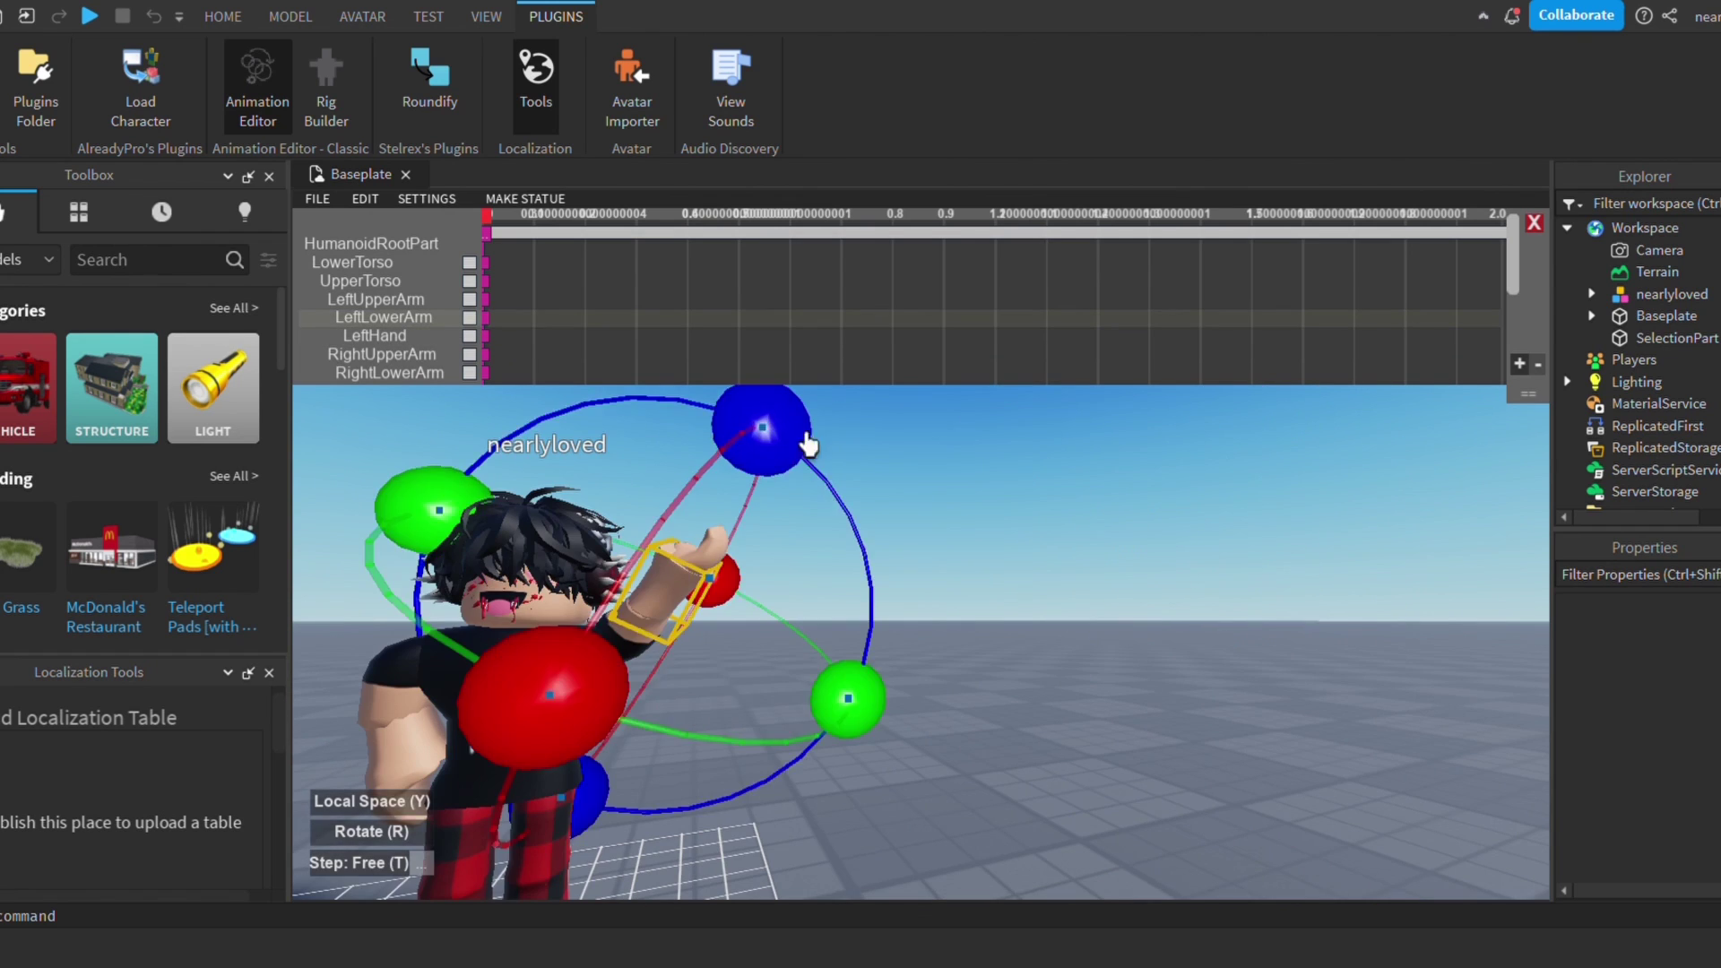
pyautogui.moveTo(856, 694); pyautogui.dragTo(762, 681)
pyautogui.click(1037, 595)
pyautogui.scroll(3, 1037, 595)
pyautogui.click(1129, 610)
pyautogui.scroll(-3, 1076, 681)
pyautogui.moveTo(1075, 717); pyautogui.dragTo(1188, 766)
pyautogui.moveTo(1188, 766); pyautogui.dragTo(972, 771, button='right')
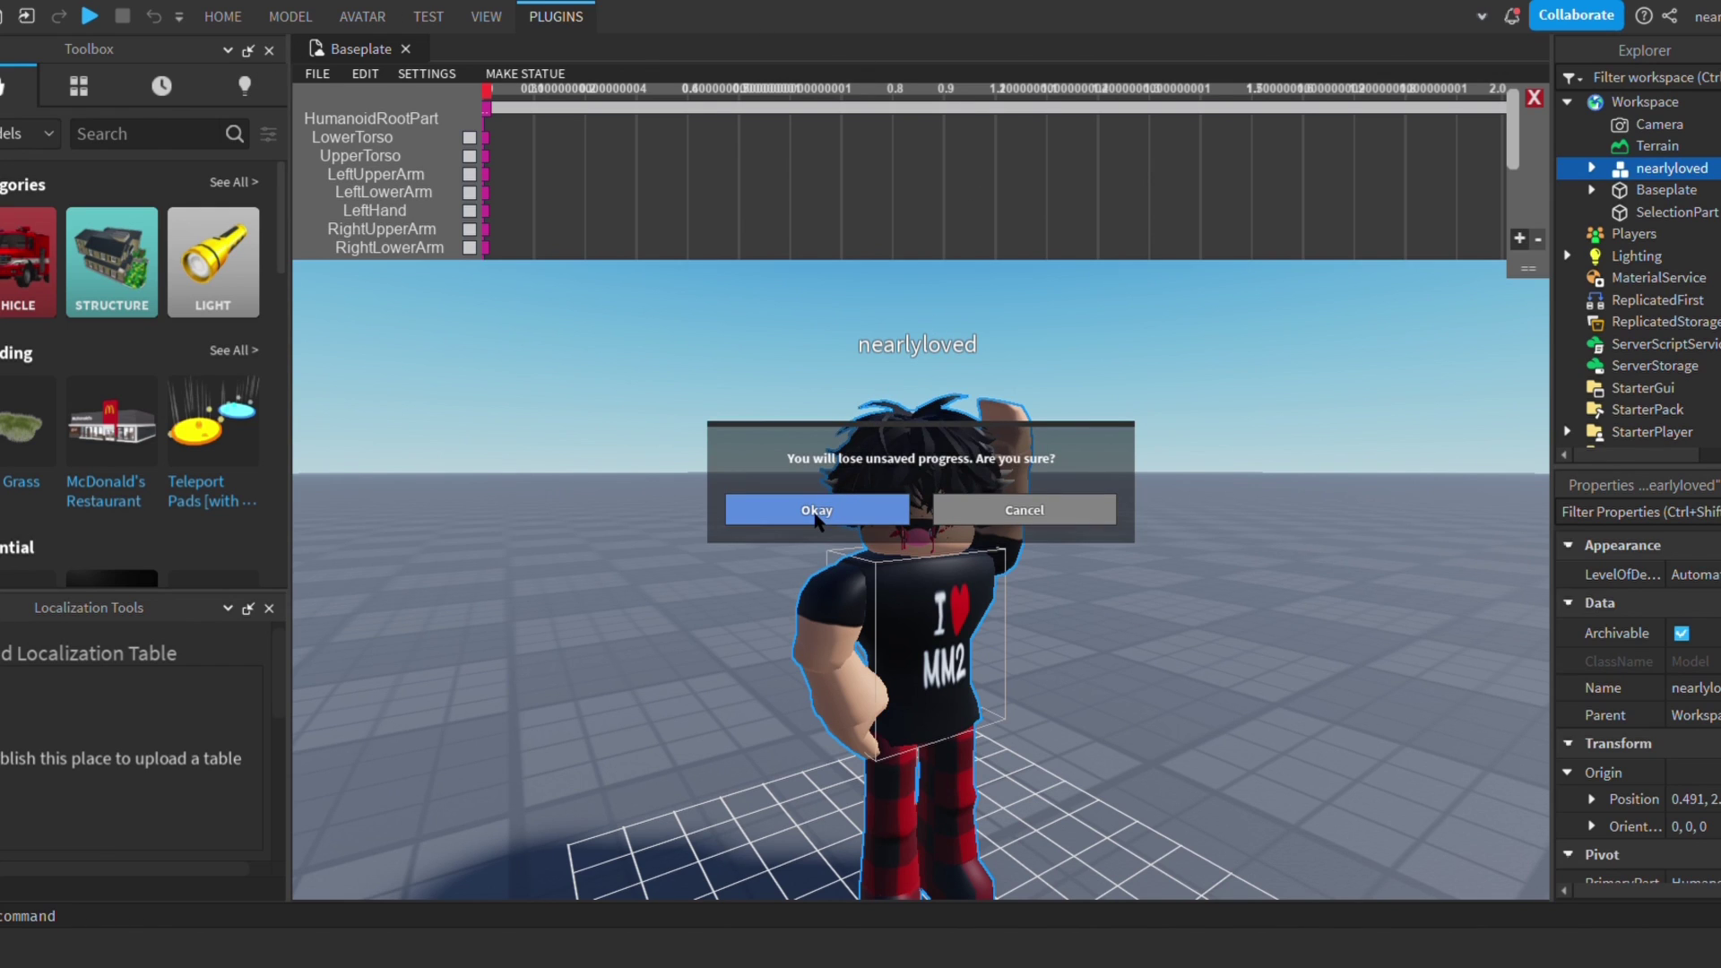
# Close the Animation Editor in Roblox Studio, discarding its unsaved progress so the avatar can be used as posed.
pyautogui.click(817, 510)
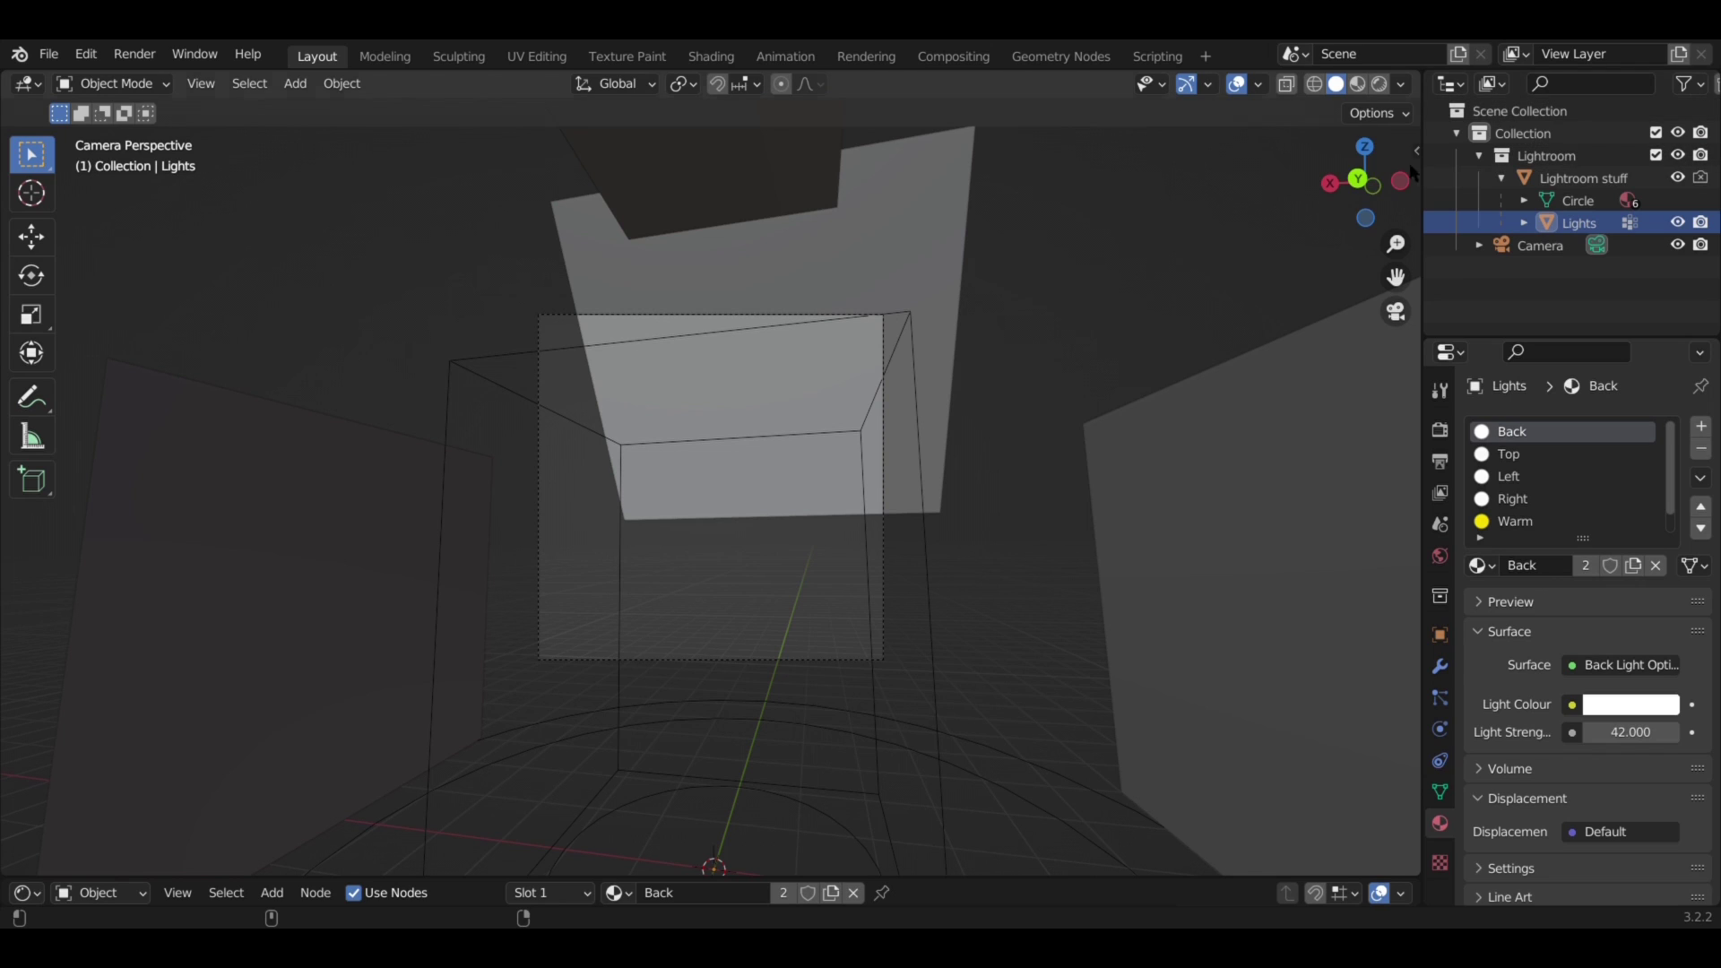
# Switch to Blender, import the avatar model into the lightroom scene, and display it in Material Preview shading.
pyautogui.click(51, 58)
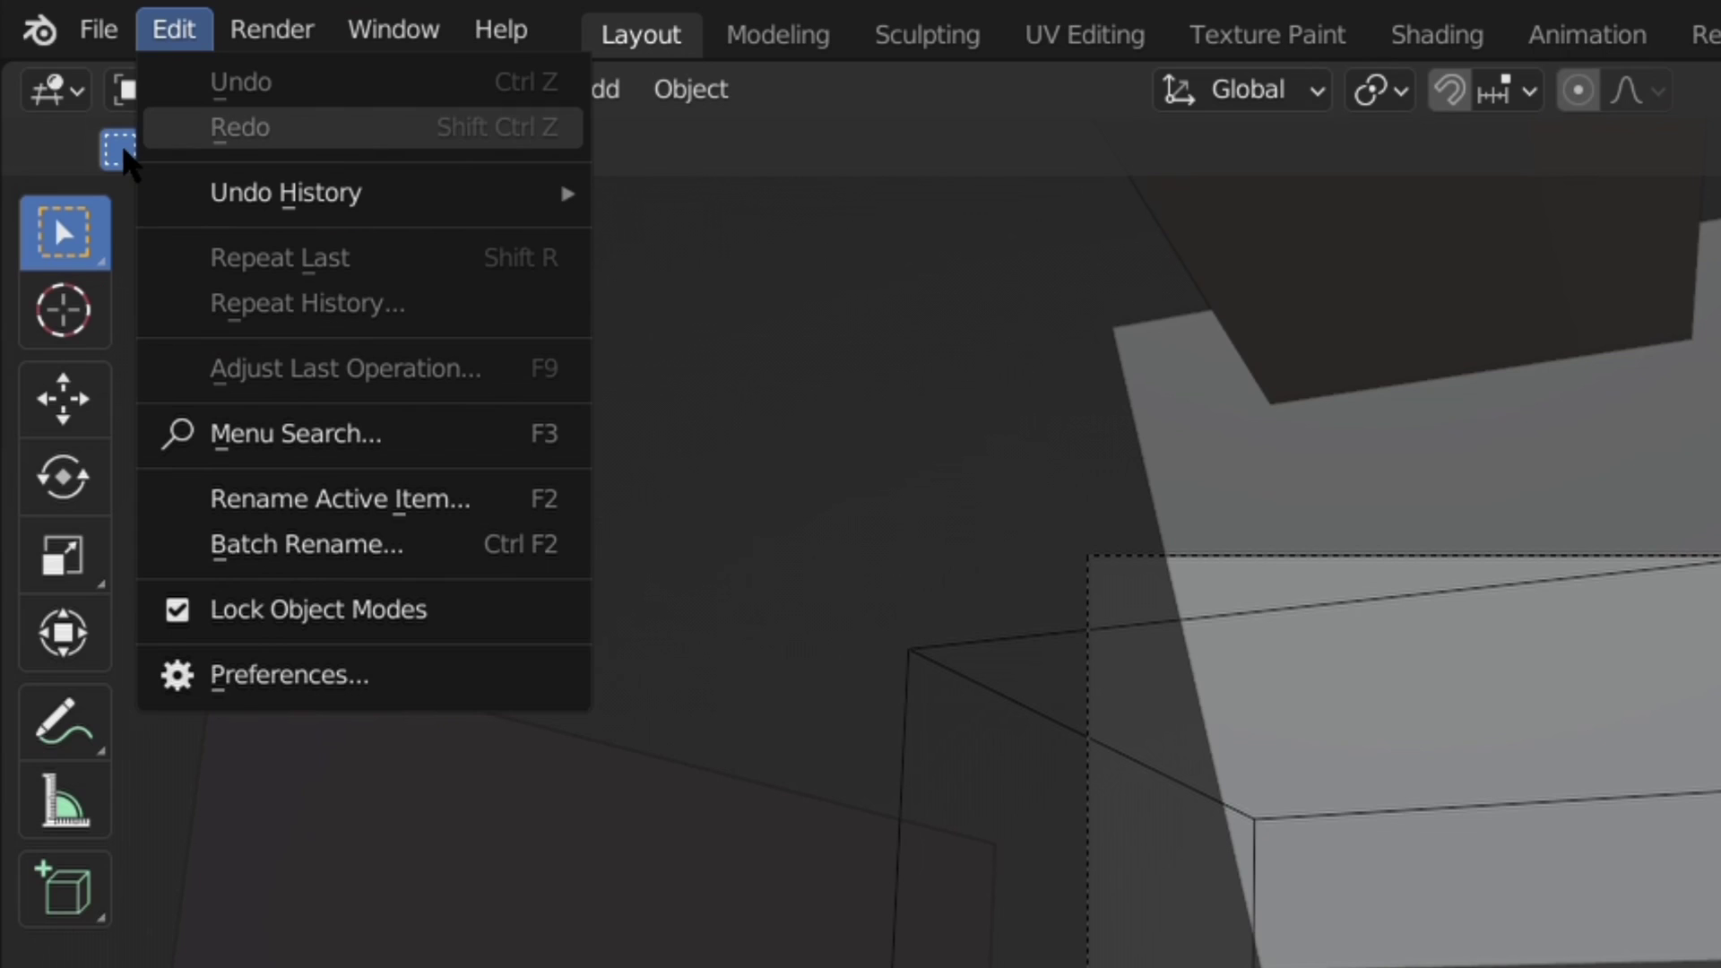
pyautogui.click(87, 53)
pyautogui.click(49, 53)
pyautogui.moveTo(86, 53)
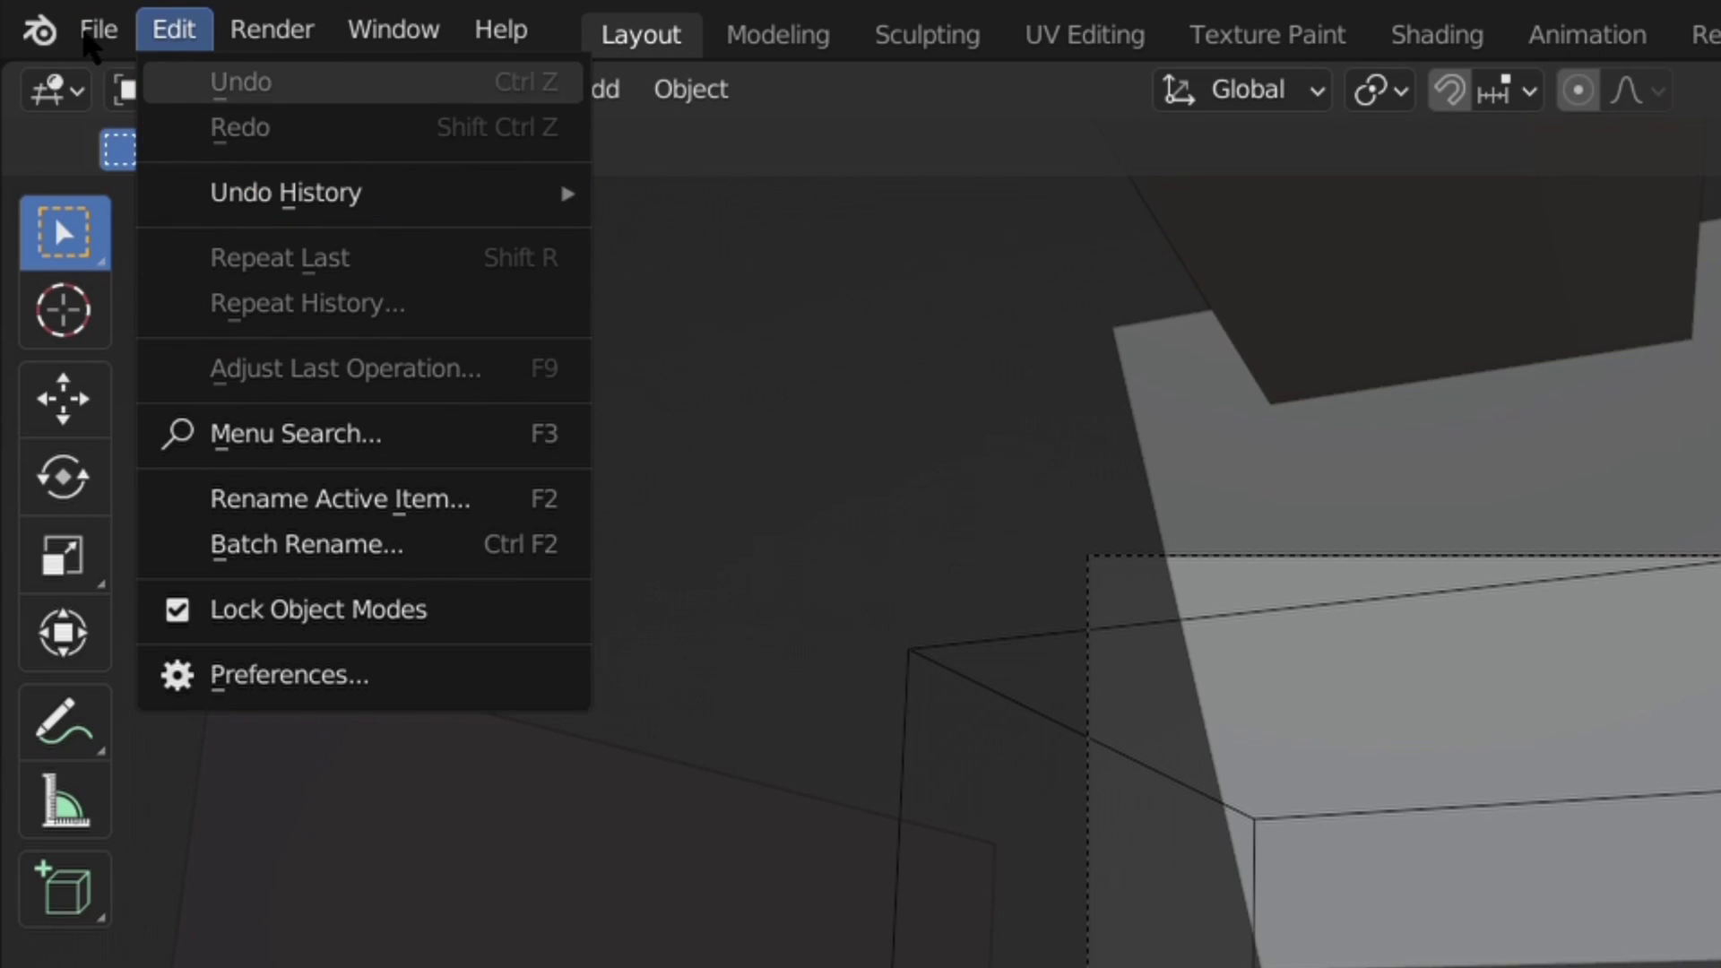
pyautogui.moveTo(165, 638)
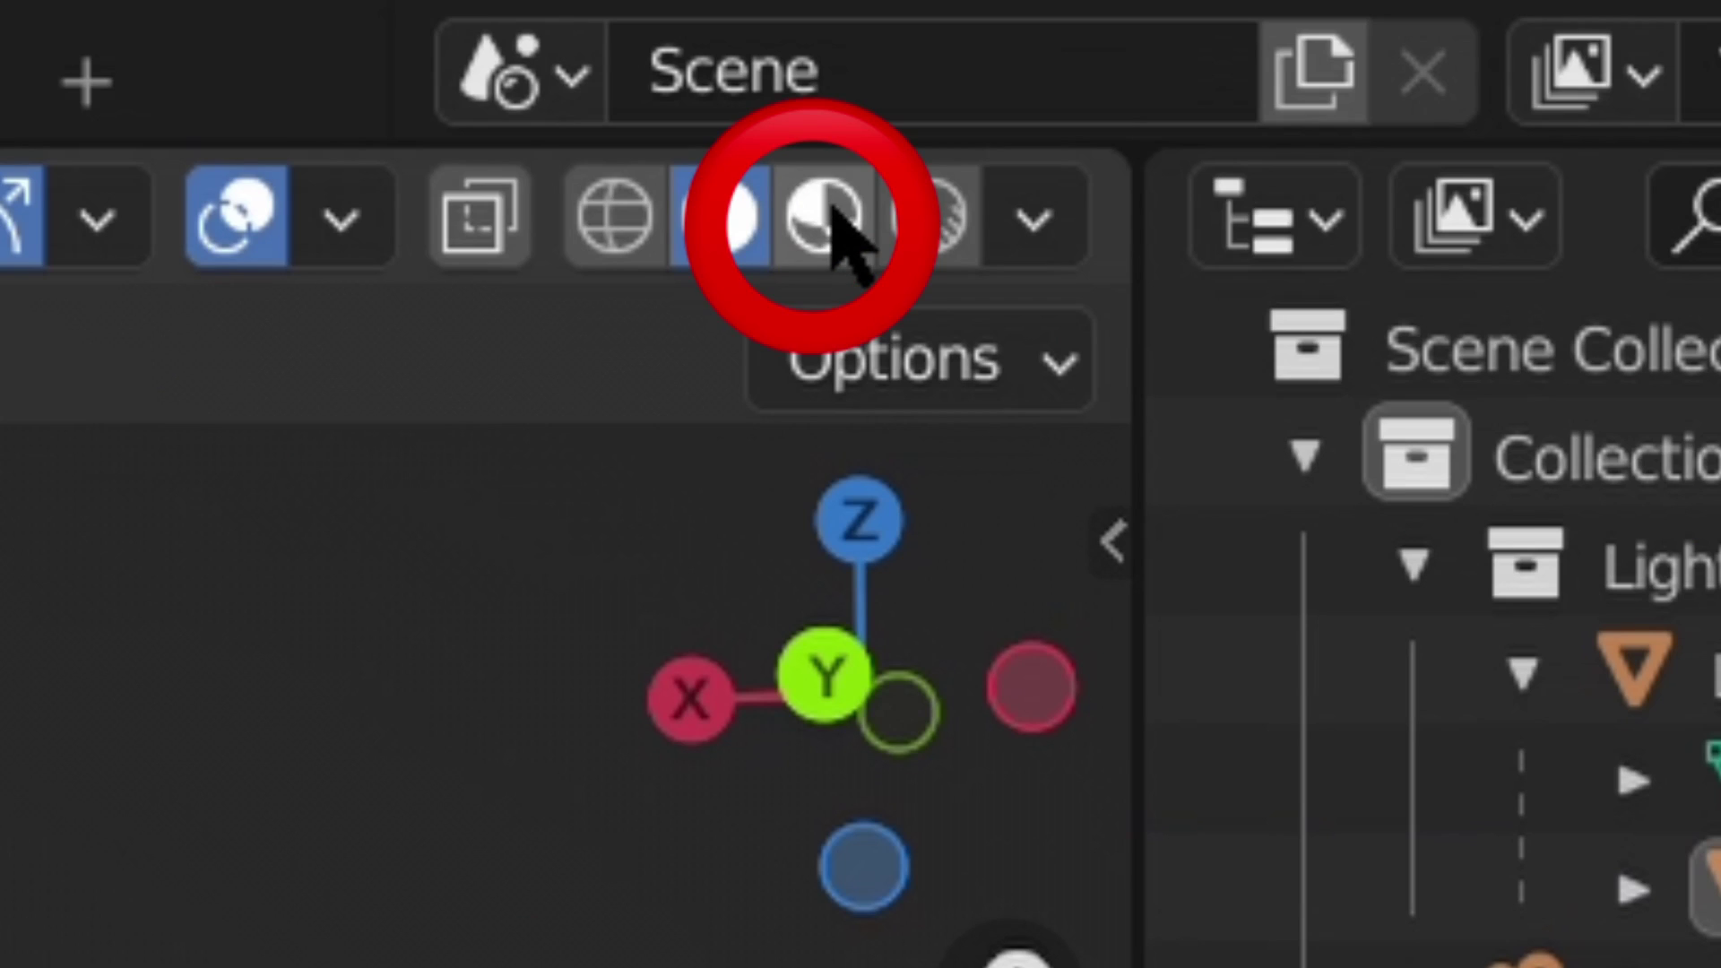
pyautogui.click(824, 217)
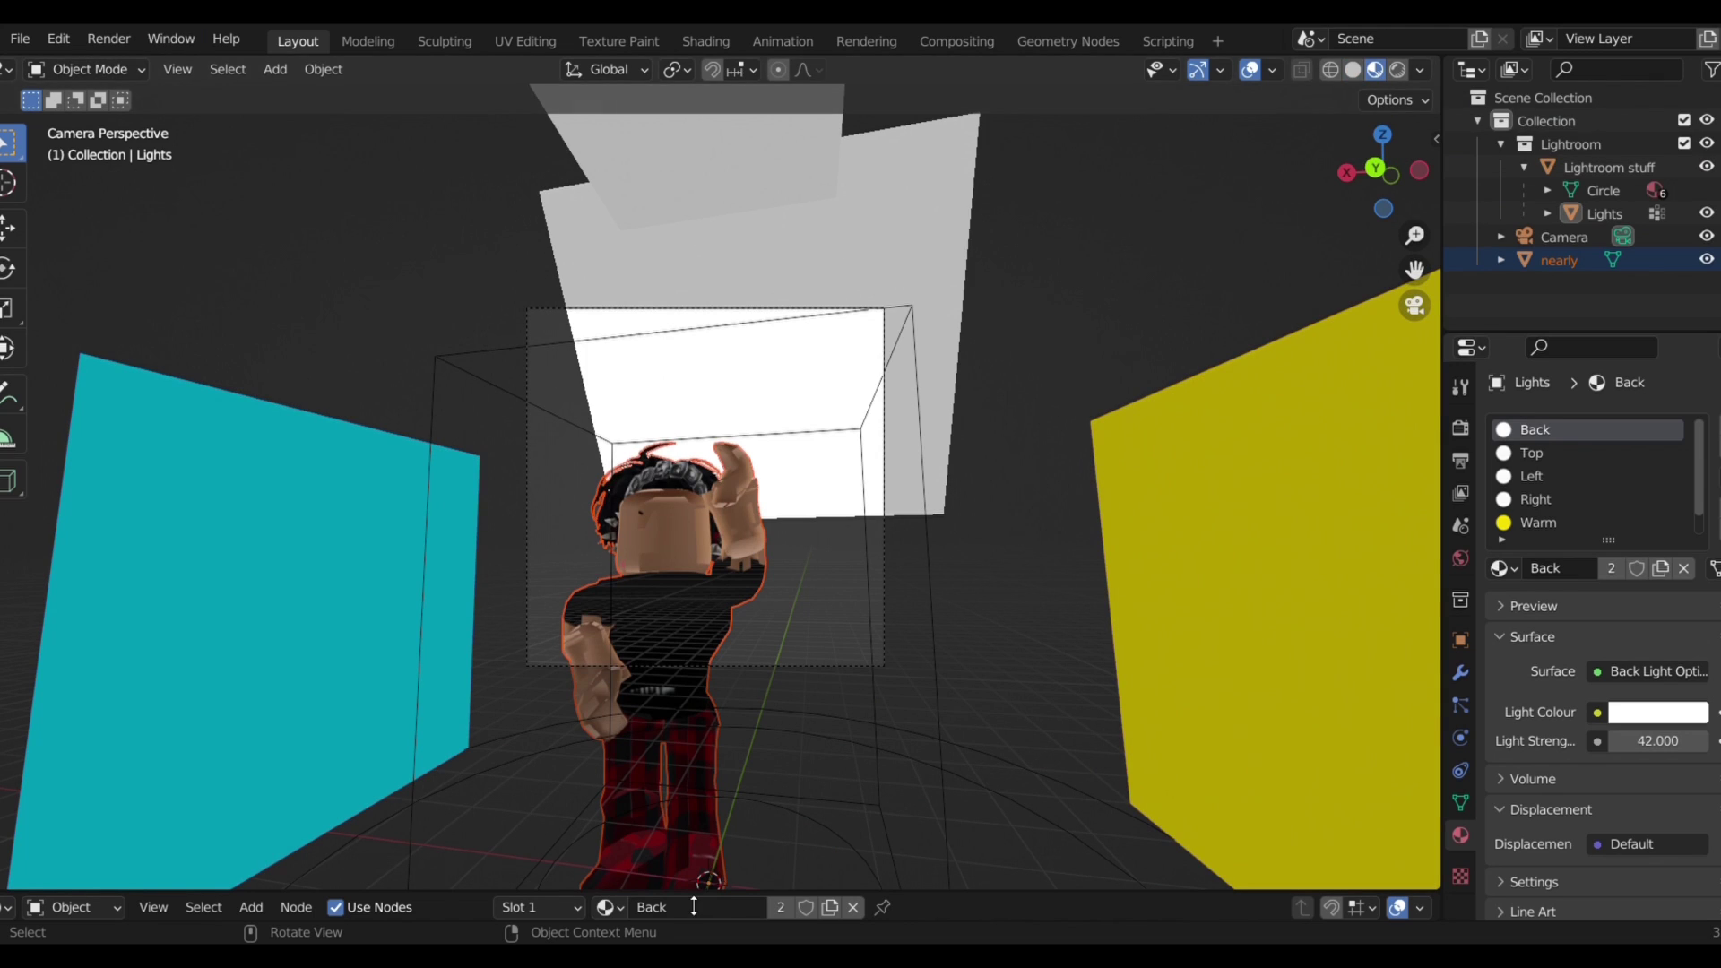
# Use Walk Navigation to reposition the camera so the avatar is framed at a slight angle between the coloured light panels.
pyautogui.click(171, 38)
pyautogui.click(182, 73)
pyautogui.moveTo(242, 358)
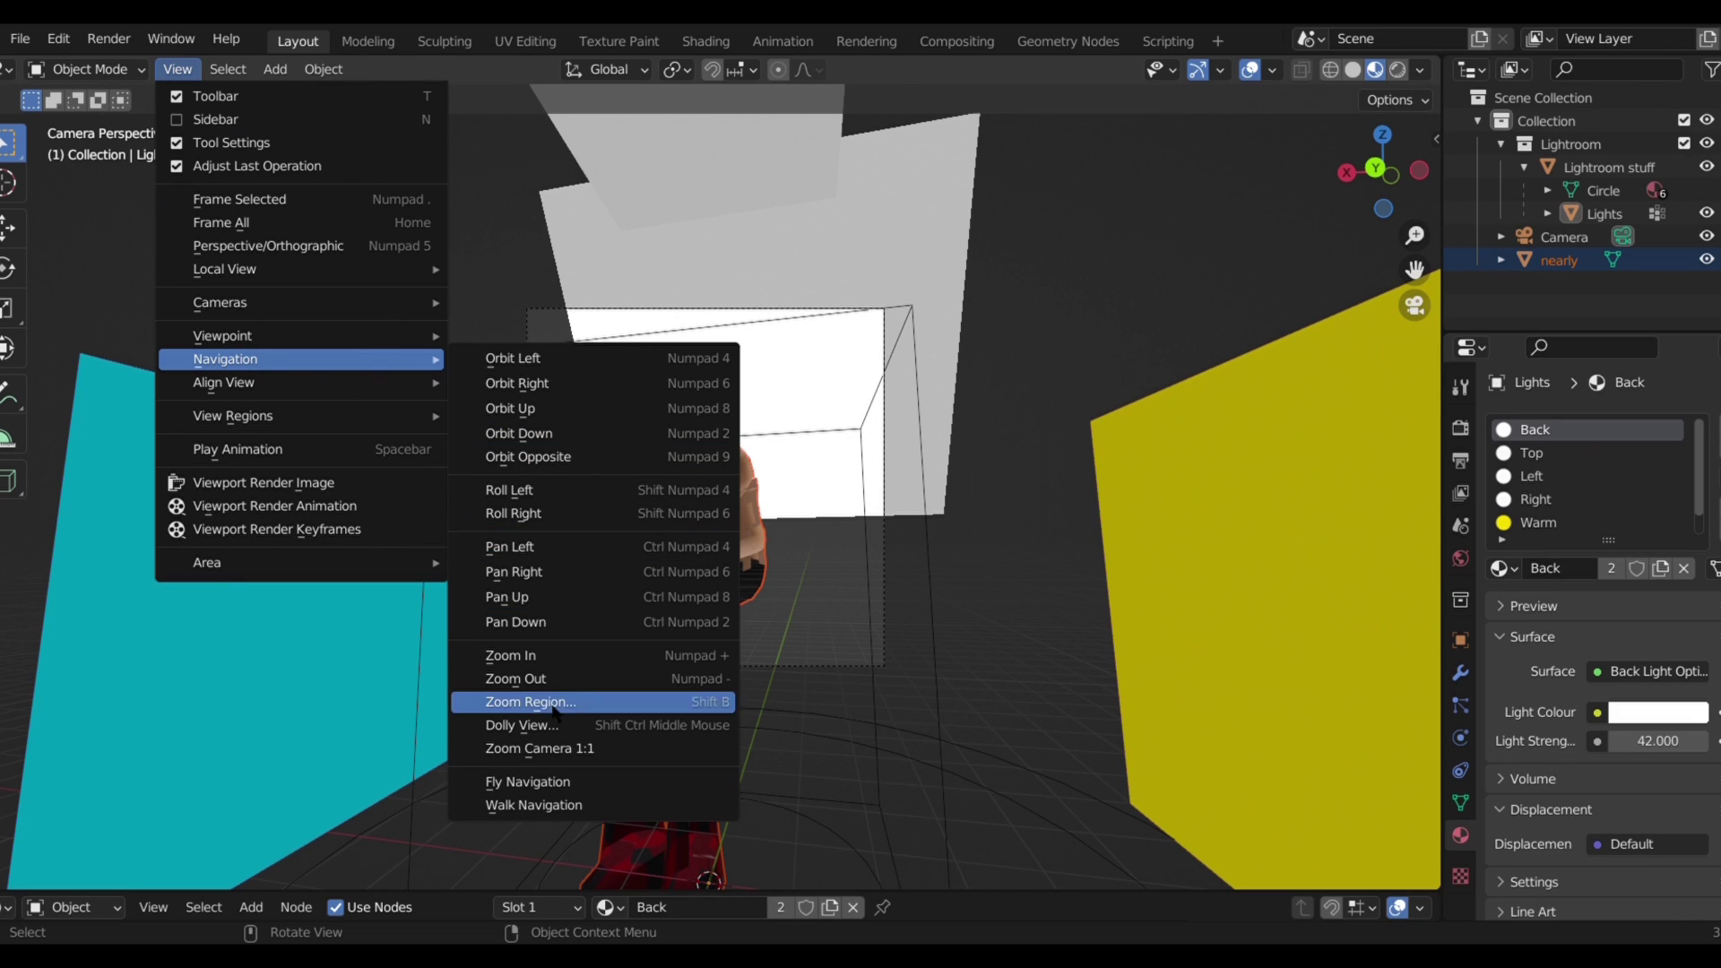
pyautogui.click(534, 805)
pyautogui.press('w')
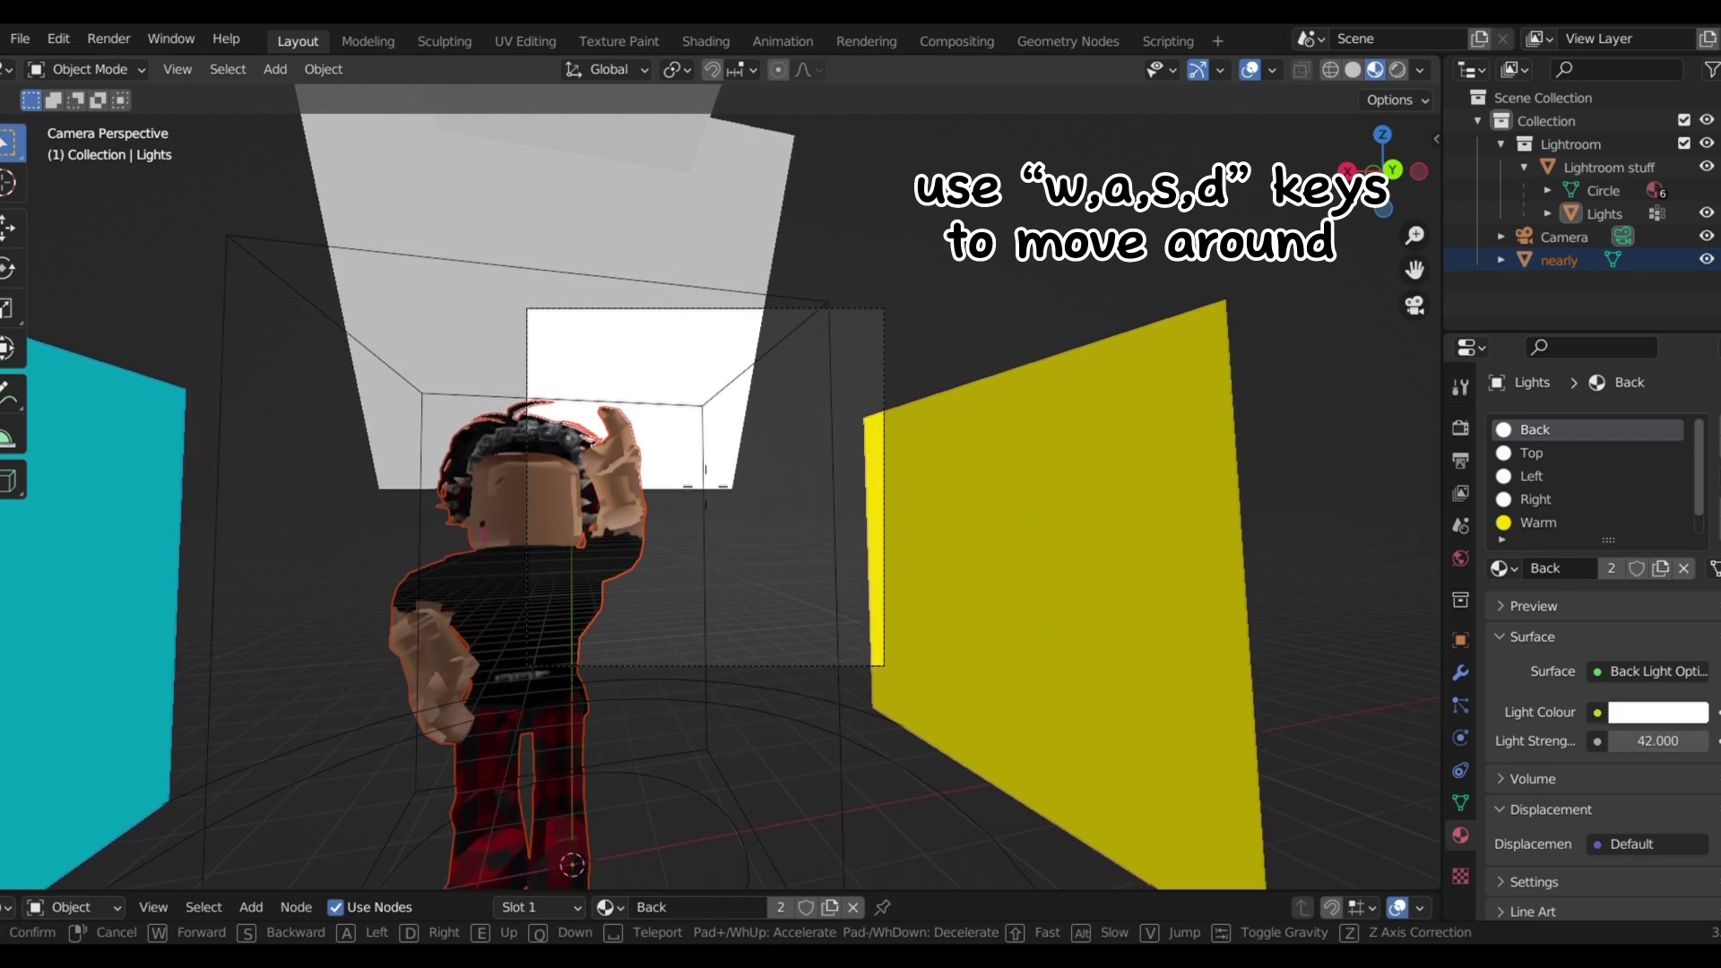
pyautogui.press('a')
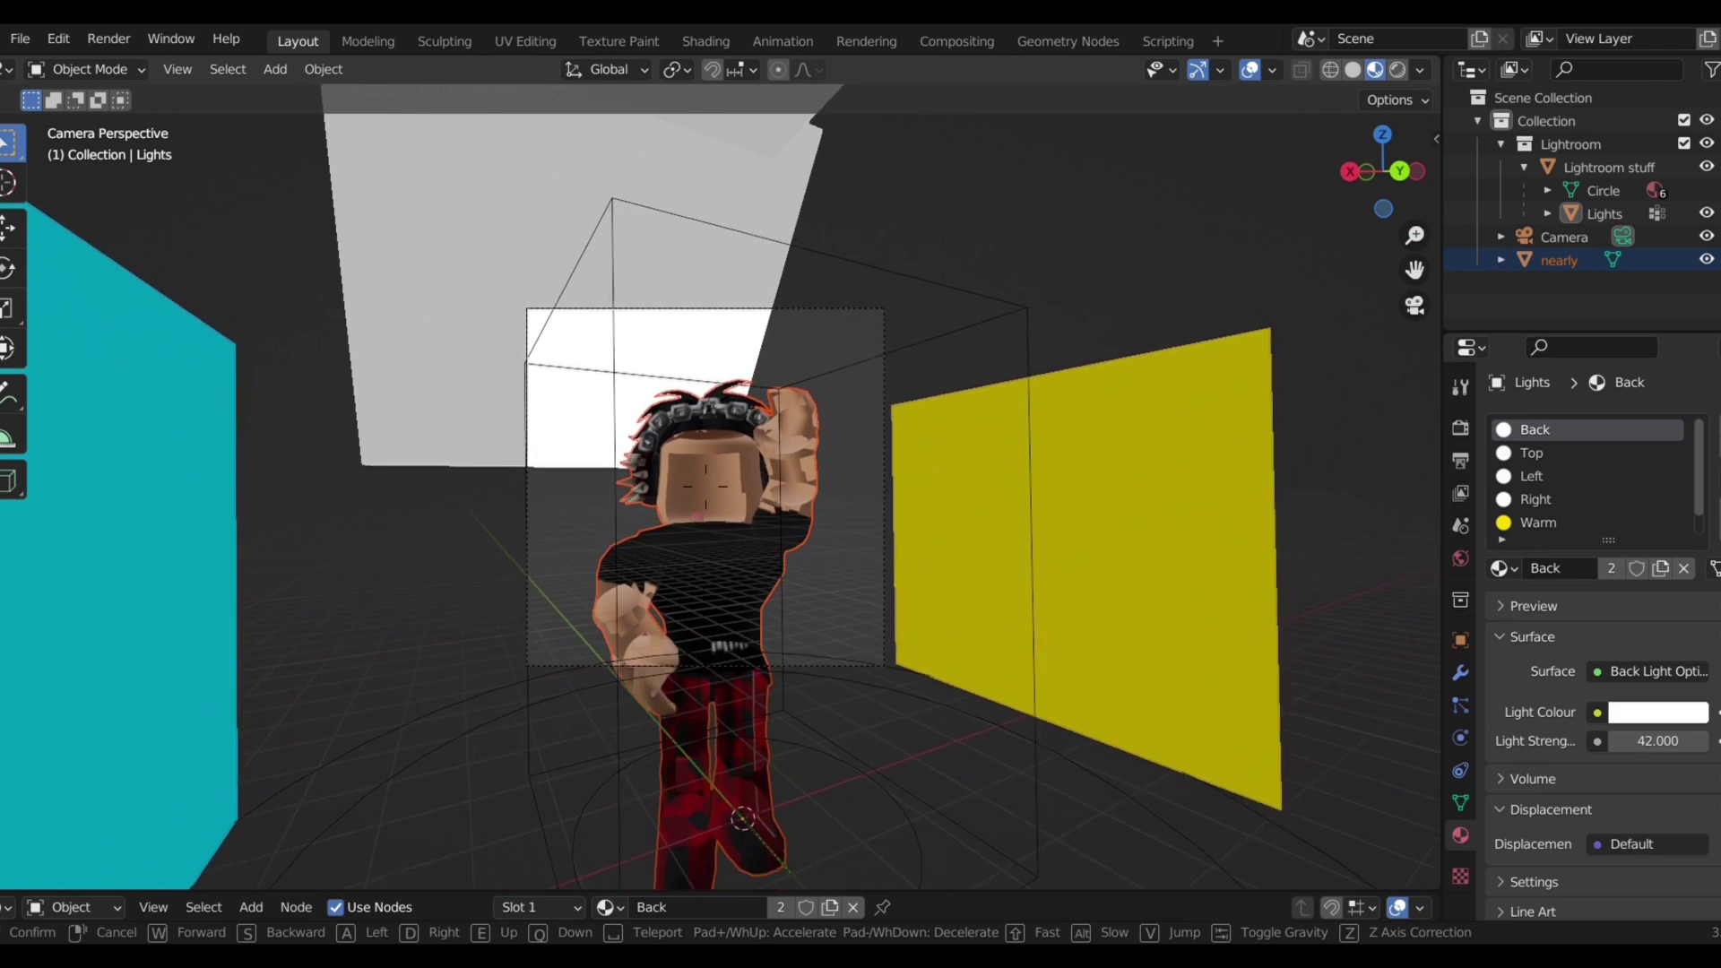
pyautogui.press('w')
pyautogui.press('s')
pyautogui.press('w')
pyautogui.press('w')
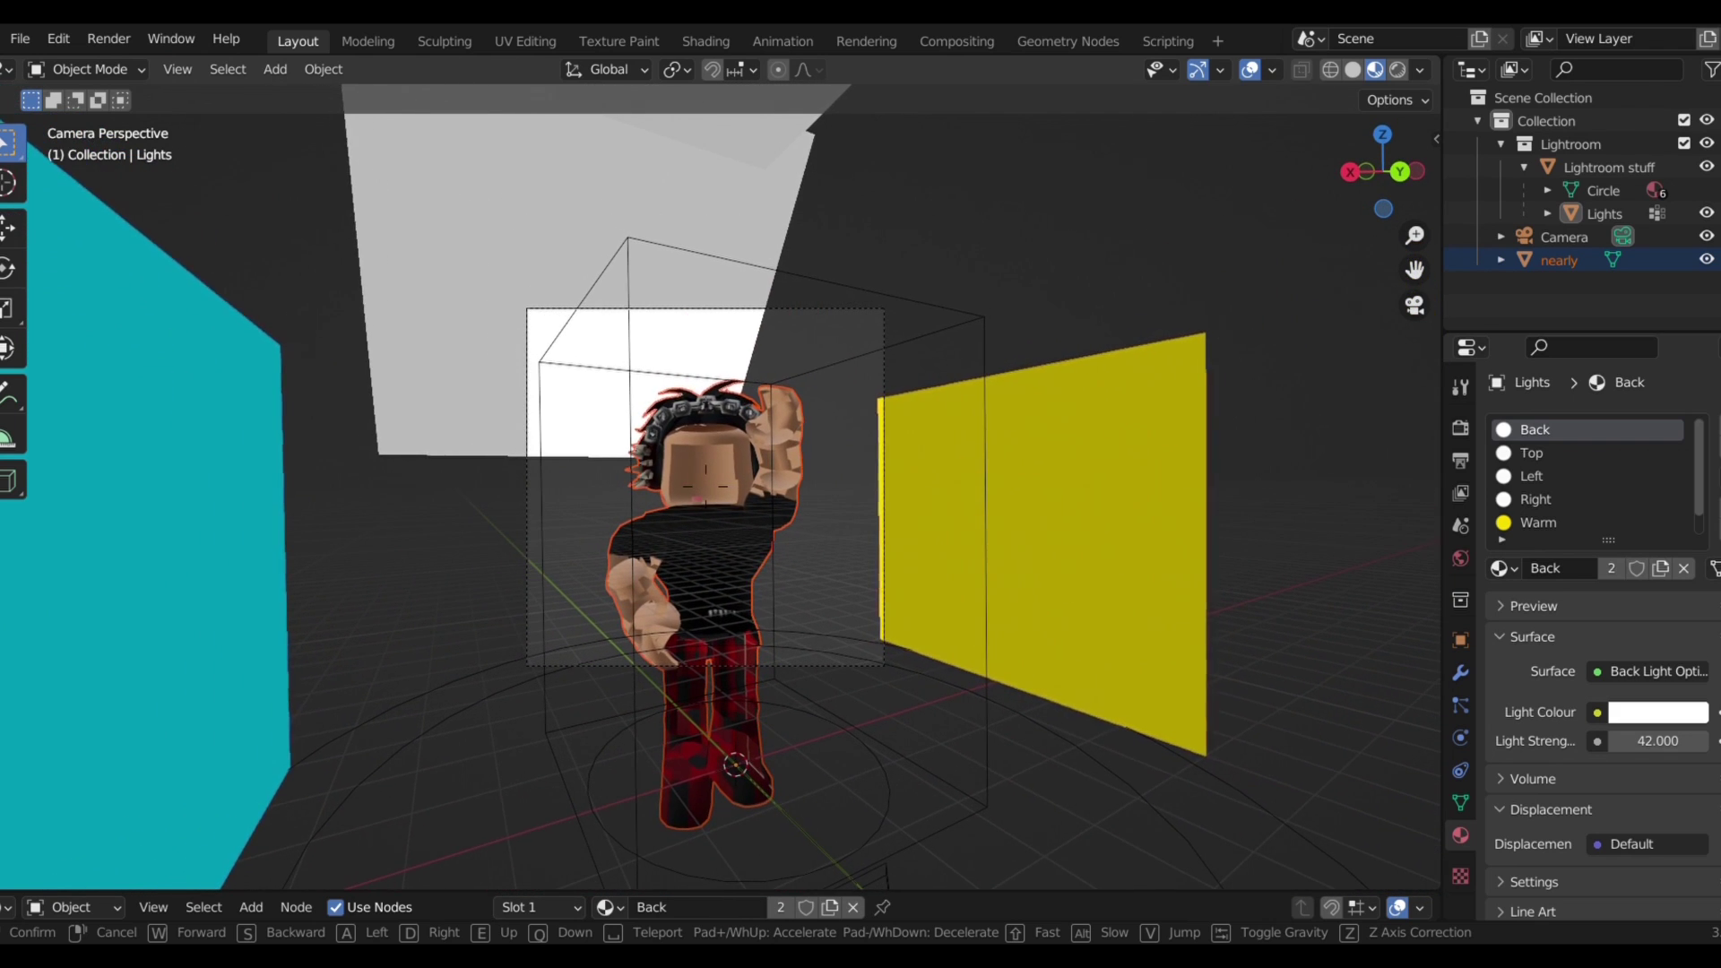
pyautogui.press('s')
pyautogui.press('w')
pyautogui.press('s')
pyautogui.press('a')
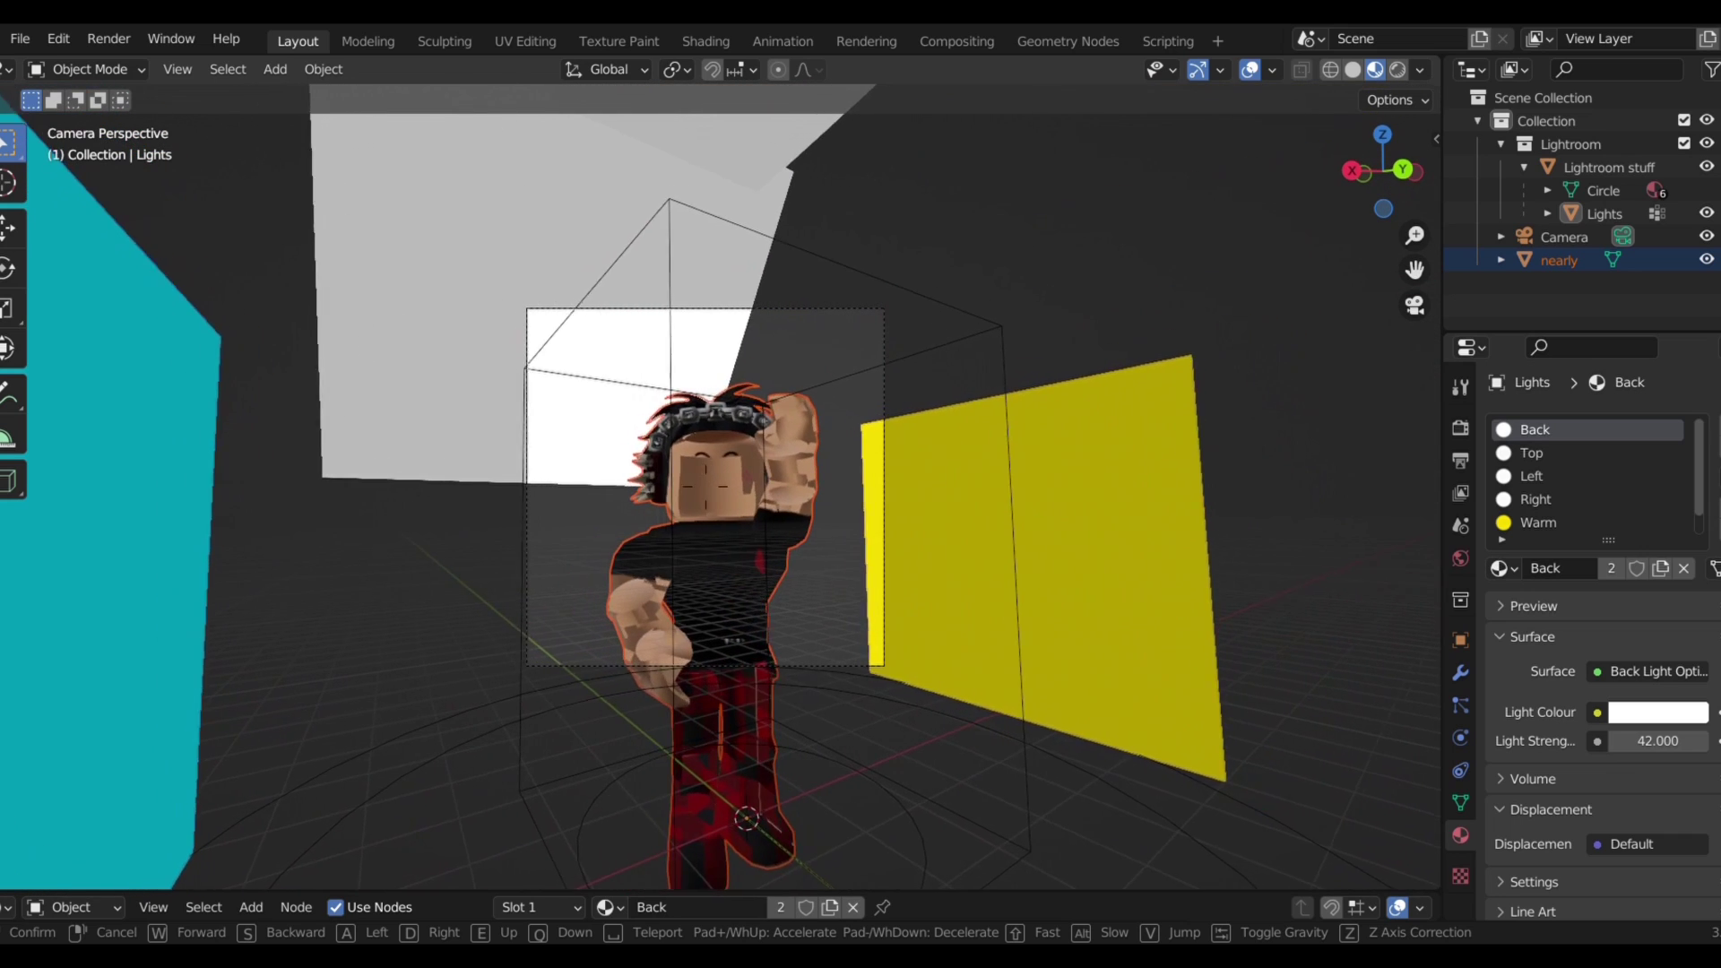
pyautogui.press('s')
pyautogui.press('w')
pyautogui.press('s')
pyautogui.press('w')
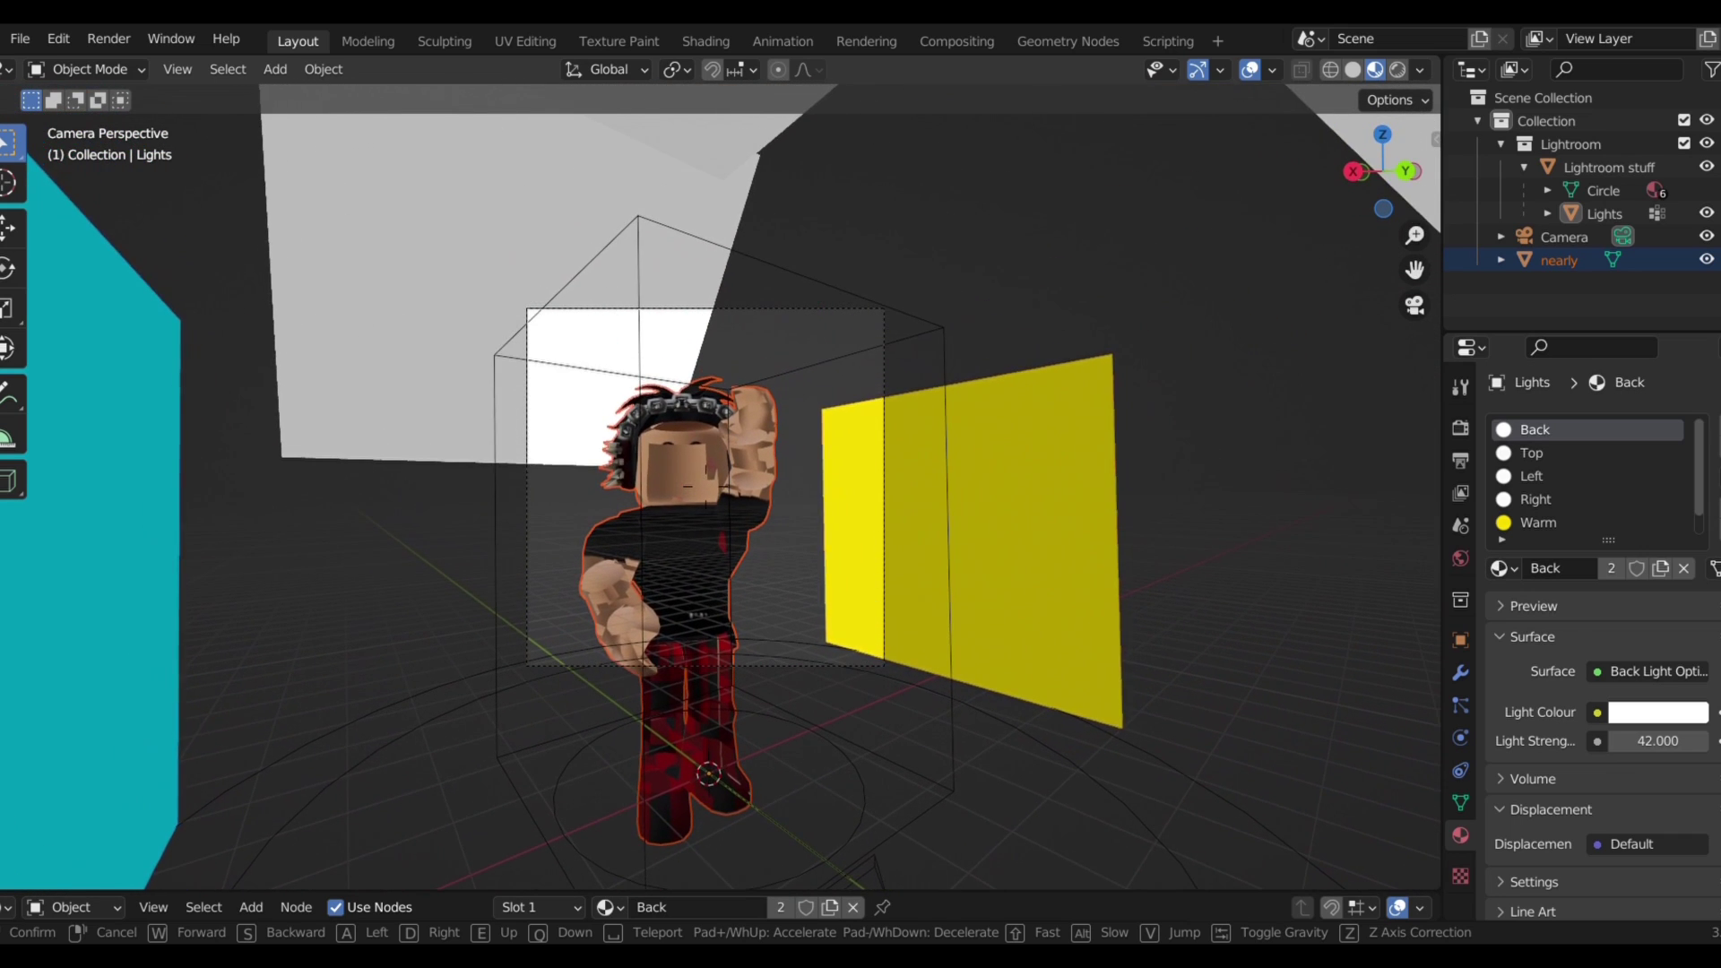
pyautogui.press('d')
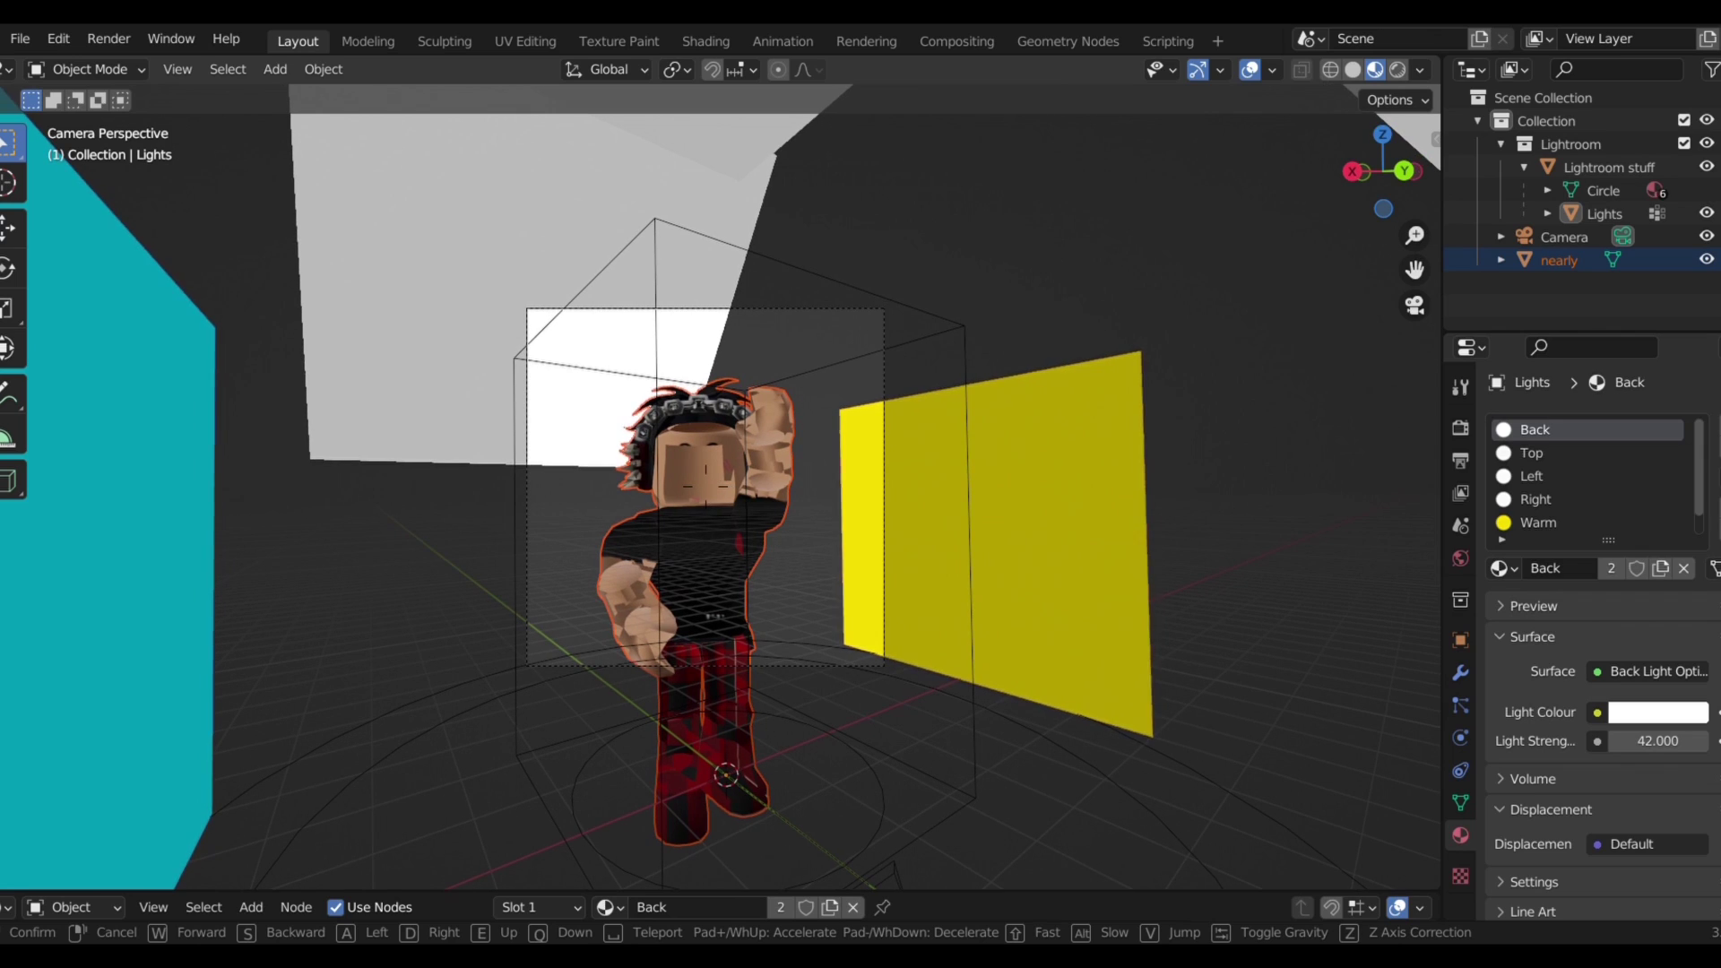
pyautogui.click(708, 493)
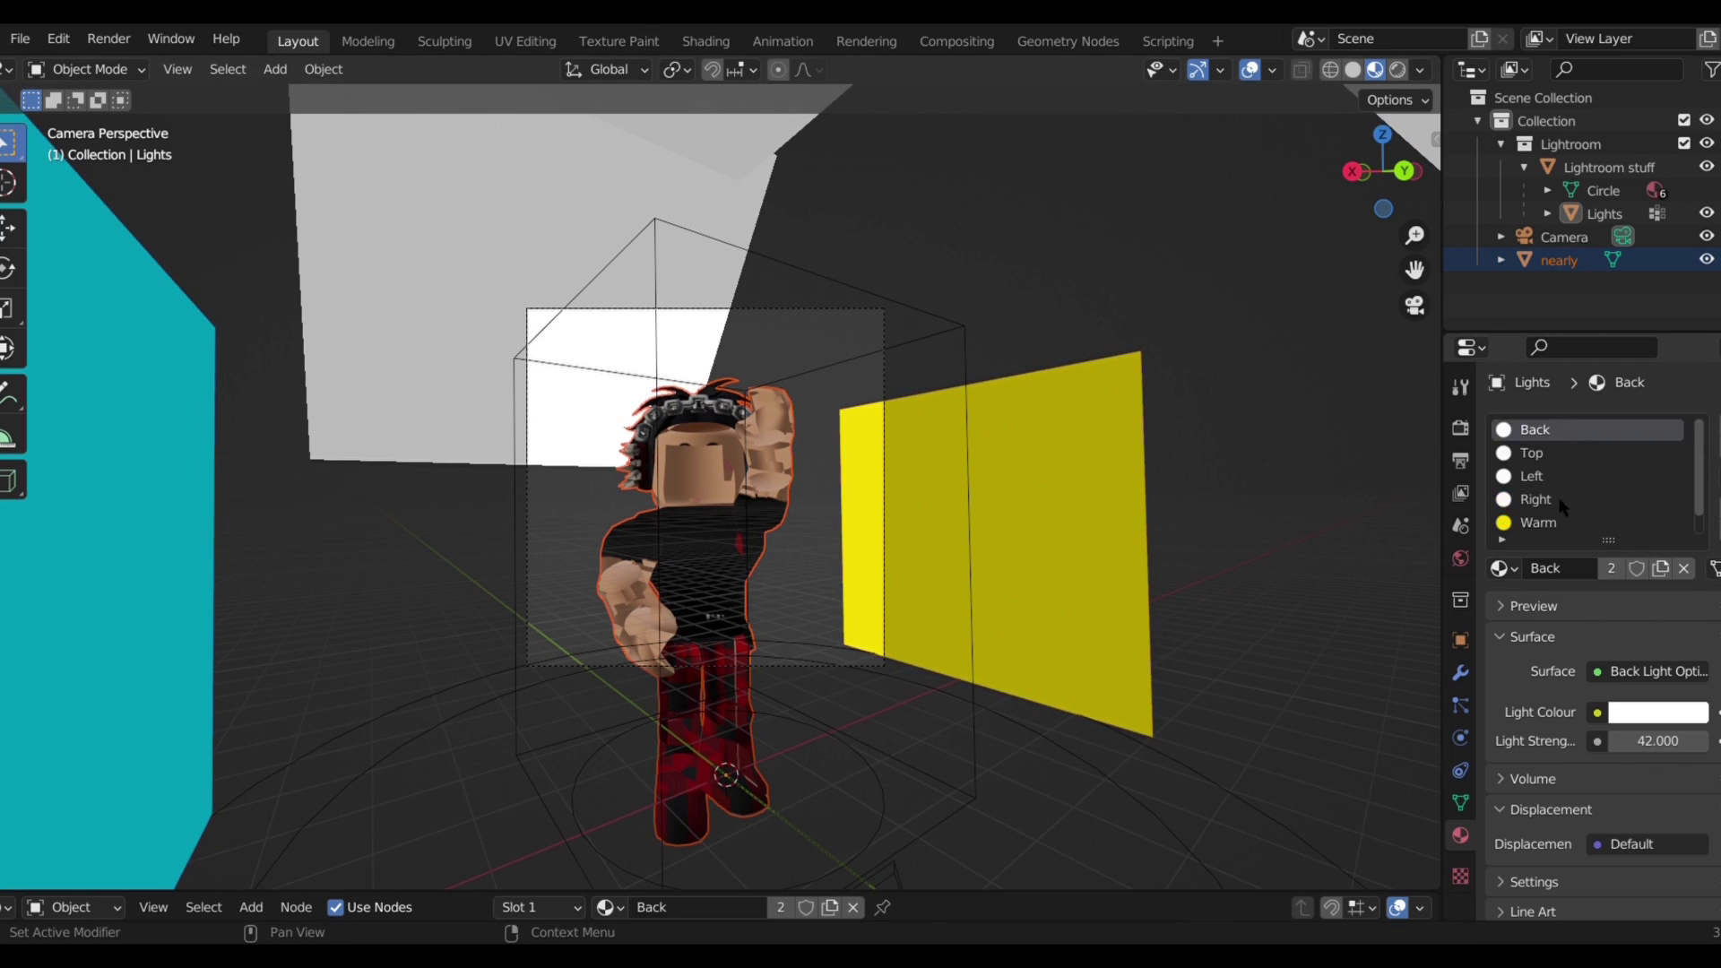
# Set the light colour of the Back material on the Lights object to pink.
pyautogui.scroll(-1, 1563, 503)
pyautogui.scroll(1, 1591, 492)
pyautogui.click(1638, 719)
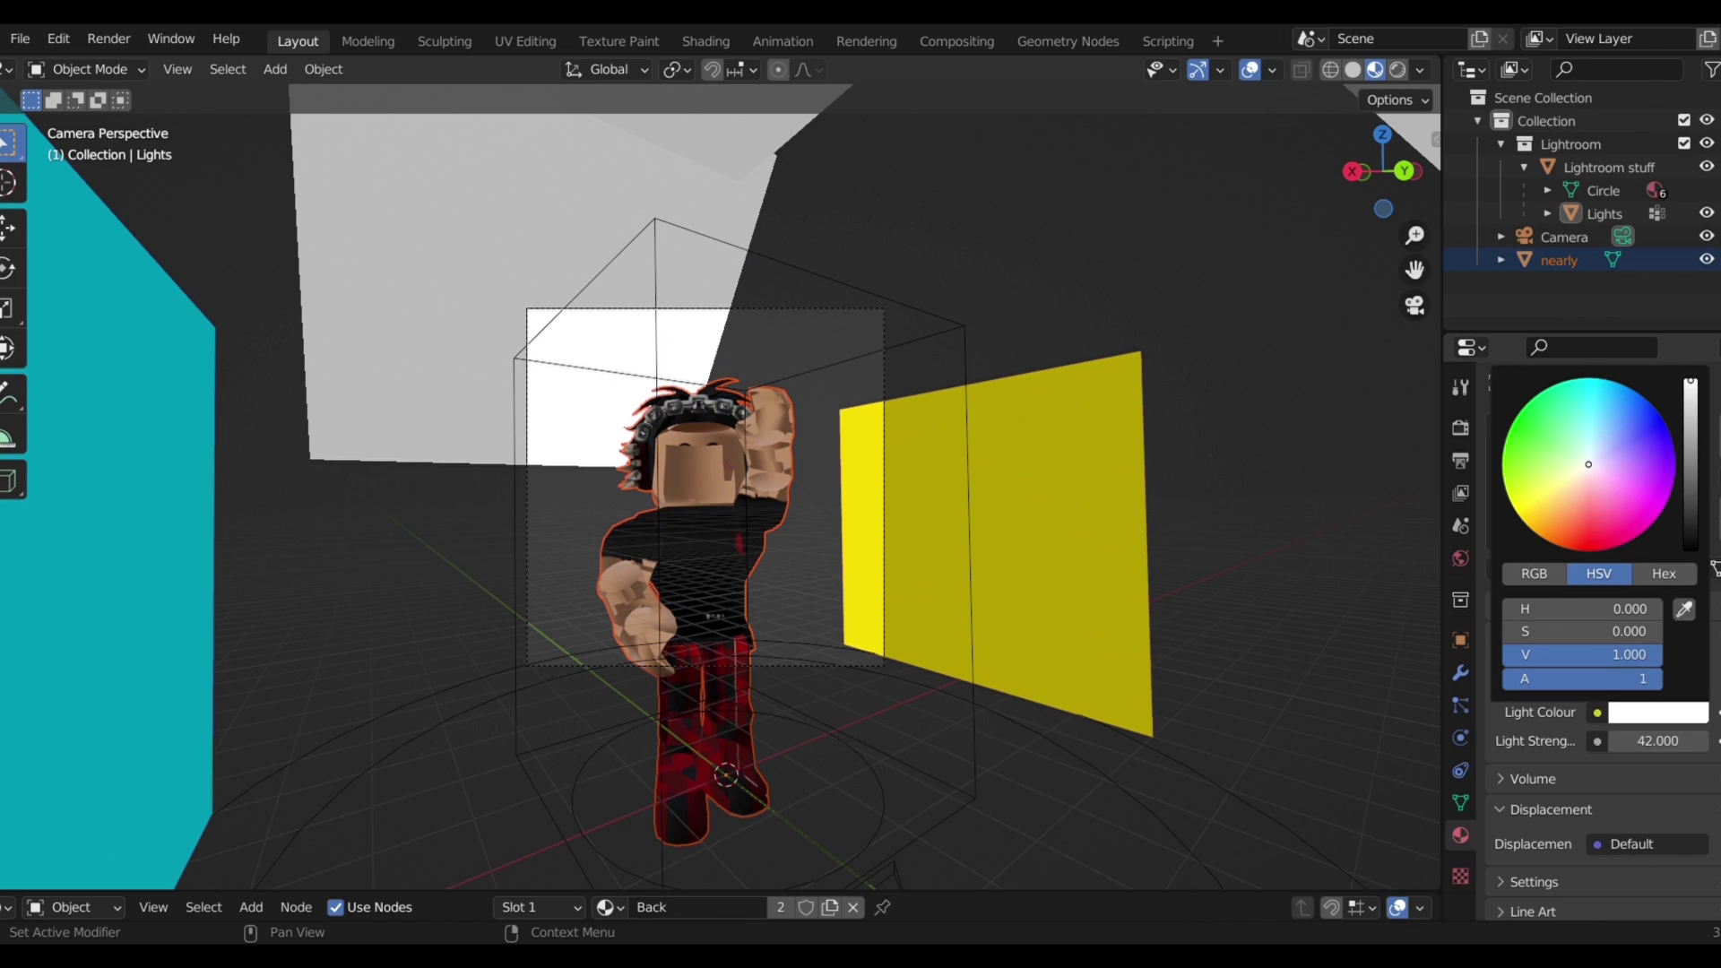
pyautogui.moveTo(1588, 464); pyautogui.dragTo(1585, 550)
# Change the Cold light material's colour to red with H 0.999, S 1.000 and V 1.000.
pyautogui.click(1546, 475)
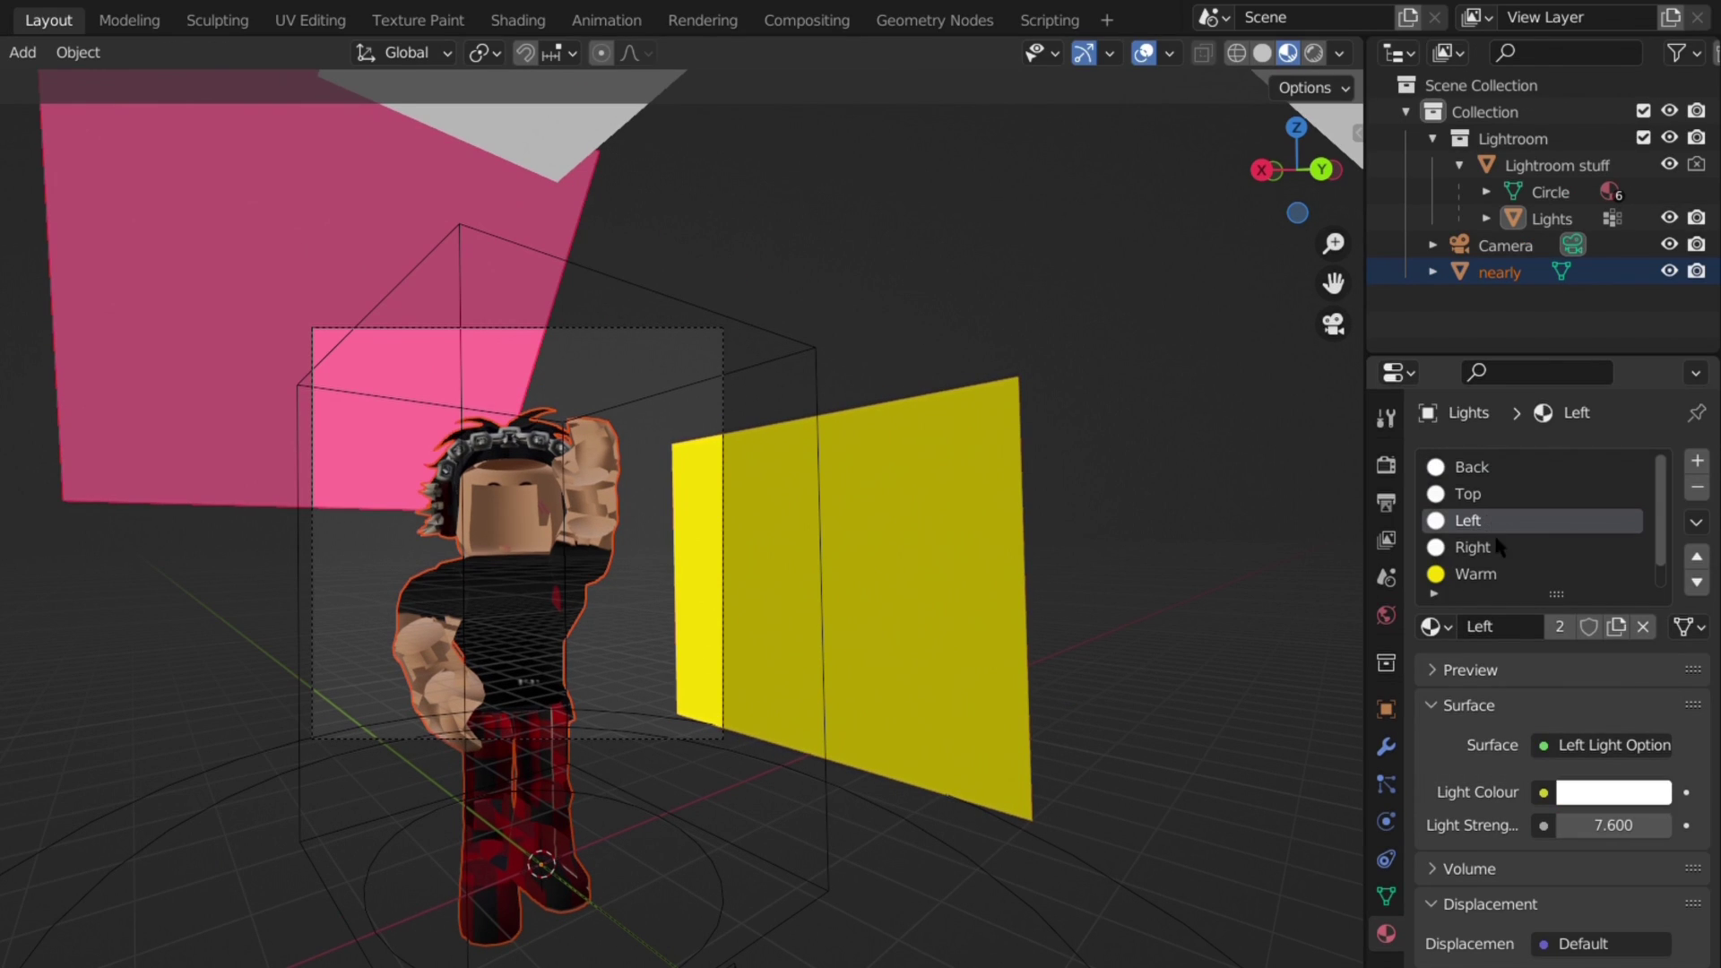
pyautogui.scroll(-1, 1539, 538)
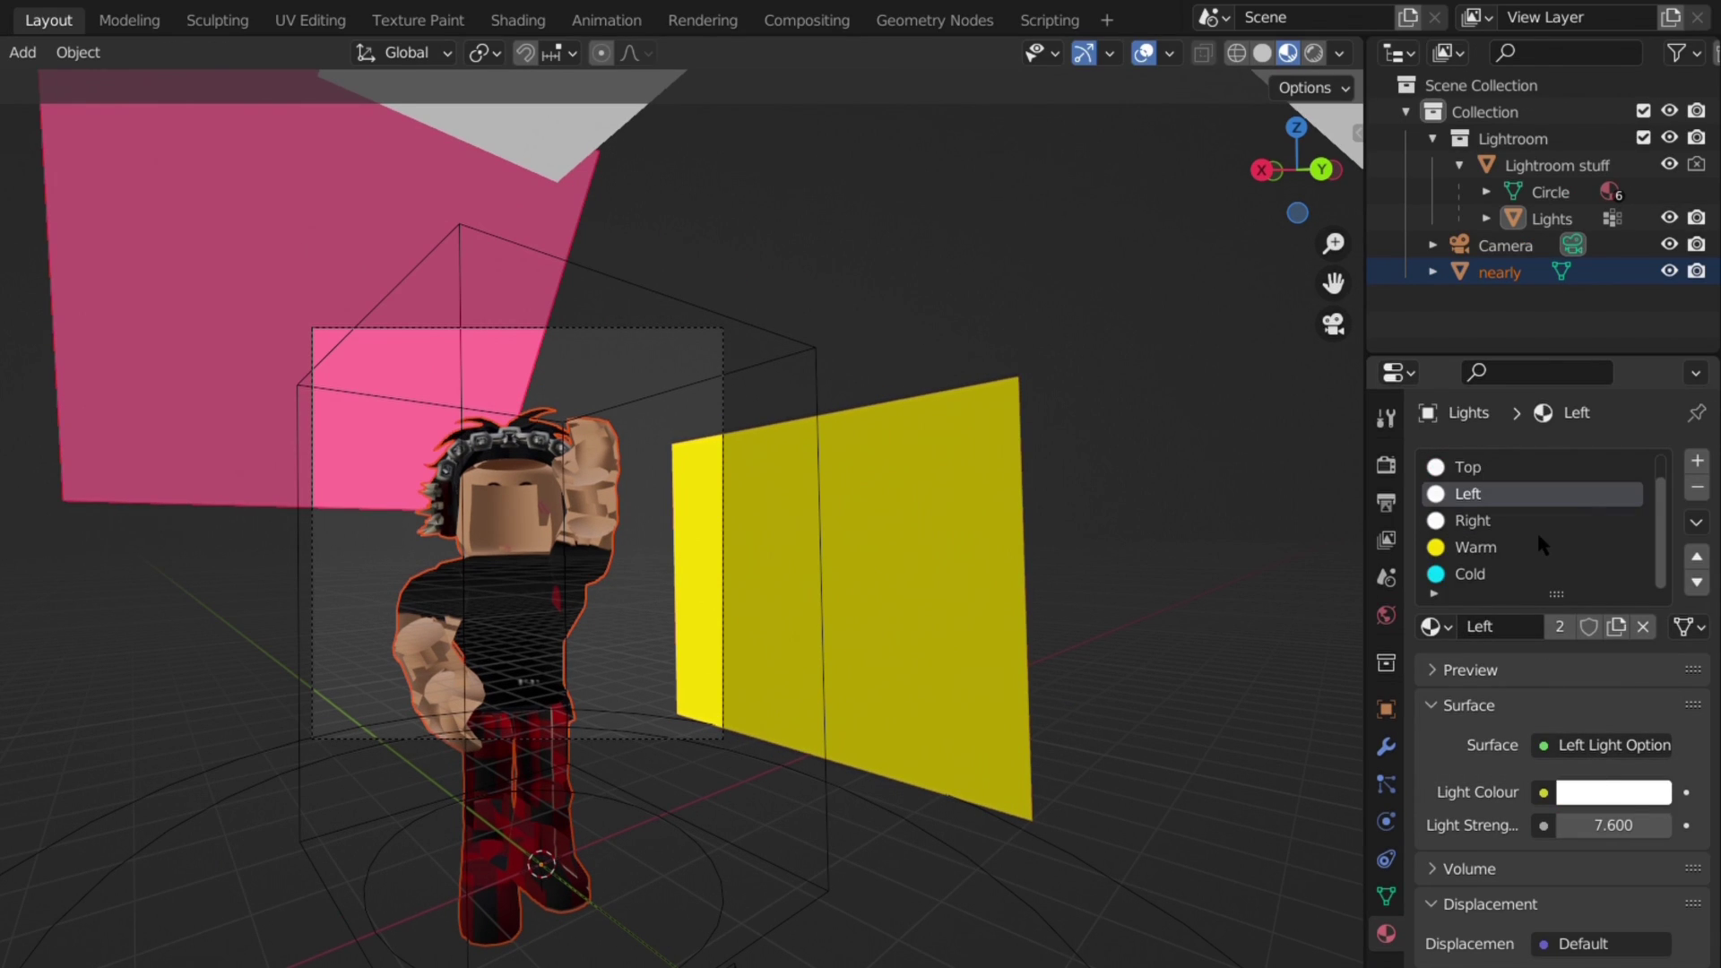
pyautogui.click(1470, 574)
pyautogui.click(1605, 796)
pyautogui.click(1538, 600)
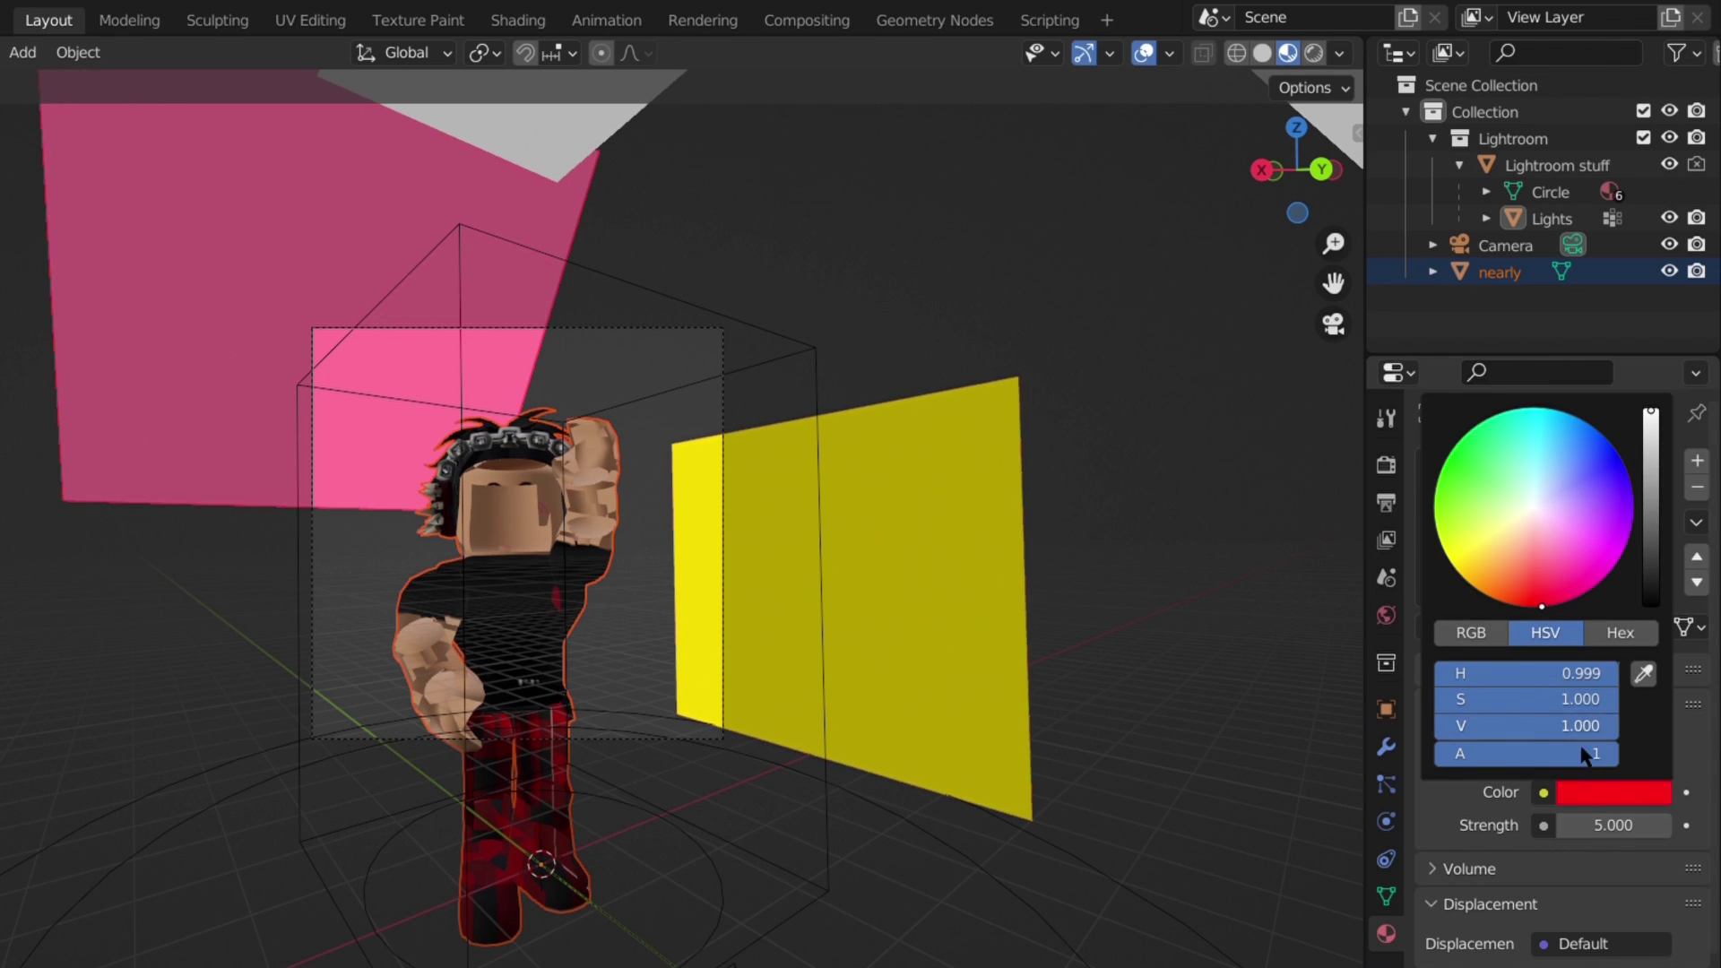
# Apply the same red to the light colour of the Left material.
pyautogui.scroll(1, 1493, 528)
pyautogui.click(1492, 524)
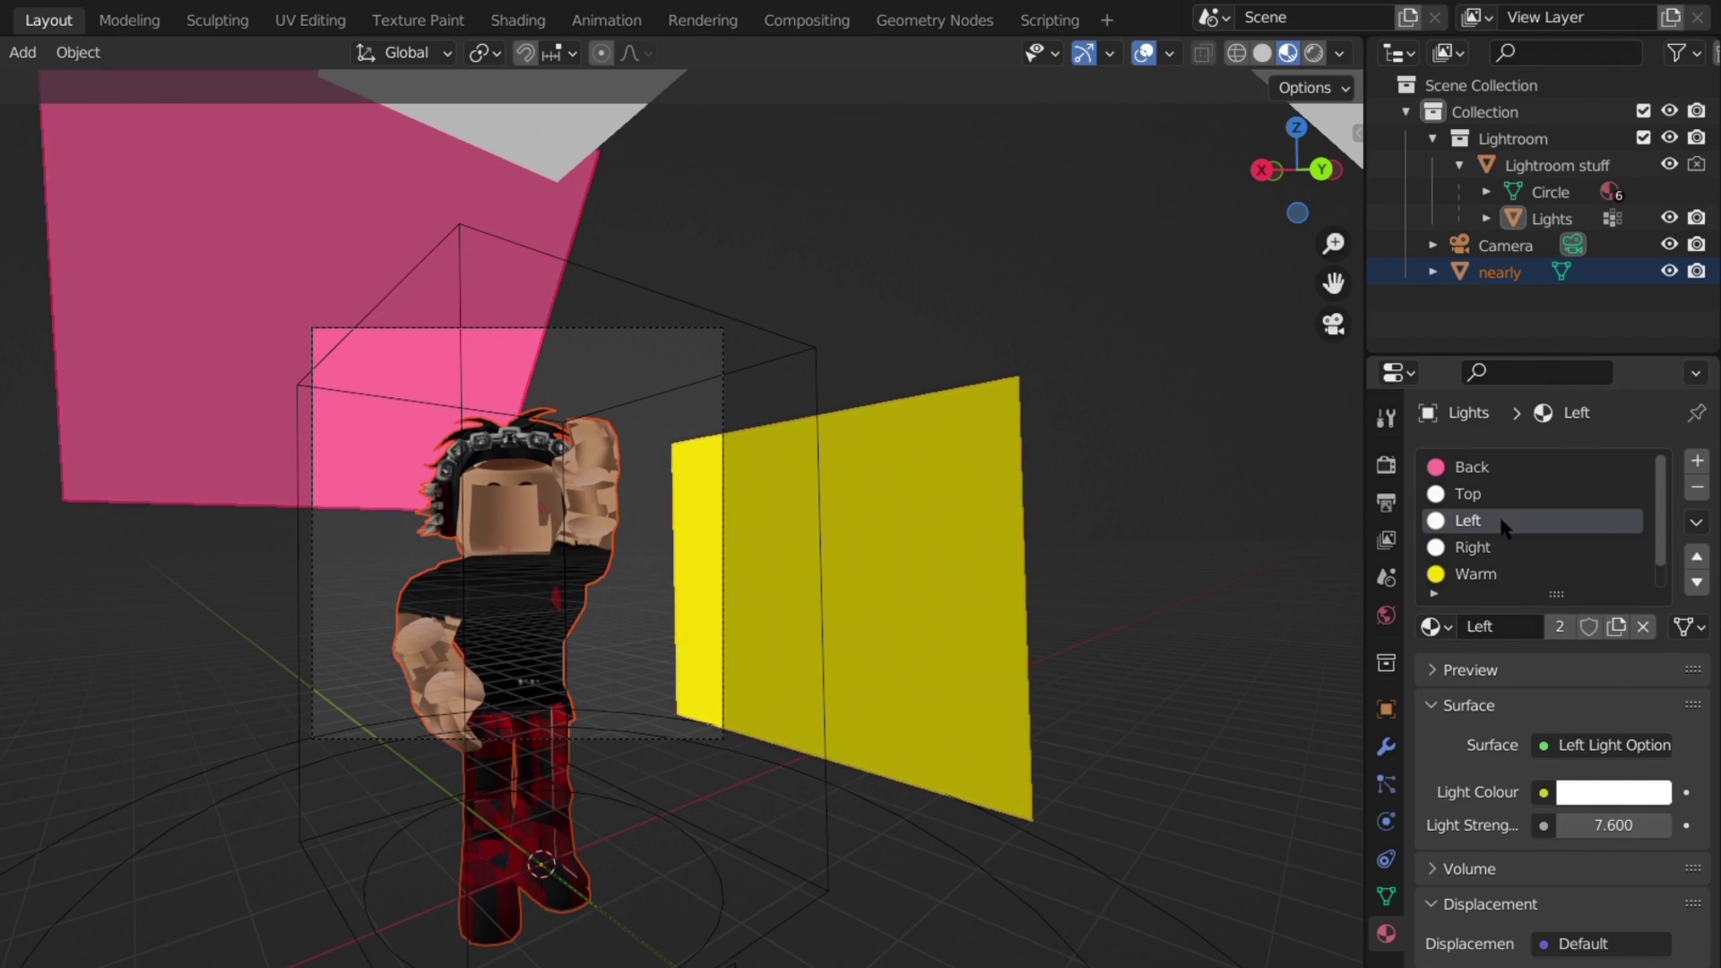
pyautogui.click(1613, 792)
pyautogui.hotkey('ctrl', 'v')
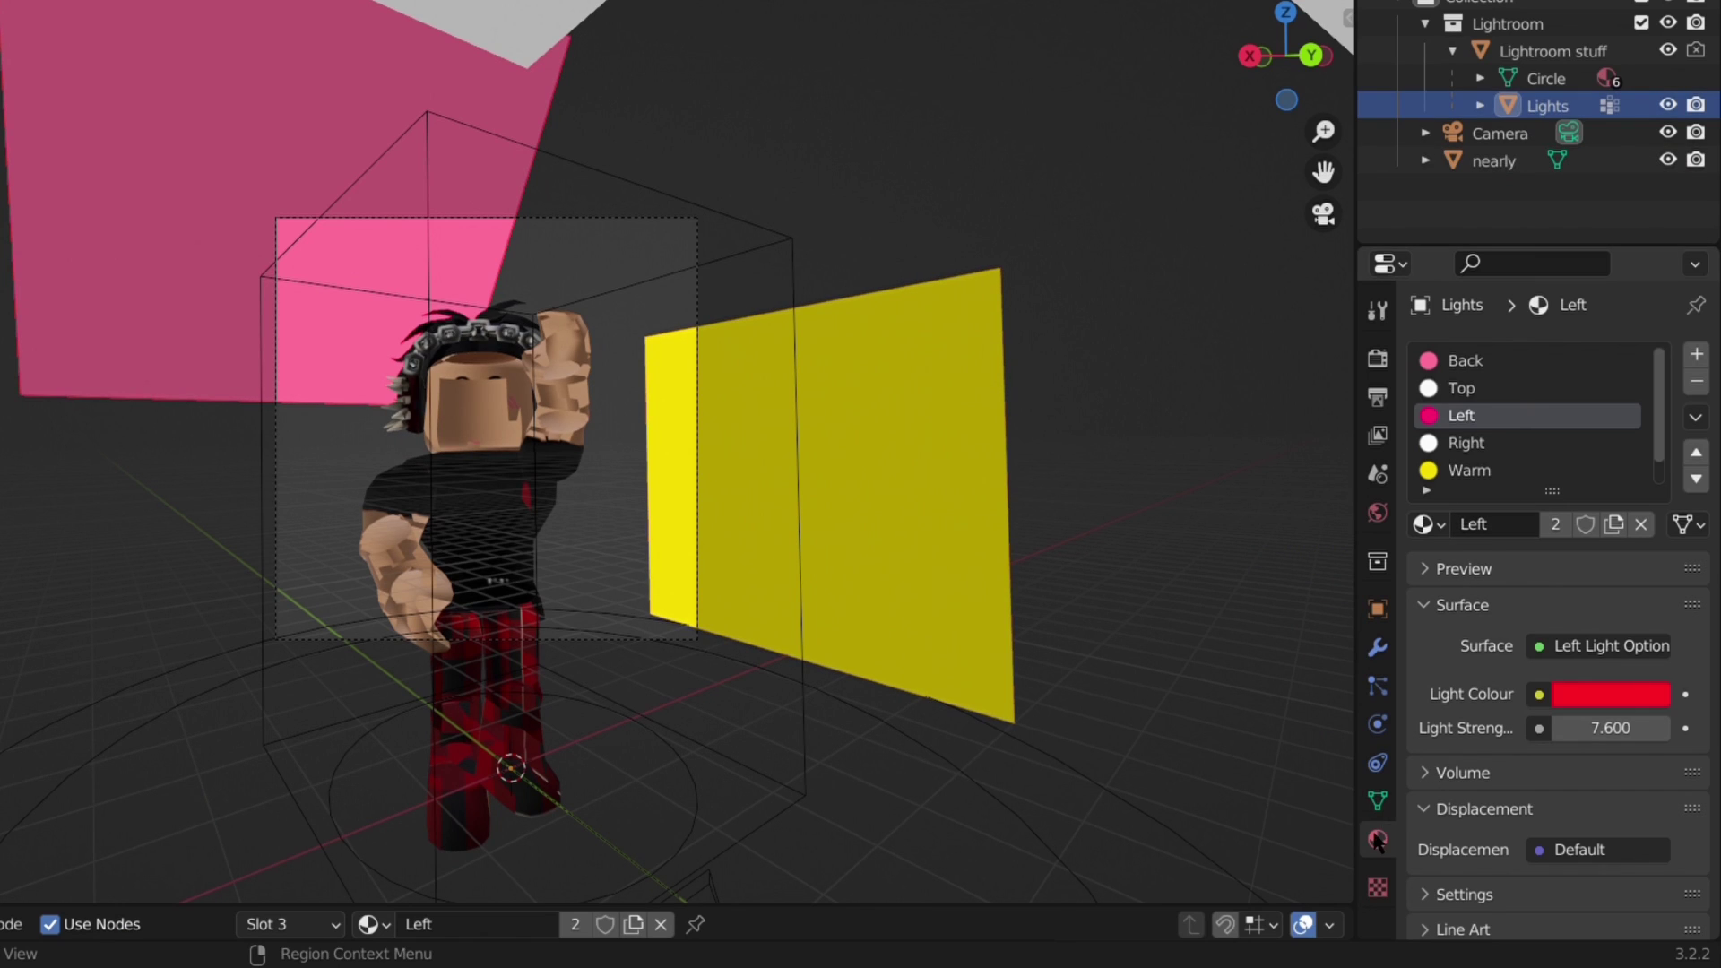
# Set the Roughness of the avatar's material to 0.000 and adjust its Metallic value.
pyautogui.click(1515, 157)
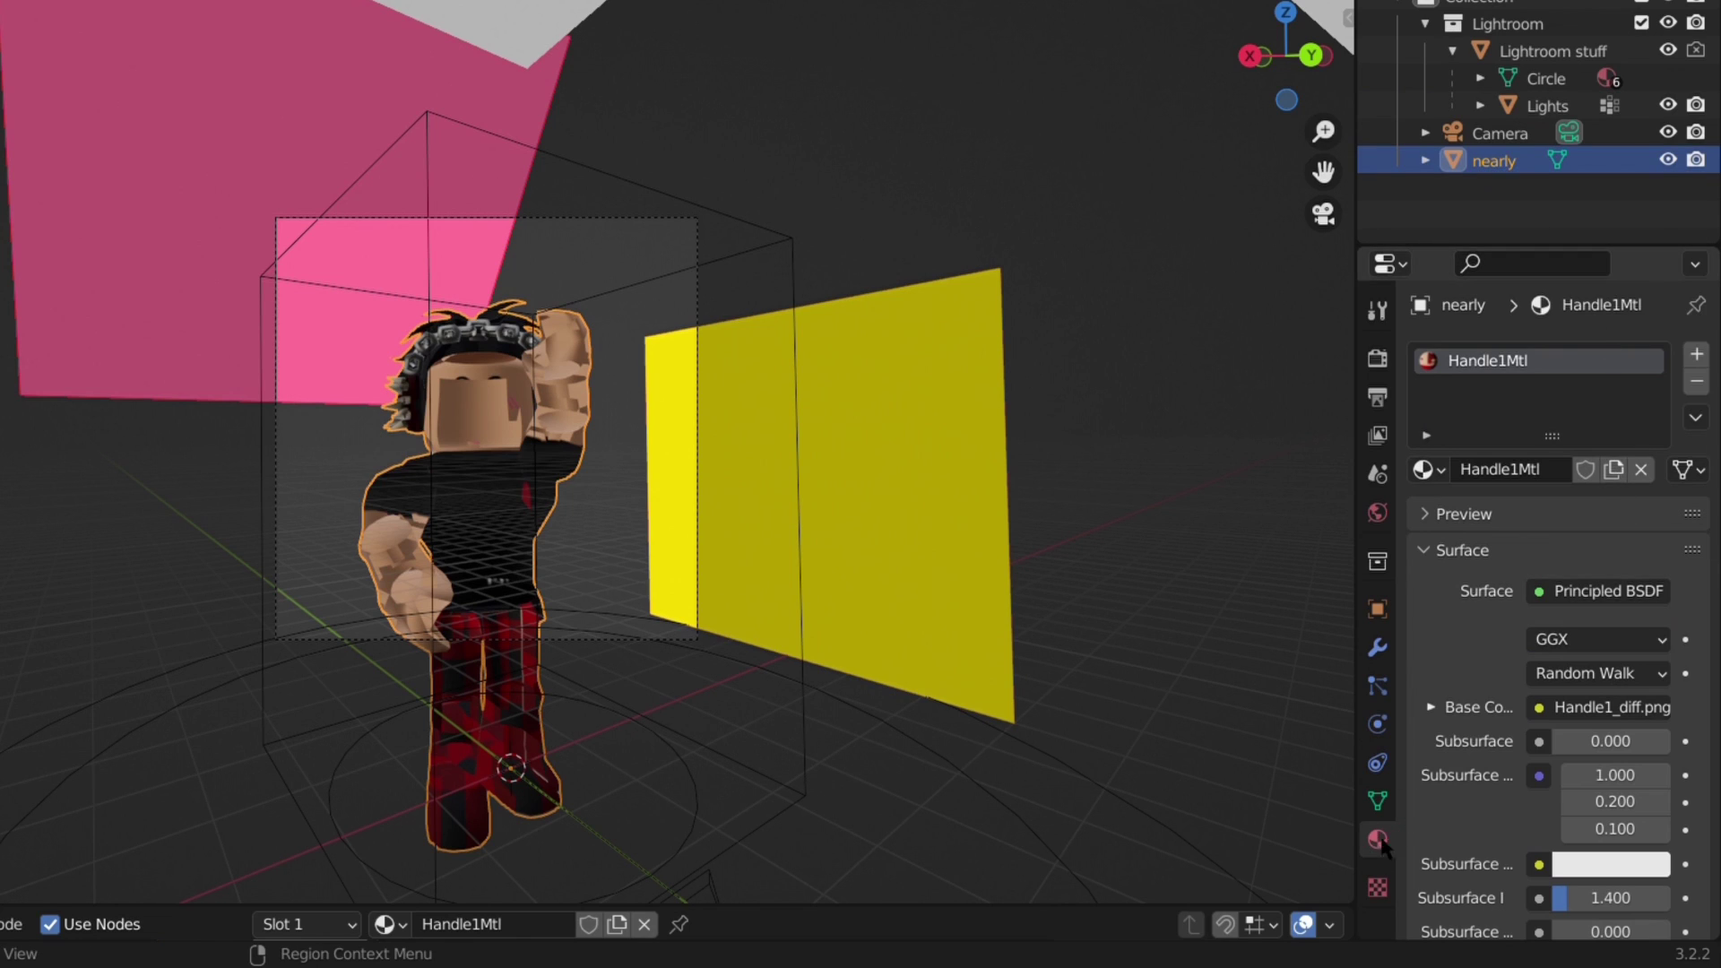
pyautogui.scroll(-8, 1448, 609)
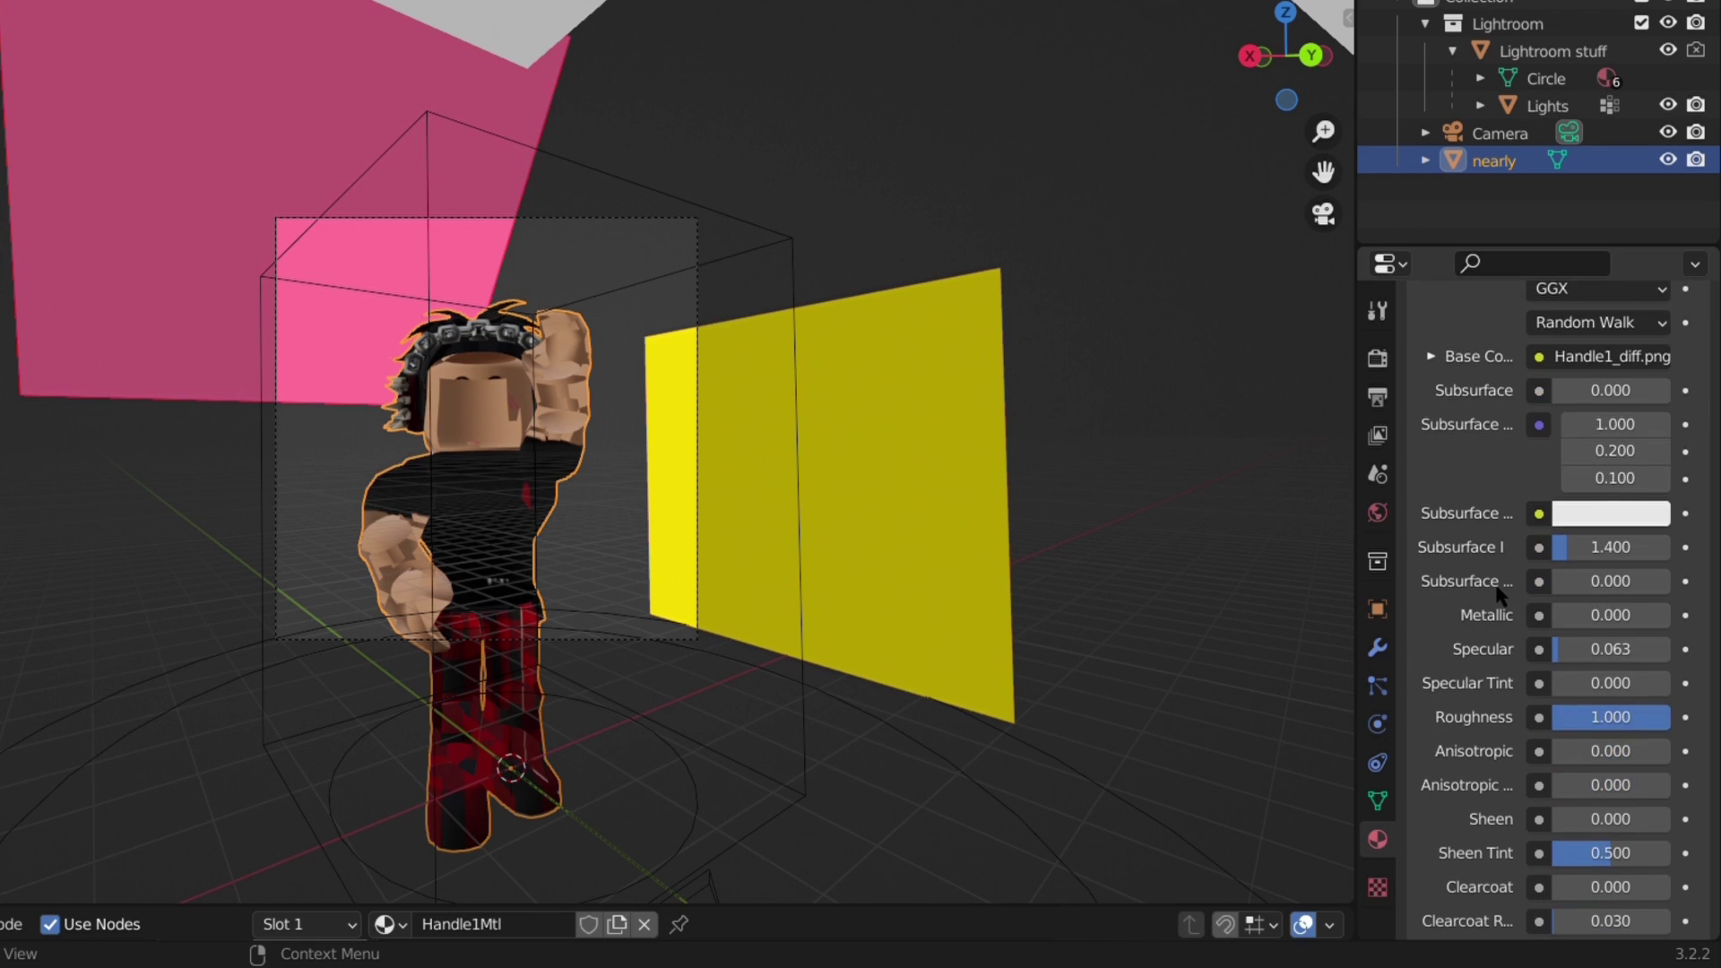
pyautogui.scroll(-1, 1514, 593)
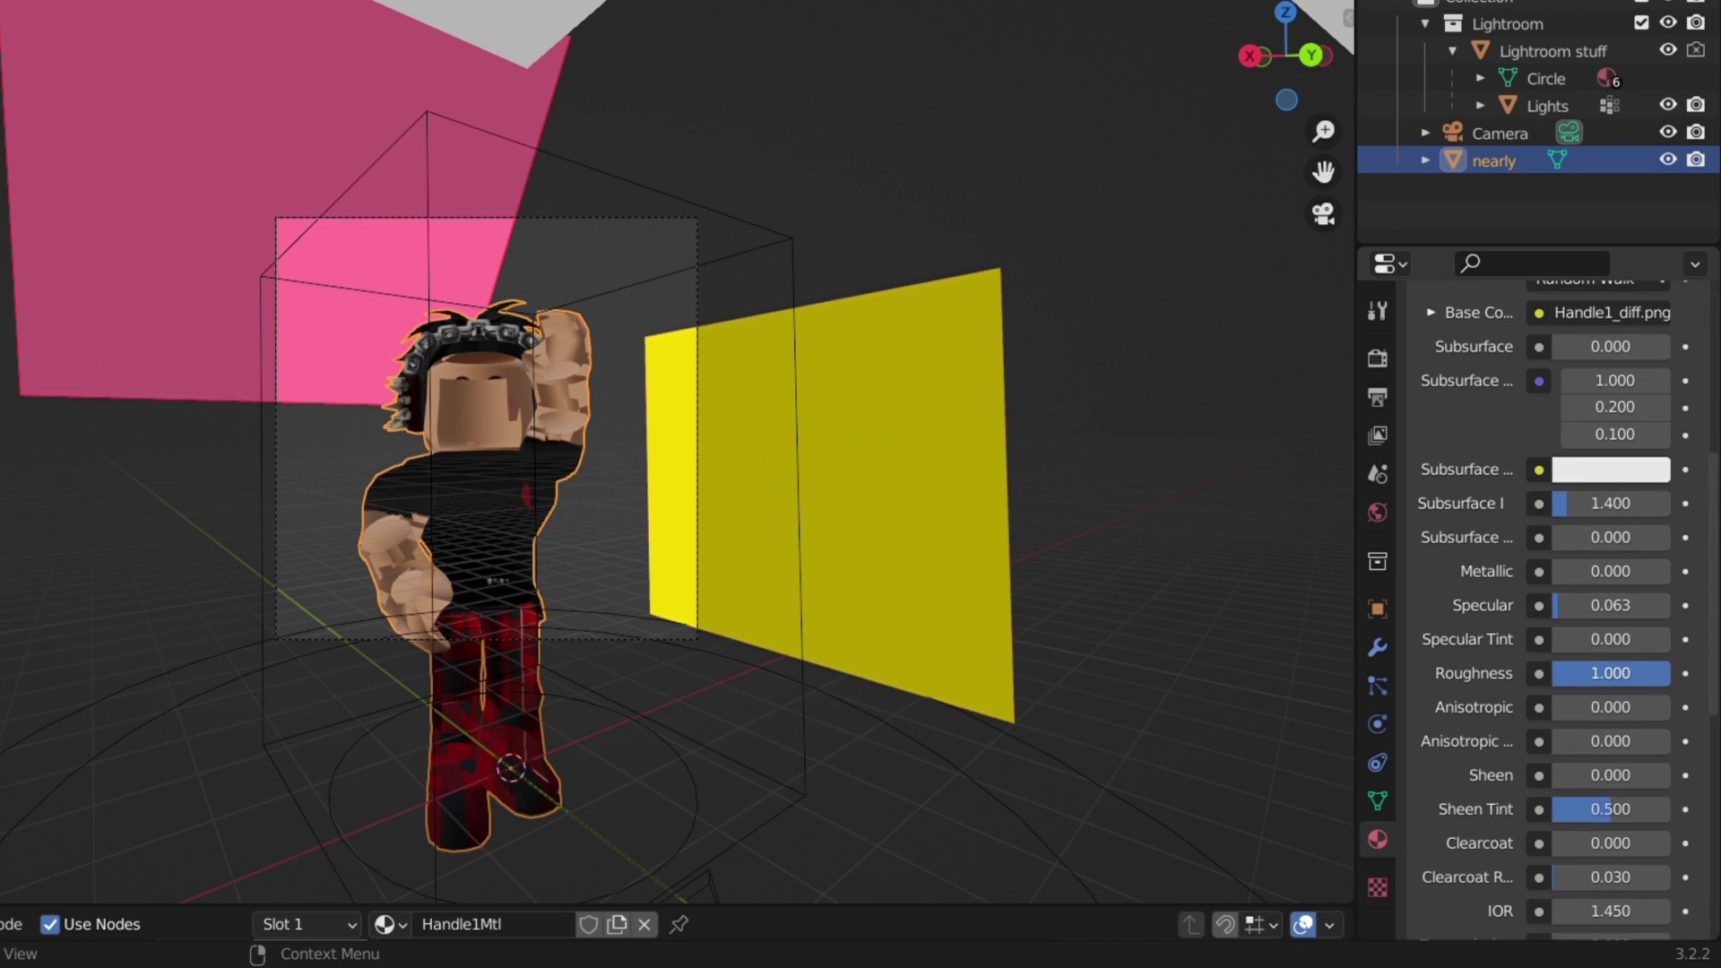
pyautogui.moveTo(1613, 673); pyautogui.dragTo(1555, 673)
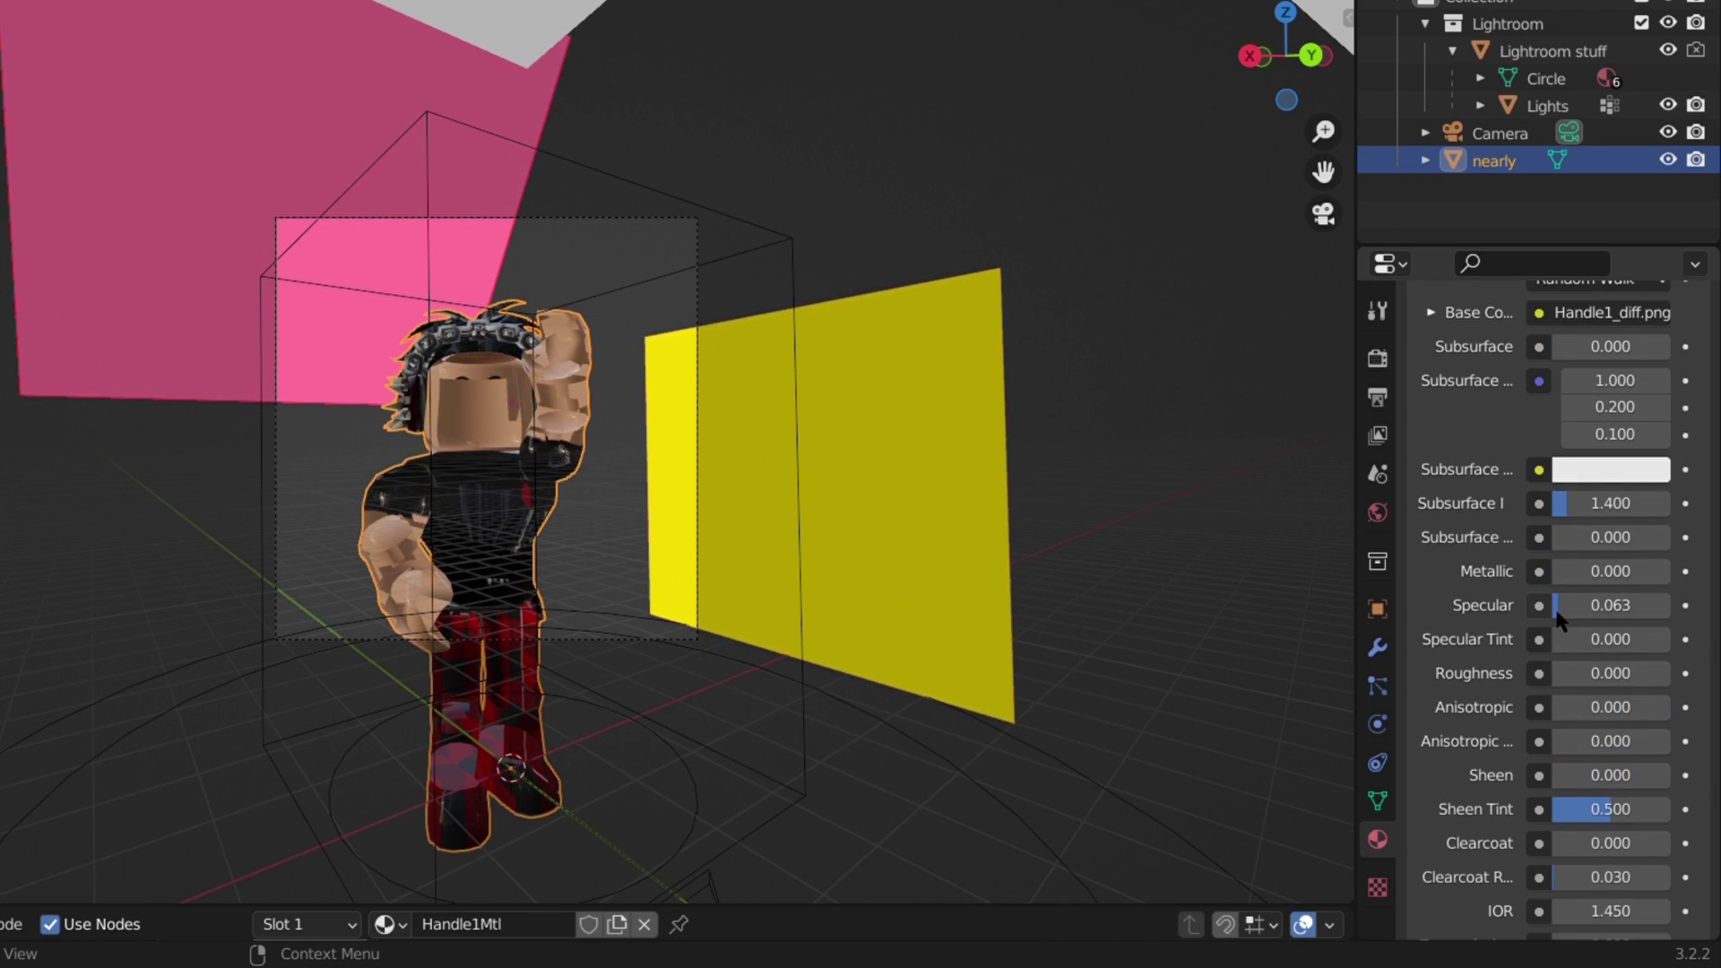
pyautogui.moveTo(1564, 573); pyautogui.dragTo(1574, 570)
pyautogui.click(834, 269)
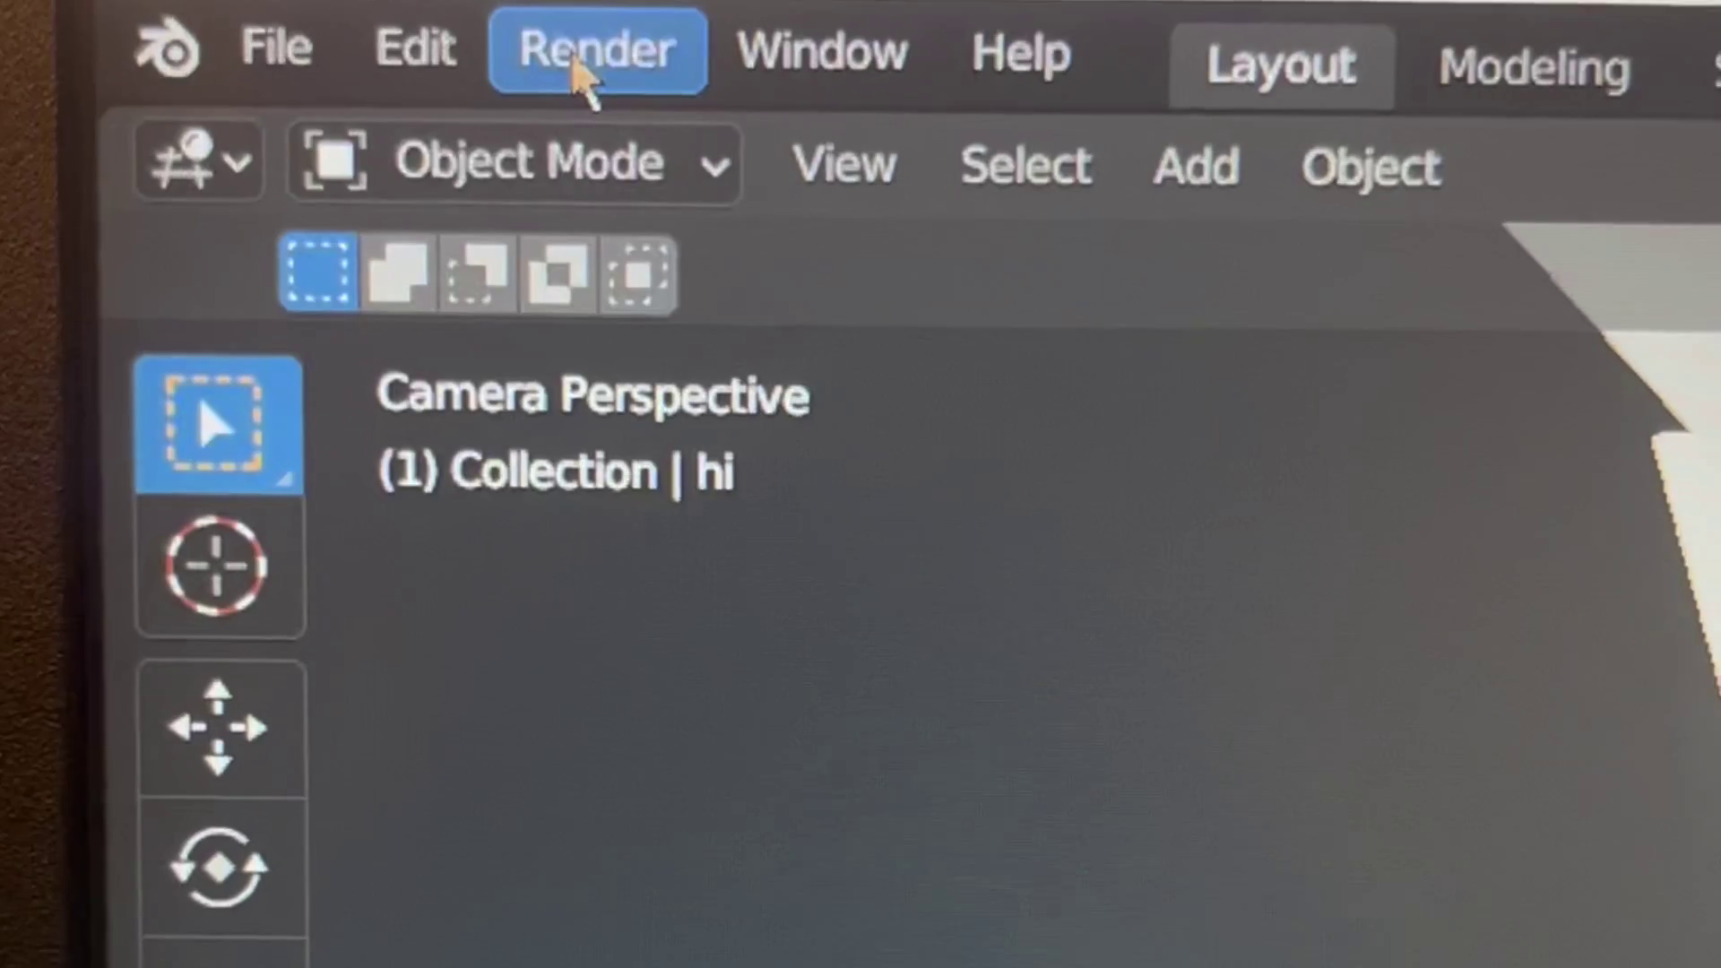
# Render the scene from the camera and save the render result as an image file.
pyautogui.click(576, 67)
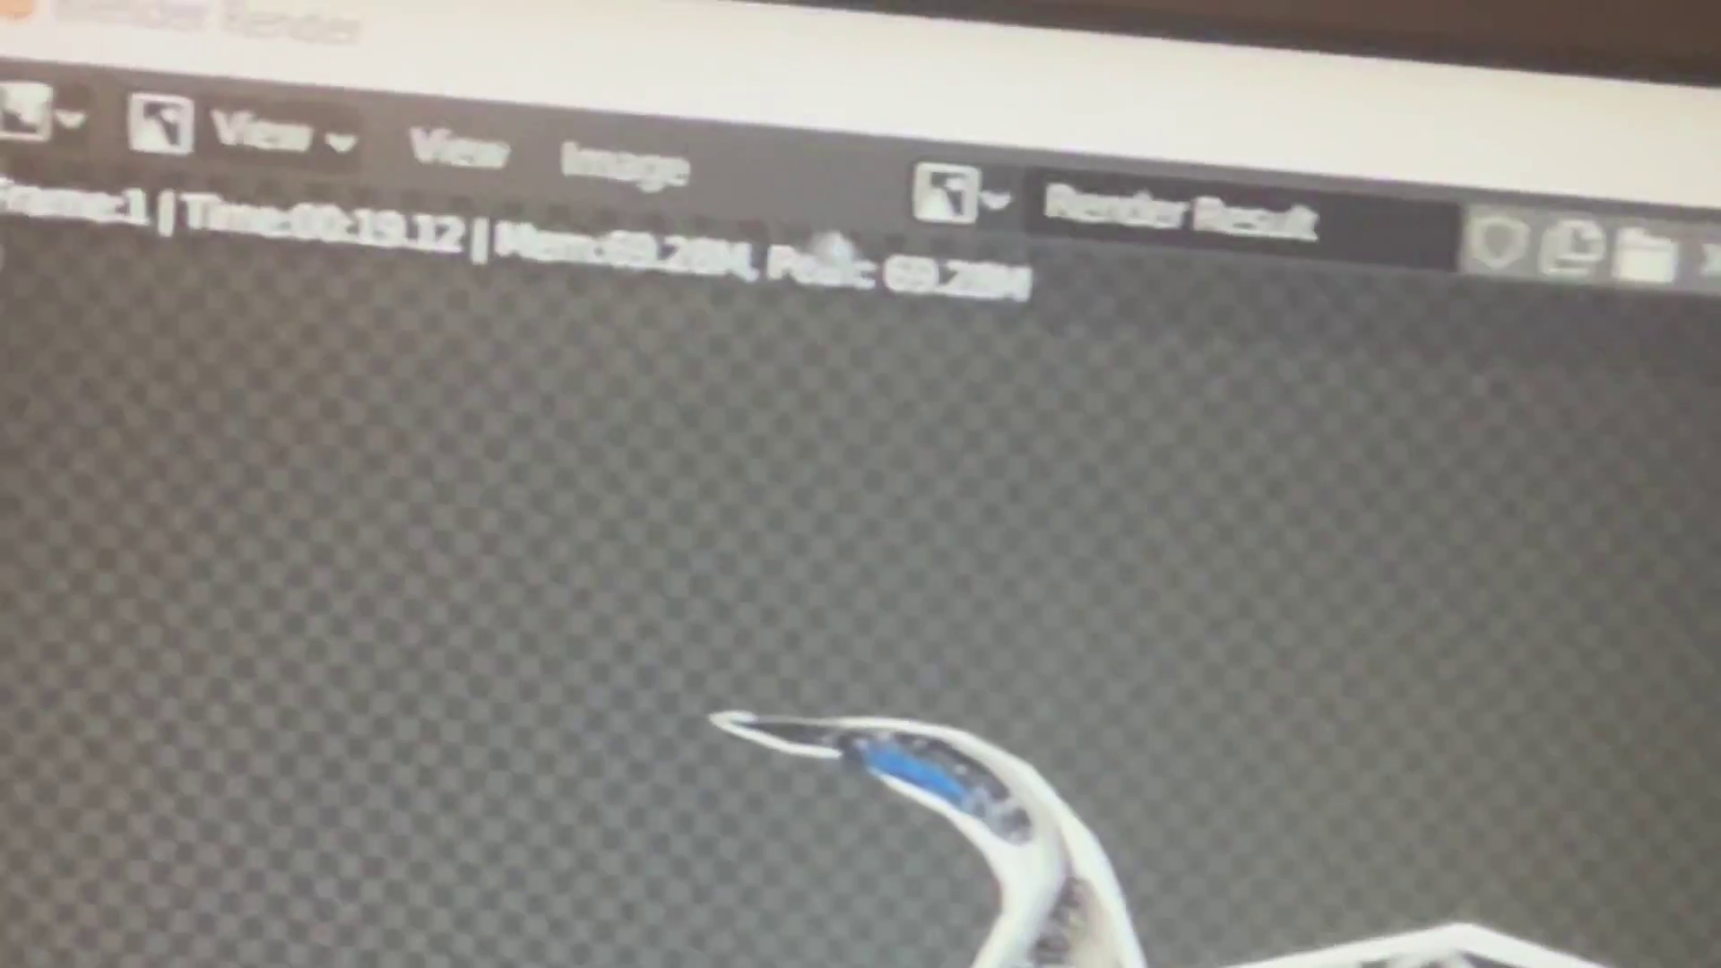
pyautogui.click(625, 166)
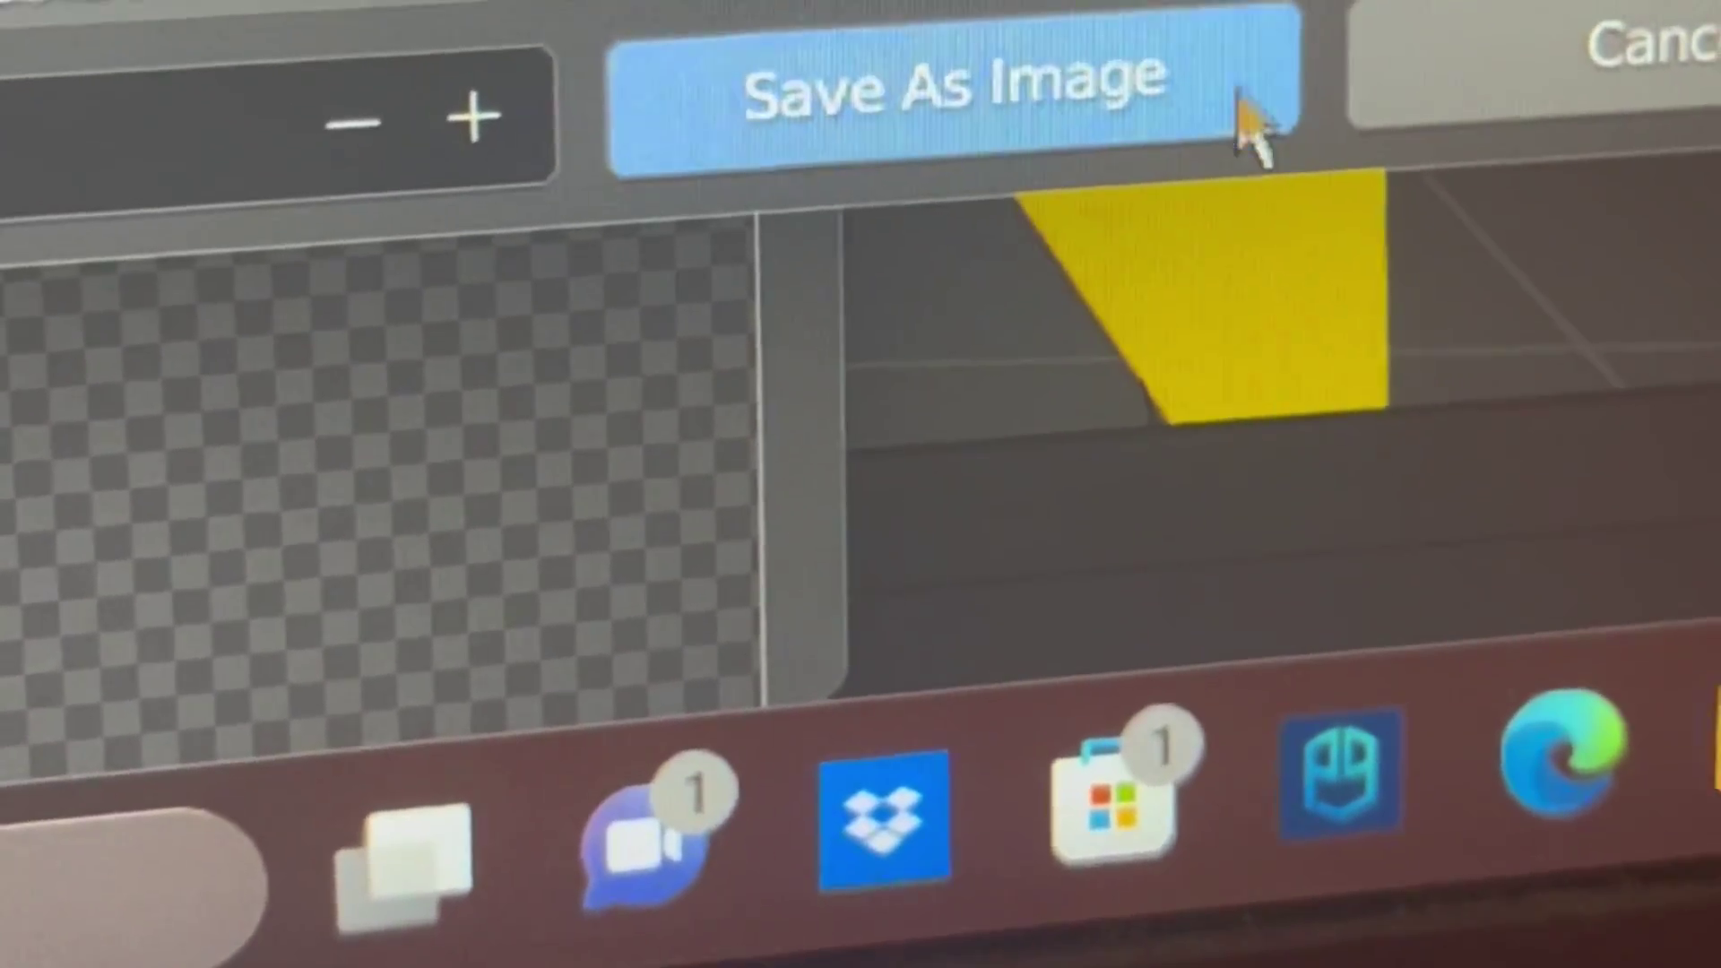
pyautogui.click(1021, 174)
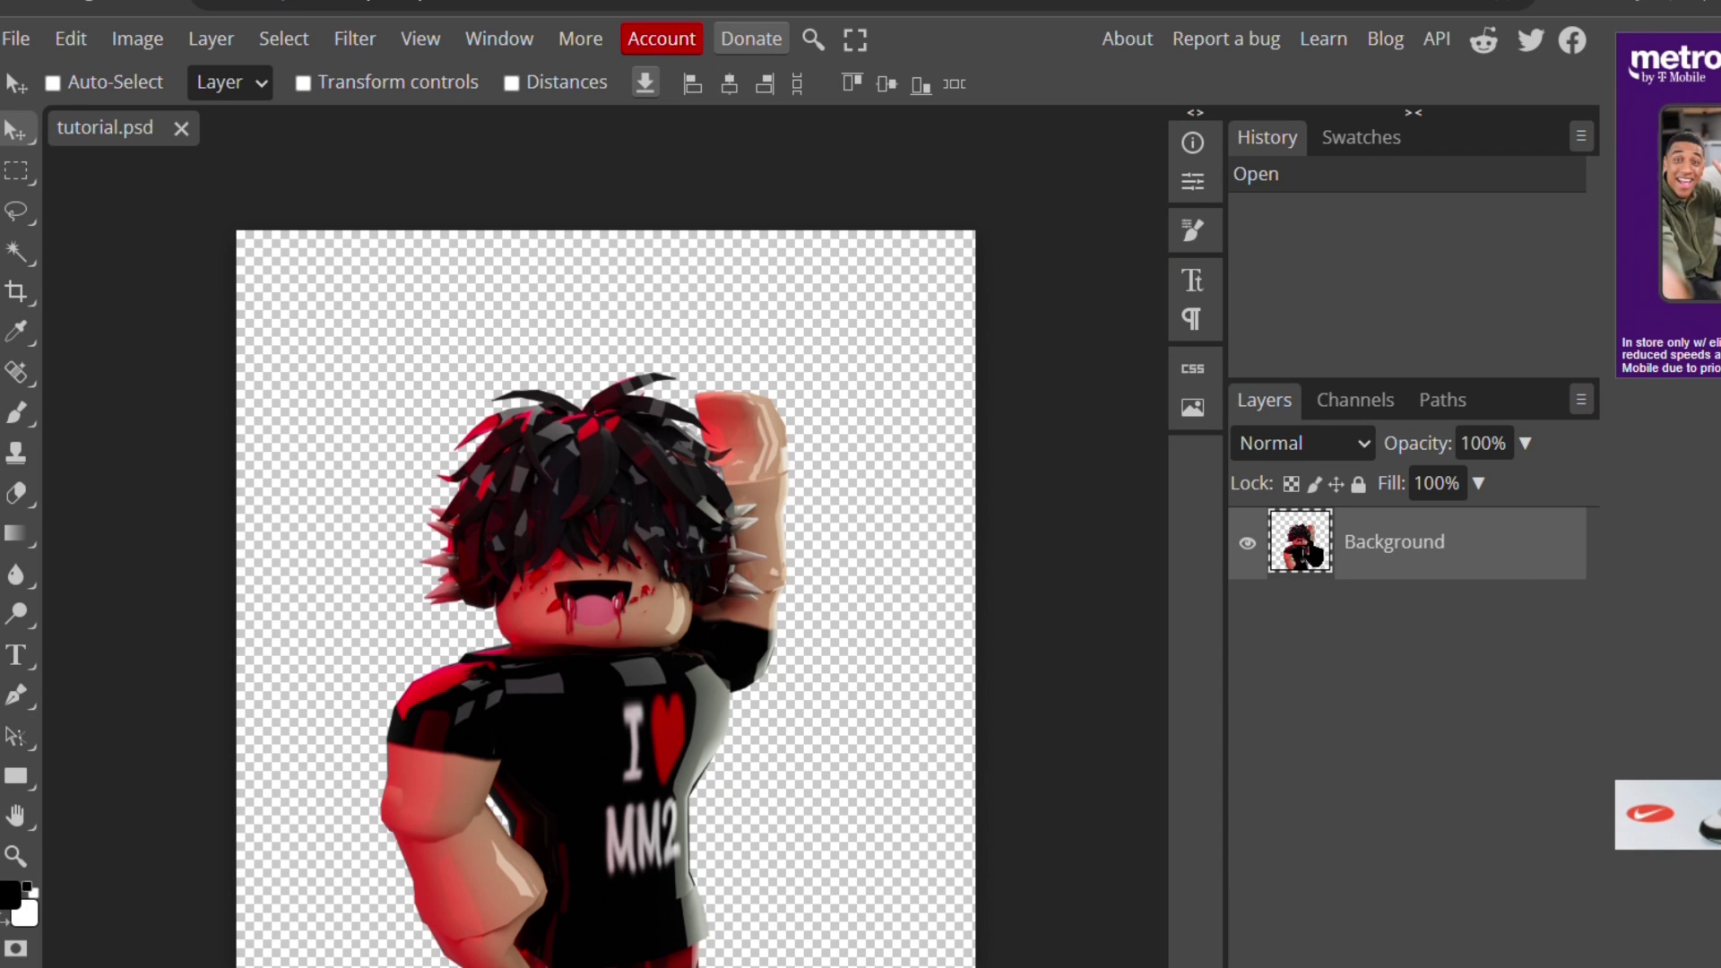
# Switch to Photopea, open the Background layer's Blending Options, and move the Layer Style dialog clear of the avatar.
pyautogui.rightClick(1344, 541)
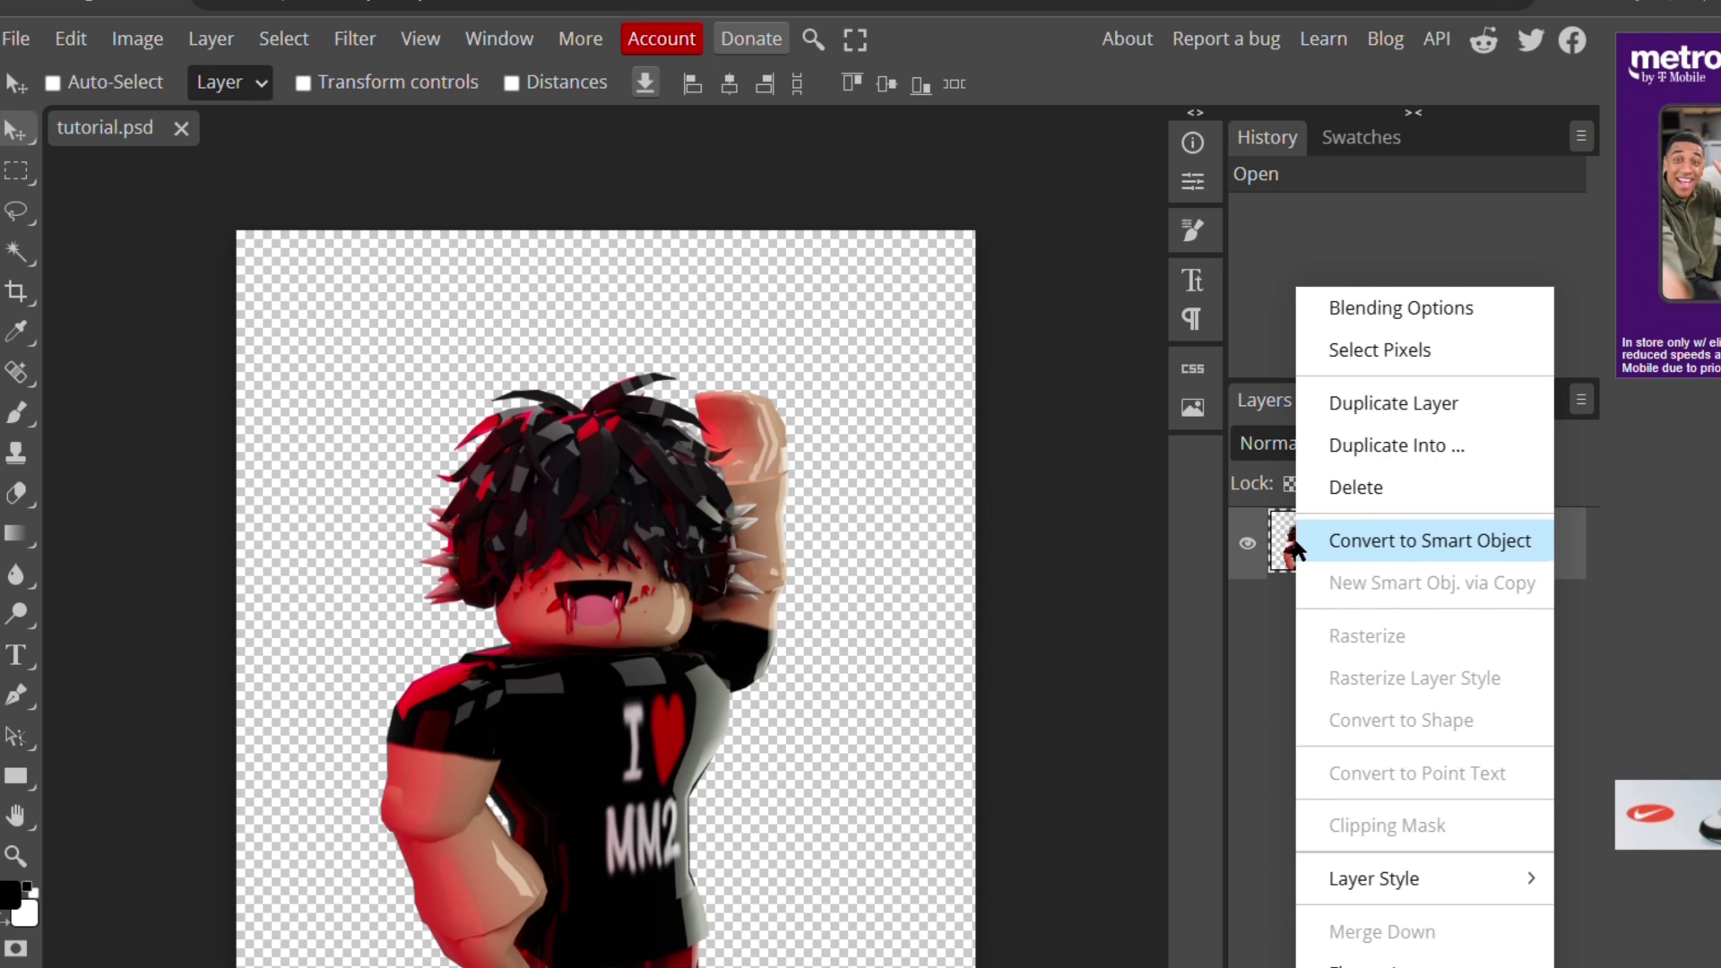
pyautogui.click(1346, 309)
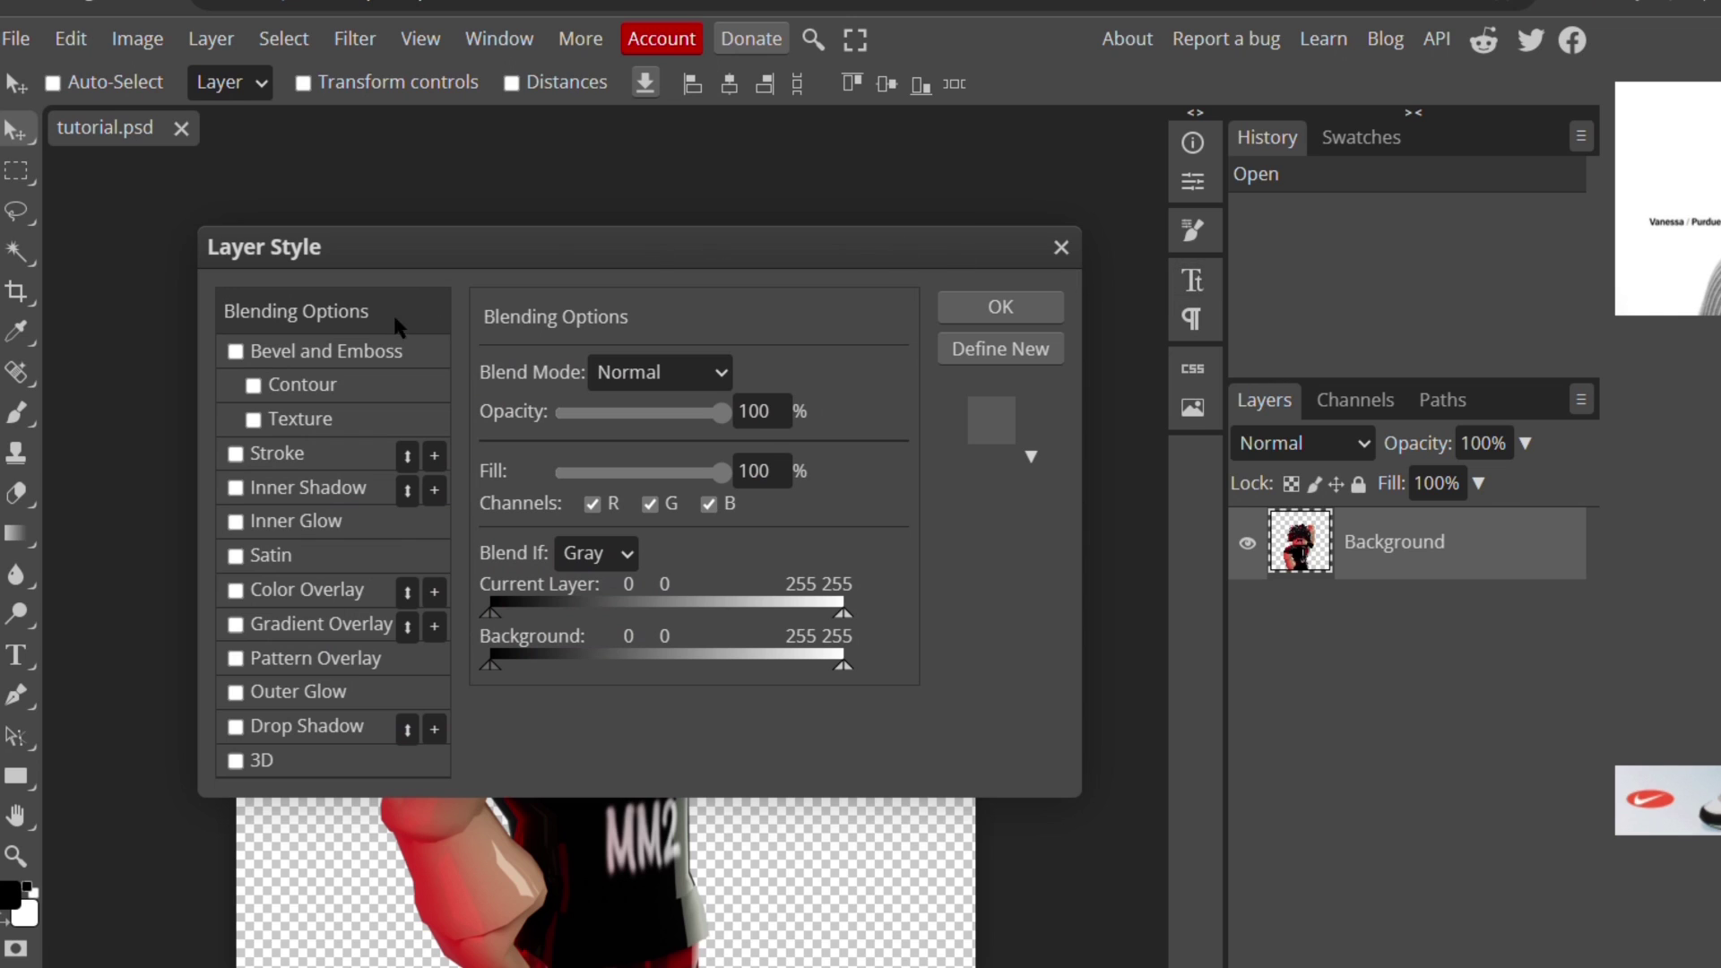
pyautogui.moveTo(804, 242); pyautogui.dragTo(1669, 95)
# Try a black 1 px outside stroke around the avatar layer.
pyautogui.click(1095, 293)
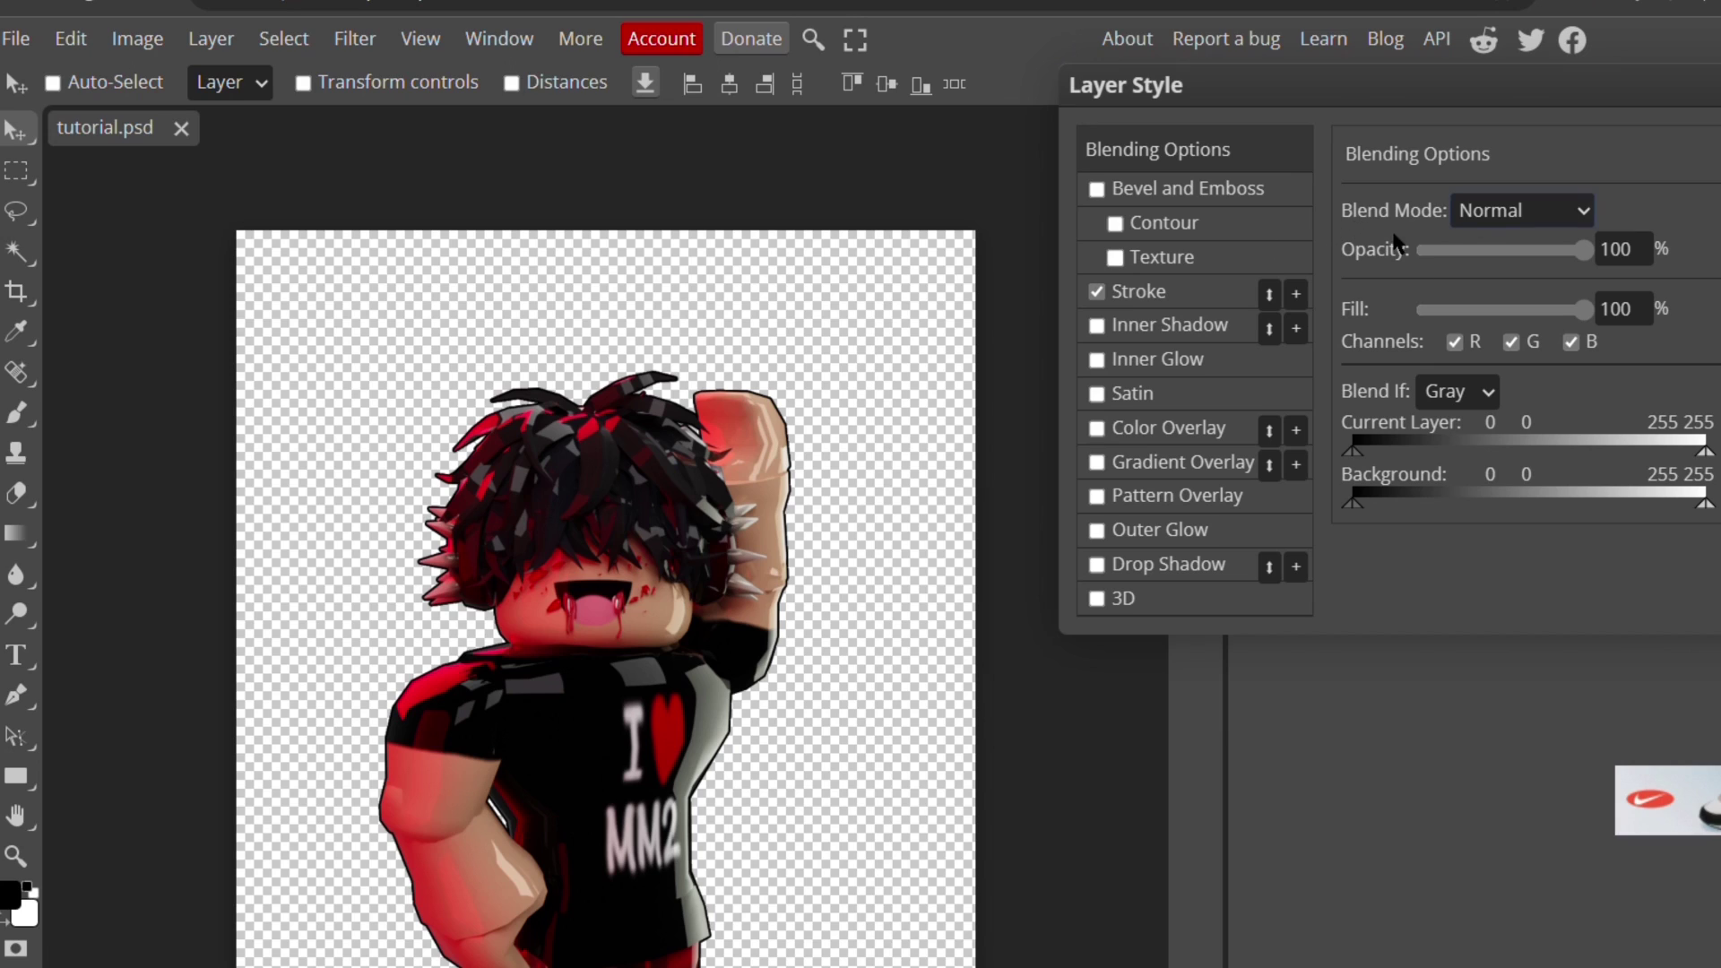
pyautogui.click(1174, 300)
pyautogui.moveTo(1428, 216)
pyautogui.mouseDown()
pyautogui.moveTo(1512, 215)
pyautogui.moveTo(1425, 218)
pyautogui.mouseUp()
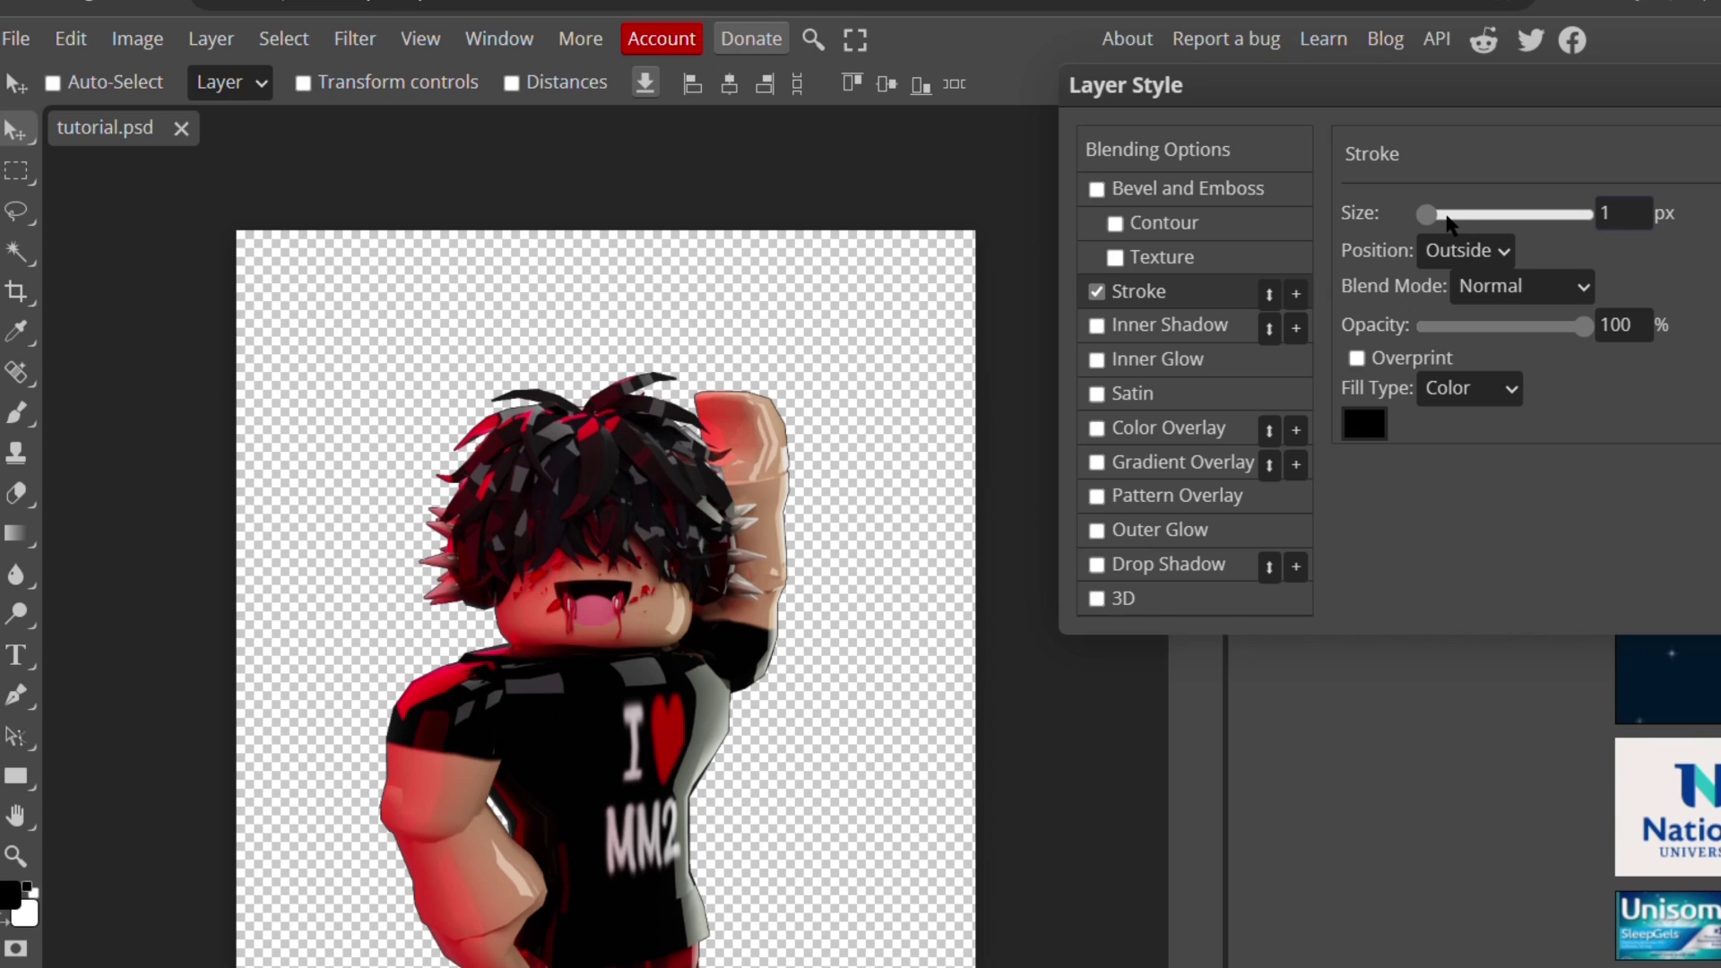
pyautogui.click(1097, 292)
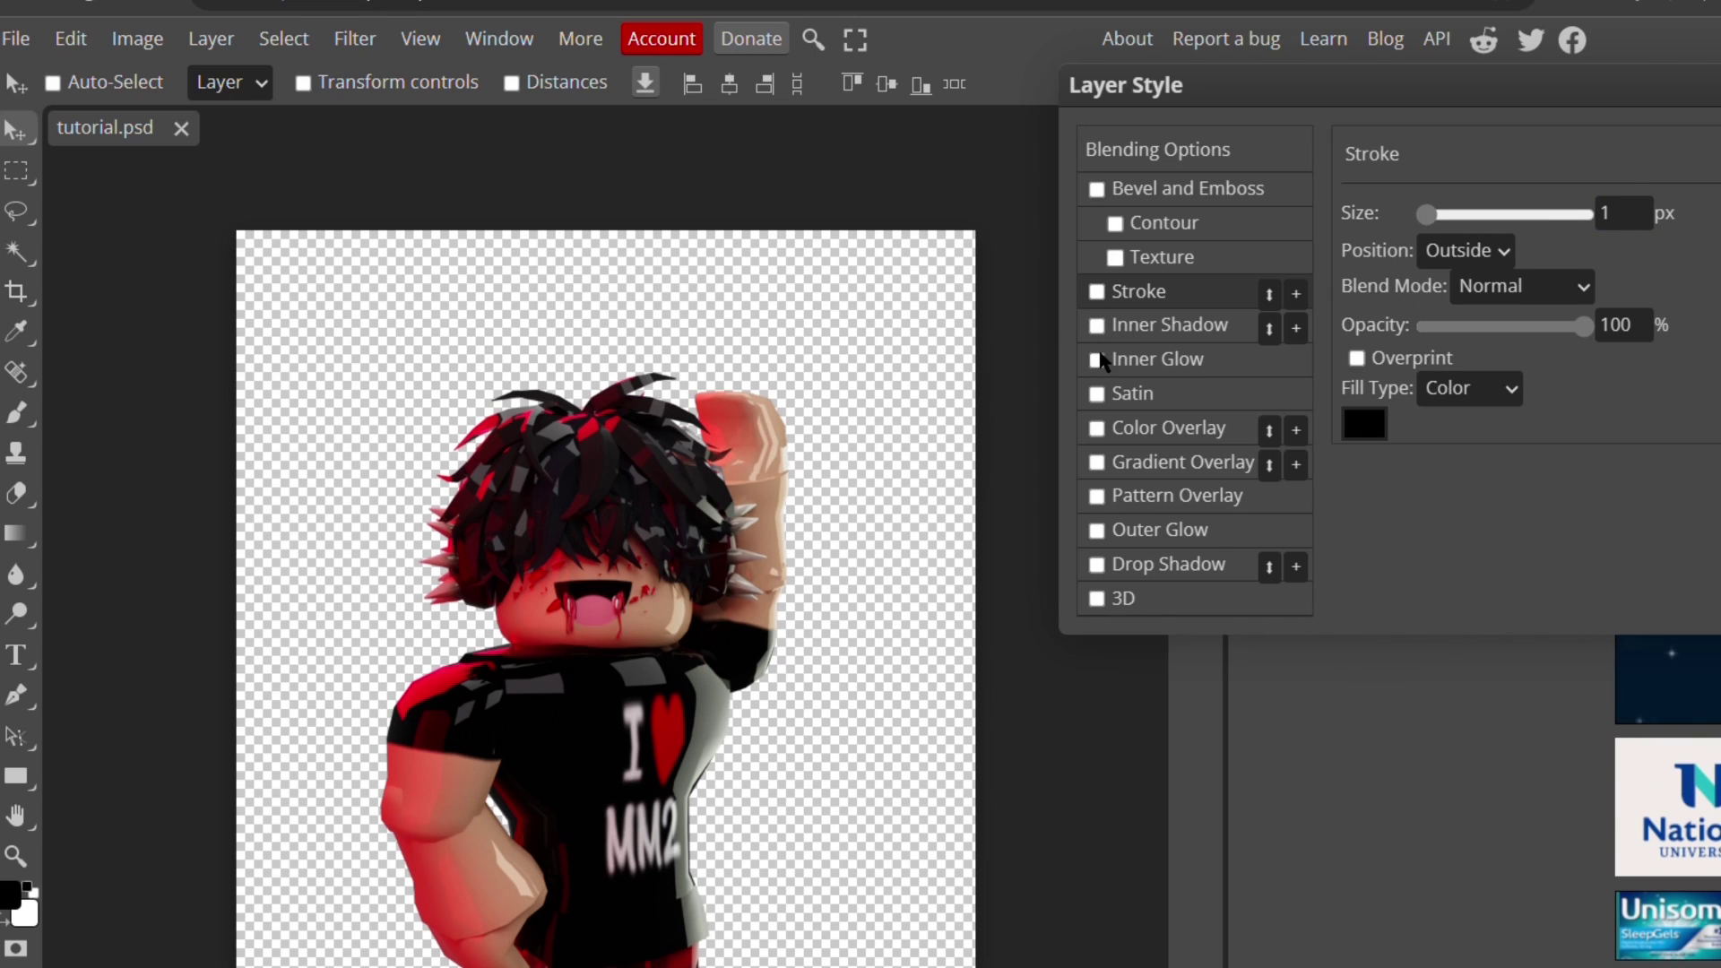
# Add a red (ff0000) Inner Glow to the avatar layer with 63% opacity, 41 px size and 100% range.
pyautogui.click(1097, 361)
pyautogui.click(1150, 362)
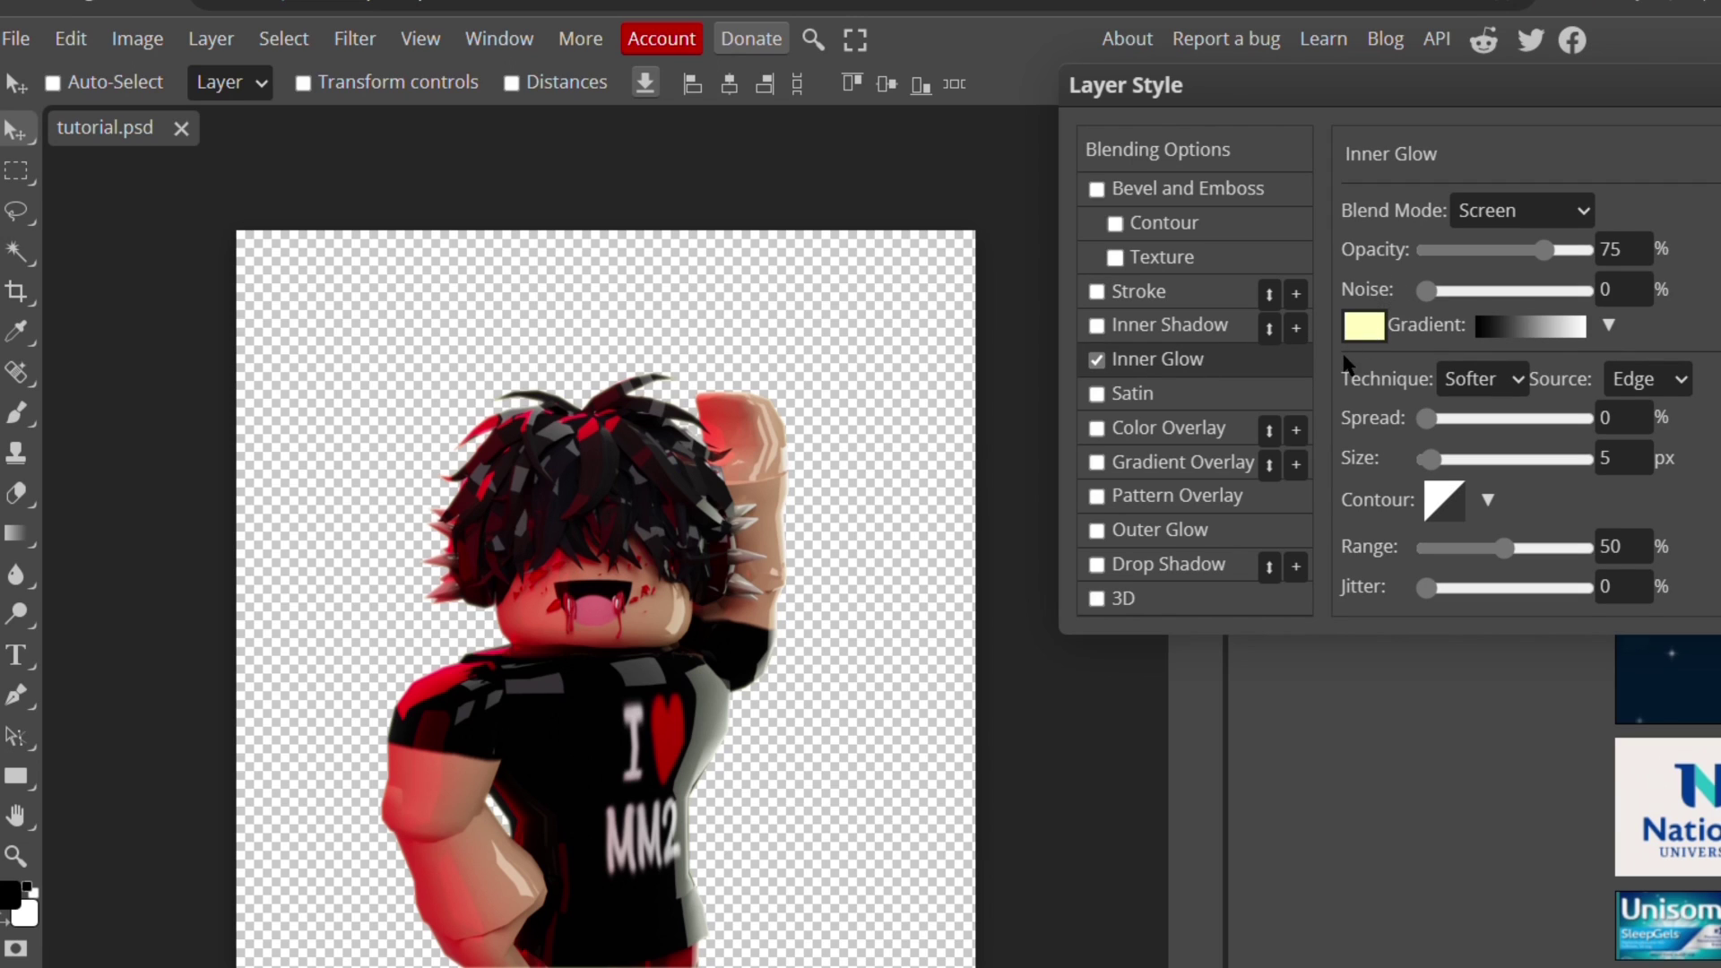
pyautogui.click(1360, 324)
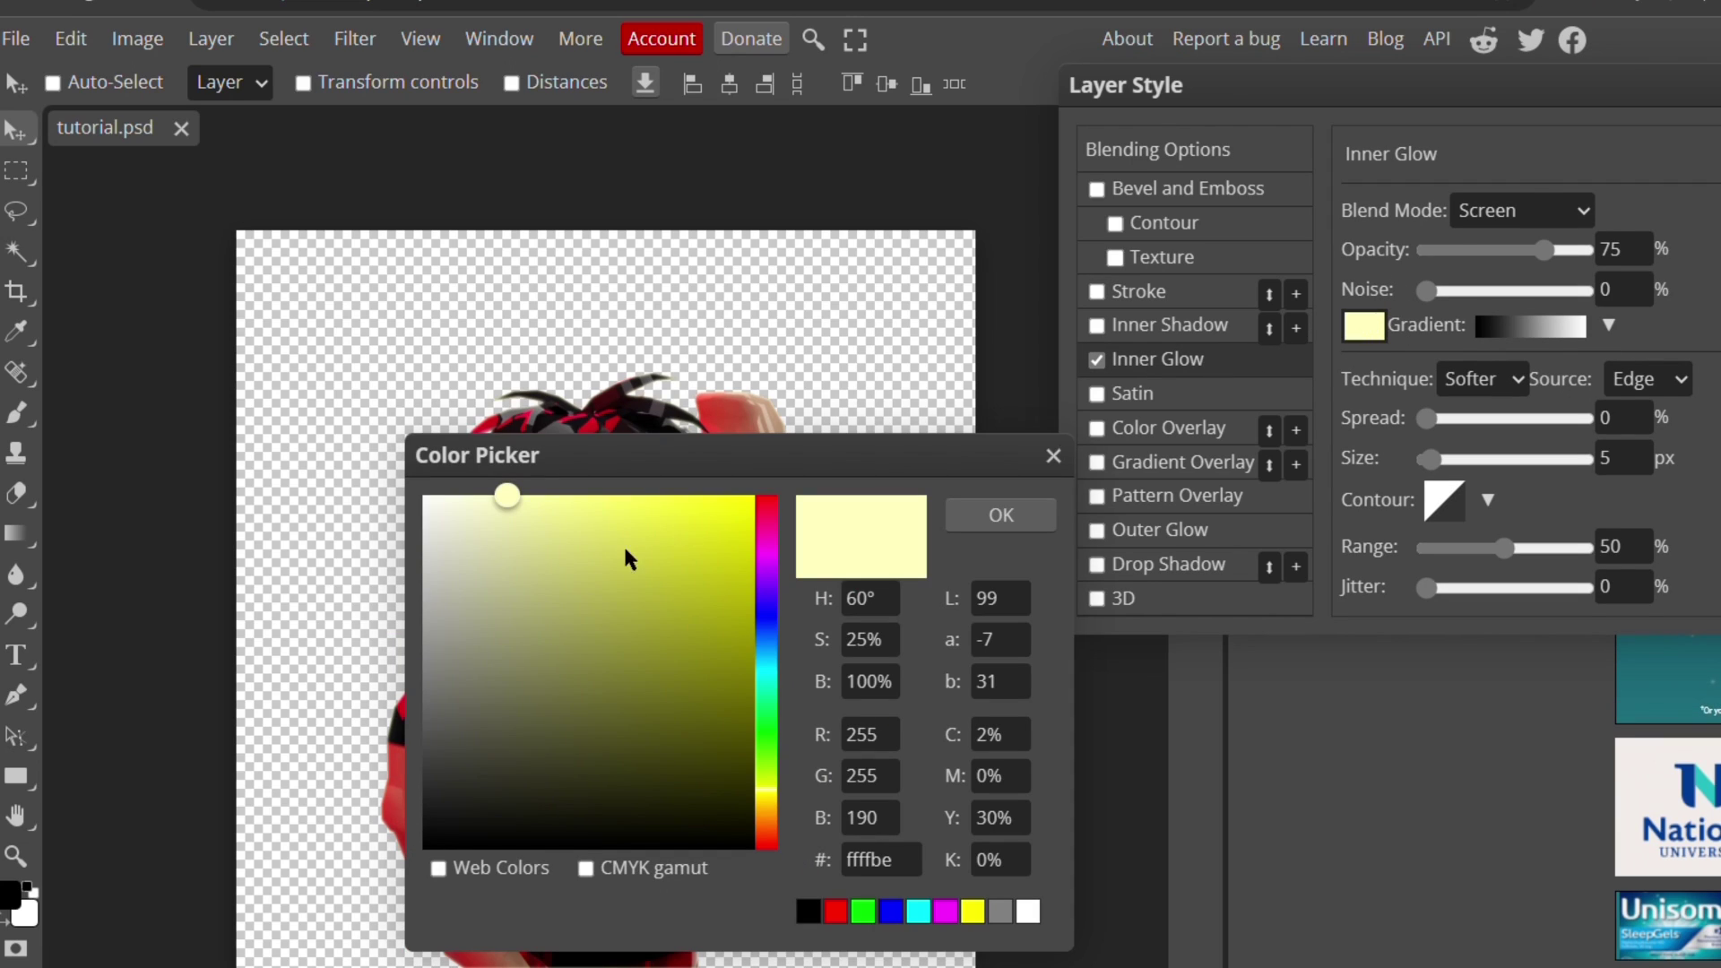
pyautogui.moveTo(767, 494); pyautogui.dragTo(760, 500)
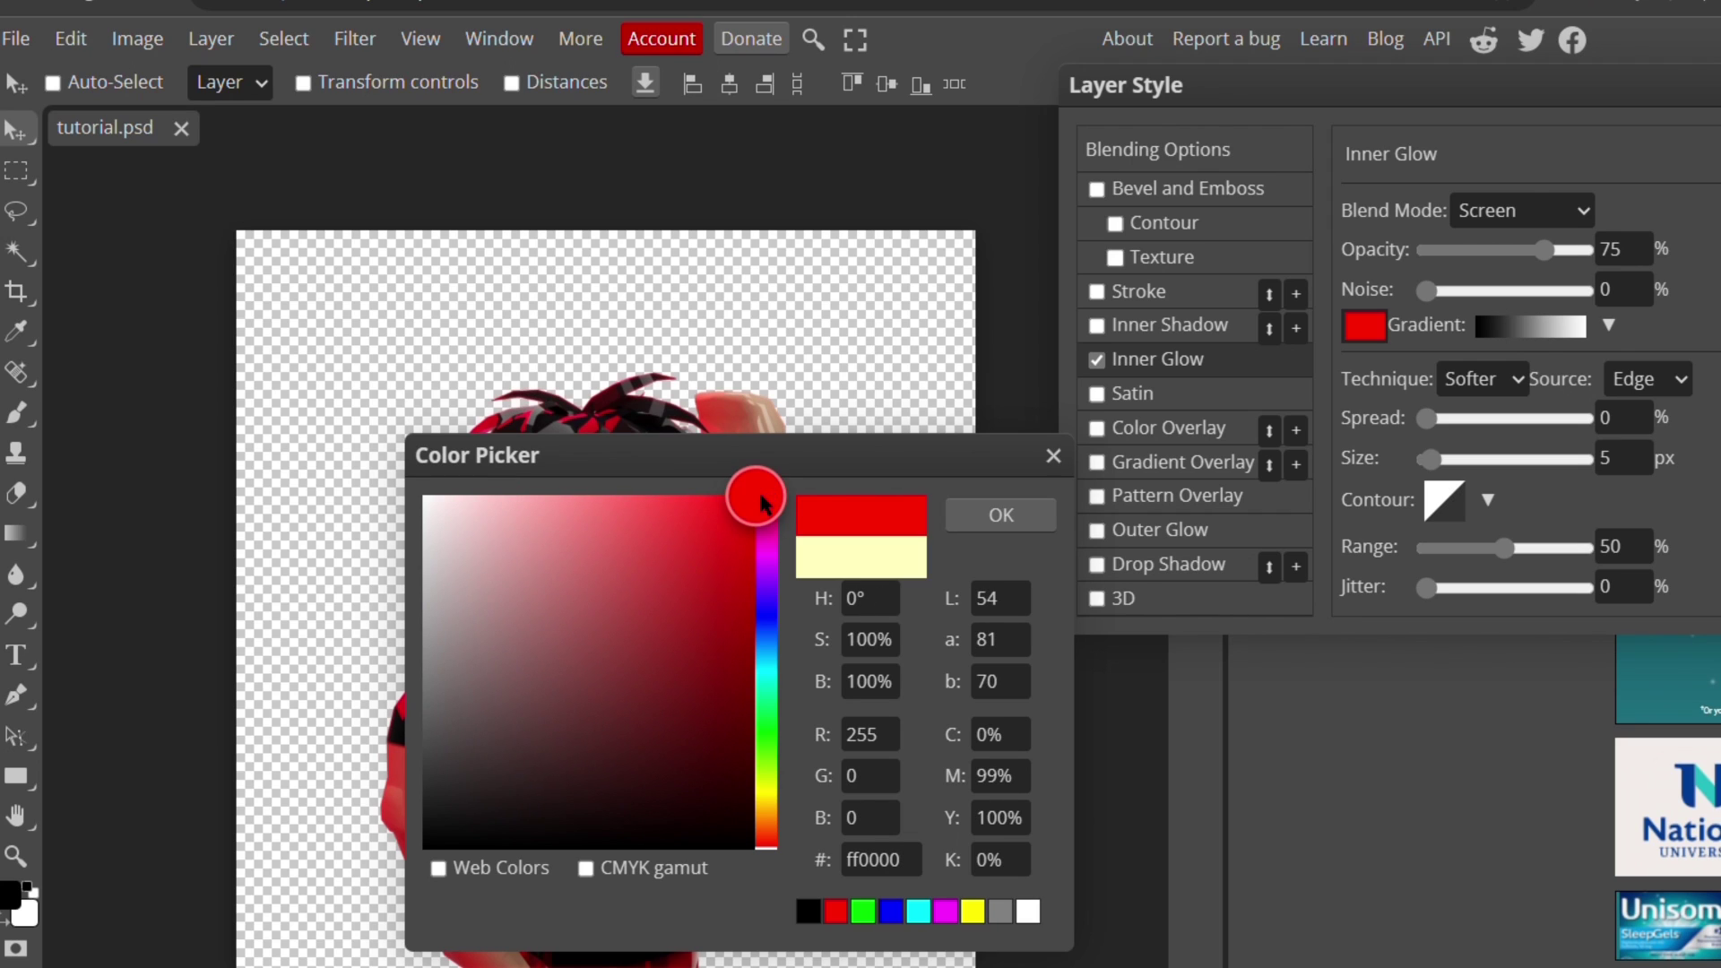
pyautogui.click(959, 515)
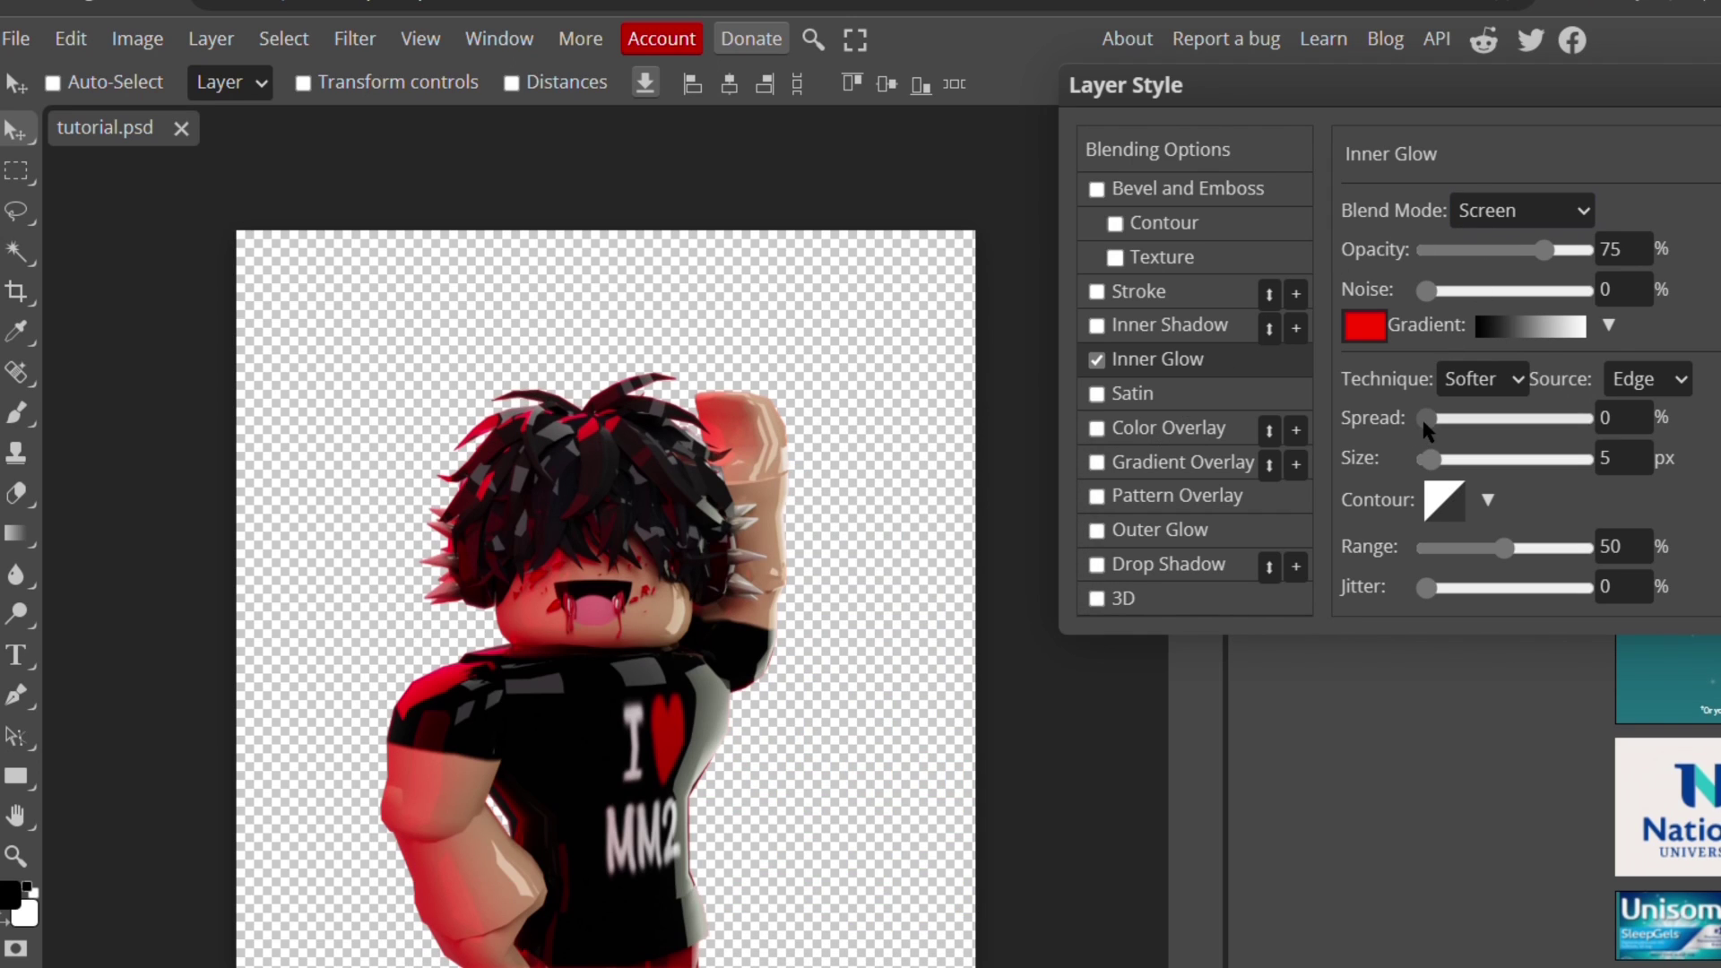
pyautogui.moveTo(1438, 461)
pyautogui.mouseDown()
pyautogui.moveTo(1498, 459)
pyautogui.moveTo(1436, 469)
pyautogui.mouseUp()
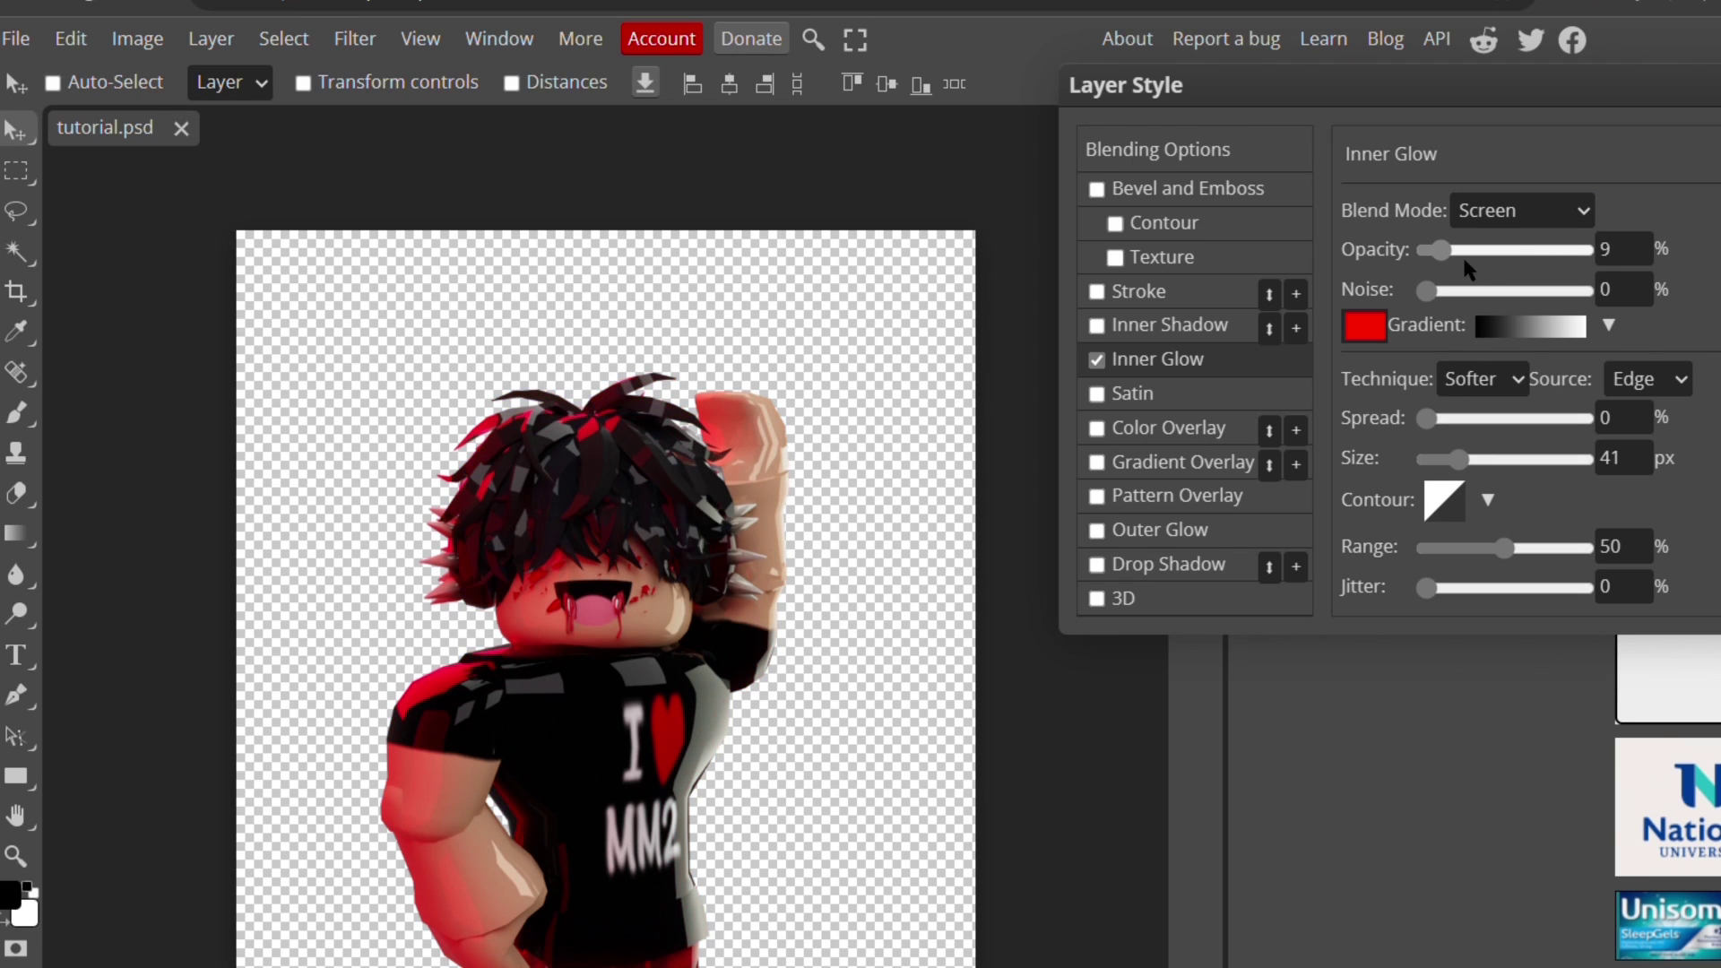
pyautogui.moveTo(1487, 262); pyautogui.dragTo(1423, 271)
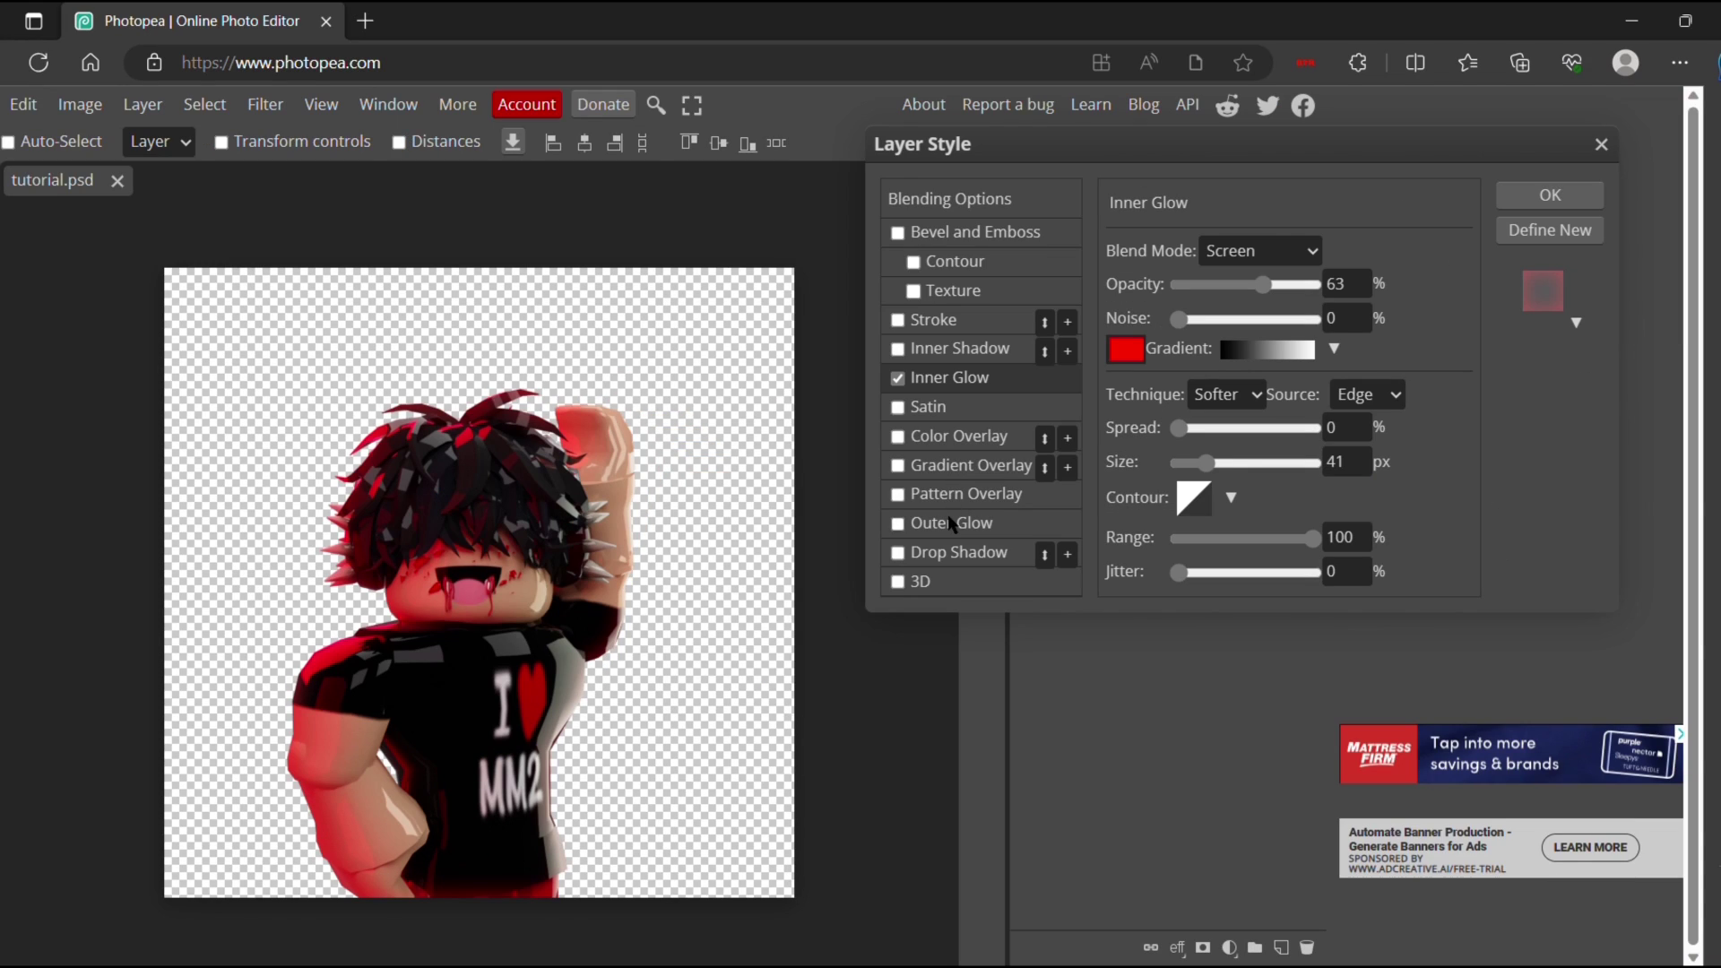
# Enable Outer Glow on the avatar layer and pick a fully saturated red as its colour.
pyautogui.click(951, 525)
pyautogui.click(1125, 348)
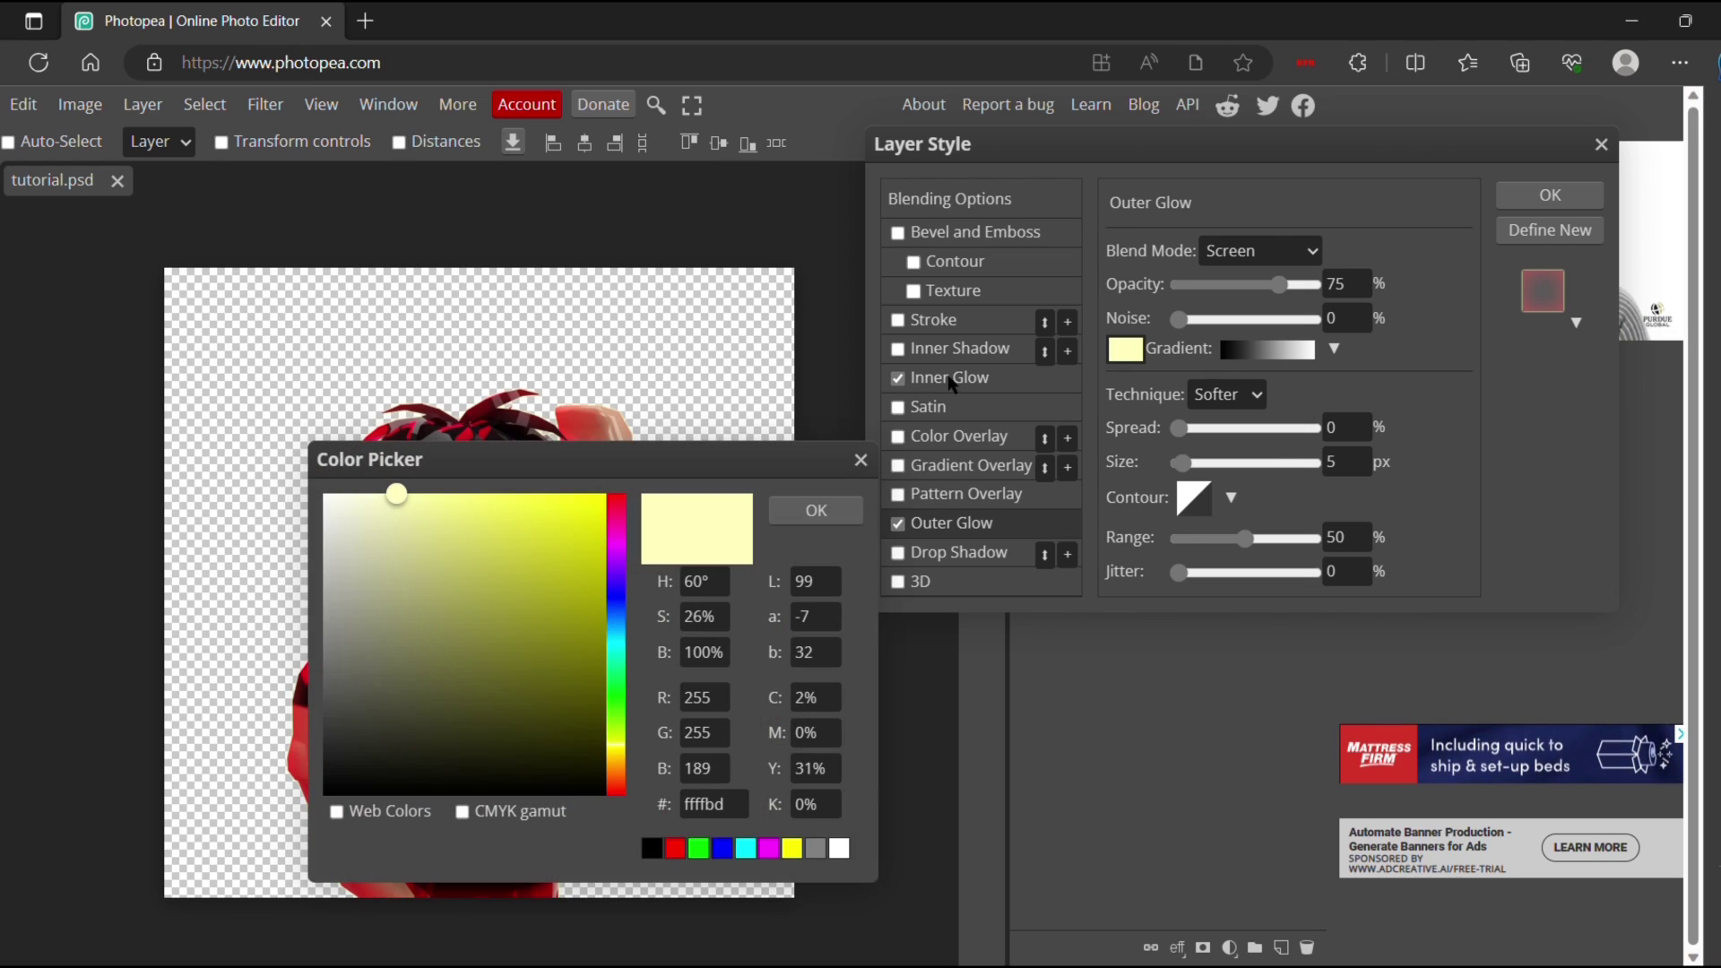
pyautogui.moveTo(617, 508); pyautogui.dragTo(664, 484)
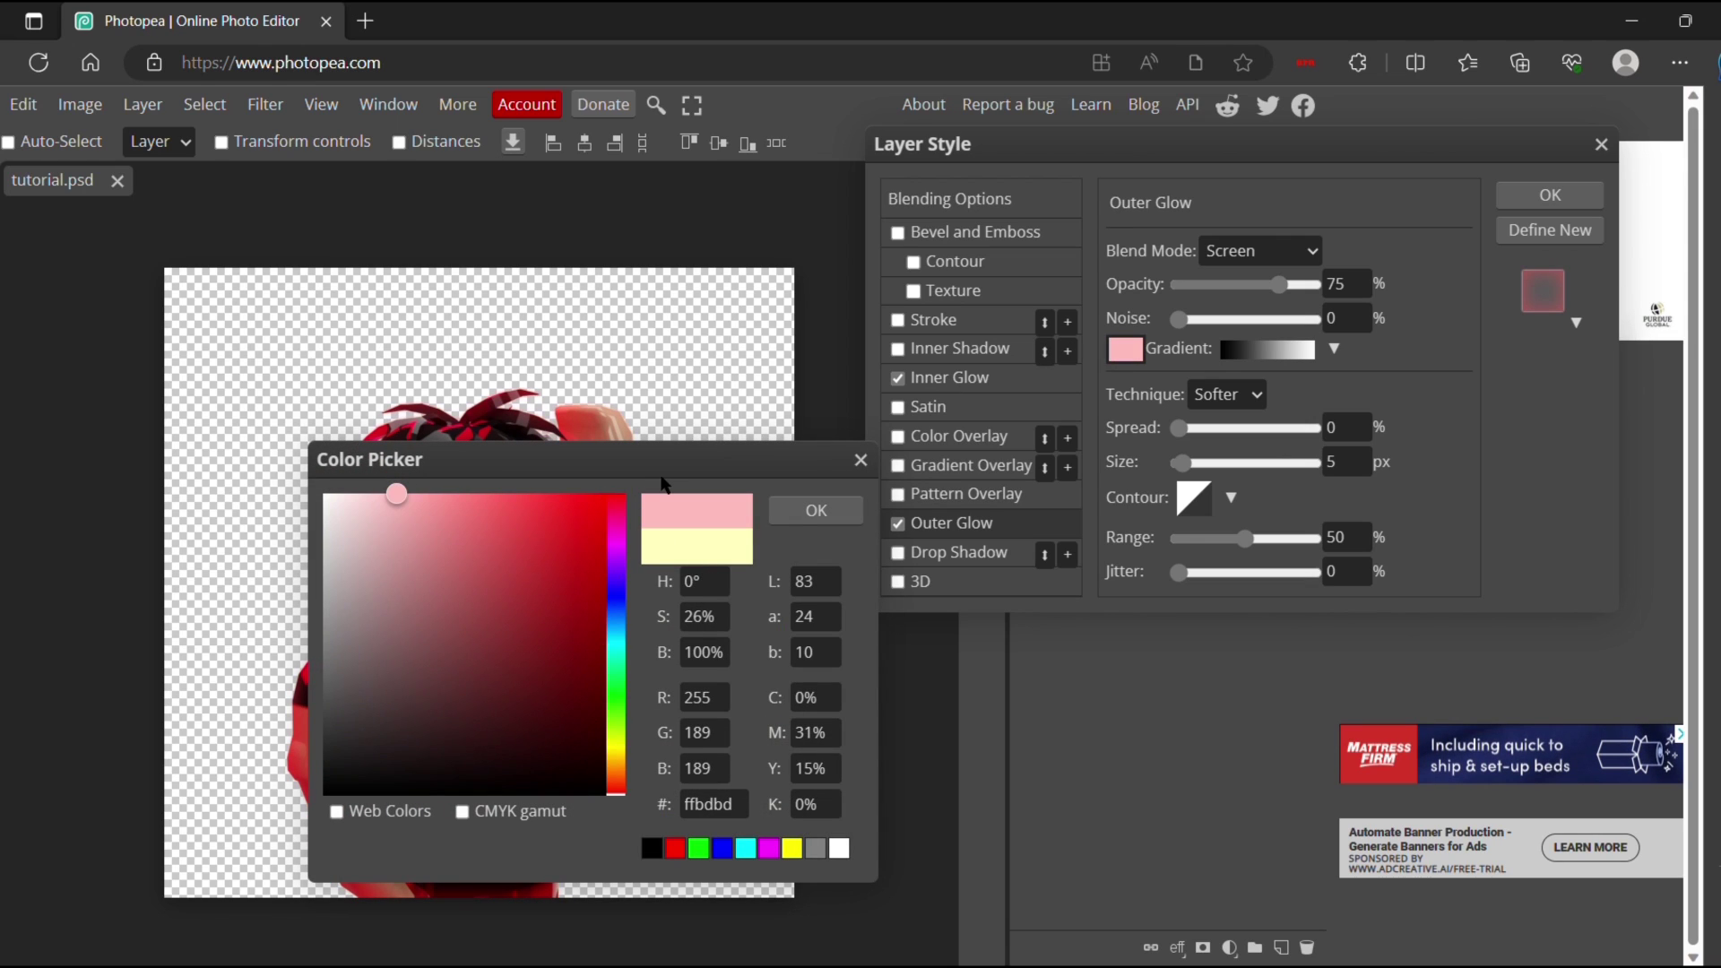
pyautogui.click(604, 495)
pyautogui.click(798, 498)
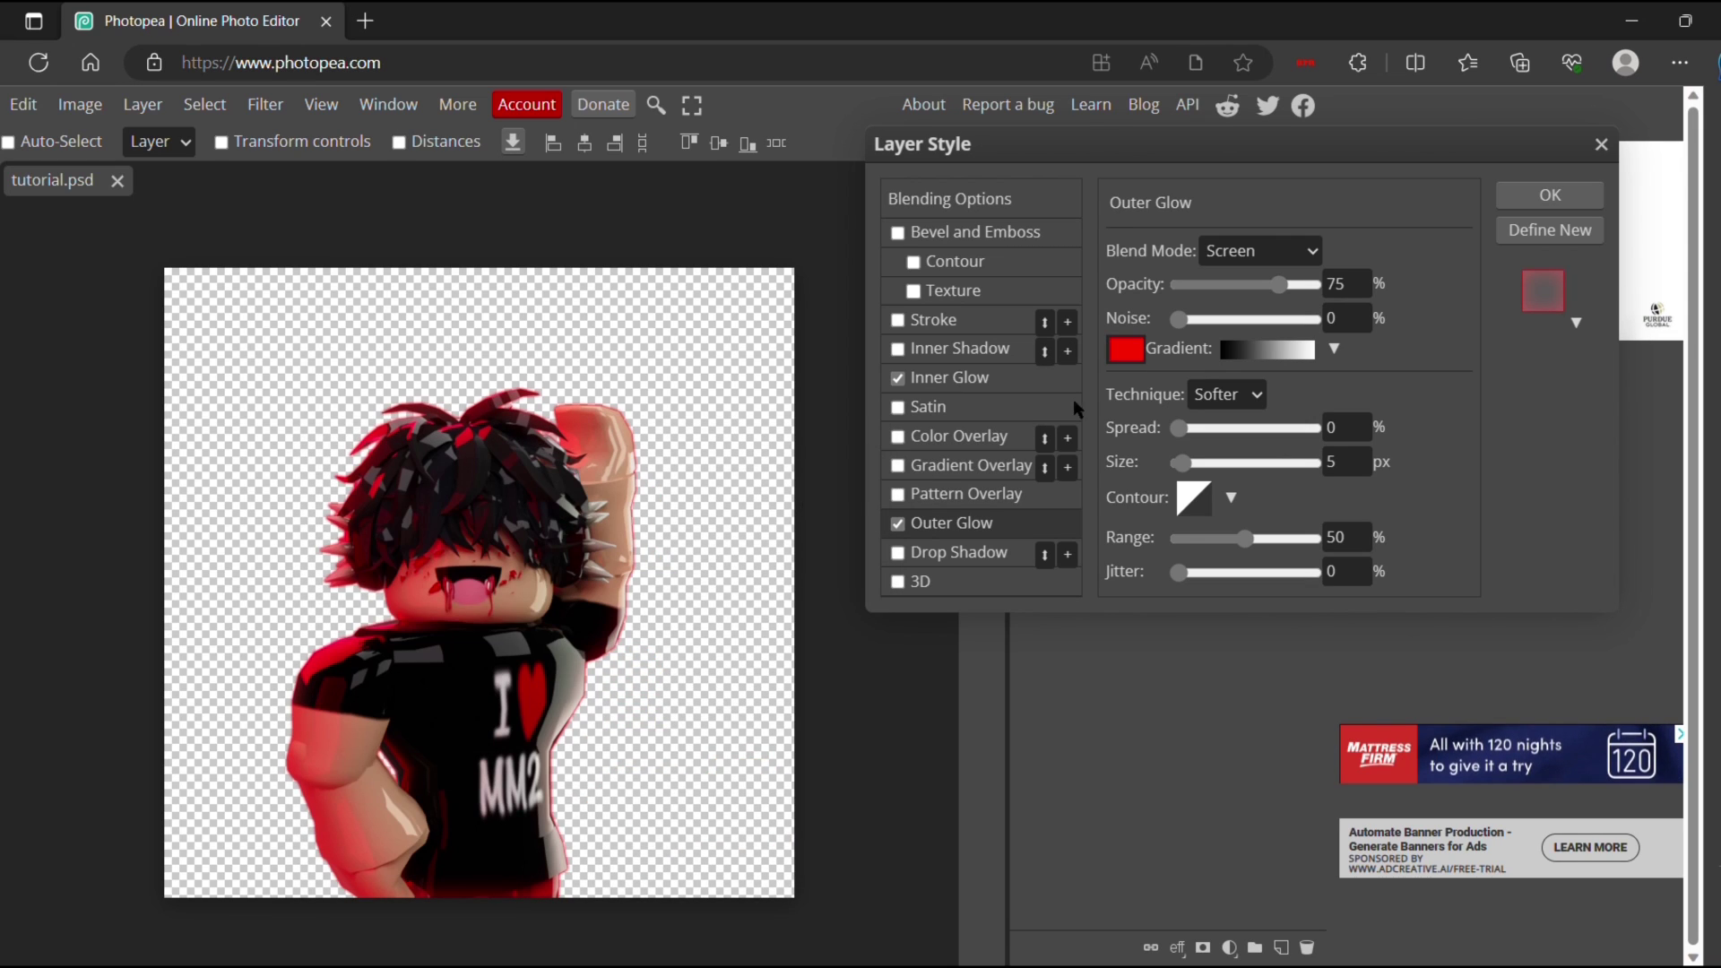
# Change the Outer Glow colour to a dark red.
pyautogui.click(1126, 350)
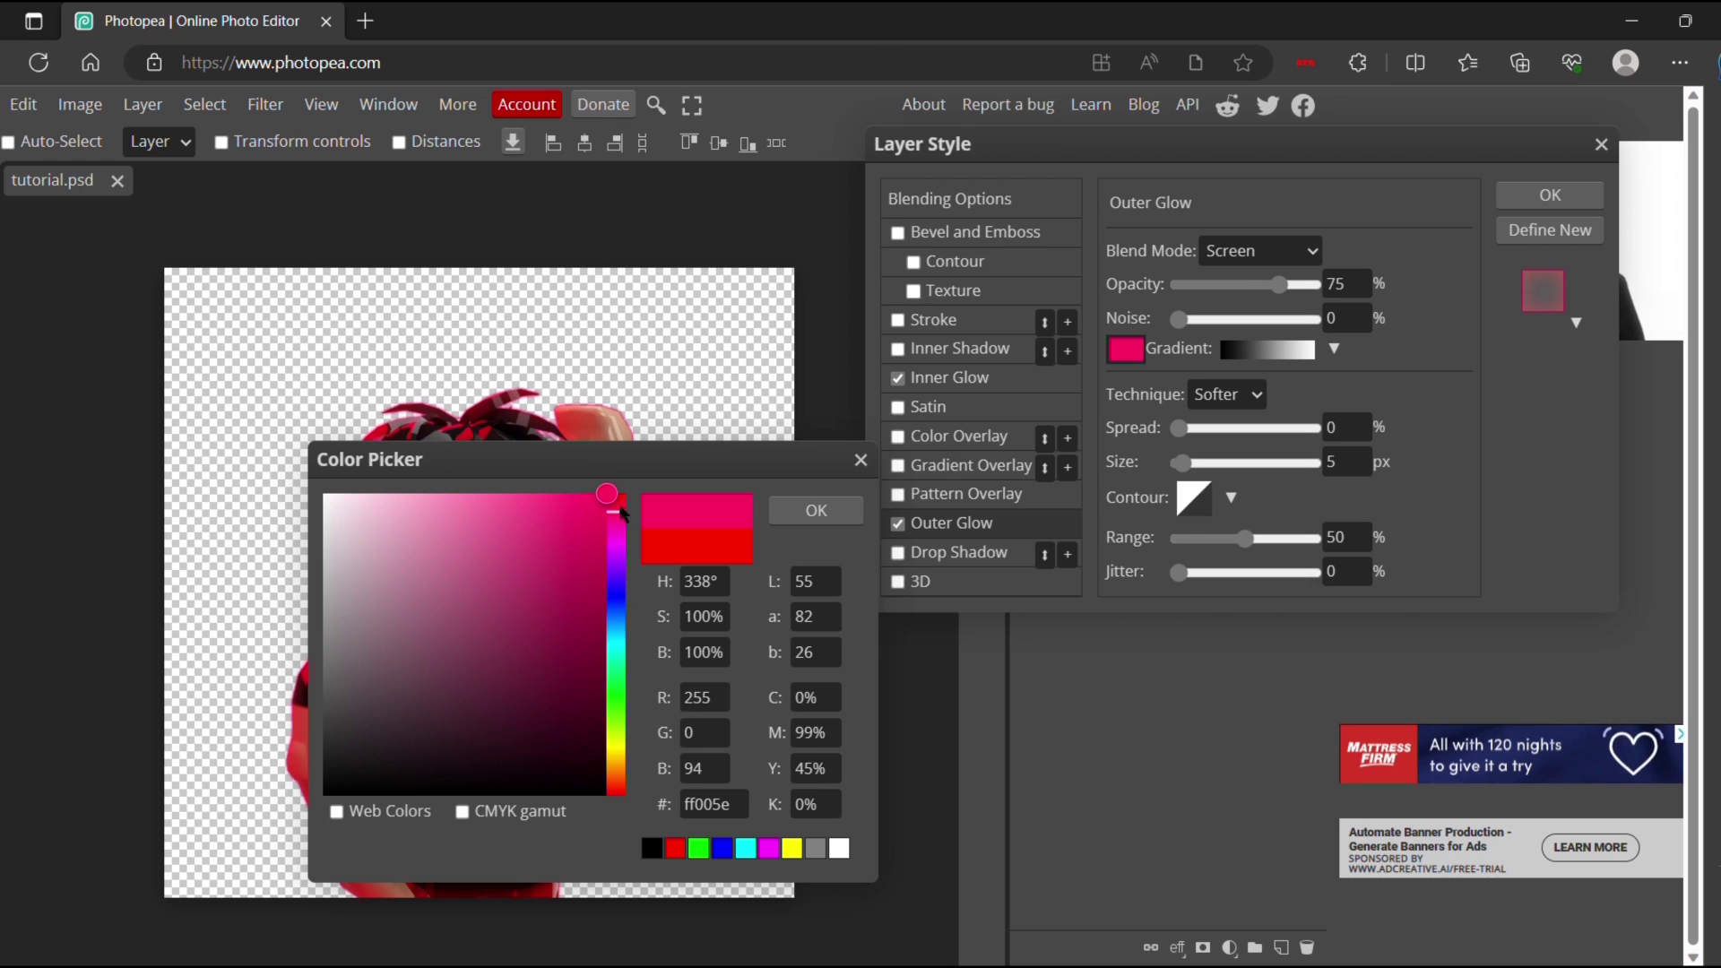
pyautogui.click(617, 670)
pyautogui.click(616, 792)
pyautogui.click(604, 578)
pyautogui.click(815, 510)
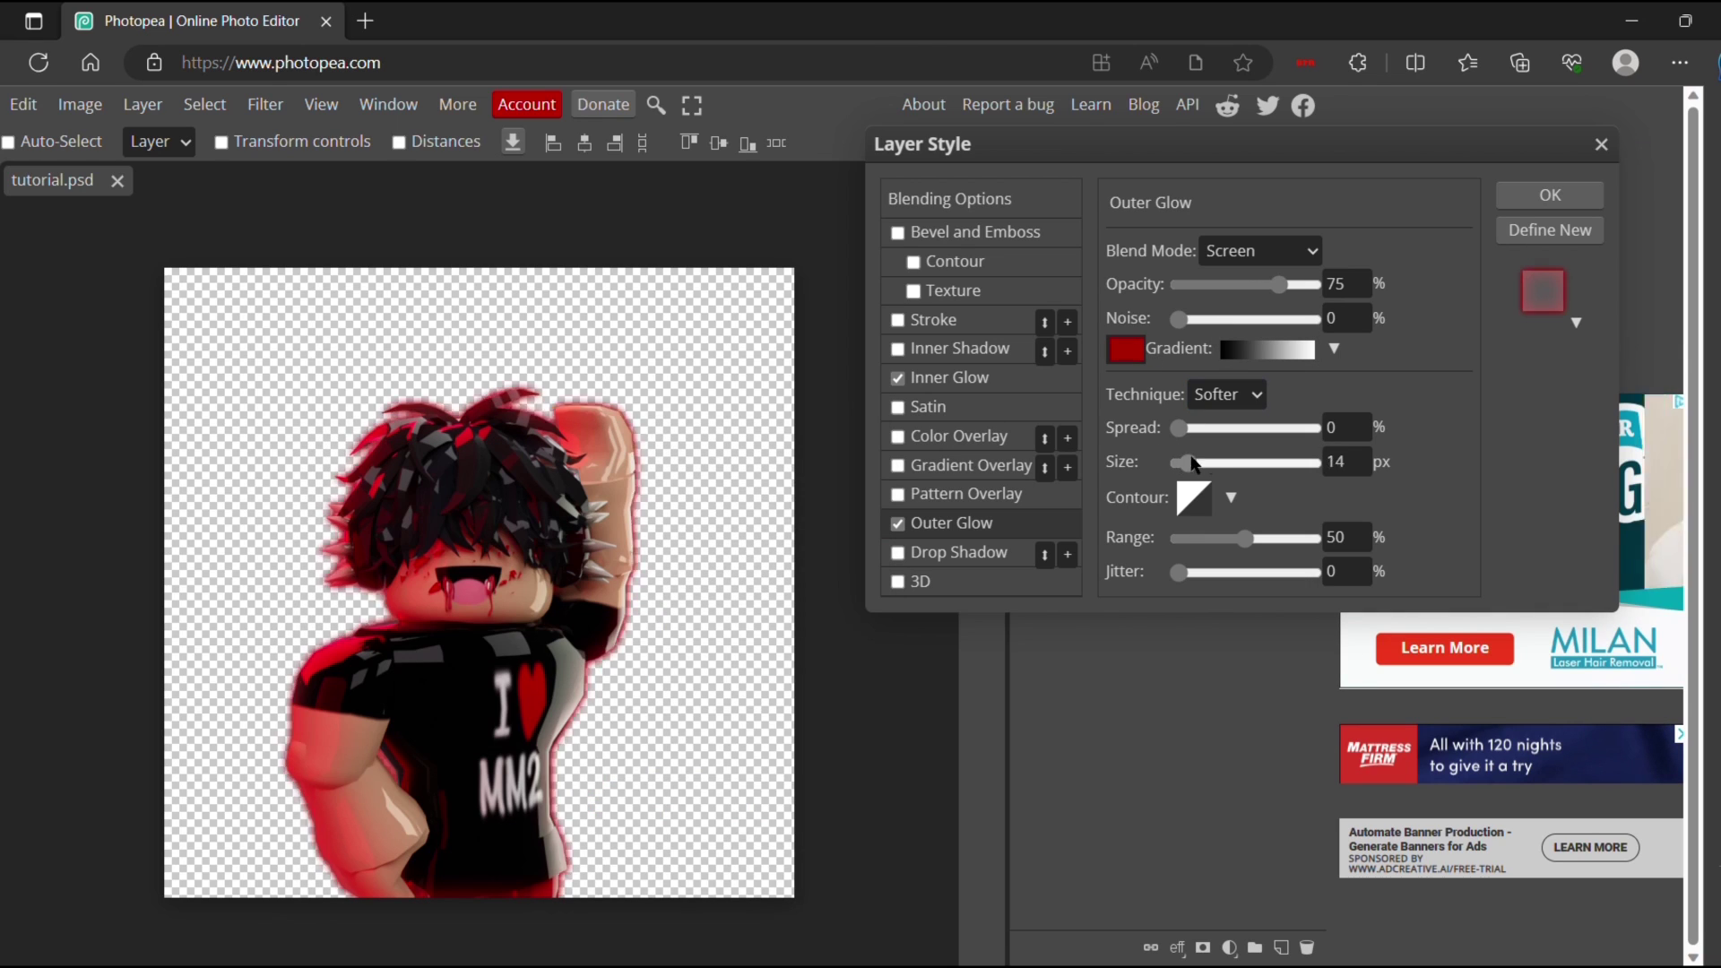
# Give the Outer Glow a size of 55 px, 68% range, 56% opacity and a bright orange colour, and apply the layer style.
pyautogui.moveTo(1251, 547); pyautogui.dragTo(1270, 529)
pyautogui.moveTo(1276, 285)
pyautogui.mouseDown()
pyautogui.moveTo(1202, 288)
pyautogui.moveTo(1253, 291)
pyautogui.mouseUp()
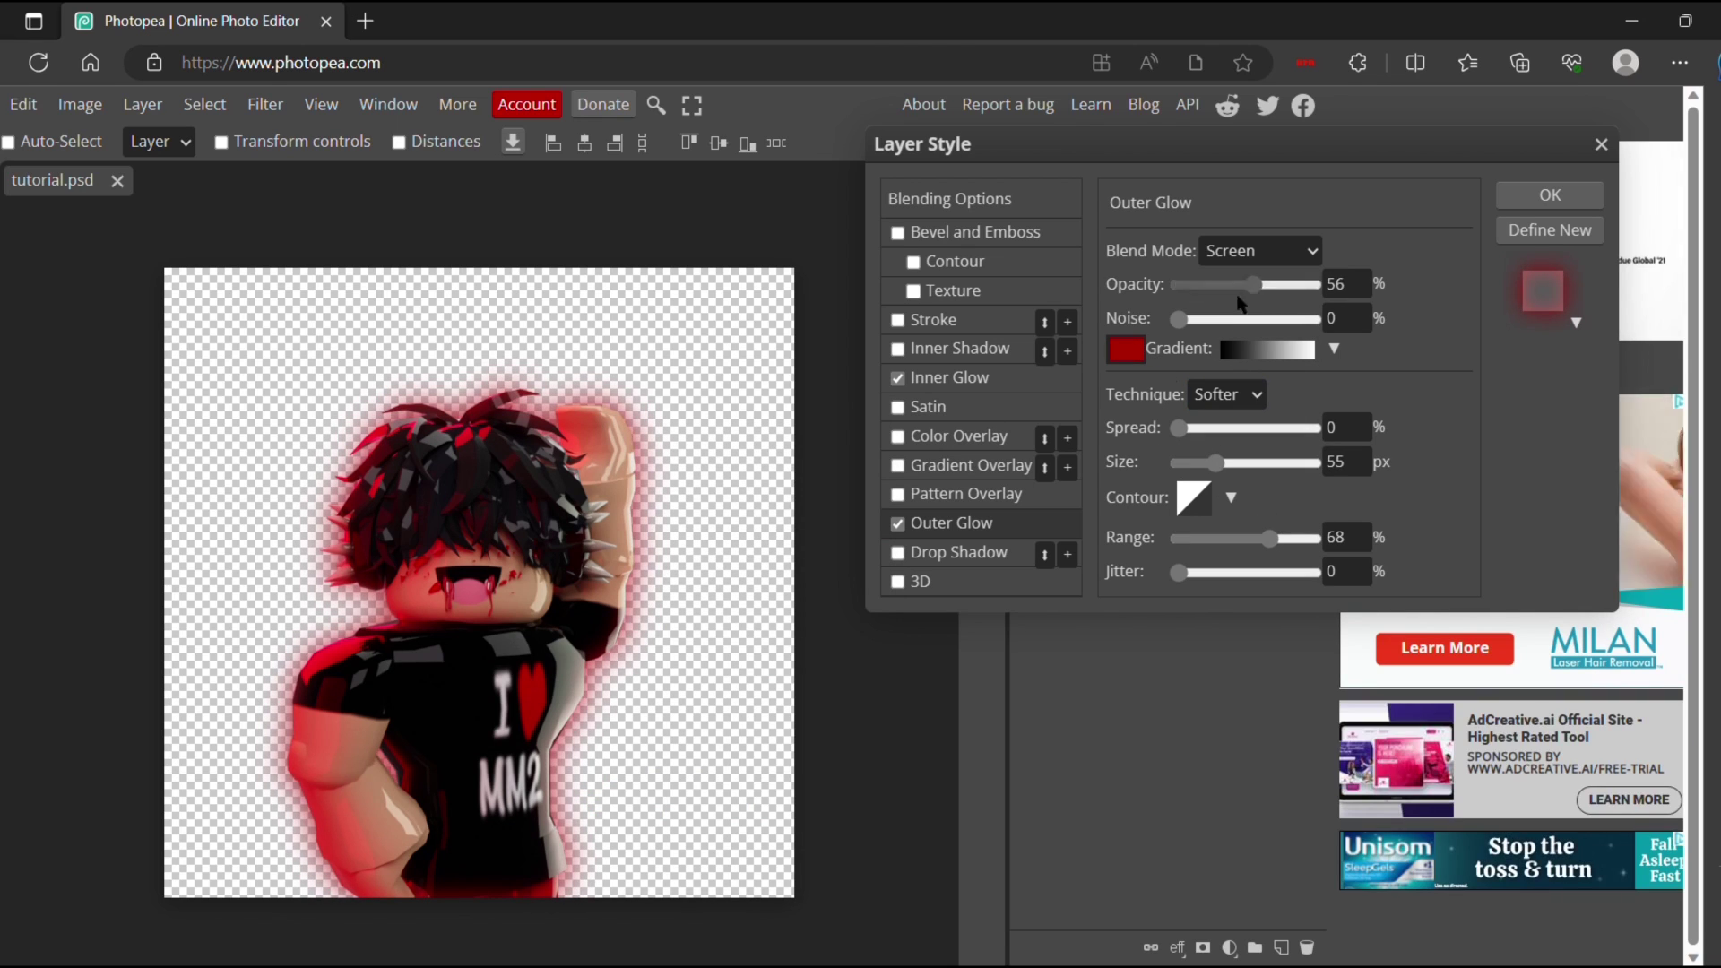
pyautogui.click(1136, 351)
pyautogui.click(617, 772)
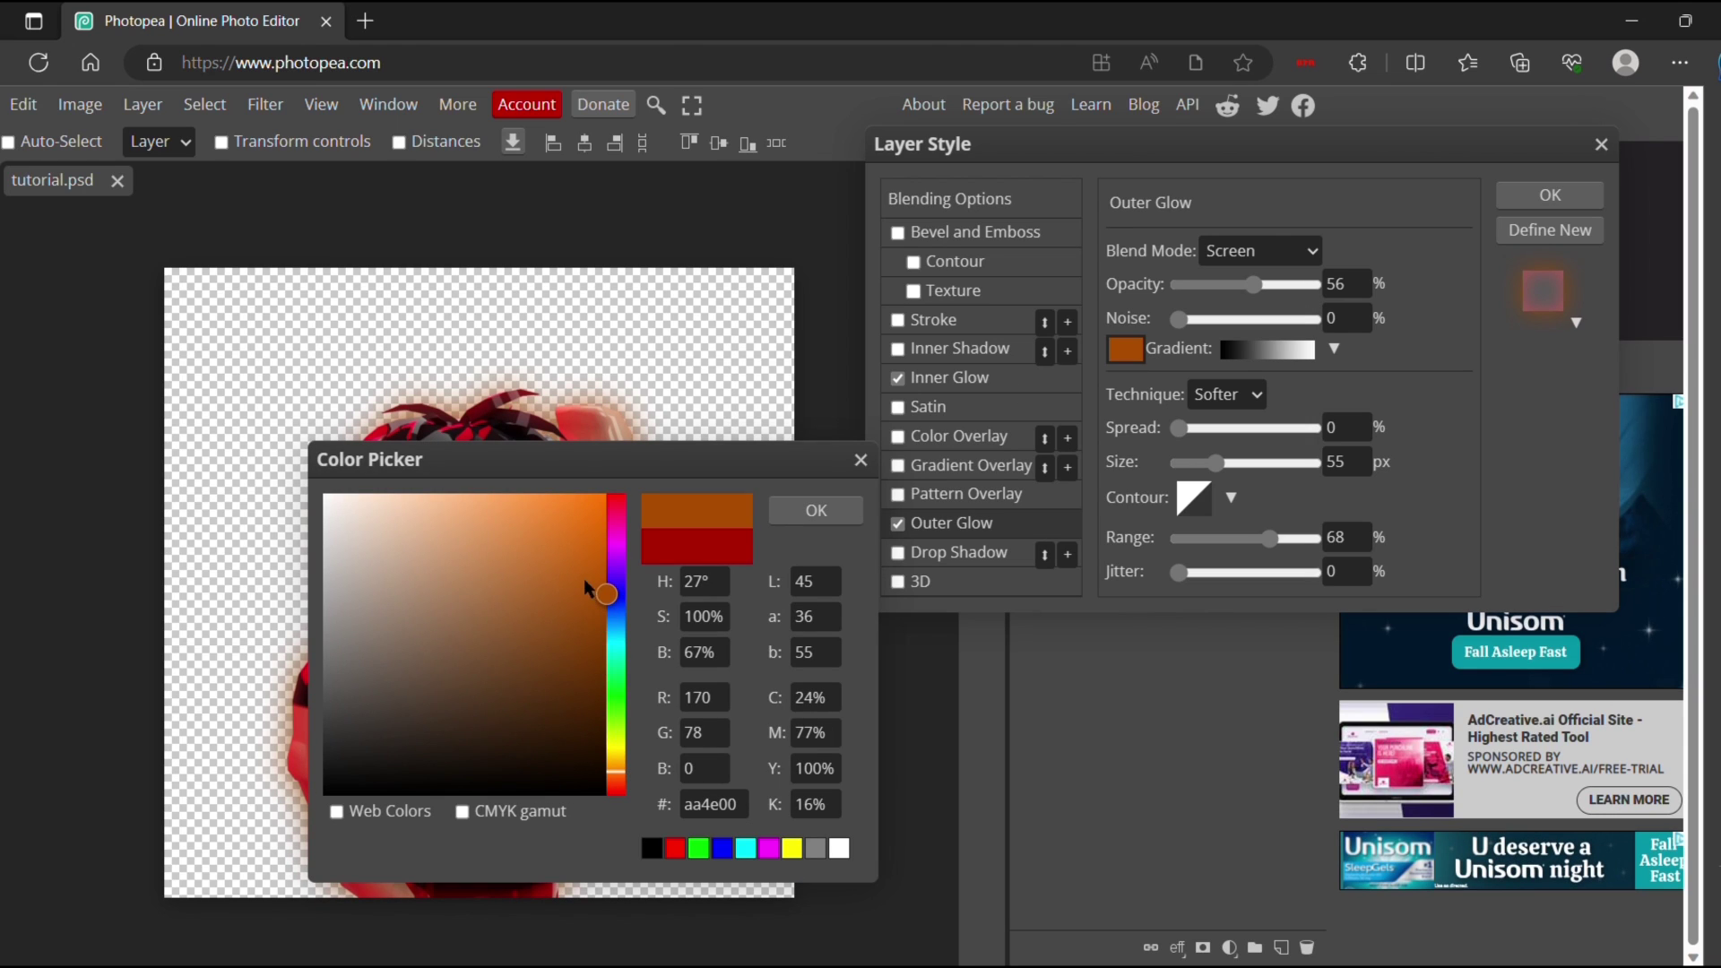
pyautogui.click(606, 495)
pyautogui.click(816, 509)
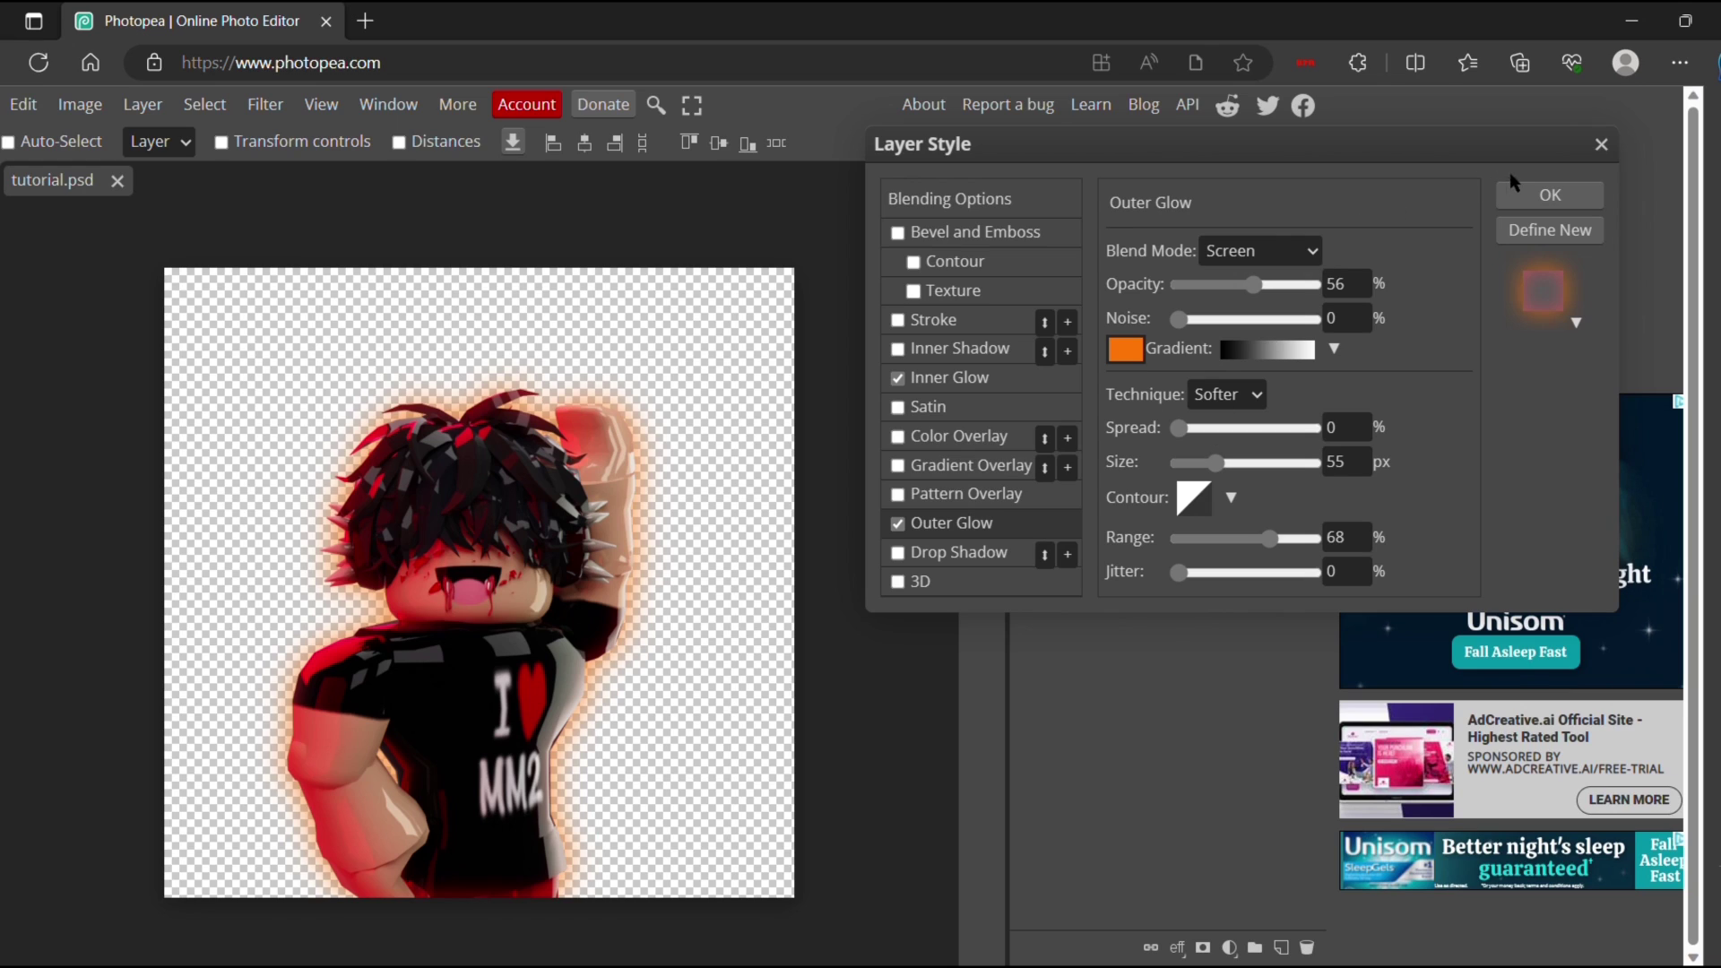
pyautogui.click(1563, 208)
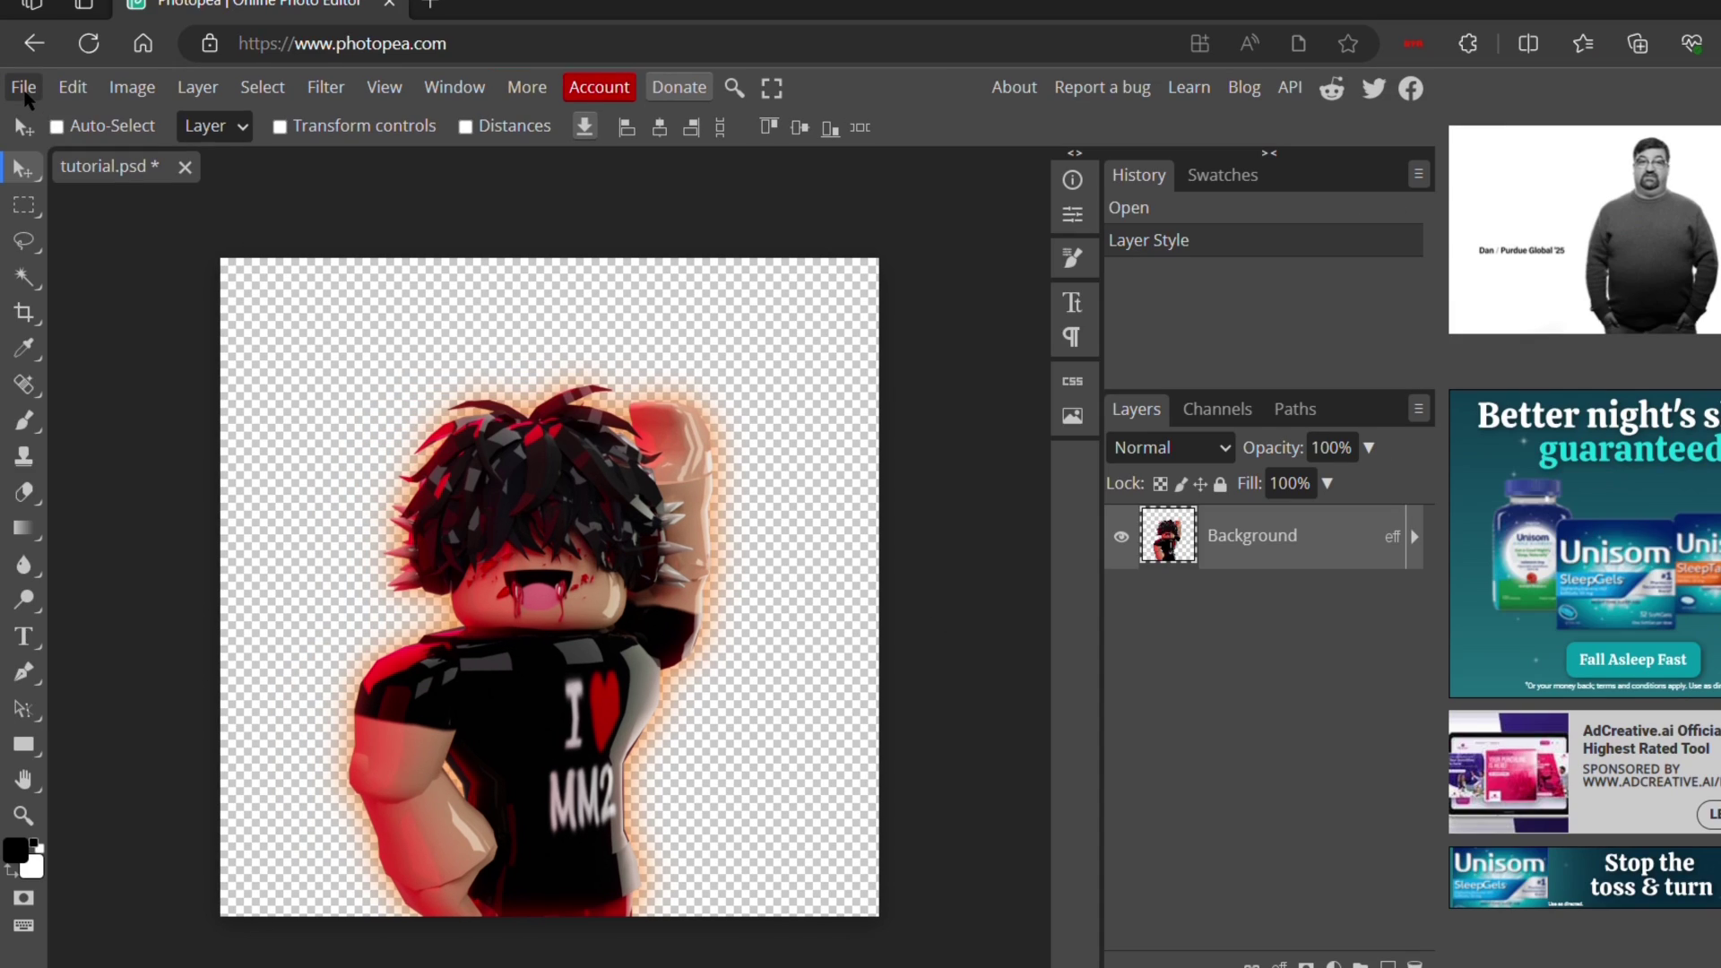
# Export the image as a PNG named tutorial at 1000 × 1000 px and 100% quality.
pyautogui.click(19, 83)
pyautogui.click(27, 90)
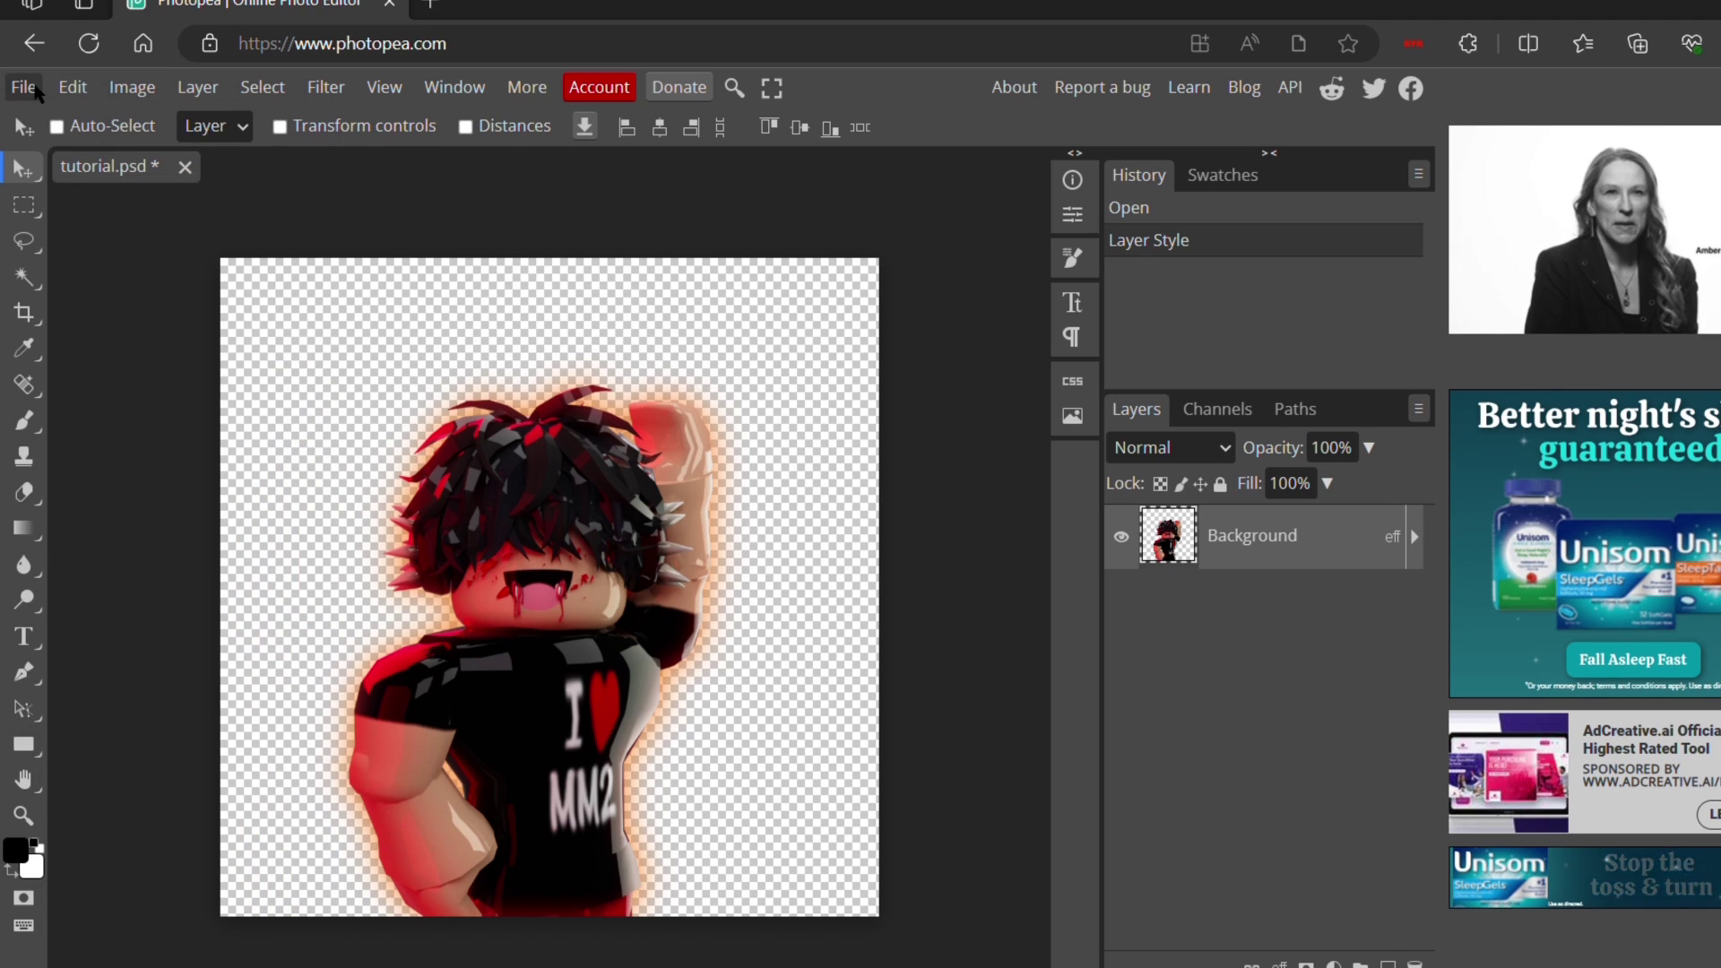
pyautogui.click(27, 91)
pyautogui.moveTo(49, 453)
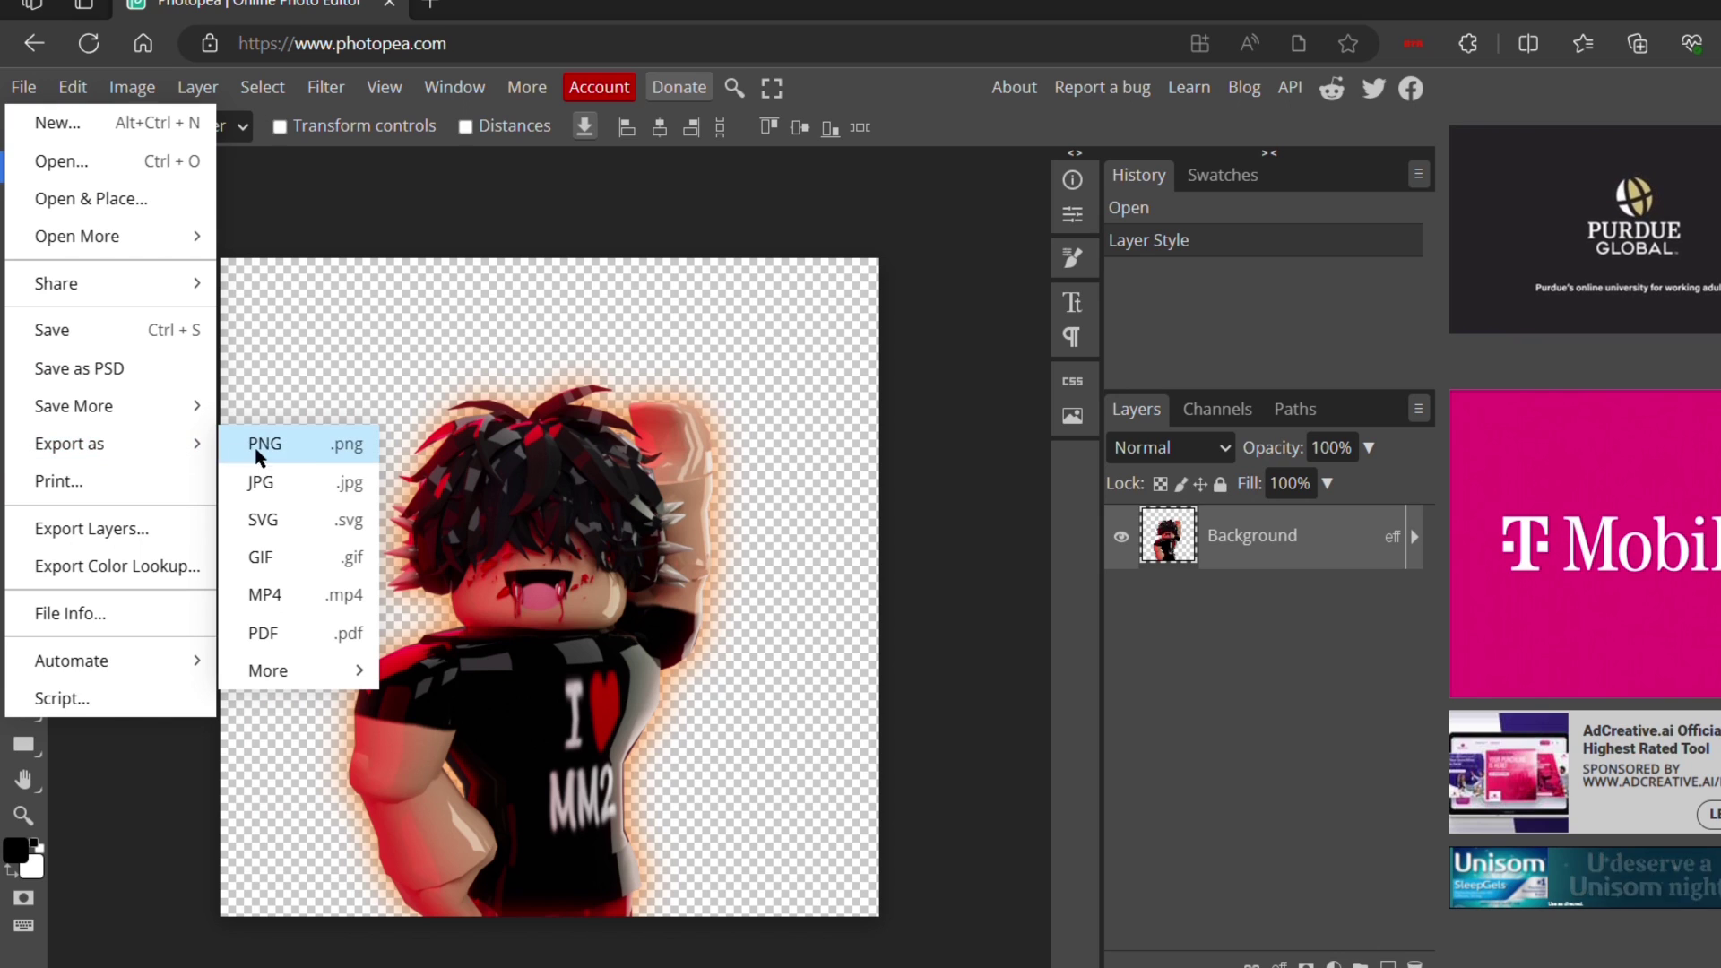
pyautogui.click(309, 448)
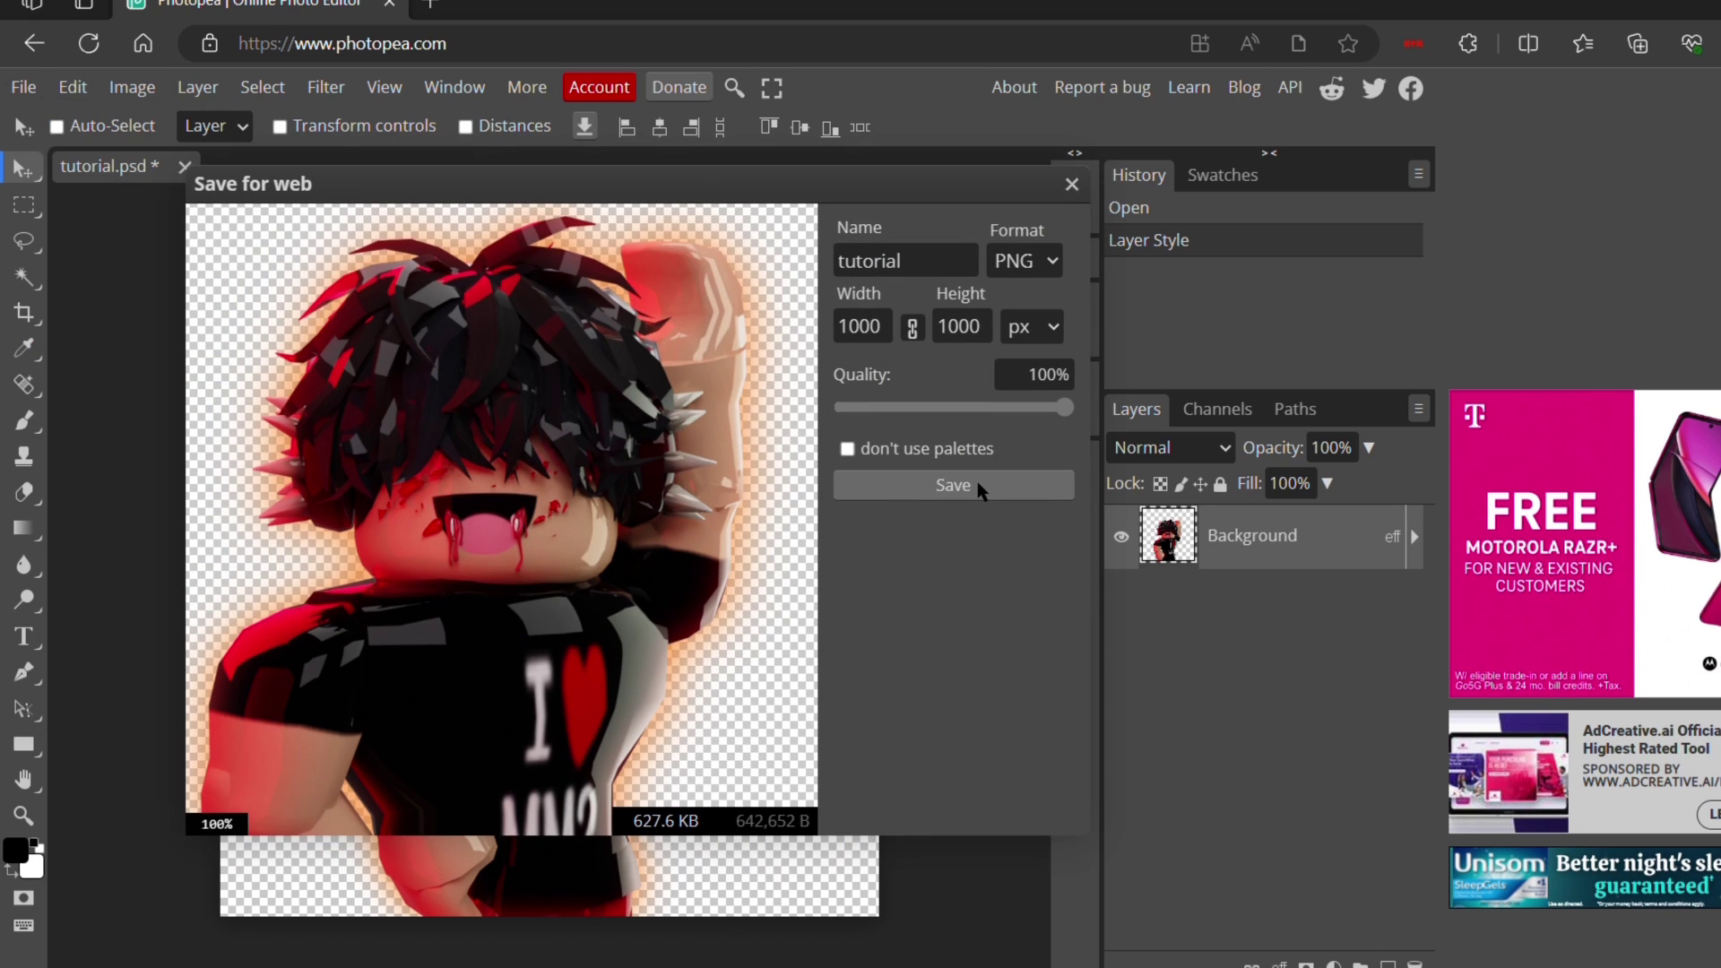
pyautogui.click(977, 483)
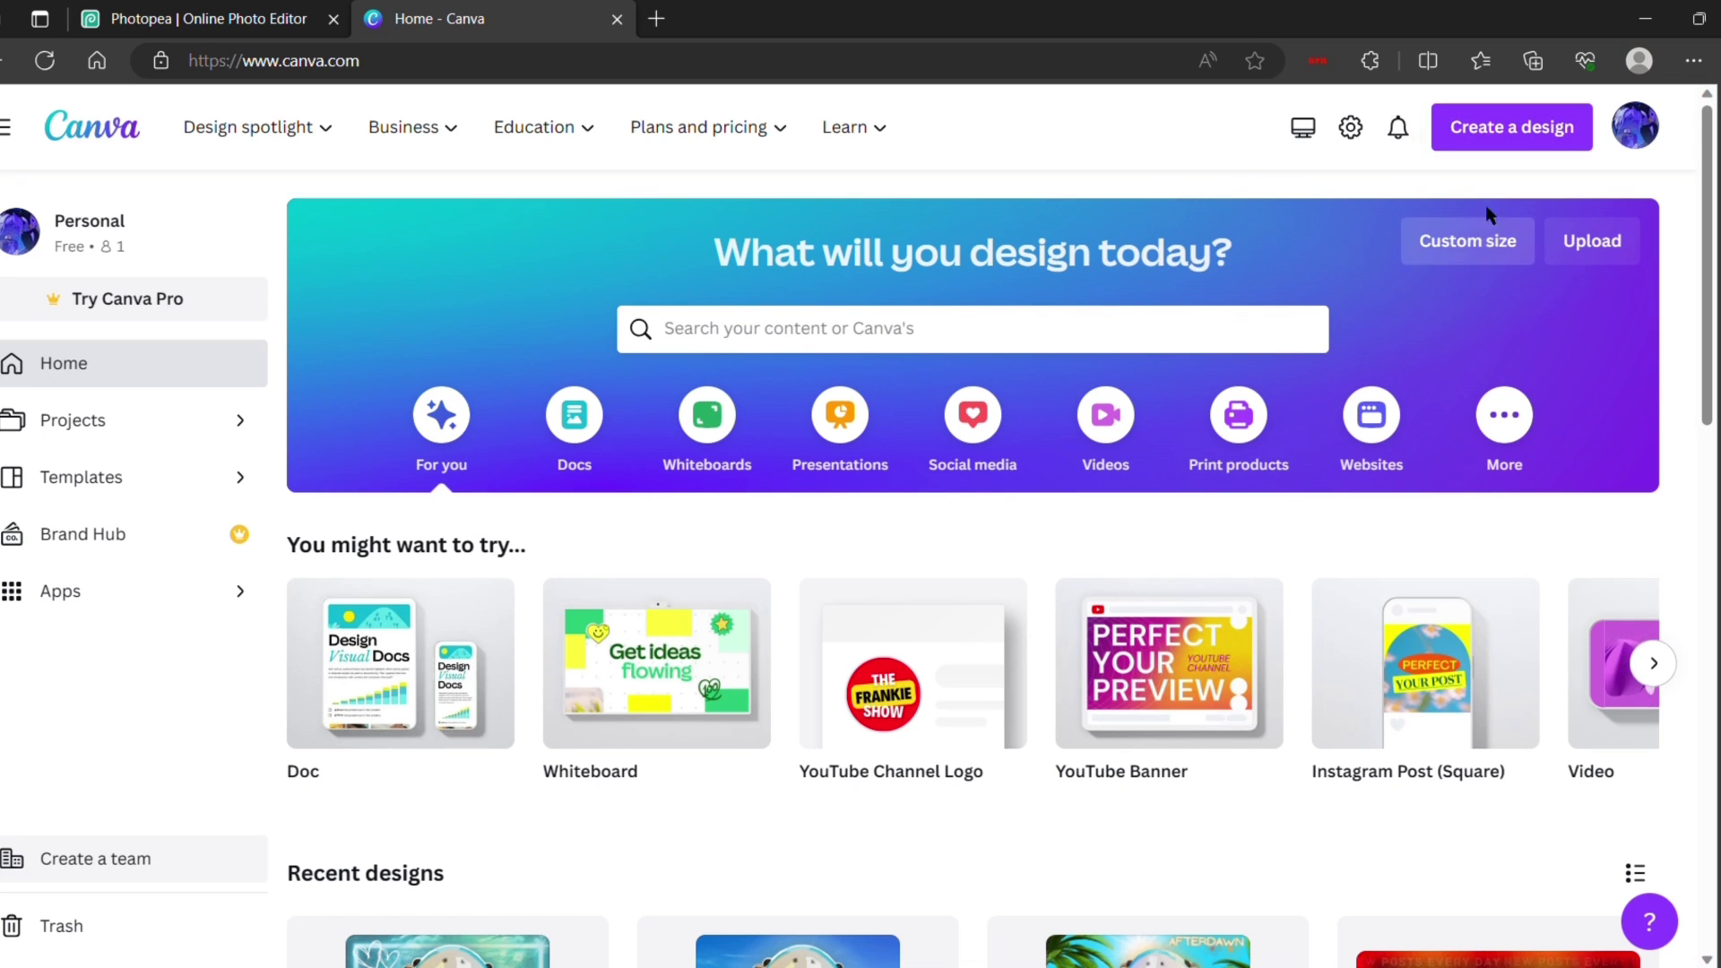
# Switch to Canva, import tutorial (1).png and use it in a new custom-size design of 1000 × 1000 px.
pyautogui.click(1461, 137)
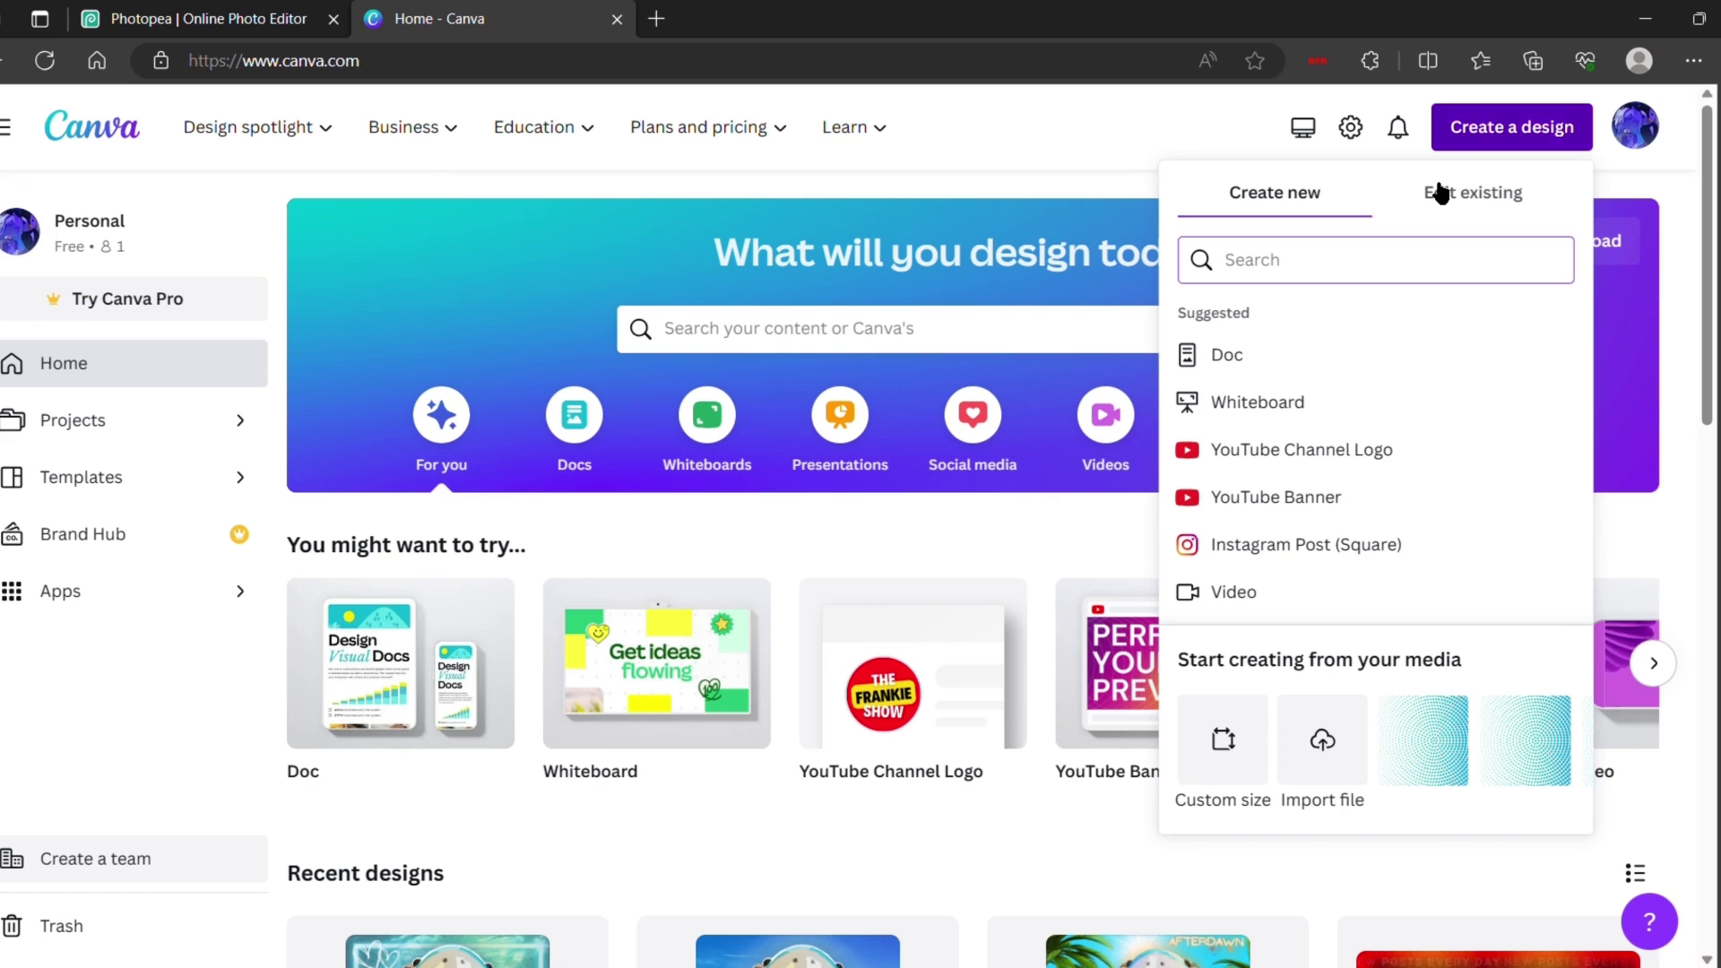
pyautogui.click(1322, 760)
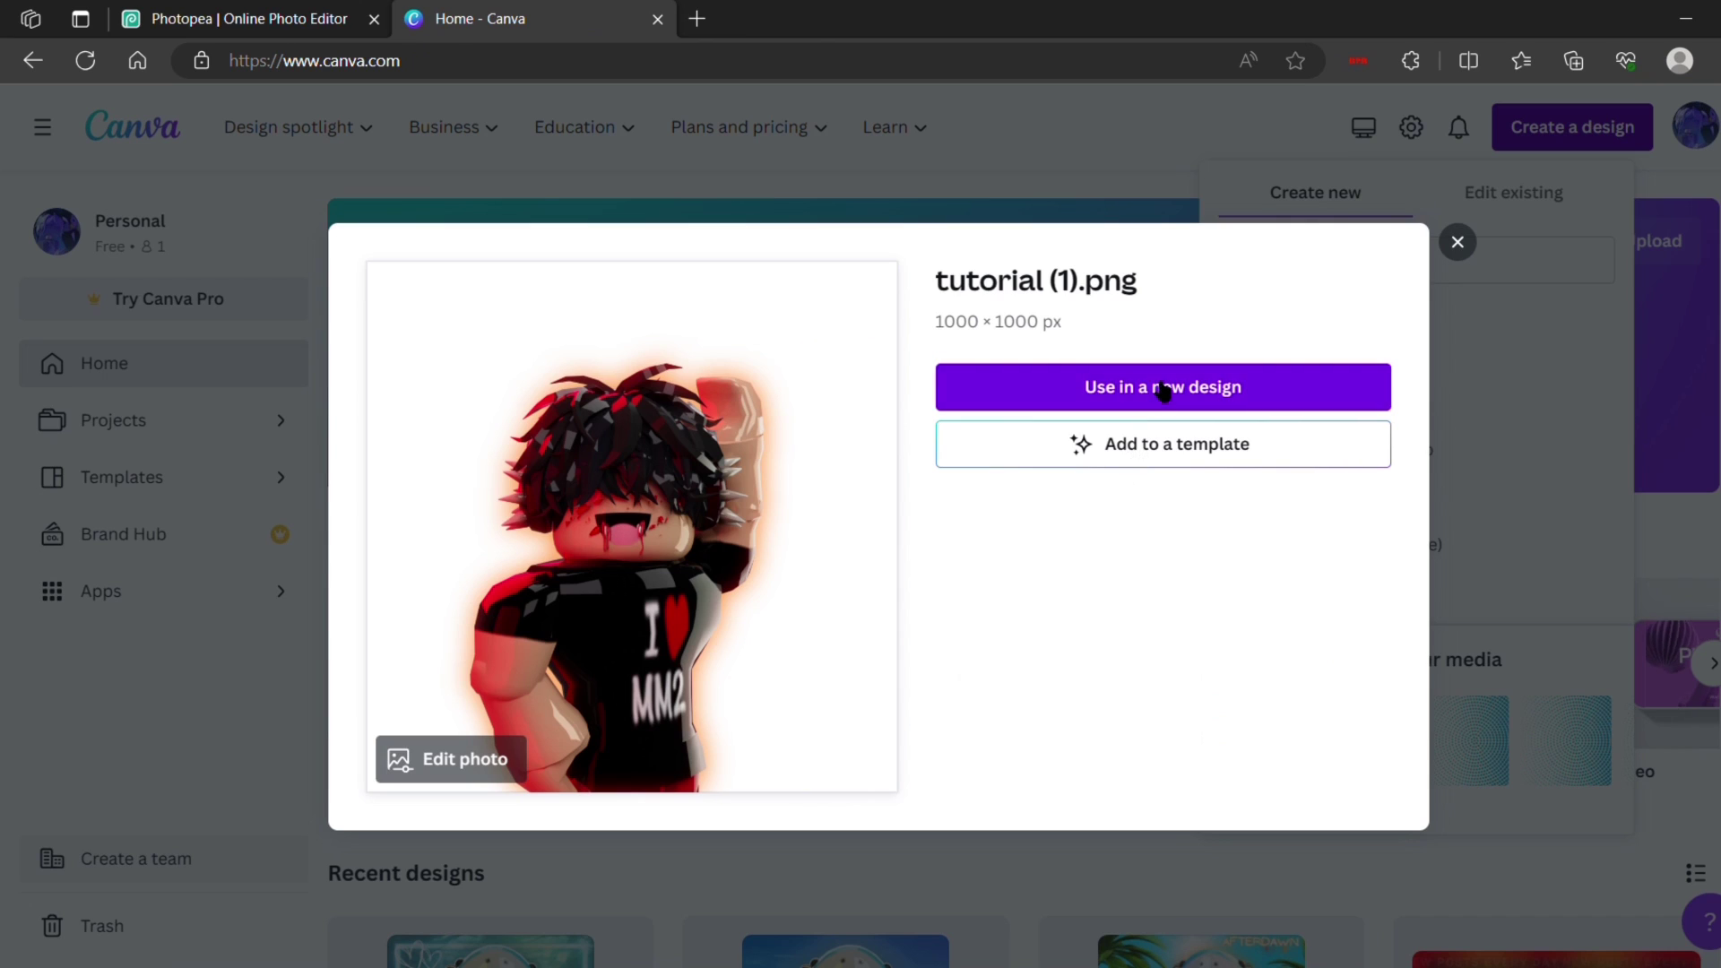
pyautogui.click(1168, 388)
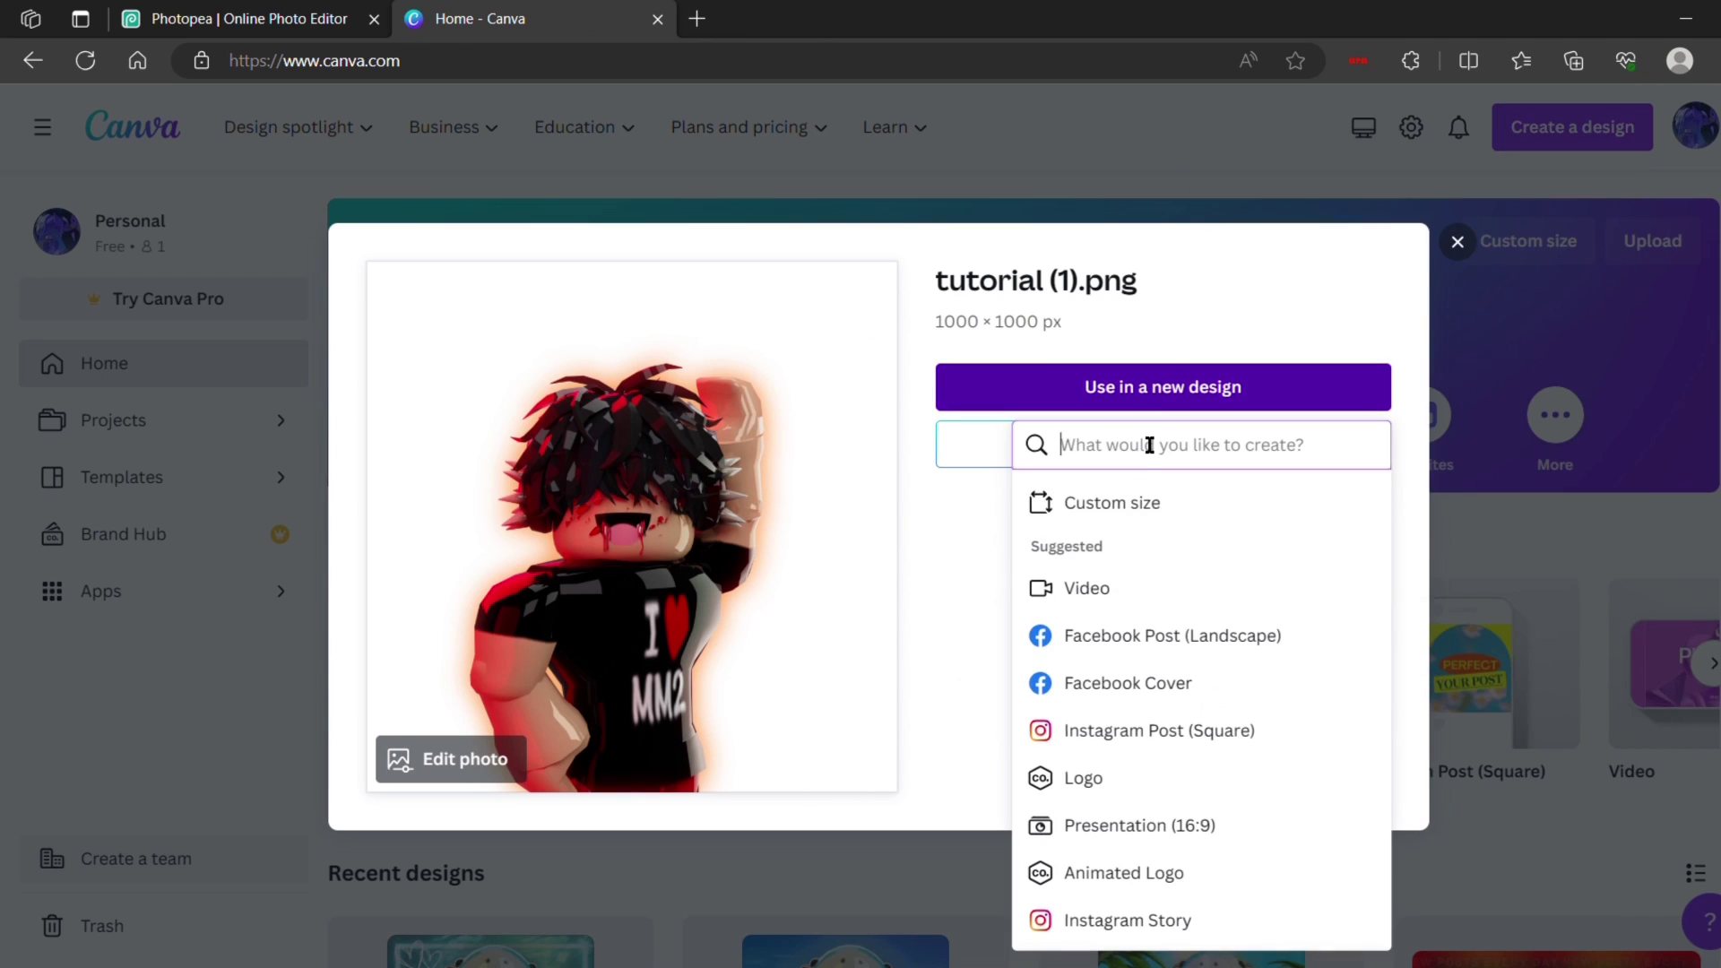
pyautogui.click(1094, 507)
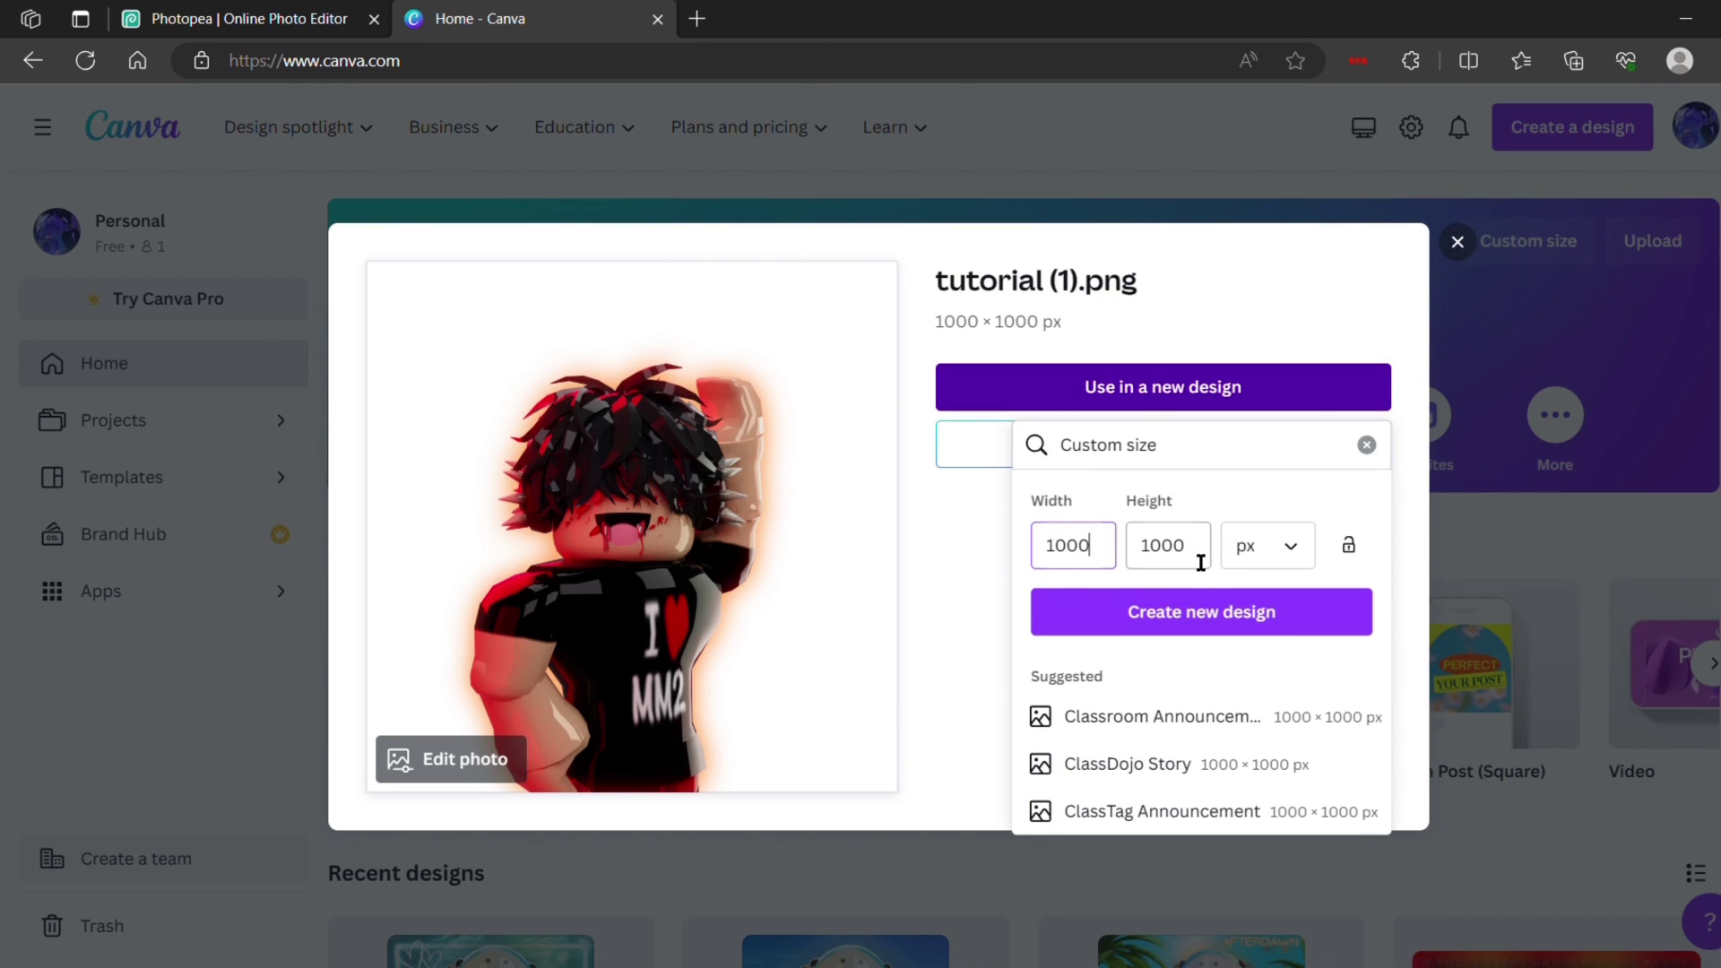
pyautogui.click(1118, 620)
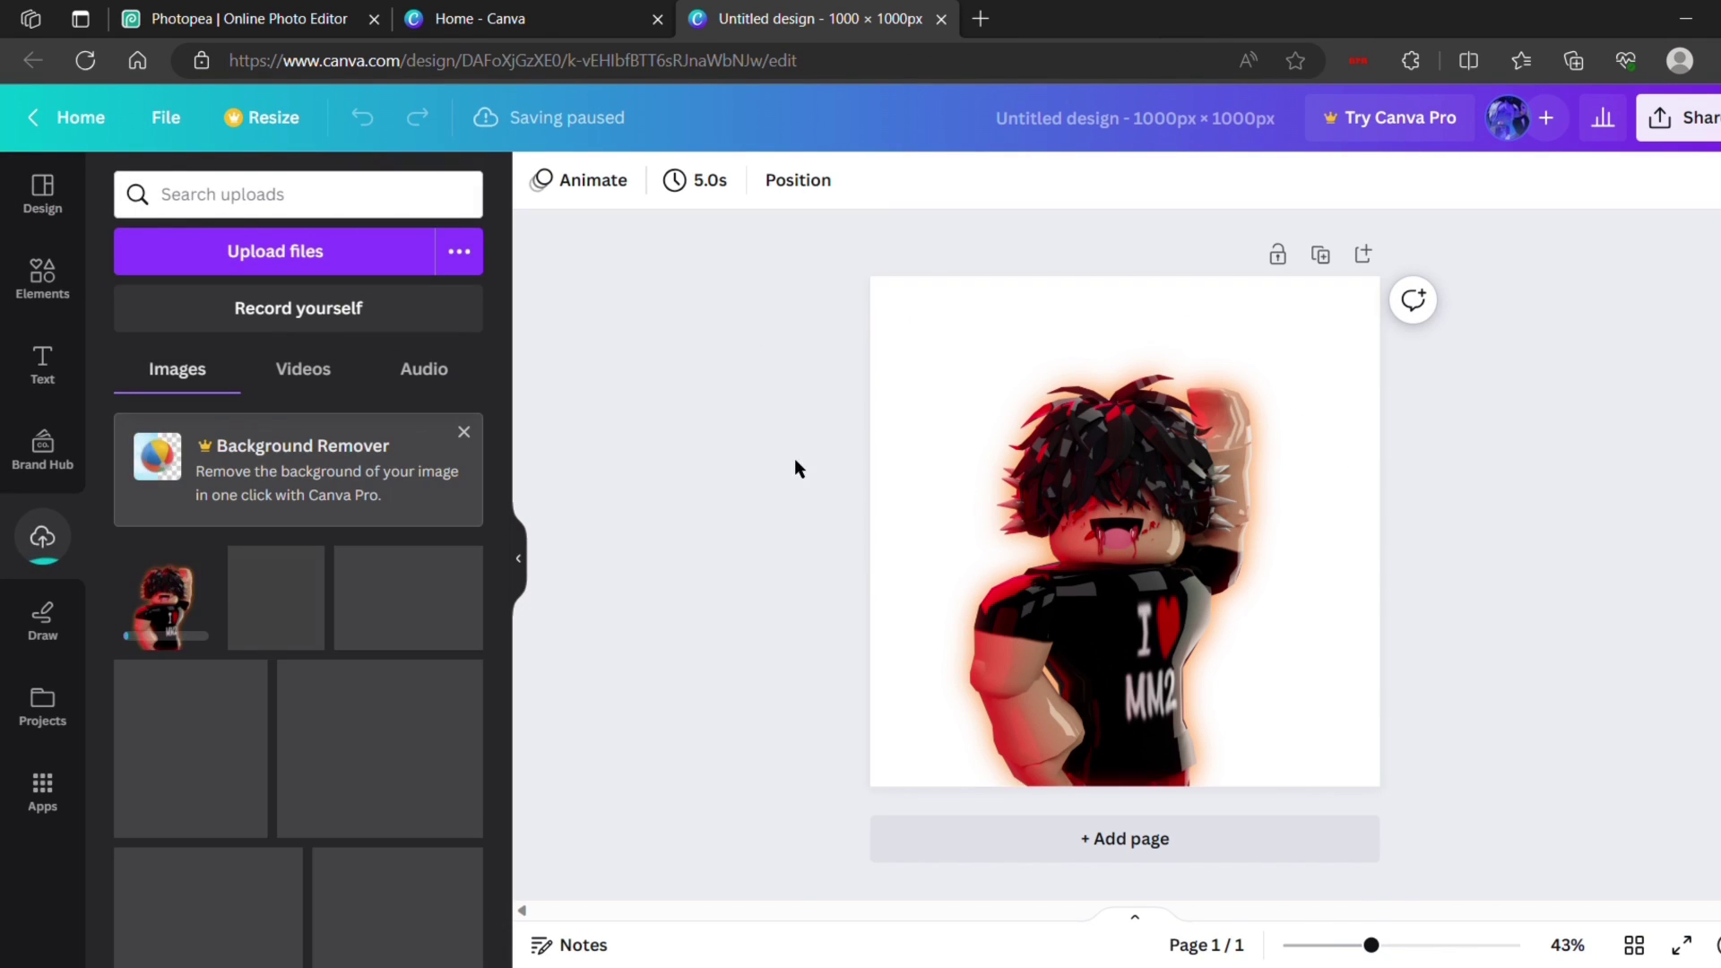
# Place the uploaded dark red gradient image behind the avatar, enlarged to cover the whole page.
pyautogui.scroll(-2, 280, 727)
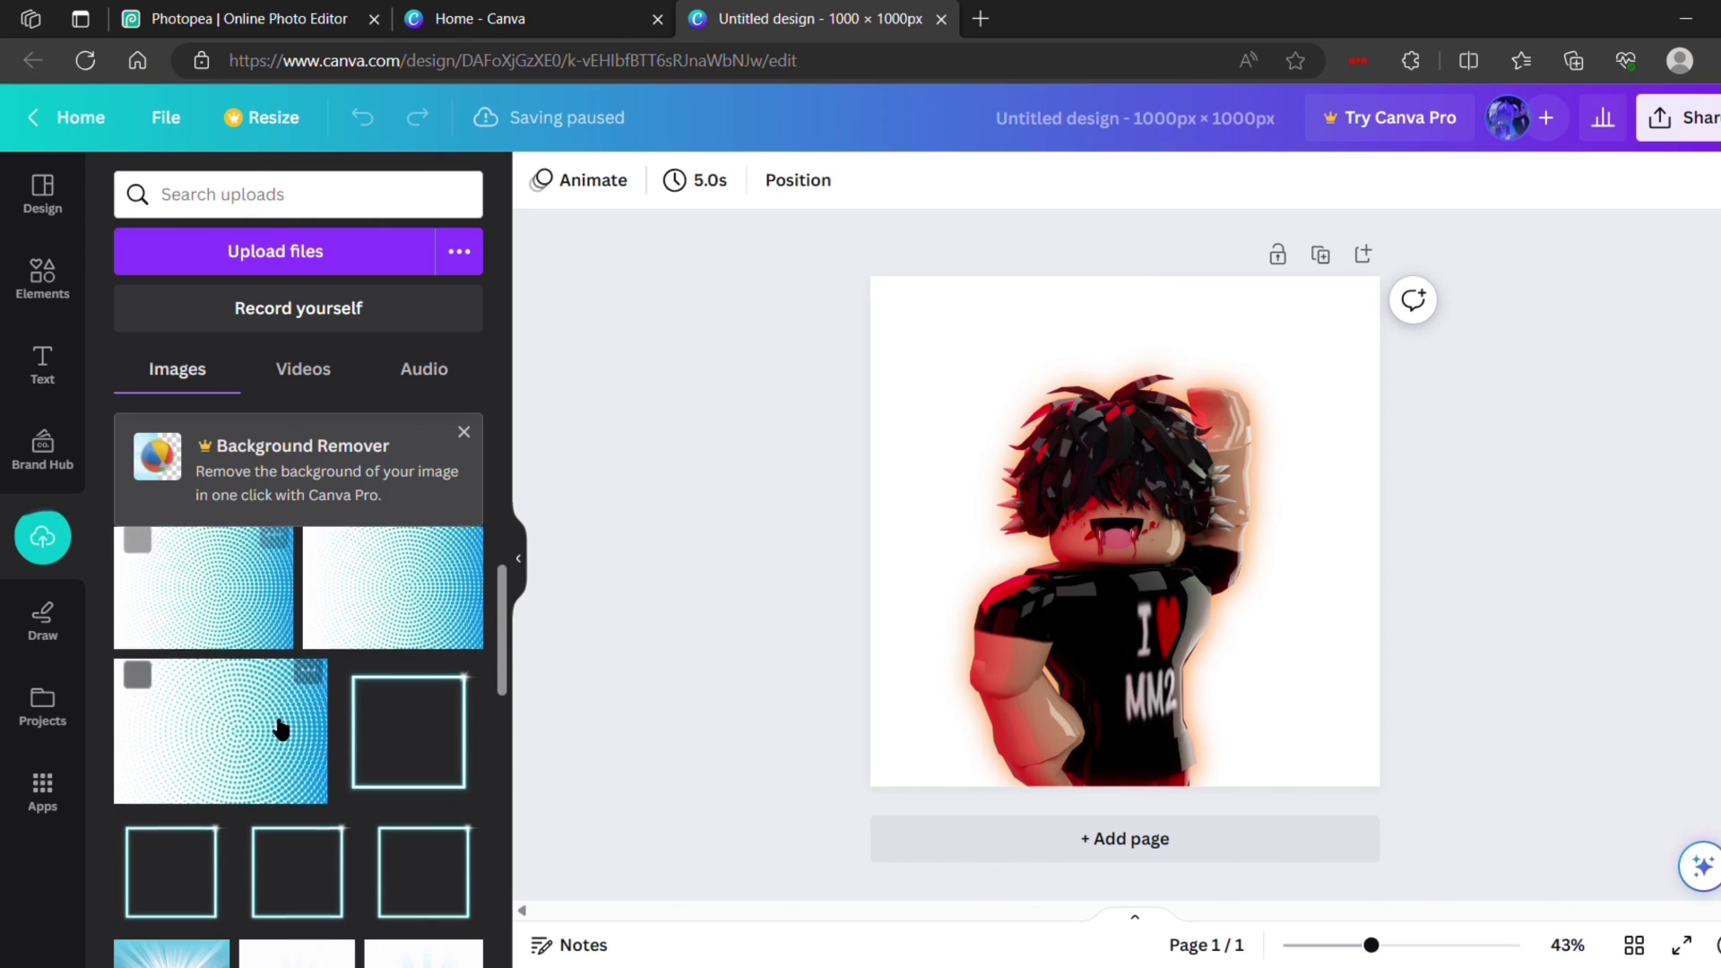
pyautogui.scroll(-10, 281, 727)
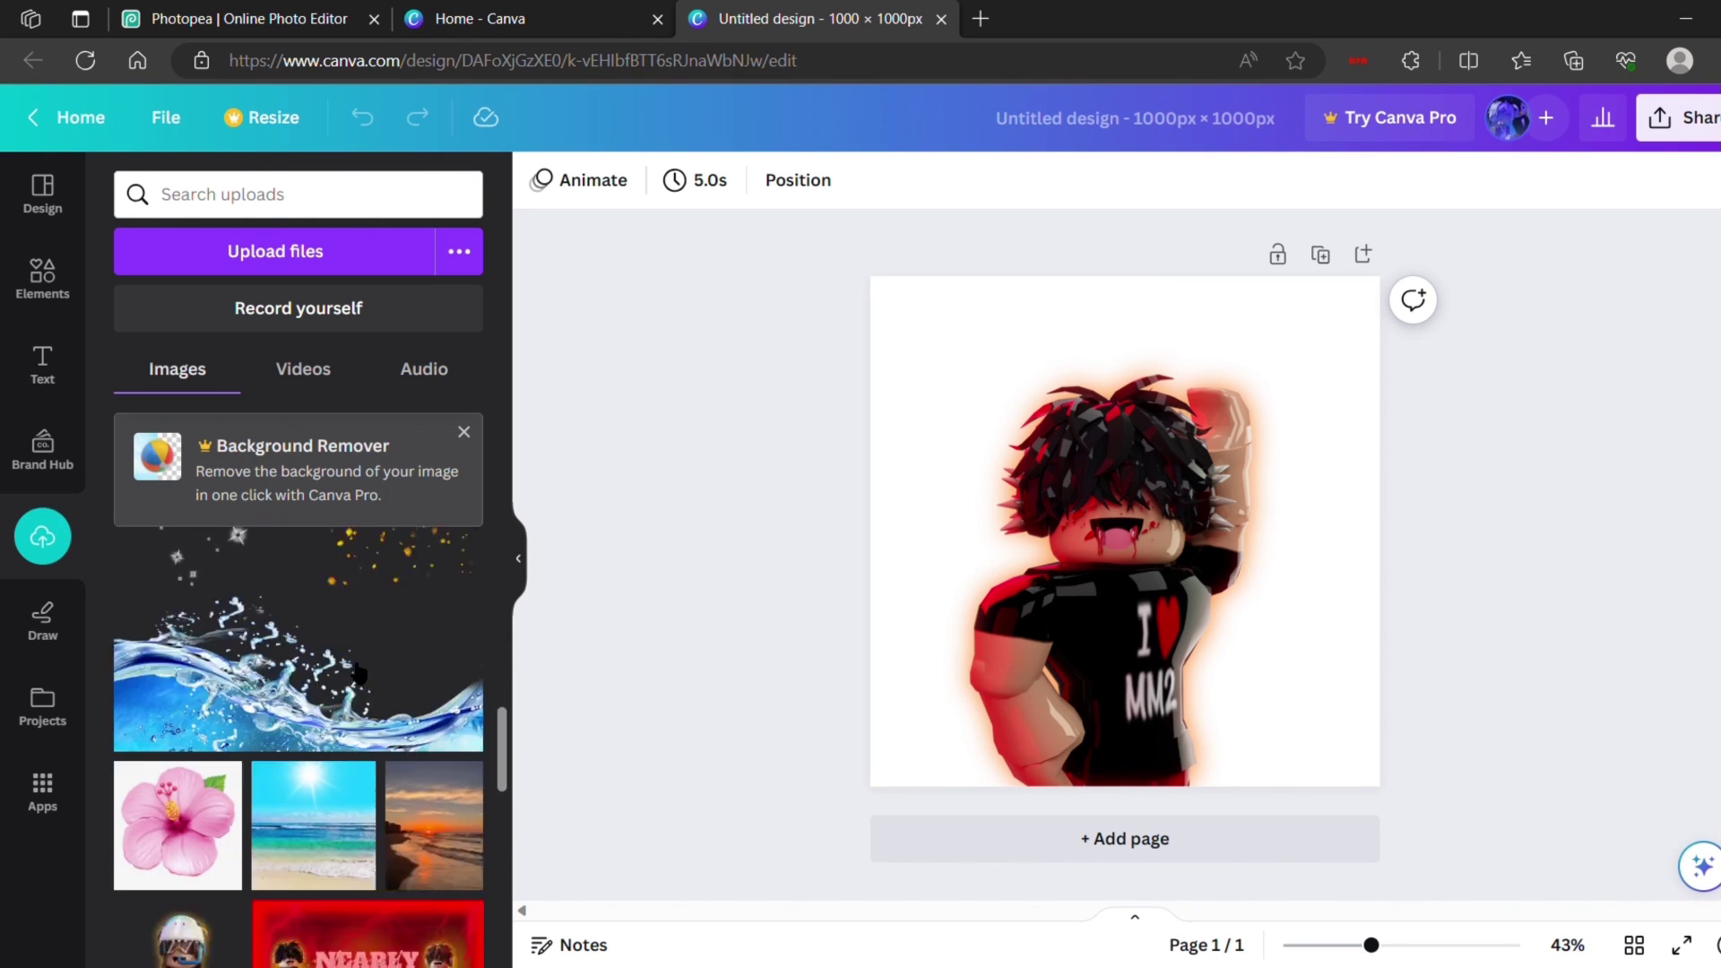
pyautogui.scroll(-10, 357, 672)
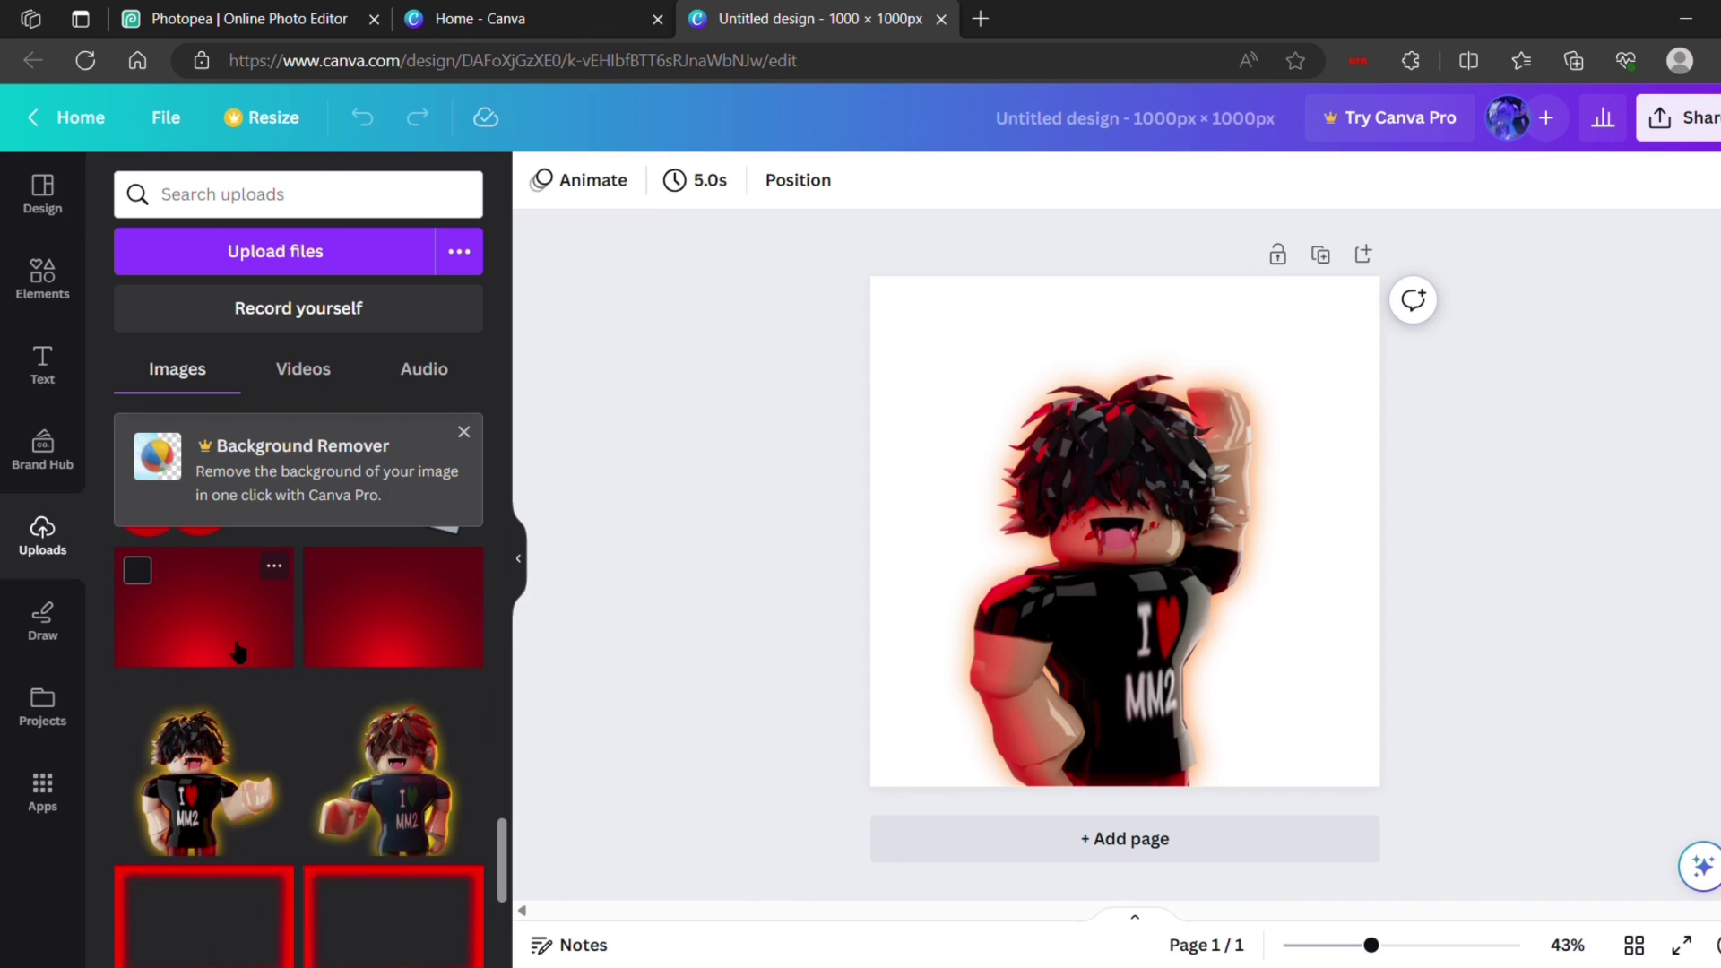
pyautogui.click(238, 651)
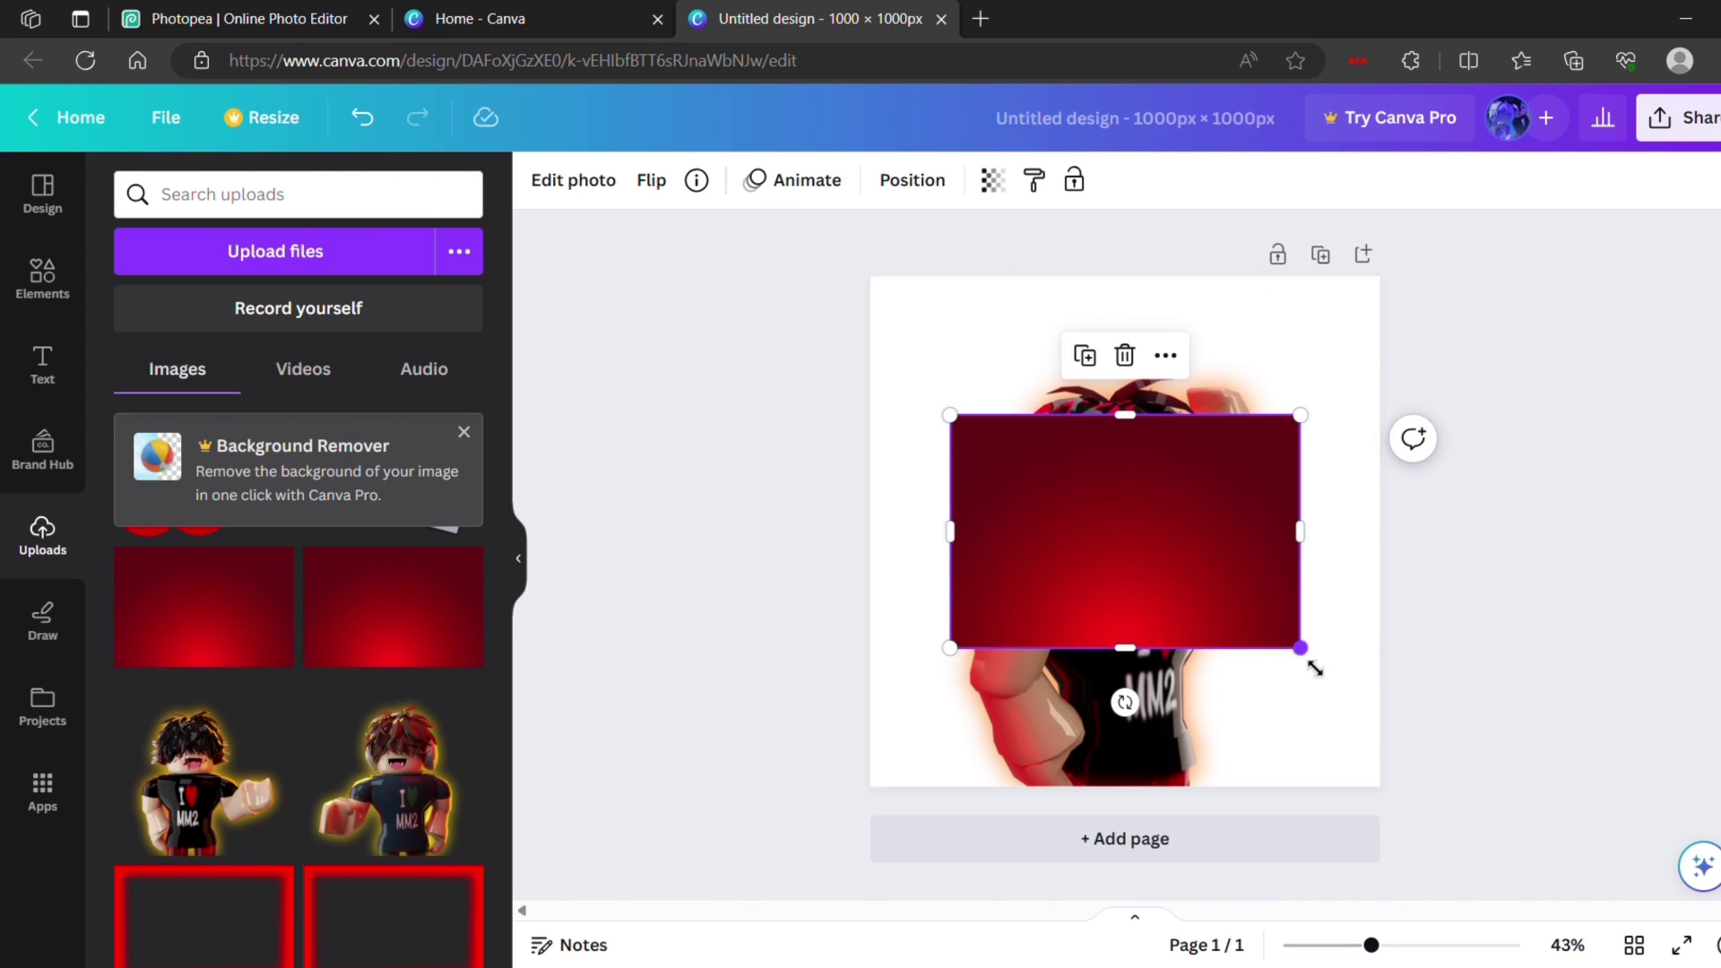
pyautogui.moveTo(1310, 660); pyautogui.dragTo(1523, 900)
pyautogui.moveTo(1352, 749); pyautogui.dragTo(1240, 723)
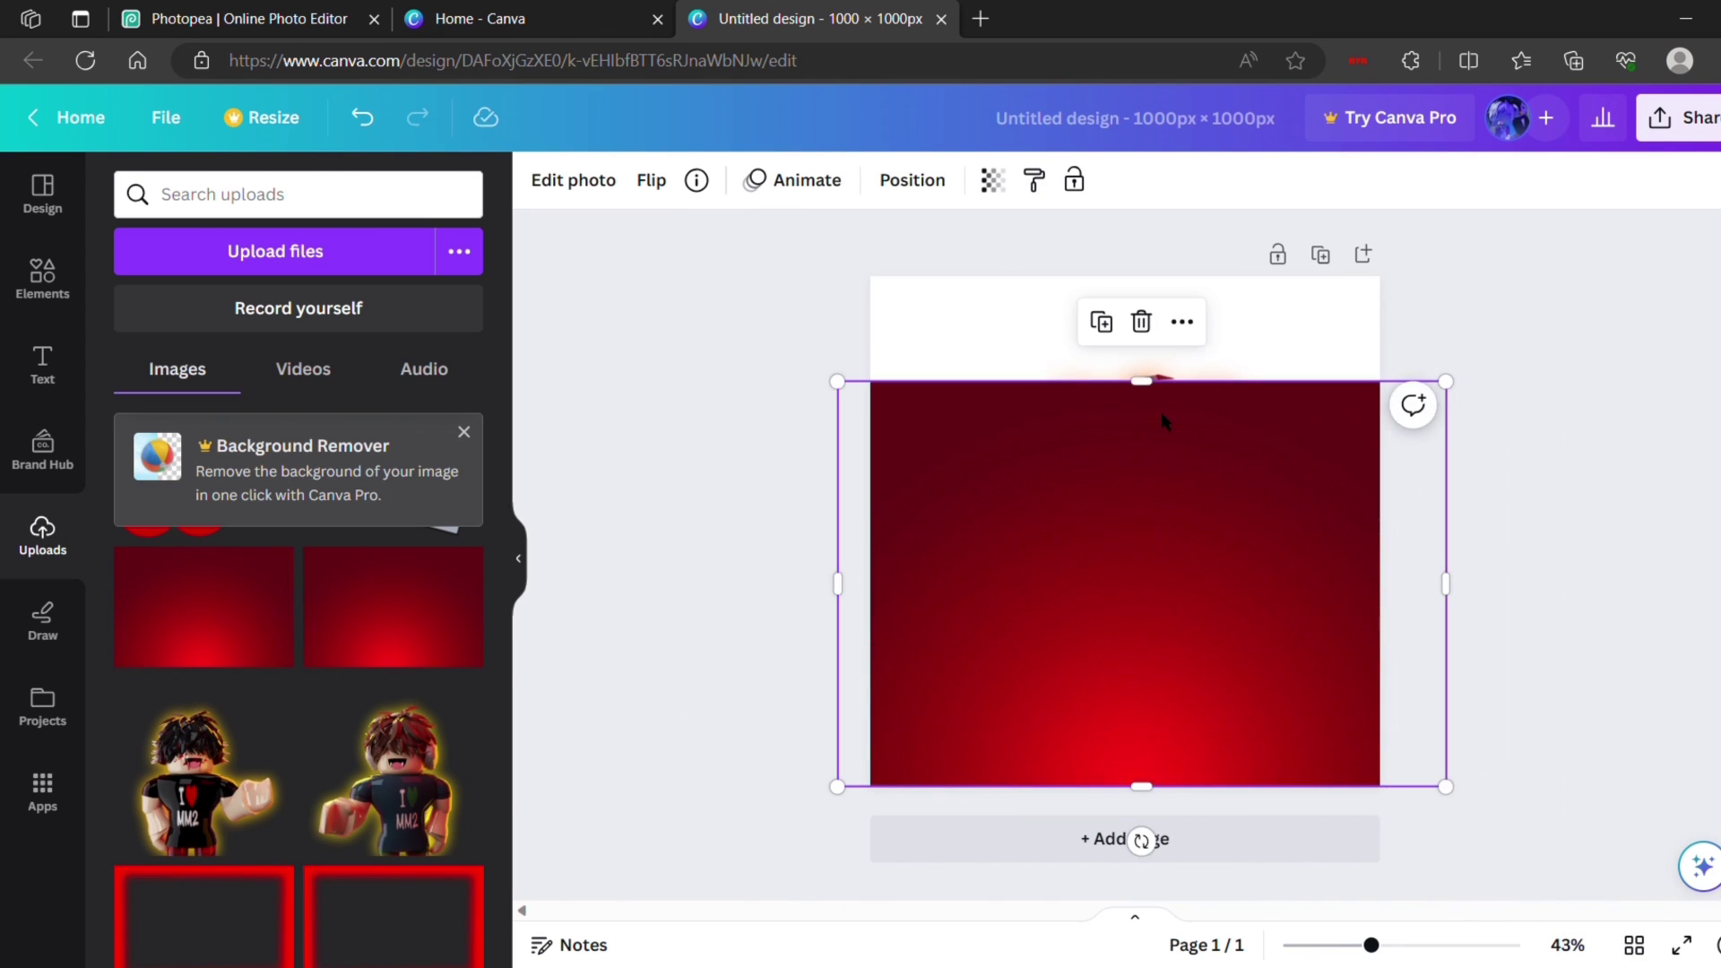
pyautogui.moveTo(1146, 384); pyautogui.dragTo(1202, 240)
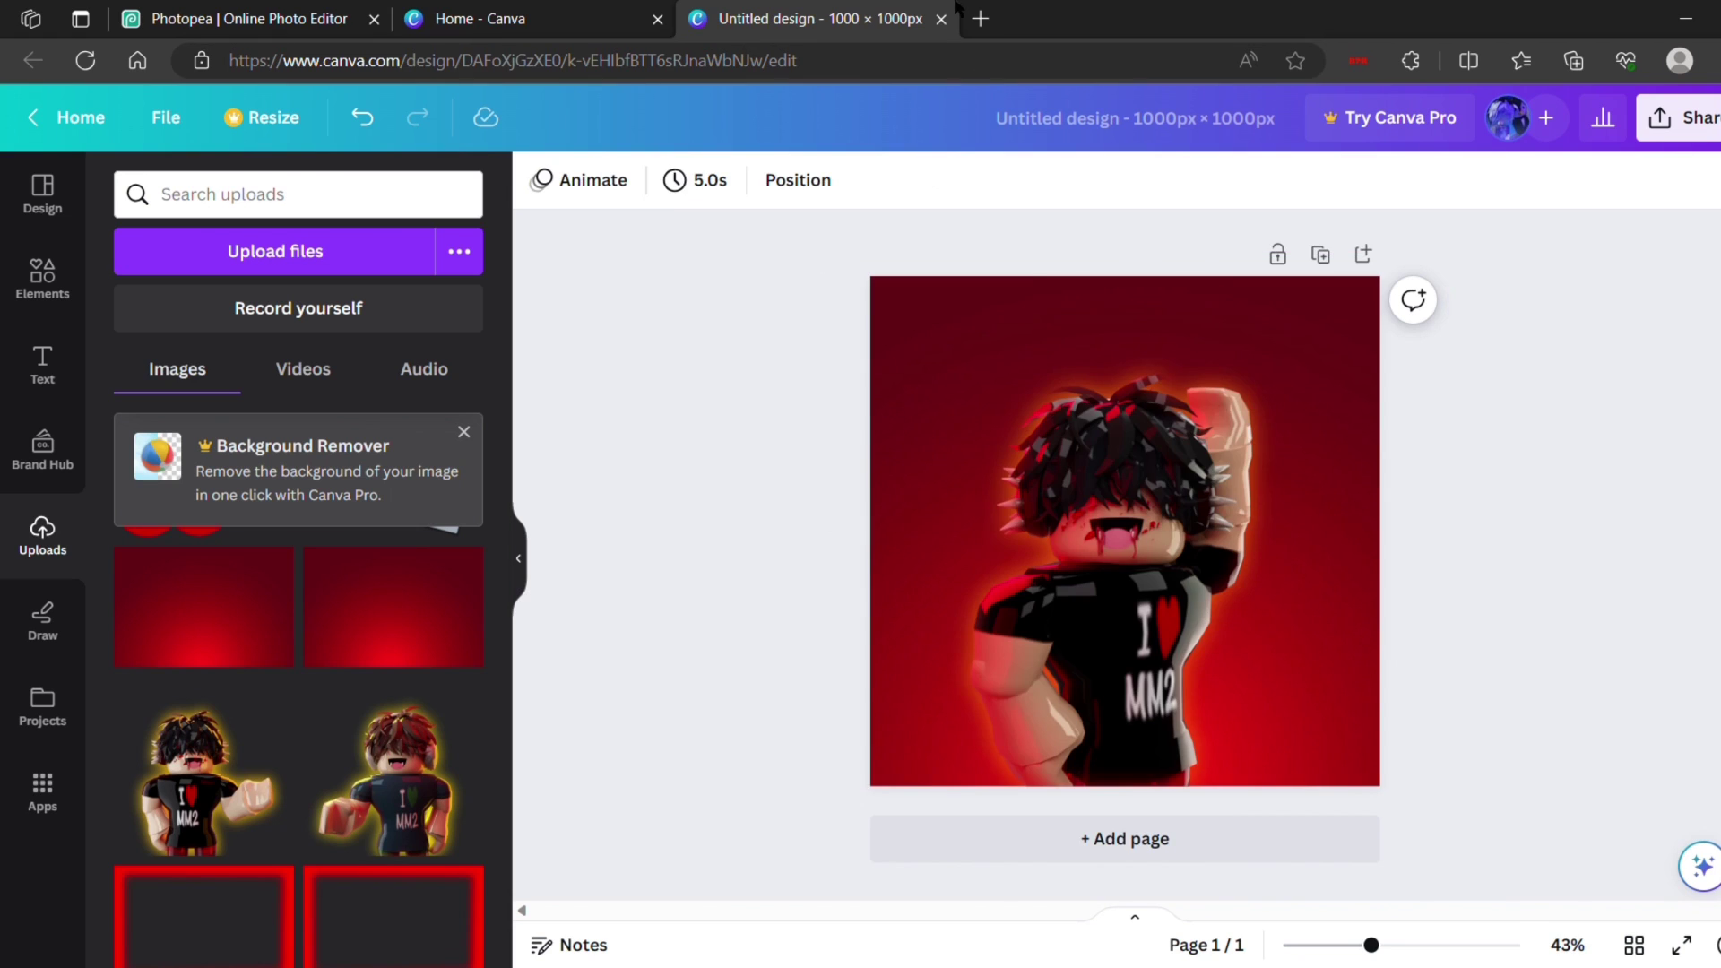
# Search the web in a new browser tab for "red ray background" and open the very dark red ray image.
pyautogui.click(981, 18)
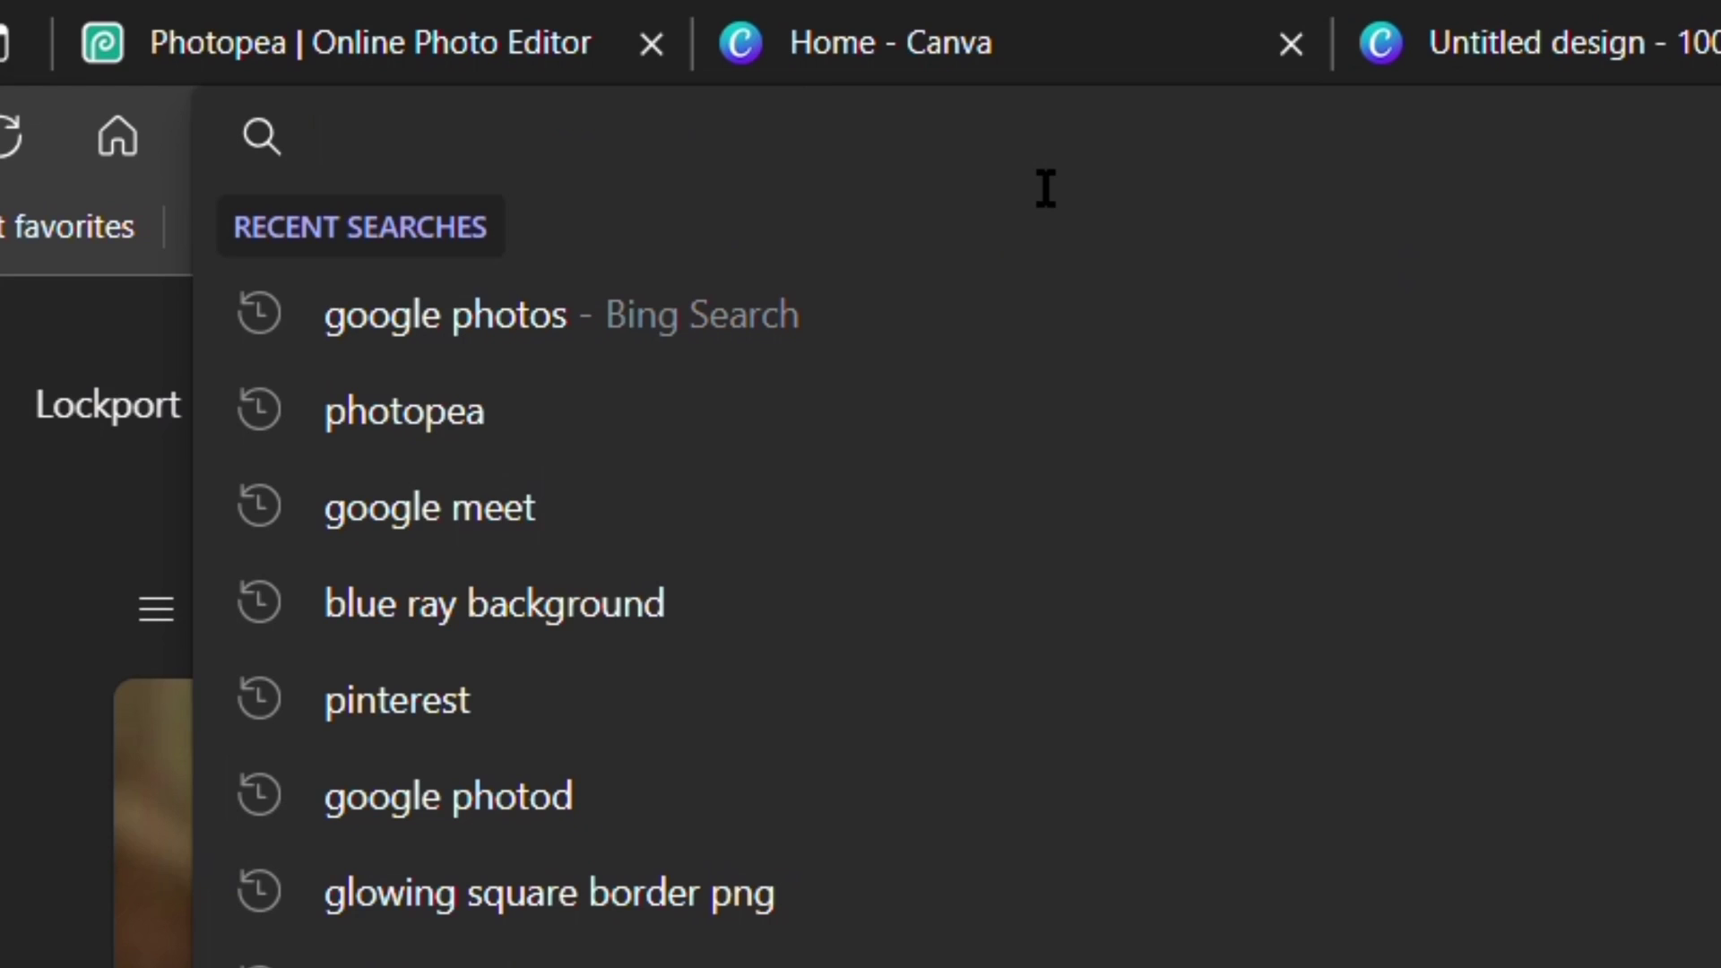
pyautogui.write('ray')
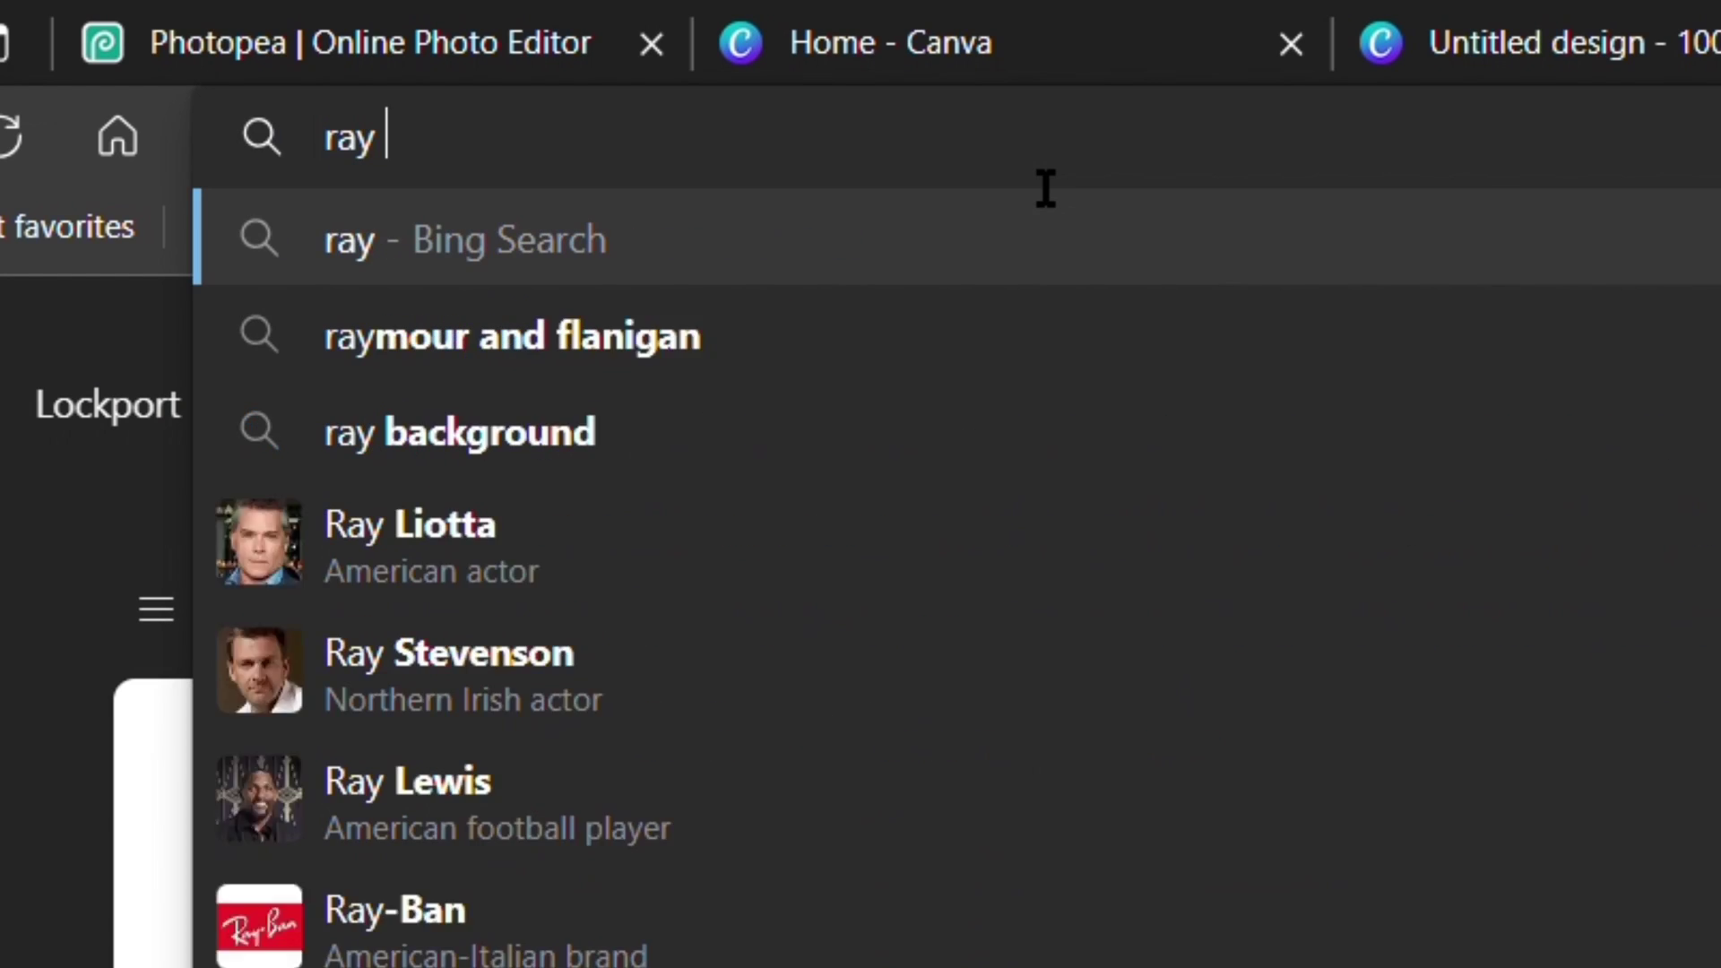
pyautogui.press('BackSpace')
pyautogui.press('BackSpace')
pyautogui.press('BackSpace')
pyautogui.write('red ray backr')
pyautogui.press('Down')
pyautogui.press('Return')
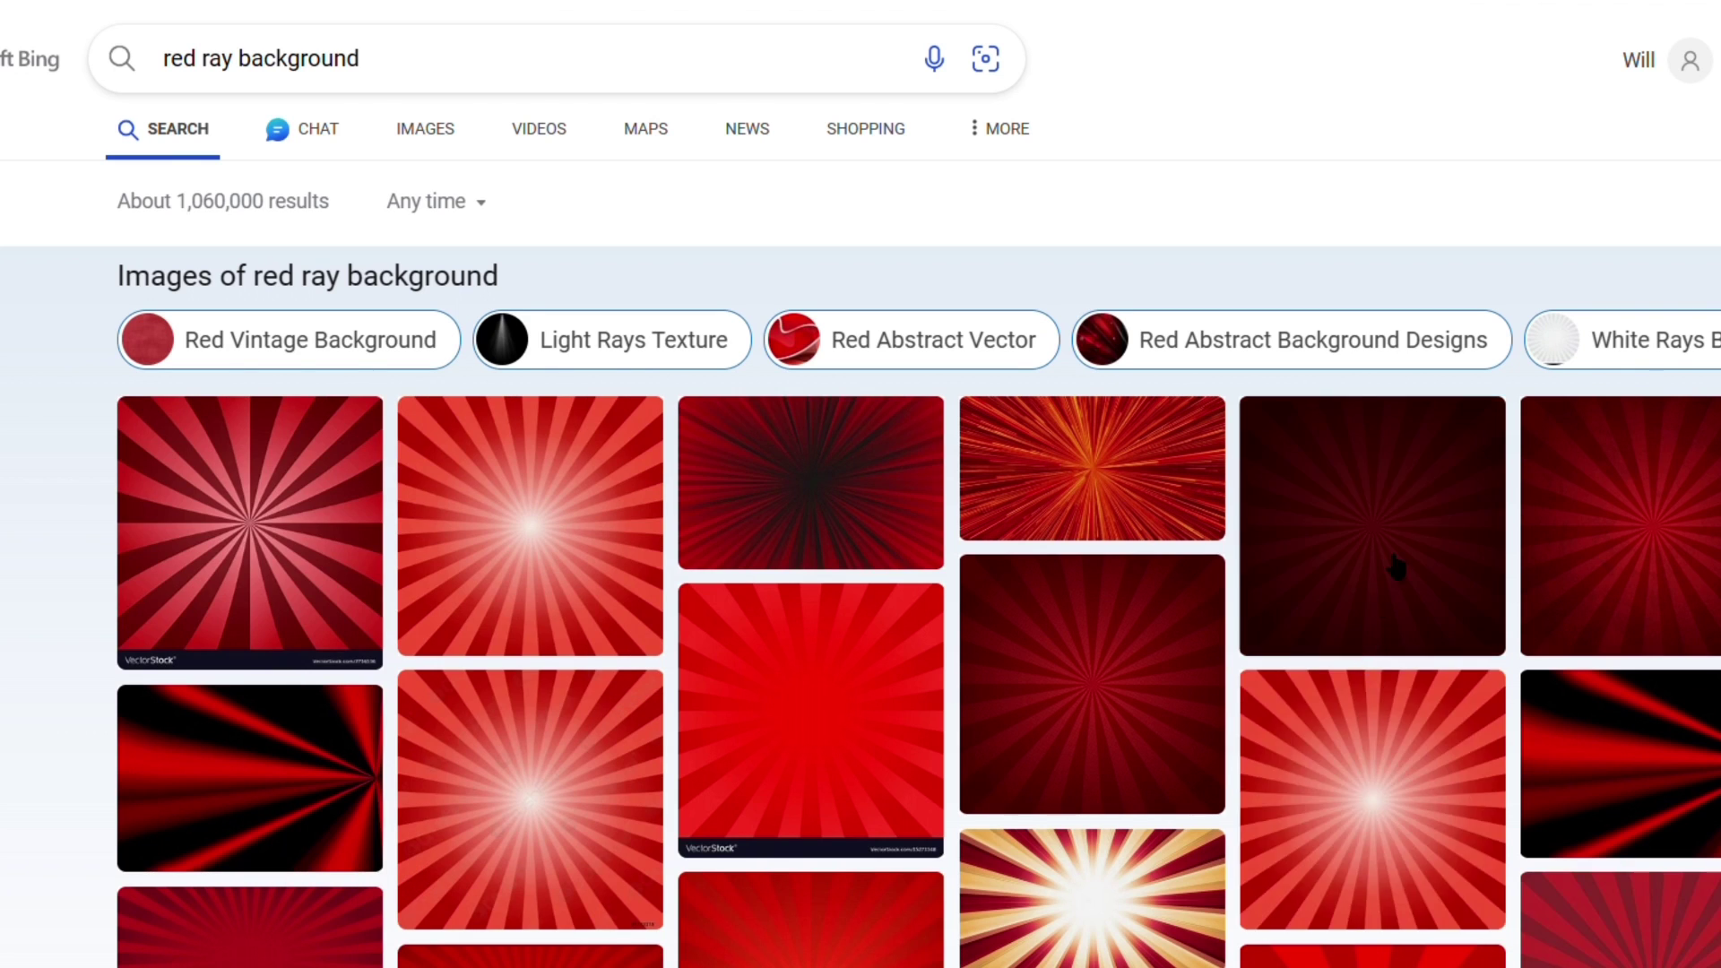
pyautogui.click(1394, 568)
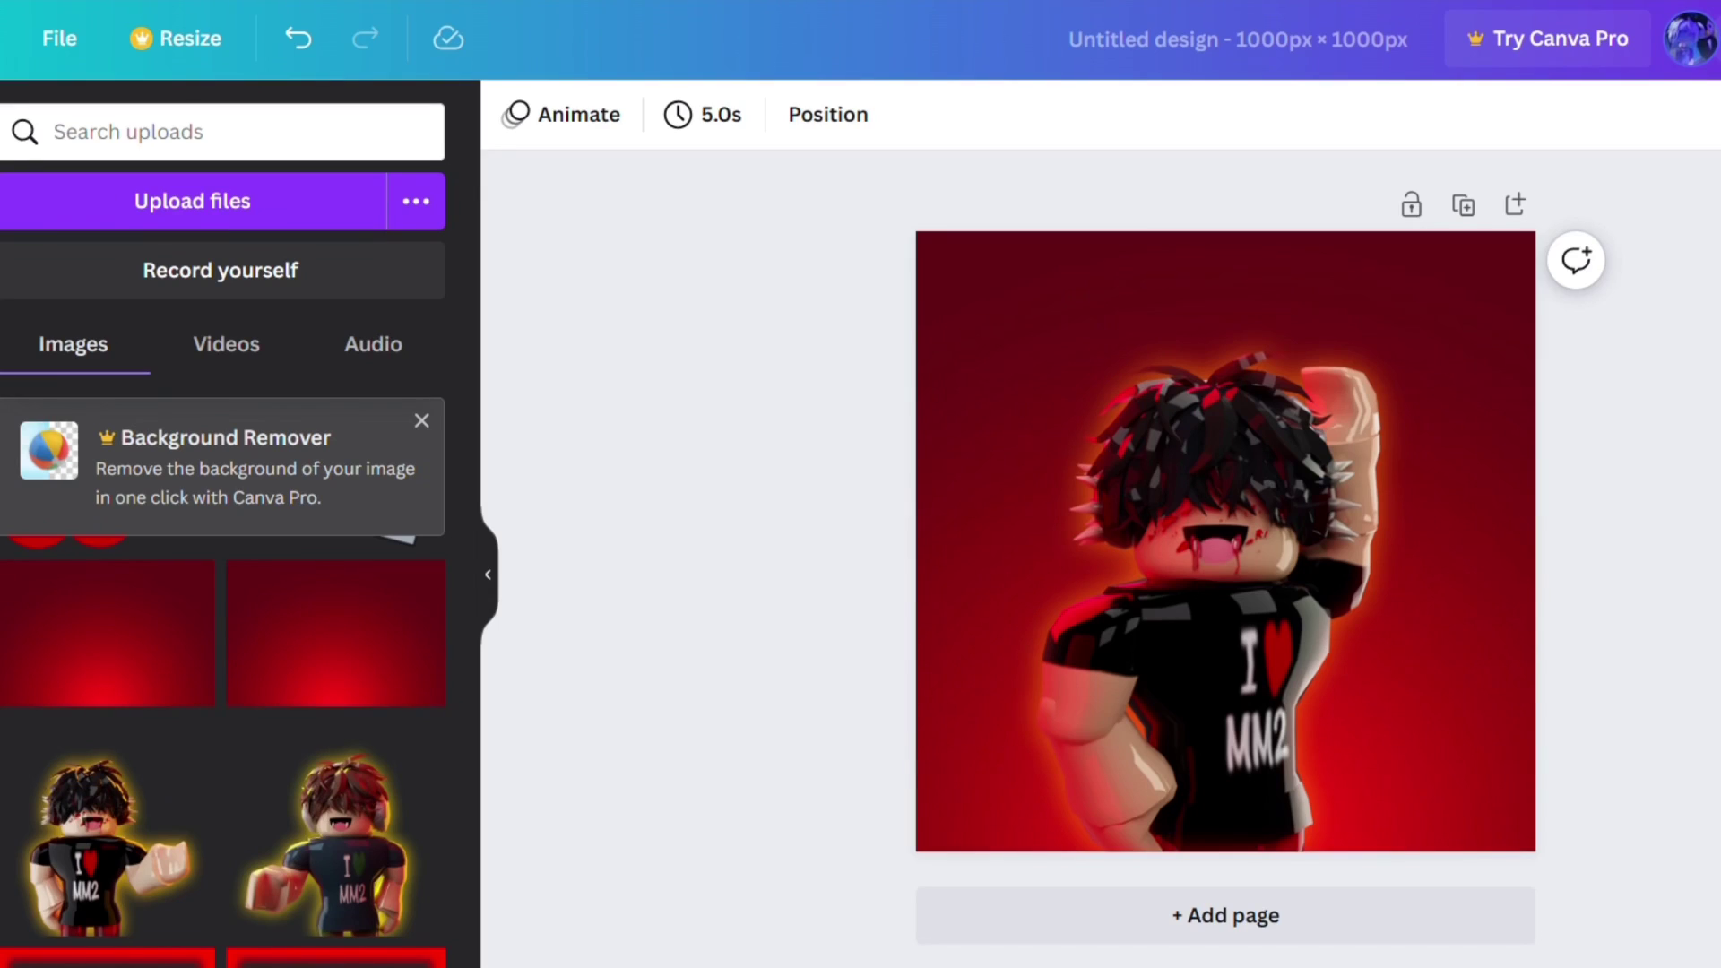
# Try setting the avatar picture as the page background and enlarging the red ray image over it, and undo the attempts.
pyautogui.click(1441, 734)
pyautogui.rightClick(1416, 632)
pyautogui.click(1497, 557)
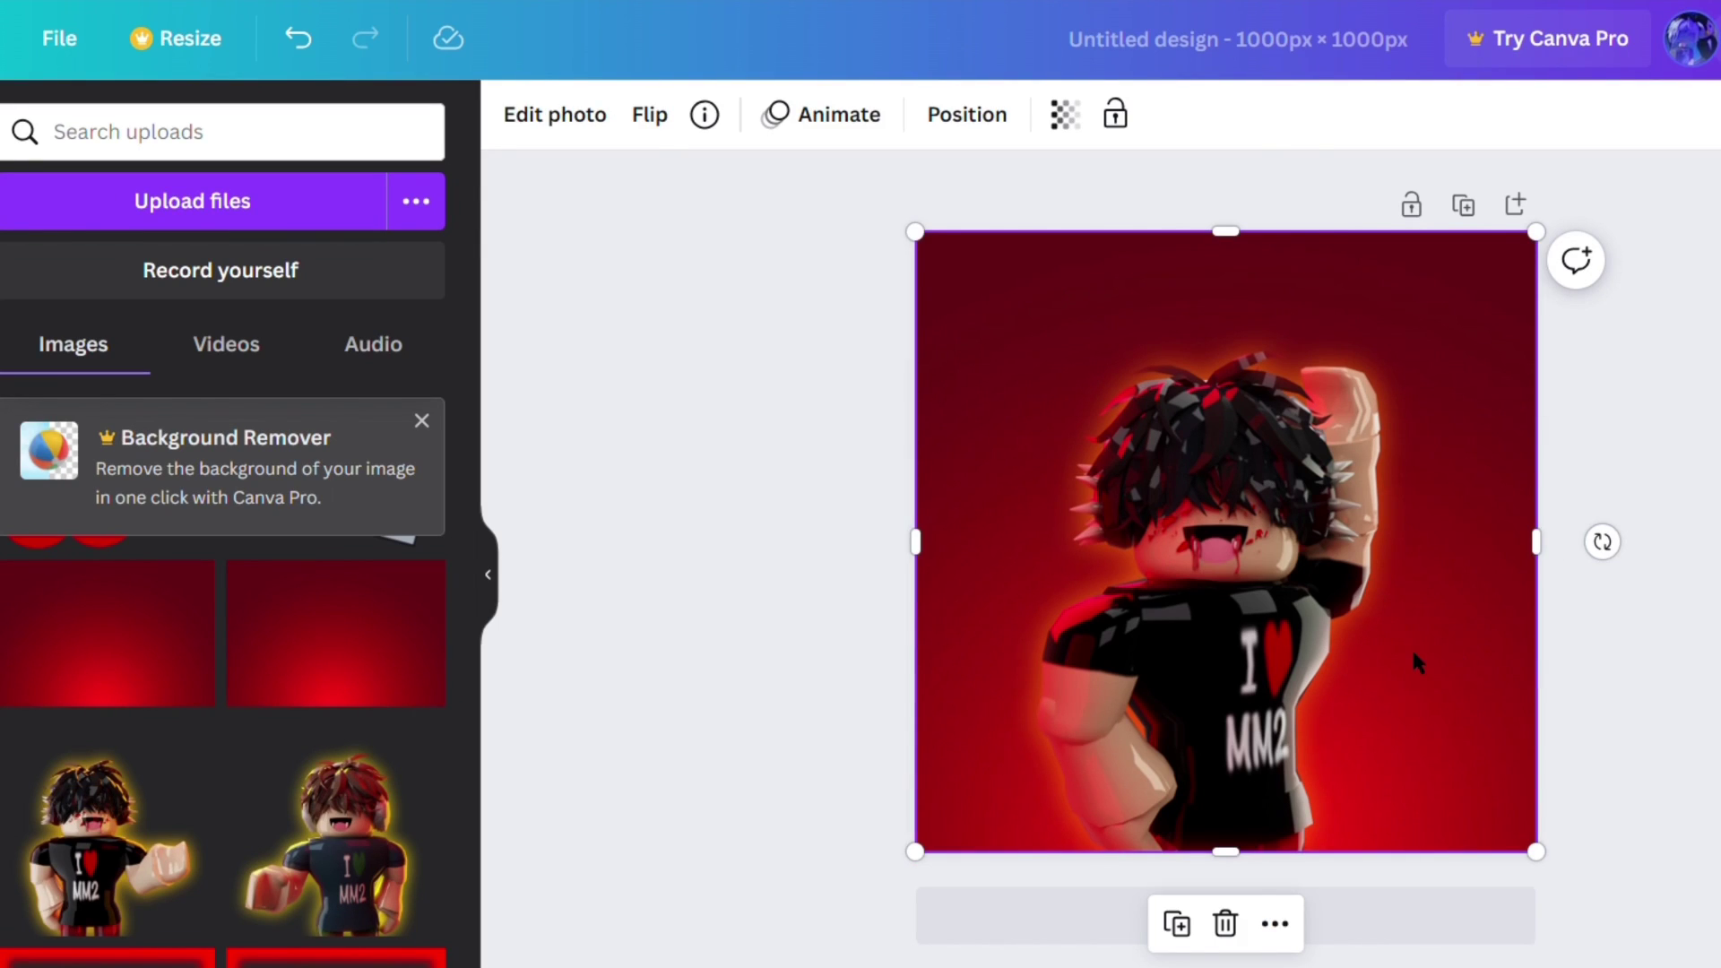
pyautogui.moveTo(1456, 768); pyautogui.dragTo(1536, 852)
pyautogui.click(298, 38)
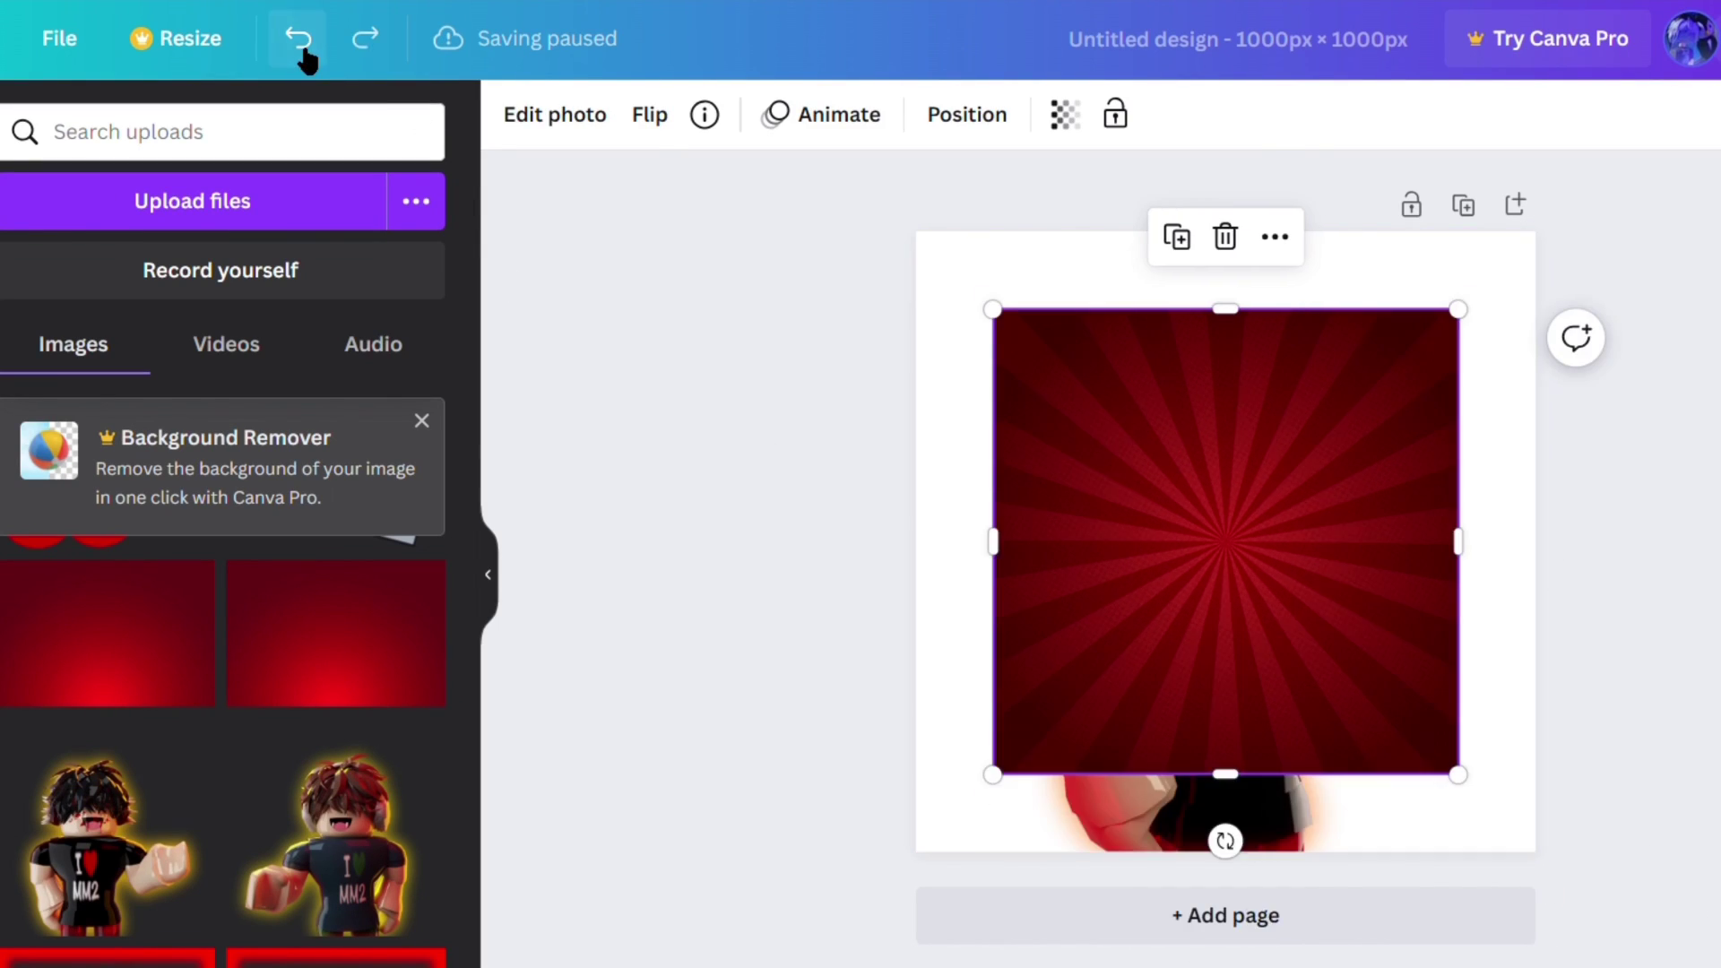
pyautogui.click(298, 37)
pyautogui.rightClick(1094, 431)
pyautogui.click(1202, 522)
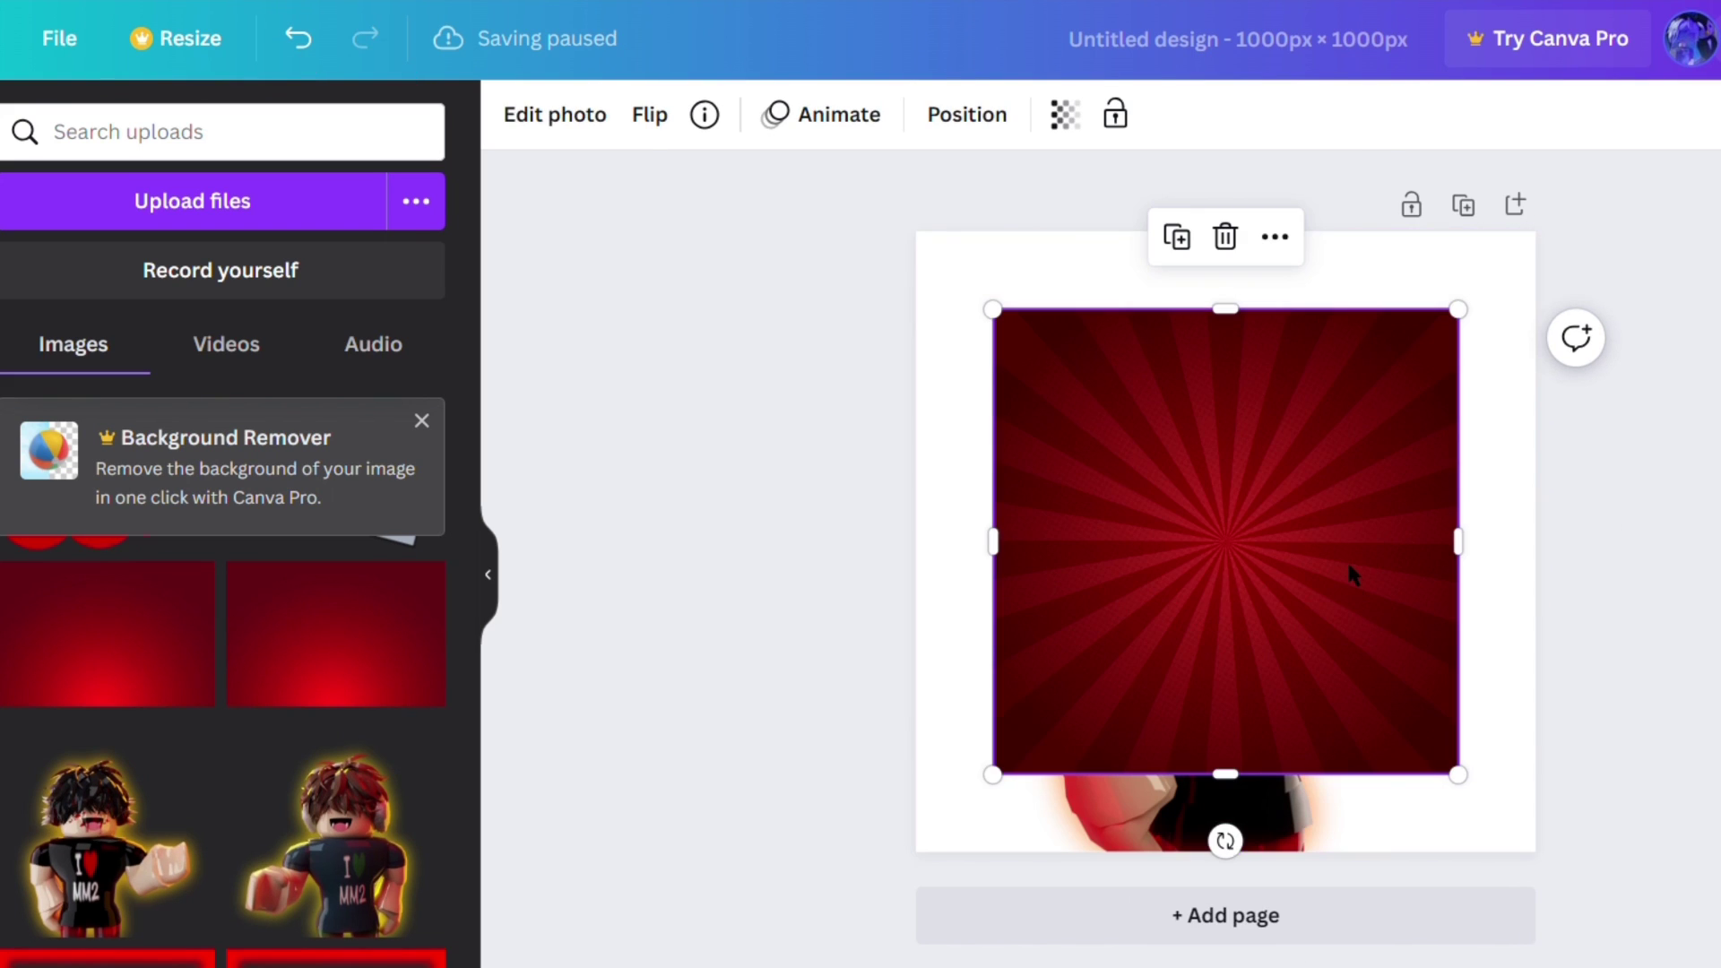
pyautogui.click(298, 38)
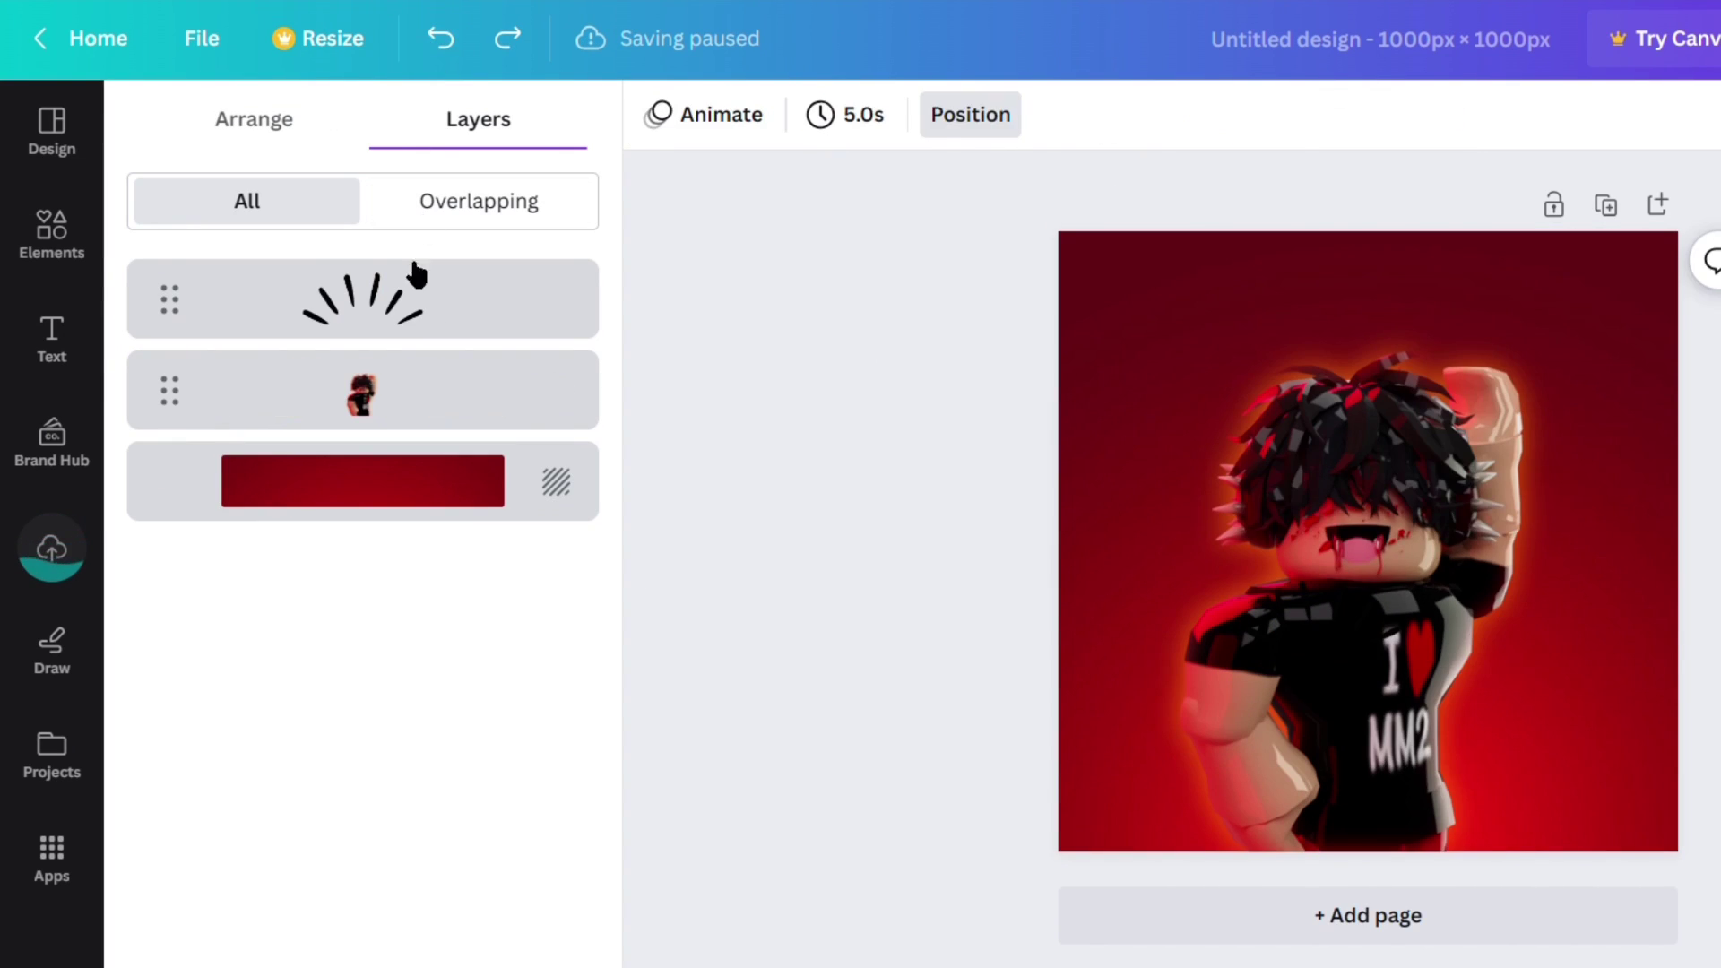
# Place the page-sized red ray image behind the avatar and set its transparency to 46.
pyautogui.click(578, 354)
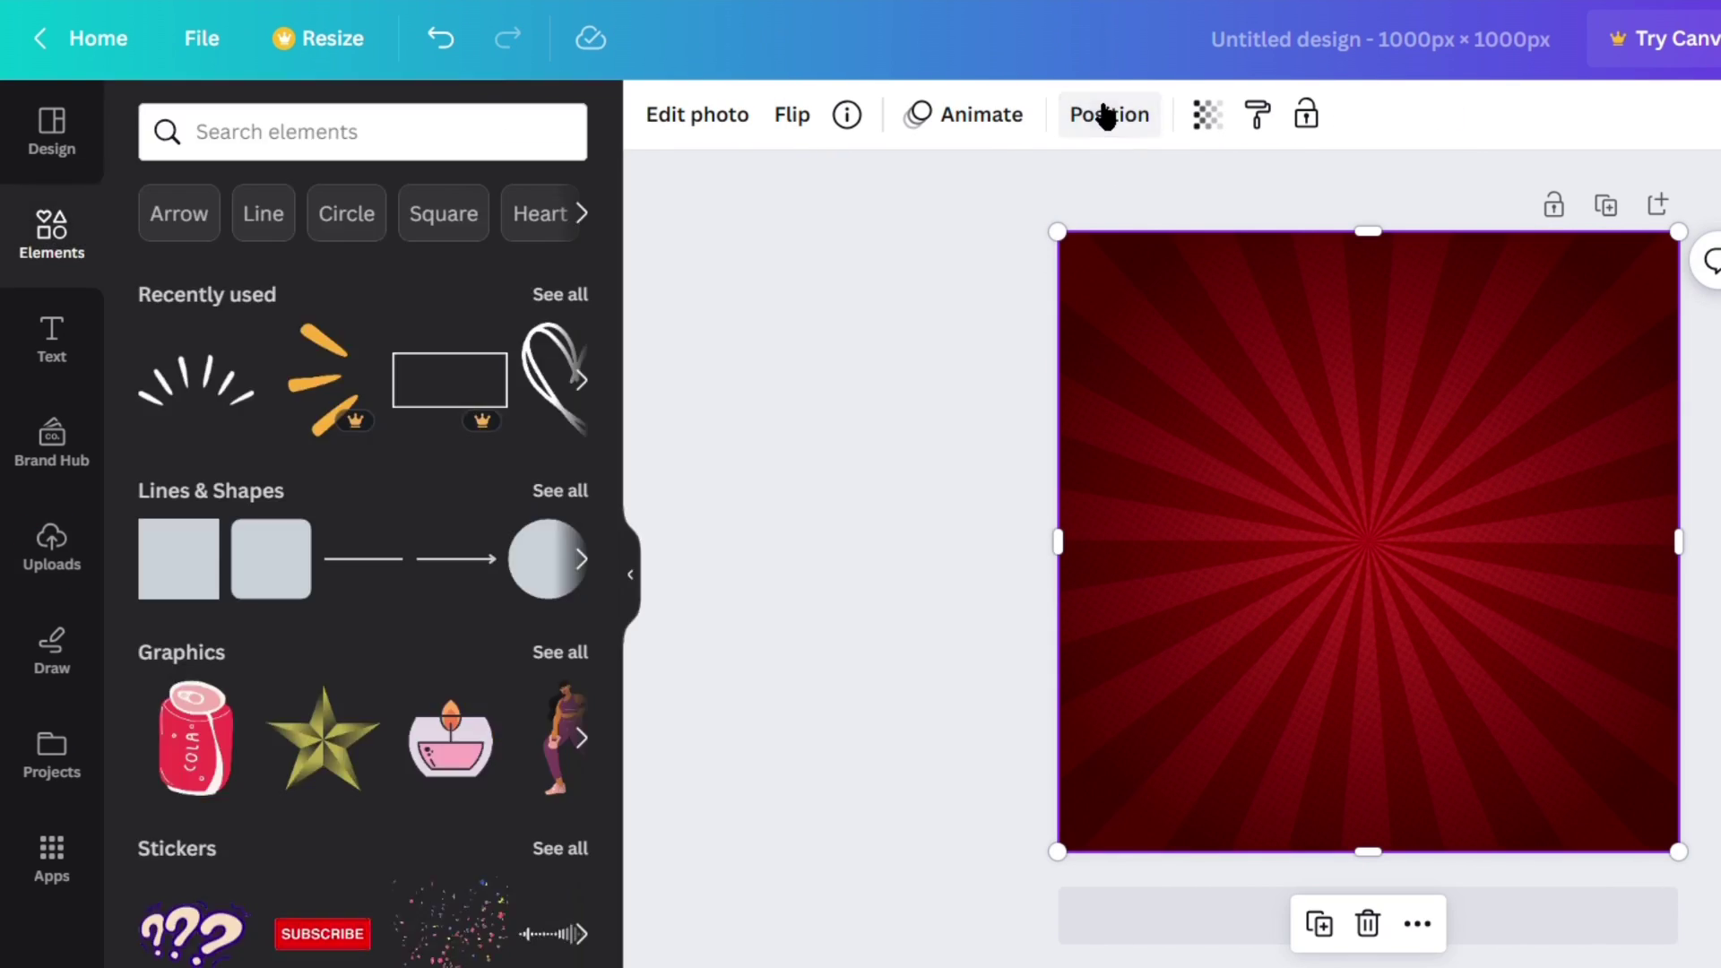
pyautogui.click(1107, 114)
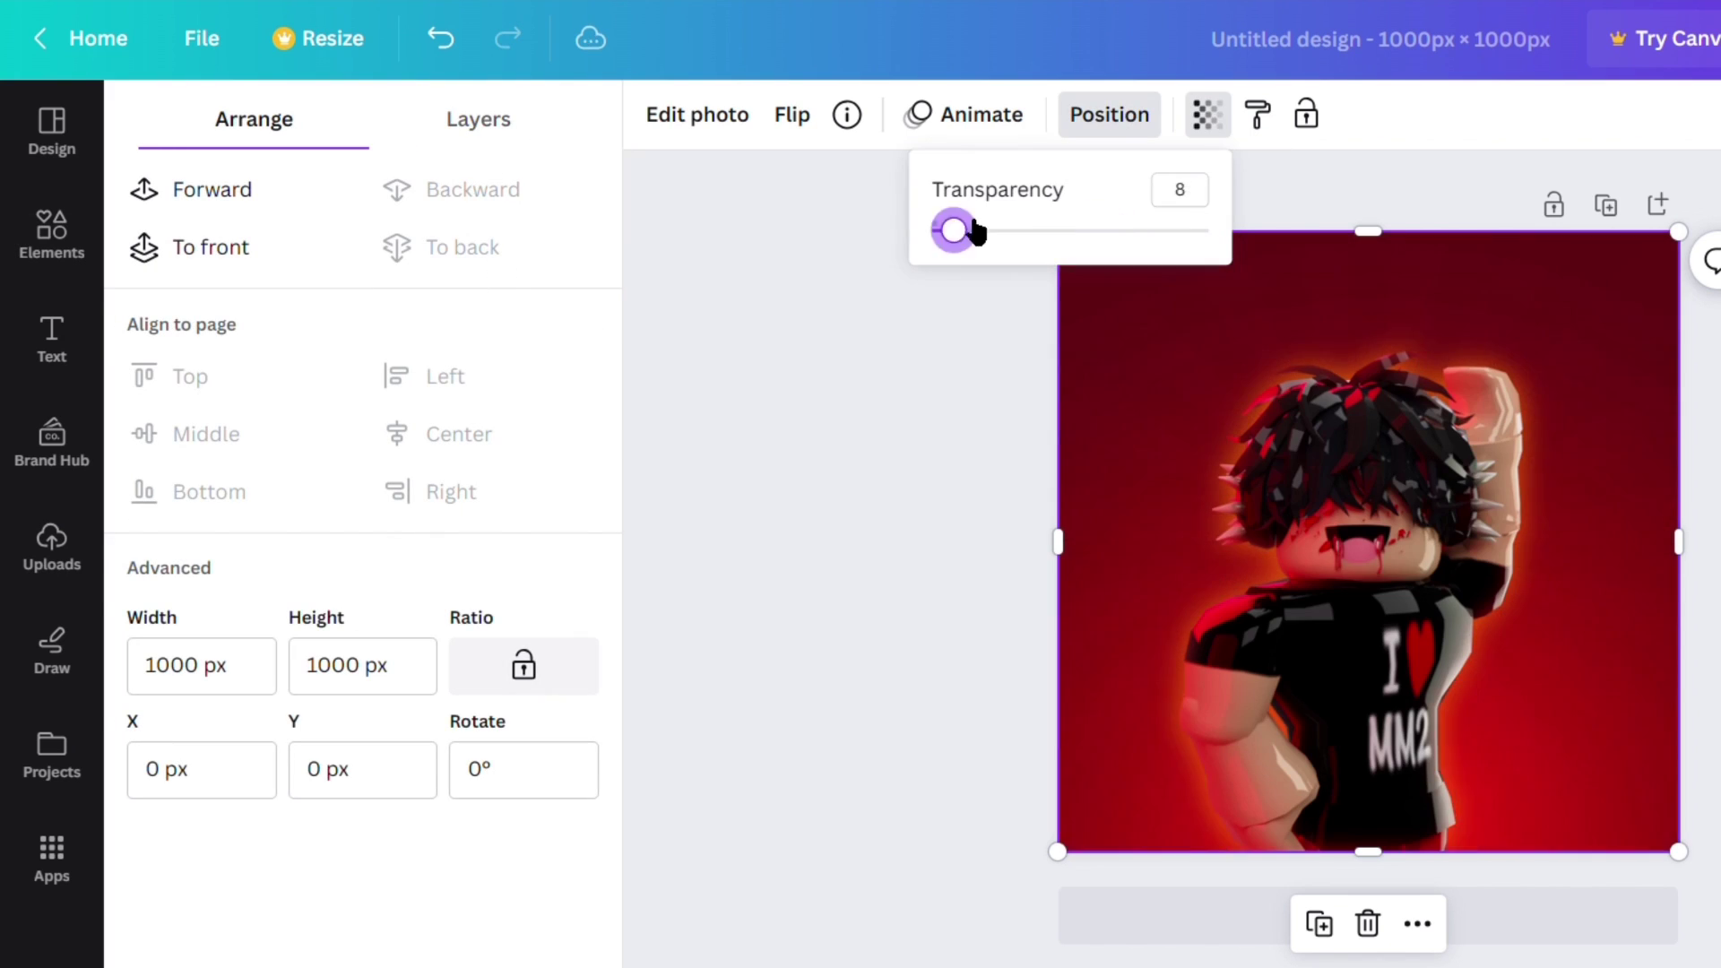
pyautogui.moveTo(975, 231); pyautogui.dragTo(1053, 231)
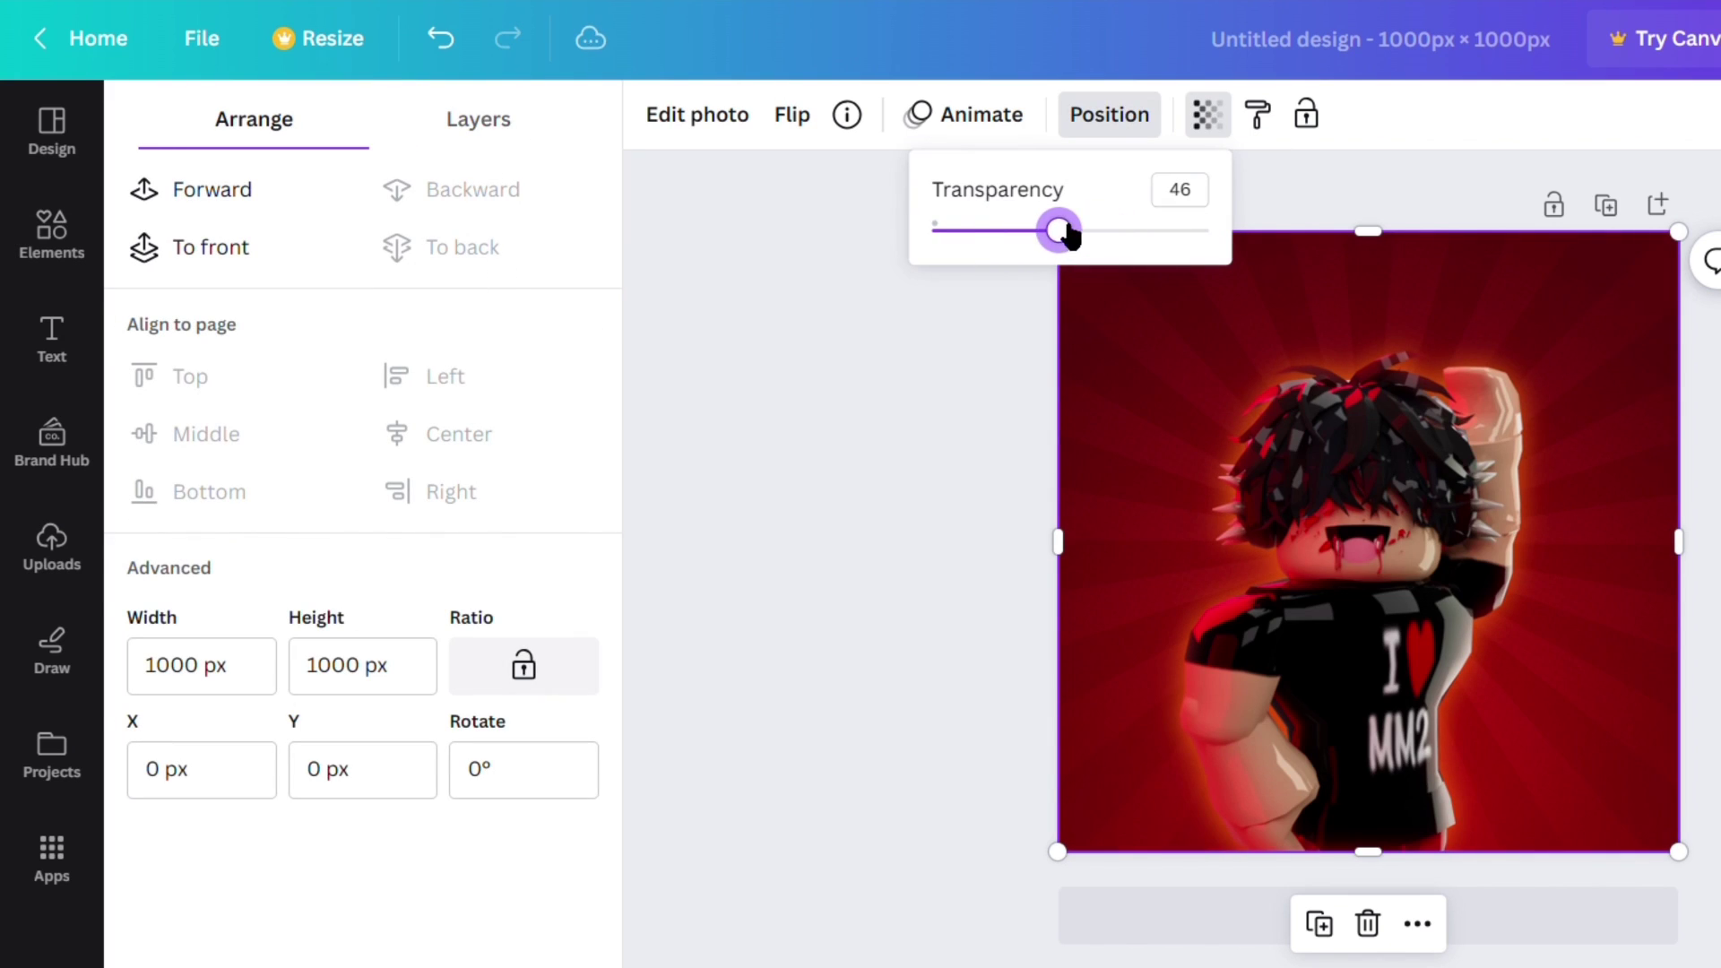
pyautogui.click(777, 460)
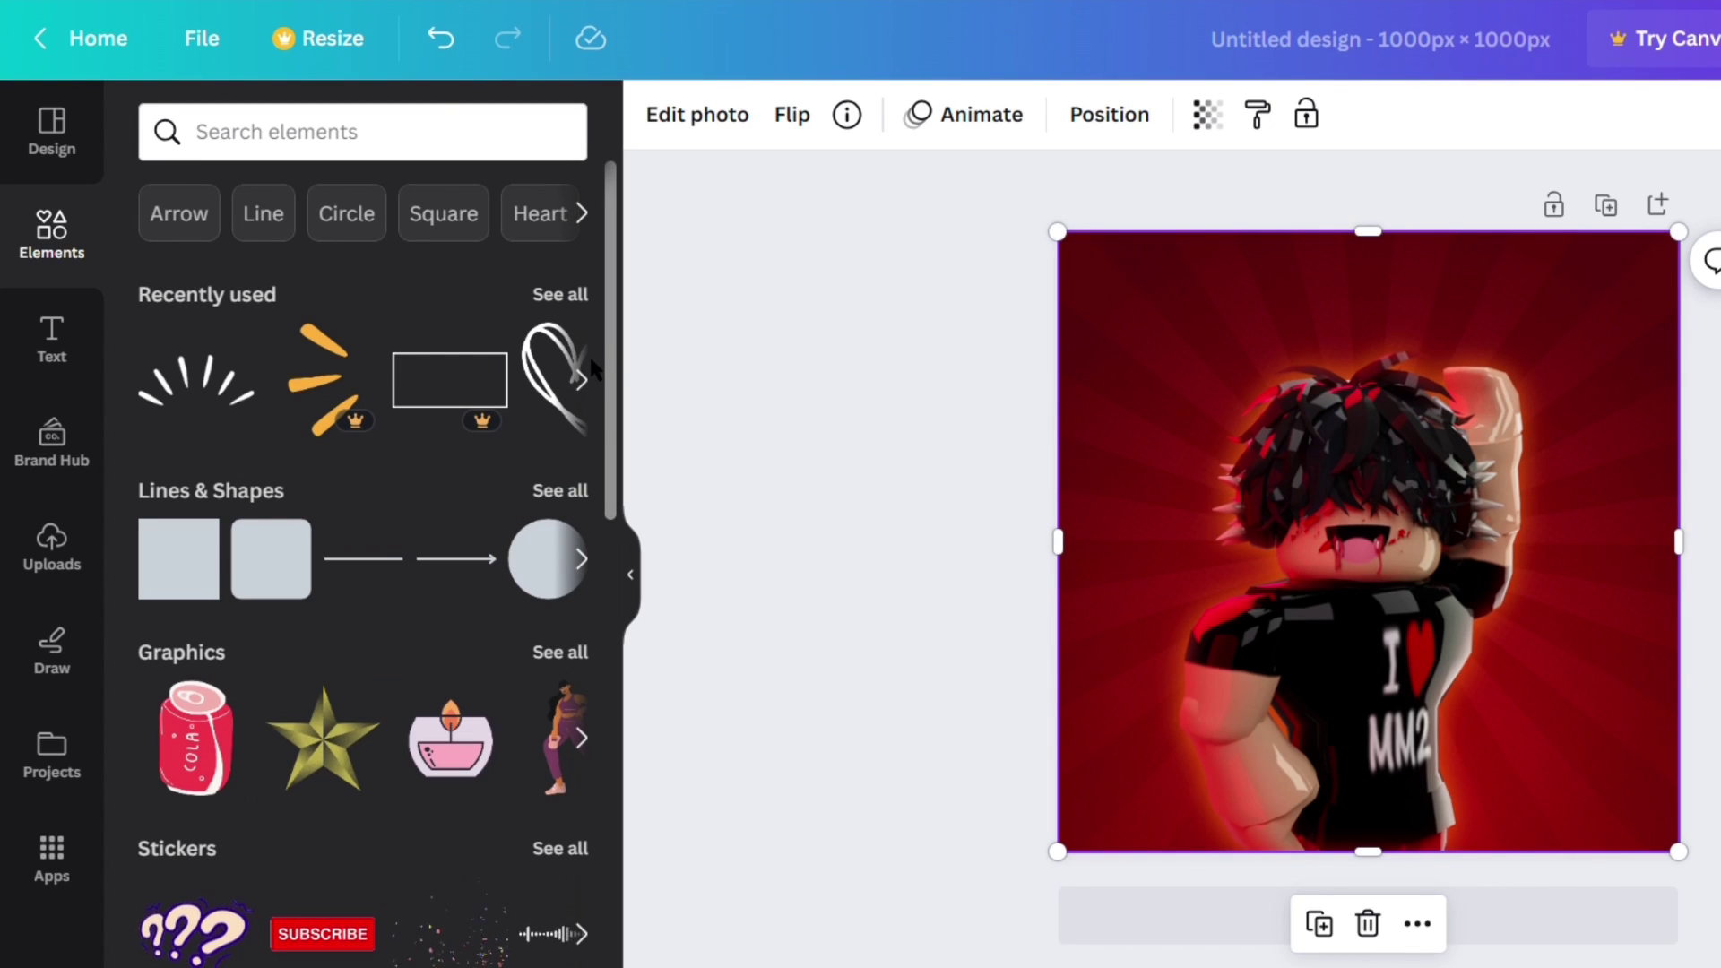
# Add the light flare and a rotated semi-transparent black star from the recently used elements, layered behind the avatar.
pyautogui.click(582, 377)
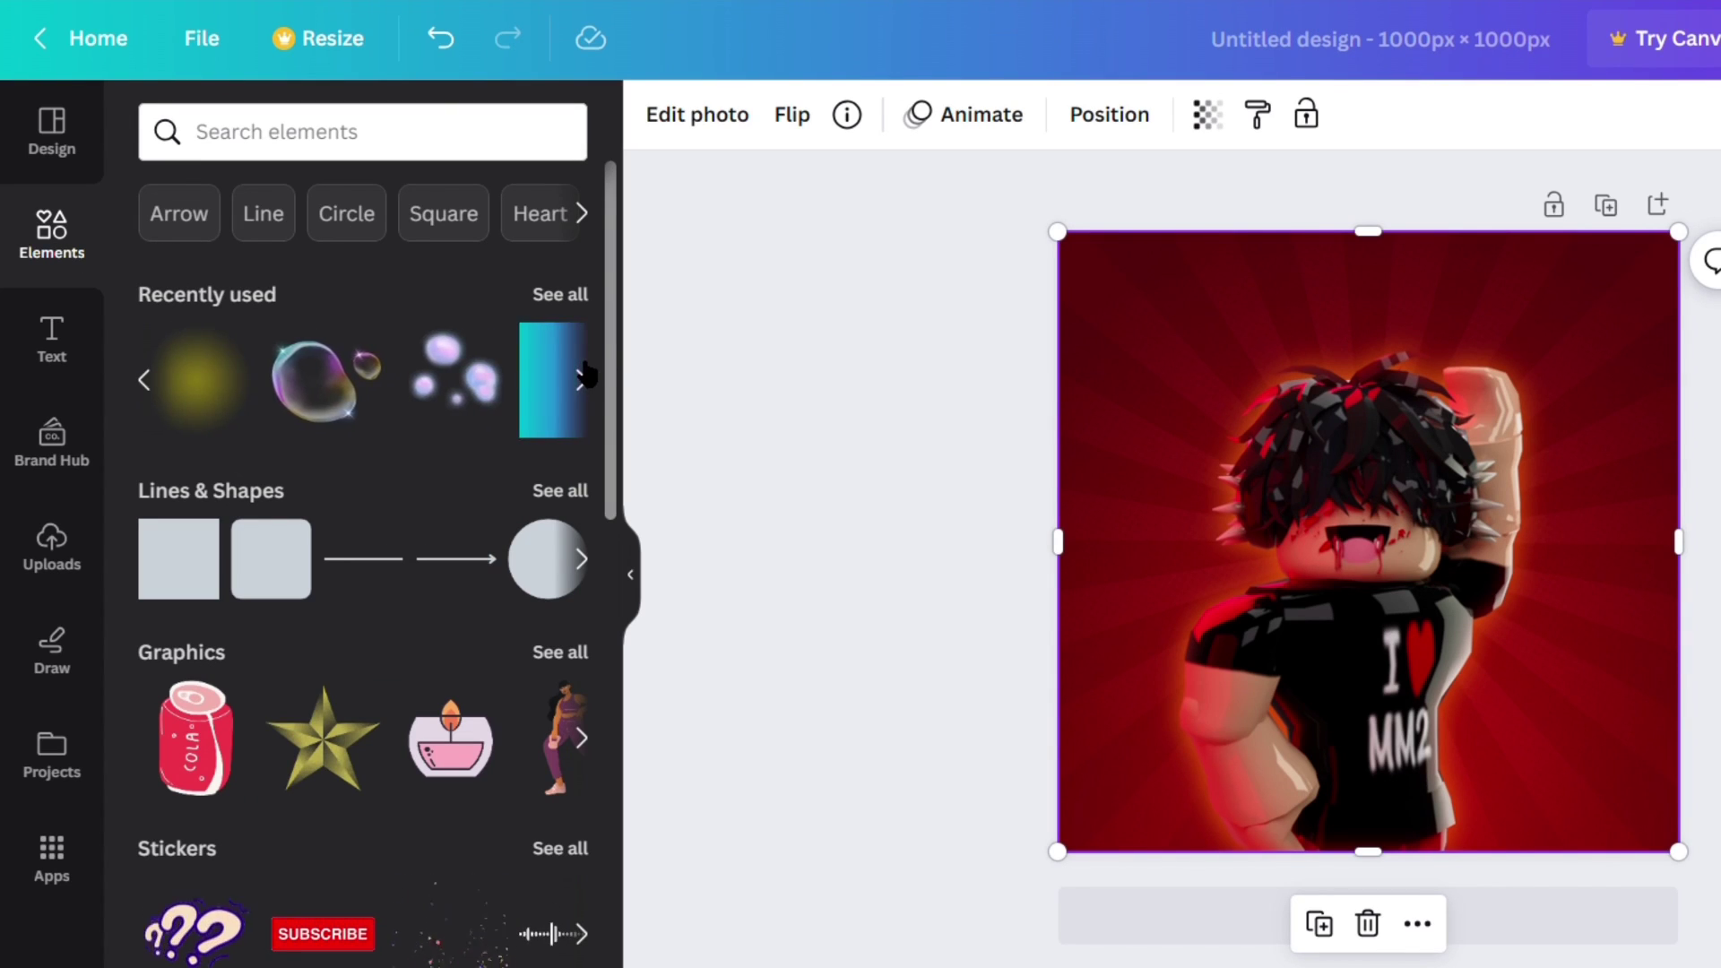
pyautogui.click(578, 375)
pyautogui.click(560, 294)
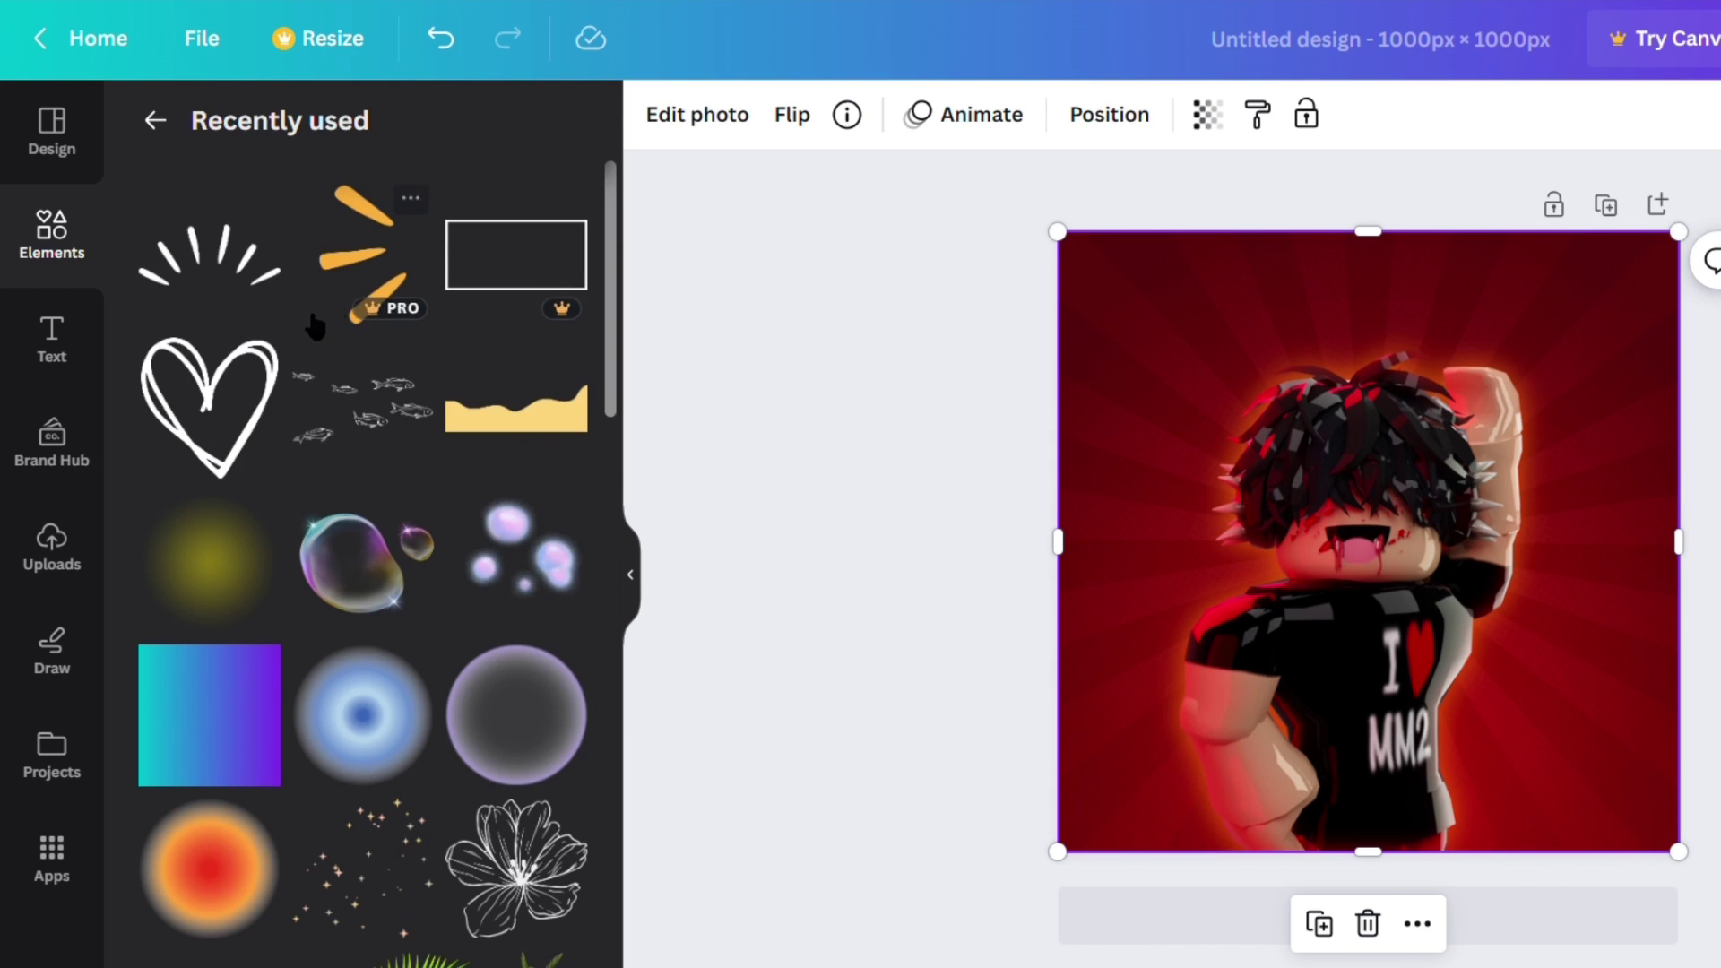
pyautogui.scroll(-10, 314, 328)
pyautogui.scroll(-10, 350, 415)
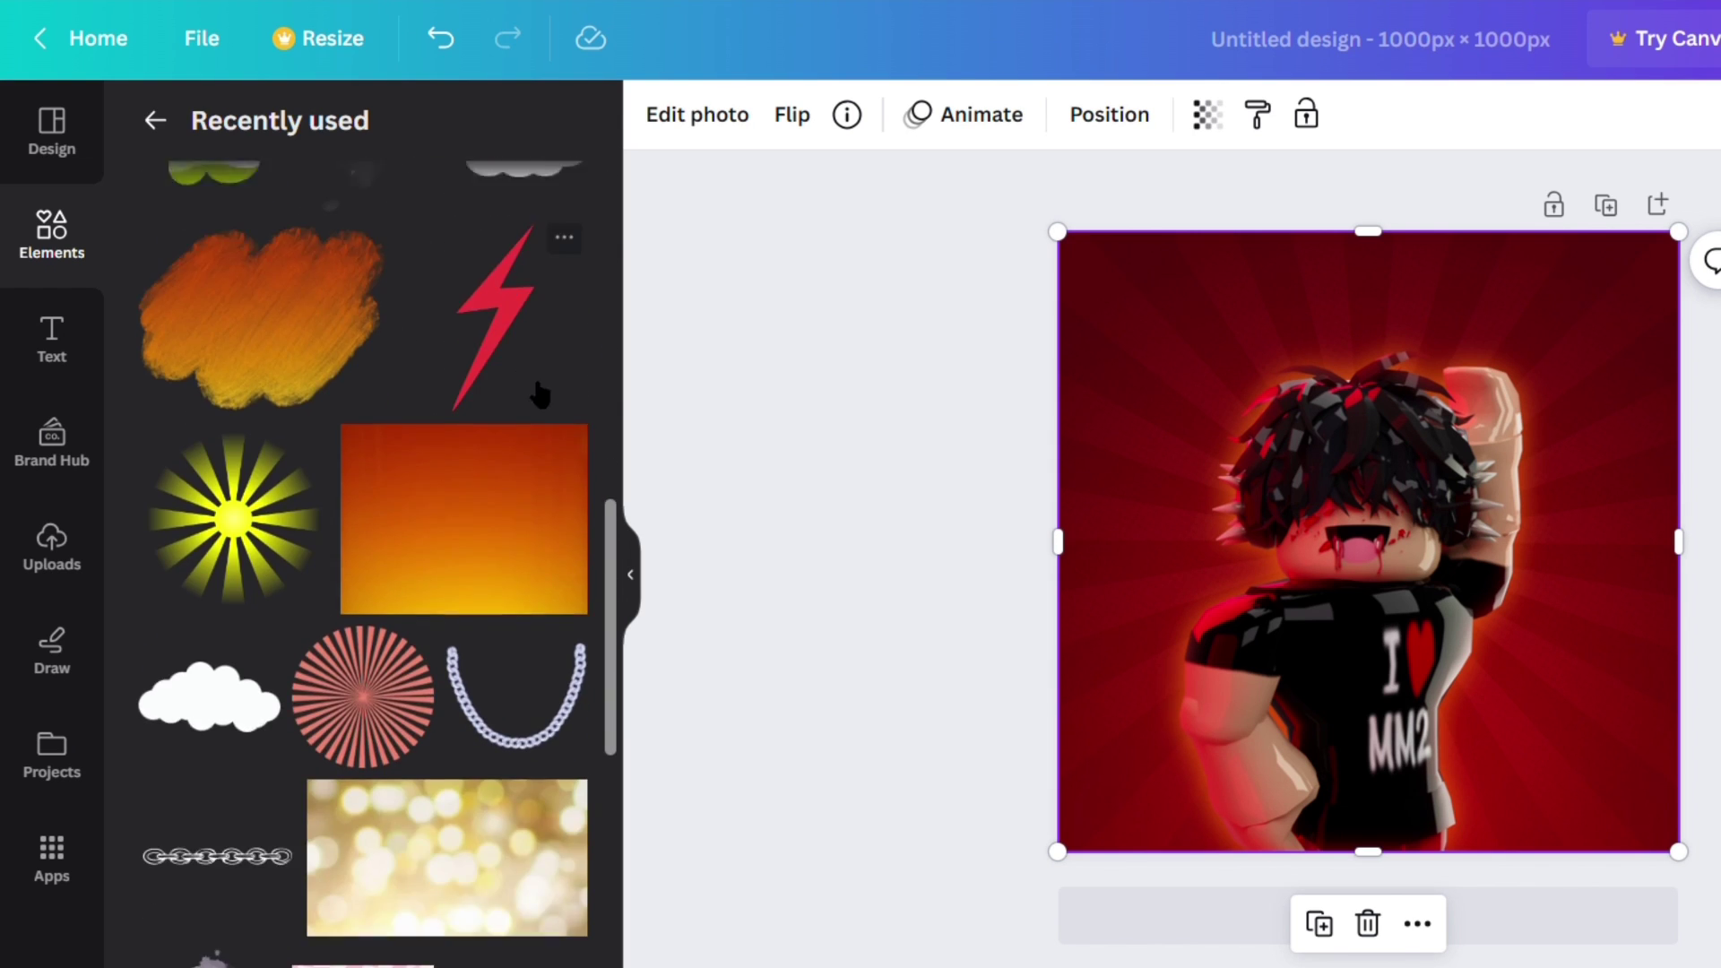
pyautogui.scroll(-3, 498, 410)
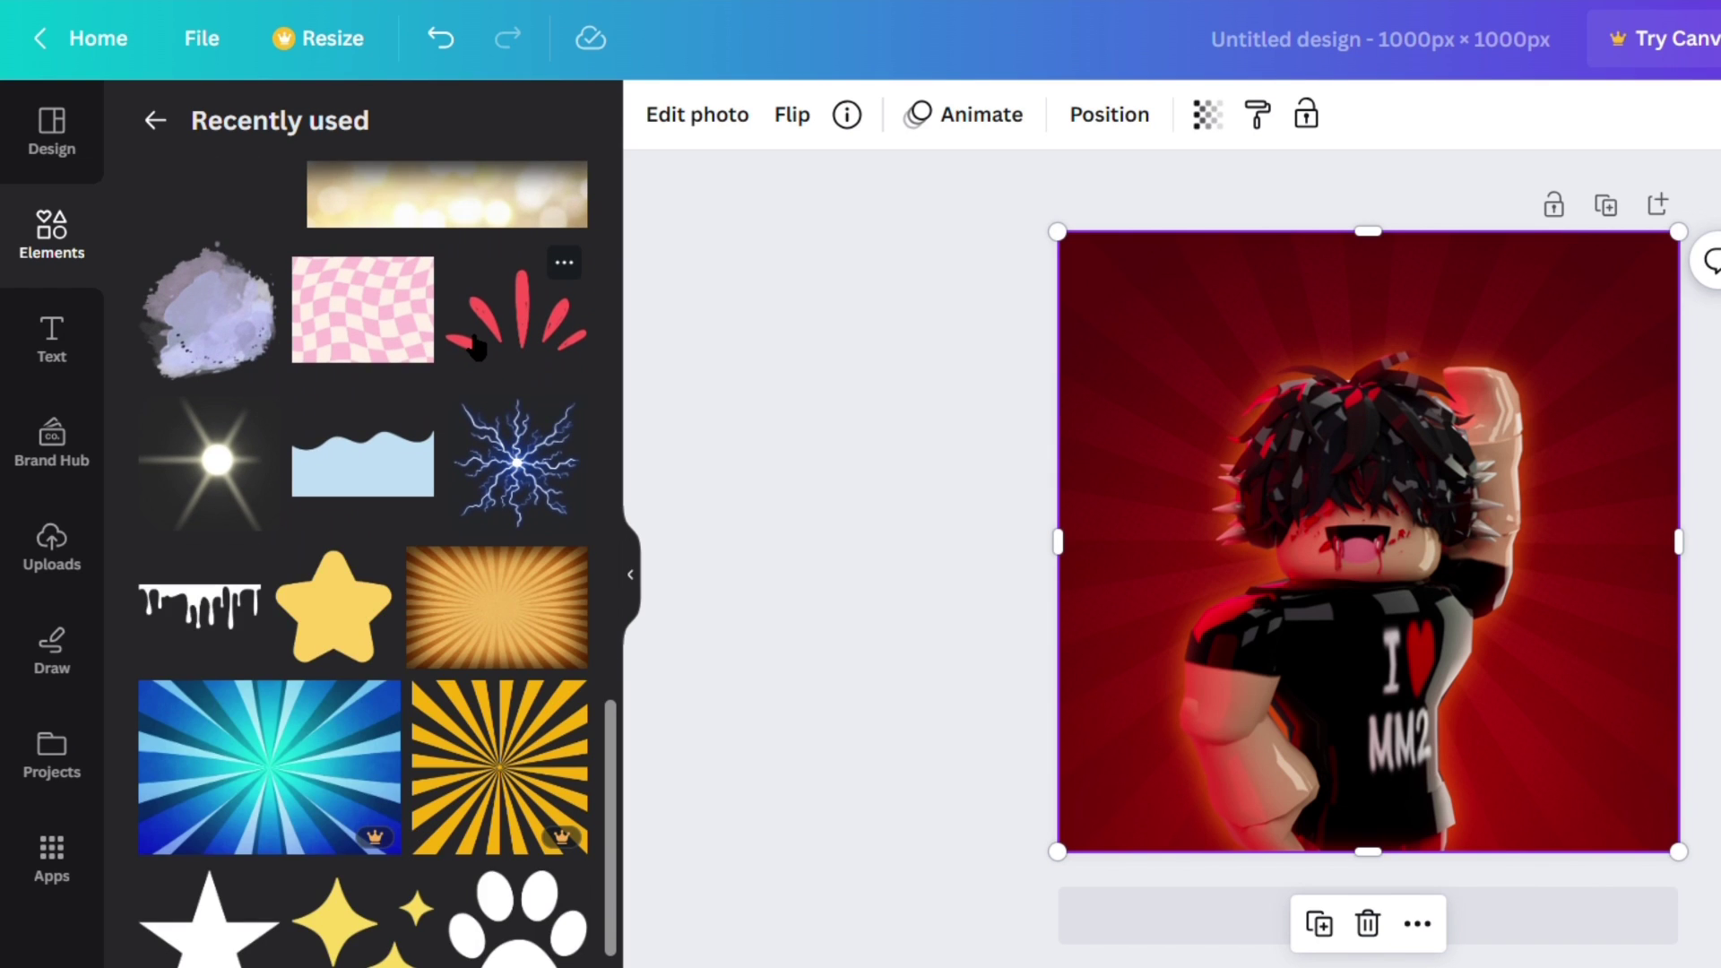
pyautogui.click(215, 459)
pyautogui.click(1108, 114)
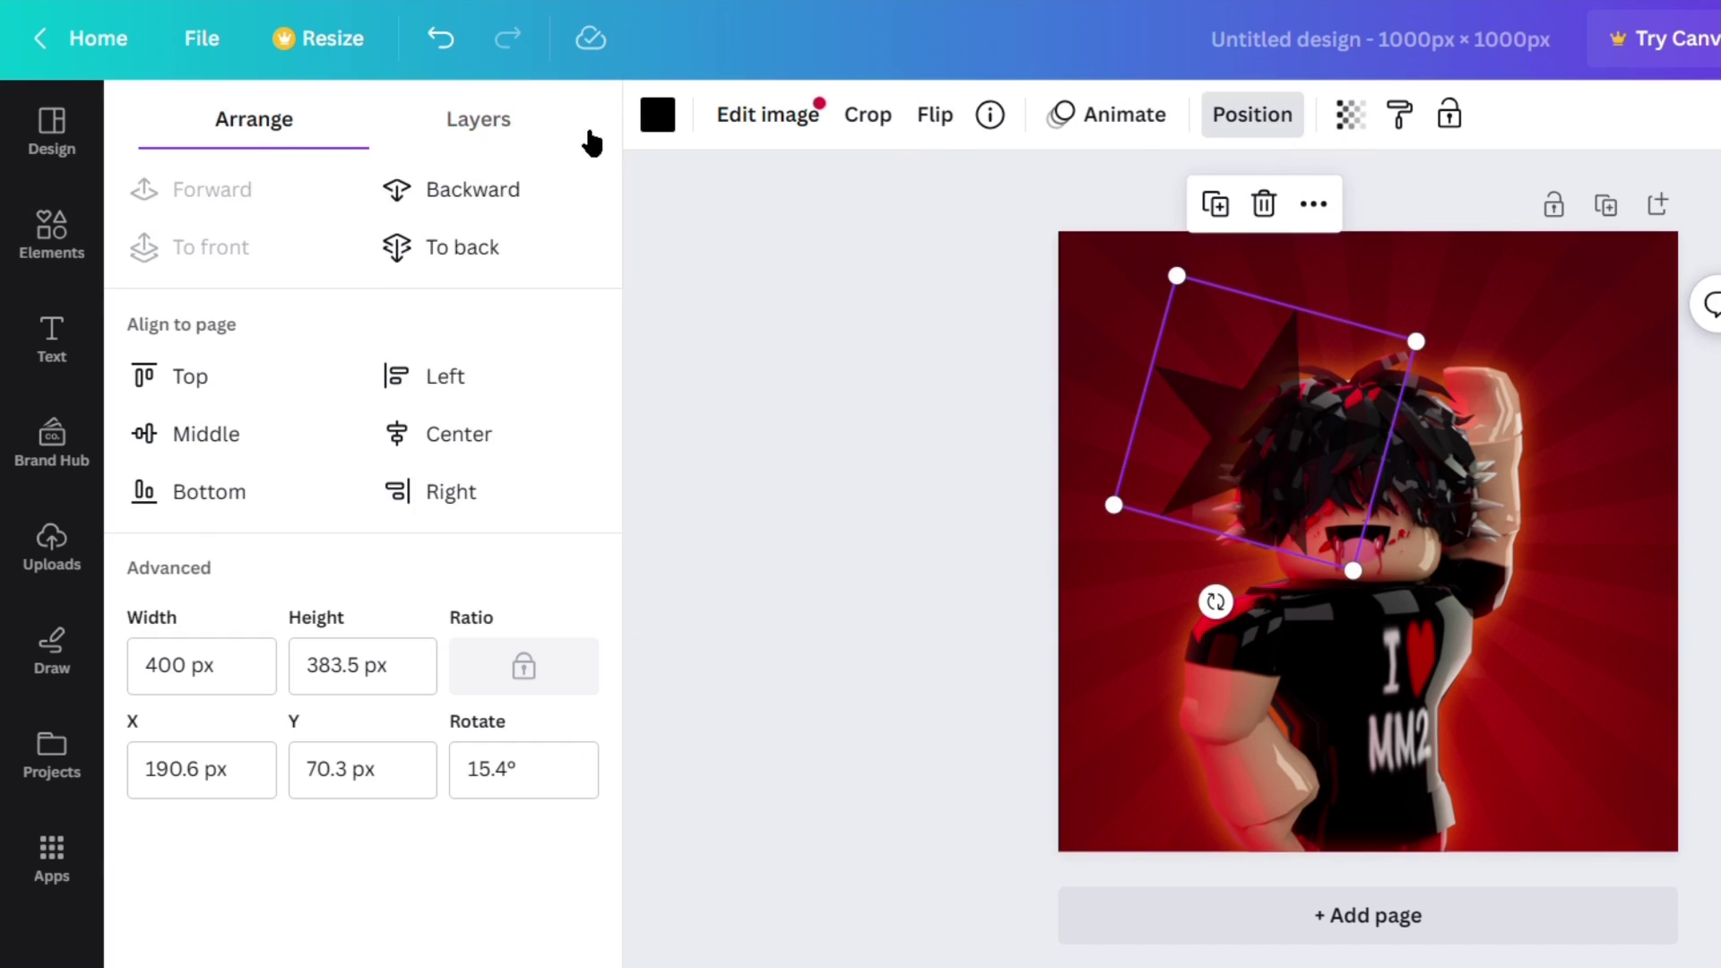
pyautogui.click(574, 129)
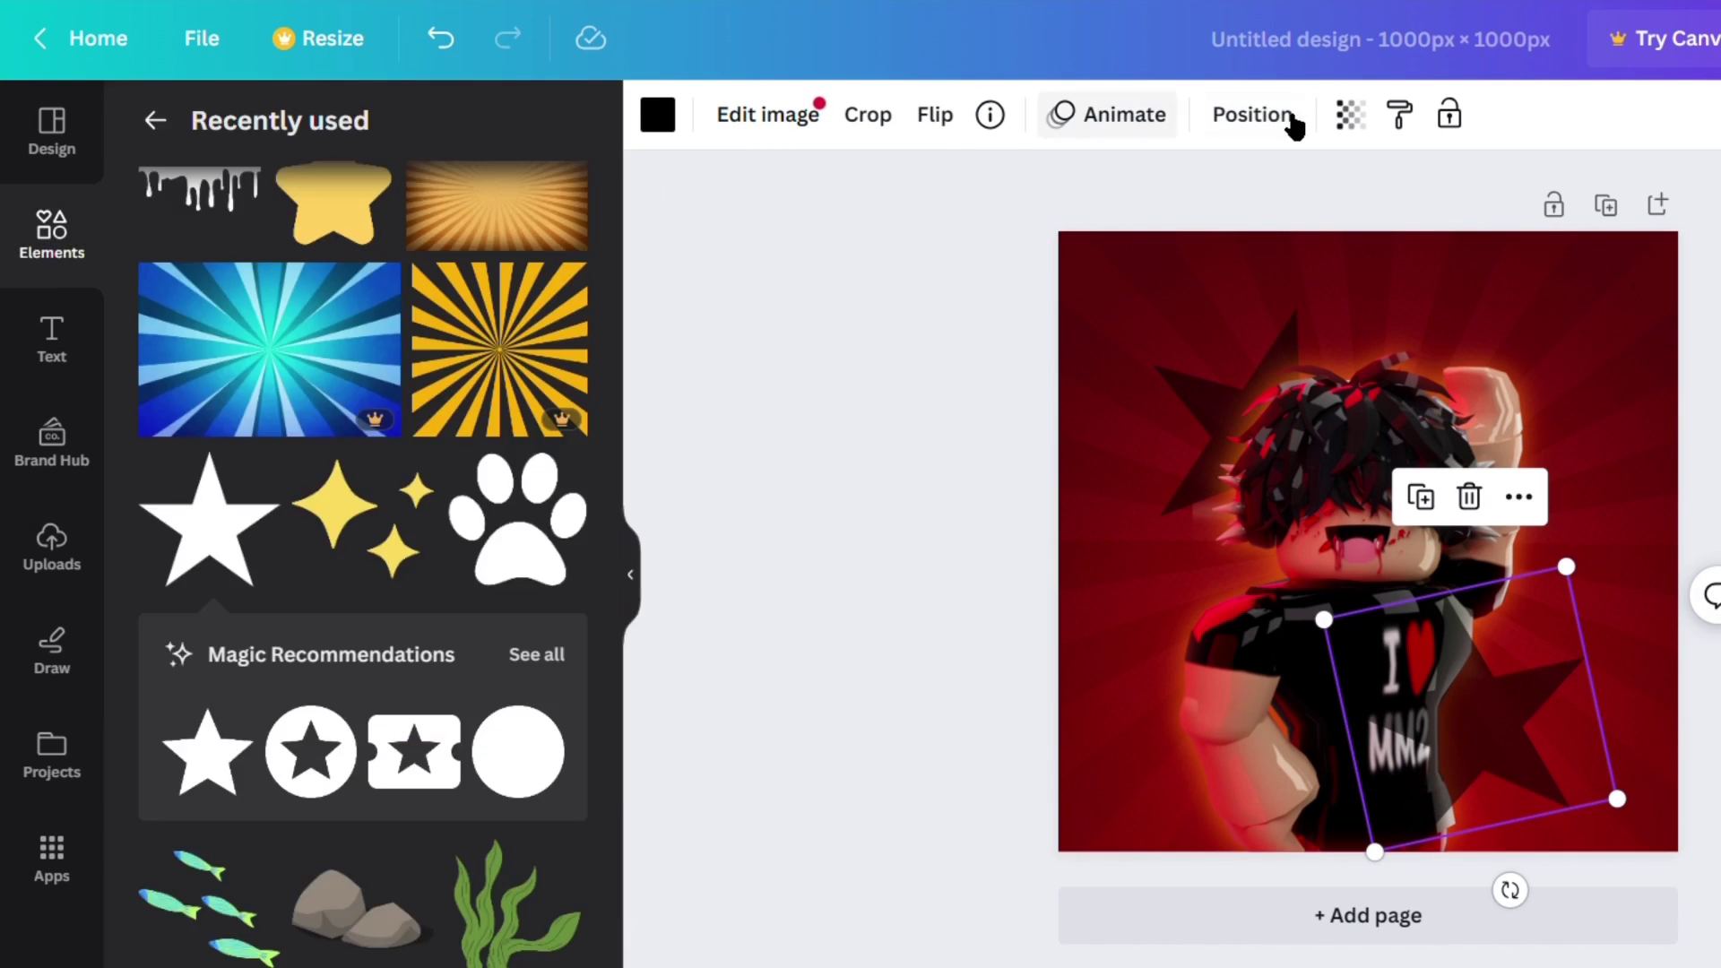
# Try using the avatar picture as the page background beneath the stars, and undo it.
pyautogui.rightClick(314, 482)
pyautogui.click(528, 575)
pyautogui.click(440, 39)
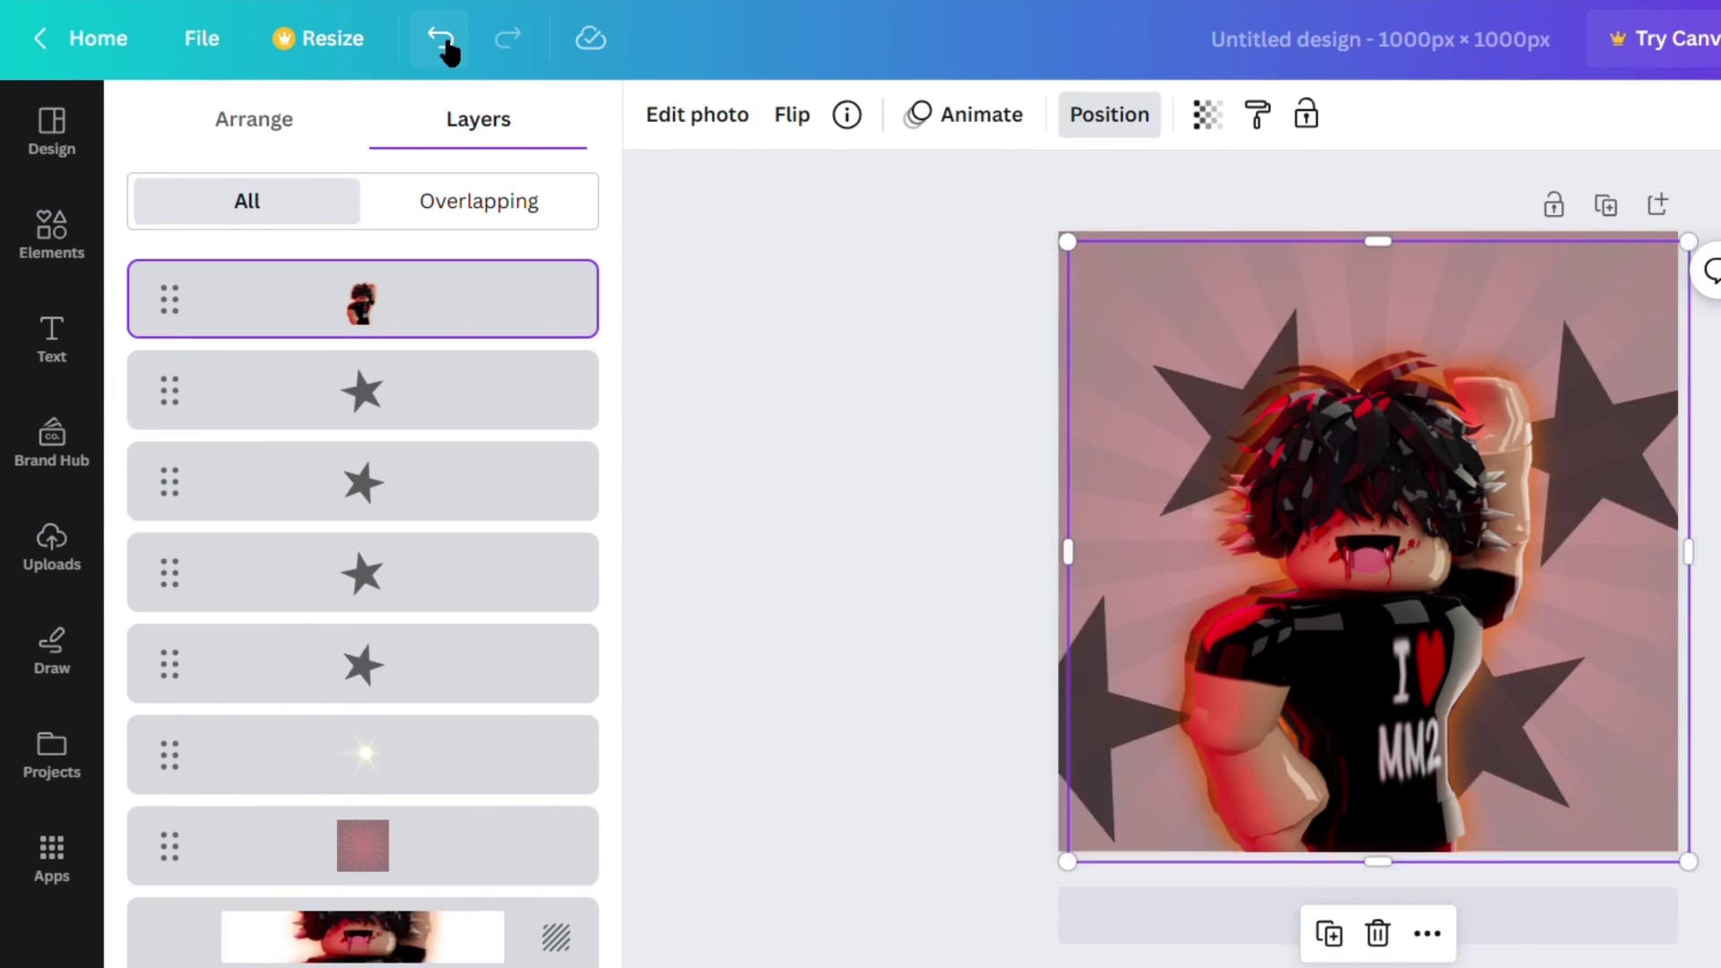
pyautogui.click(440, 39)
# Rearrange the black stars behind the avatar, keeping one in the page's upper-left corner and a smaller one in its lower-right corner.
pyautogui.moveTo(1559, 735); pyautogui.dragTo(1581, 743)
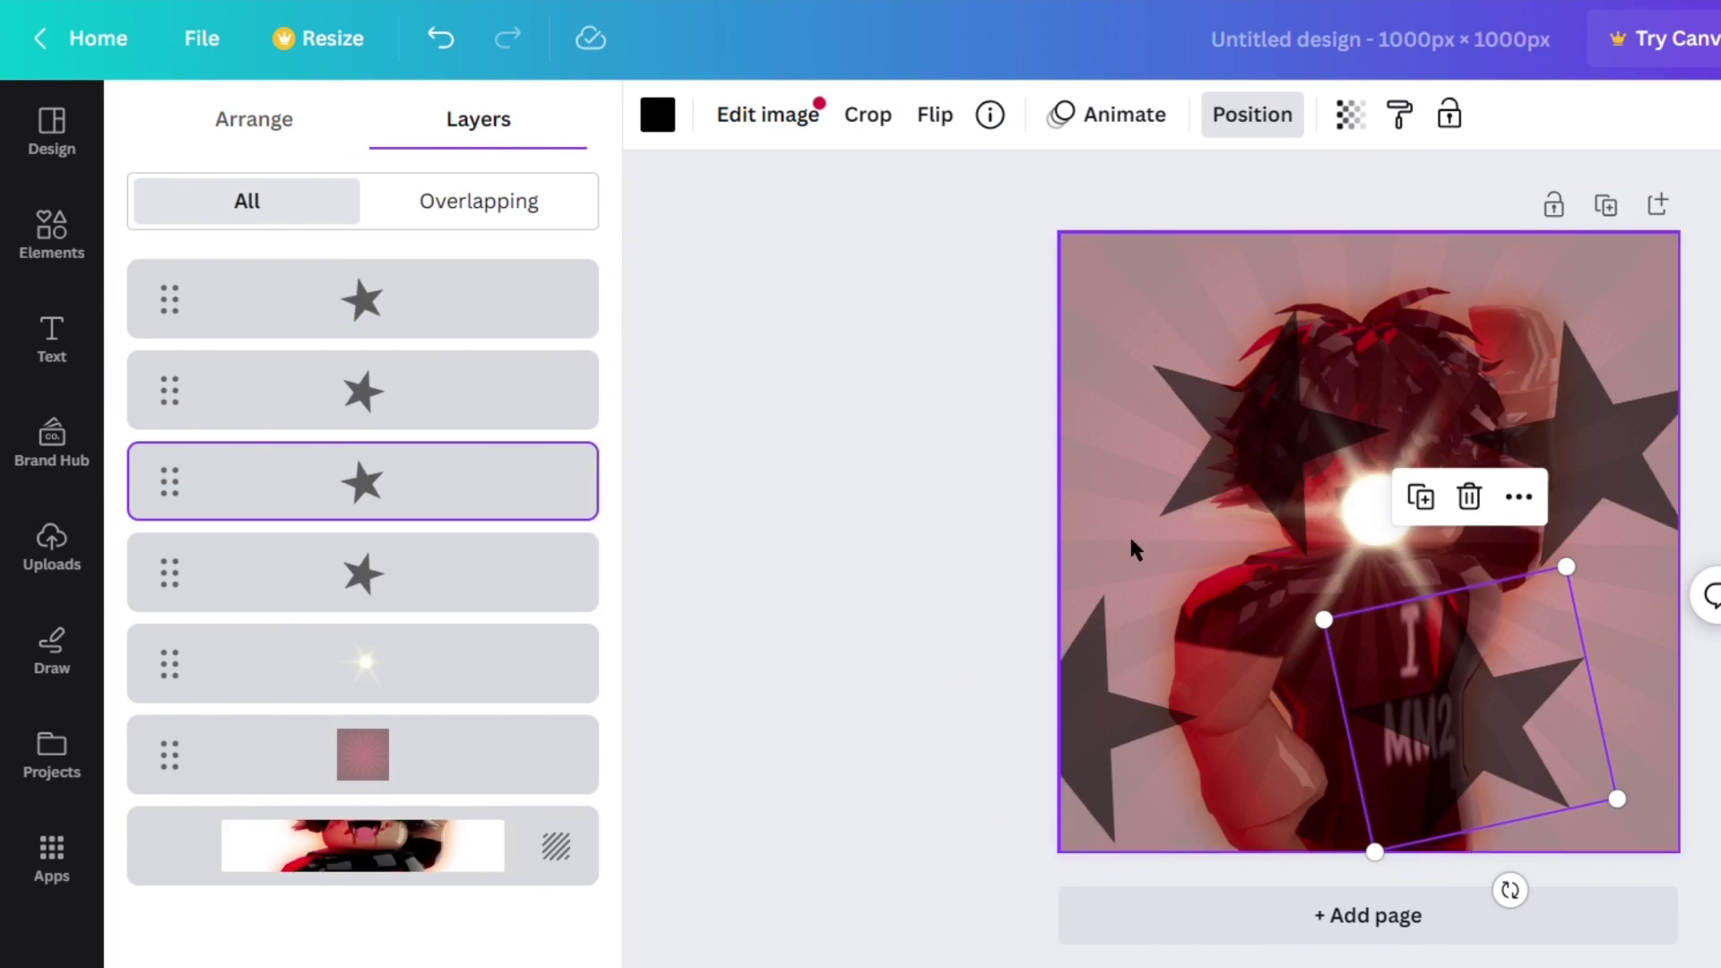
pyautogui.click(1541, 448)
pyautogui.click(1121, 708)
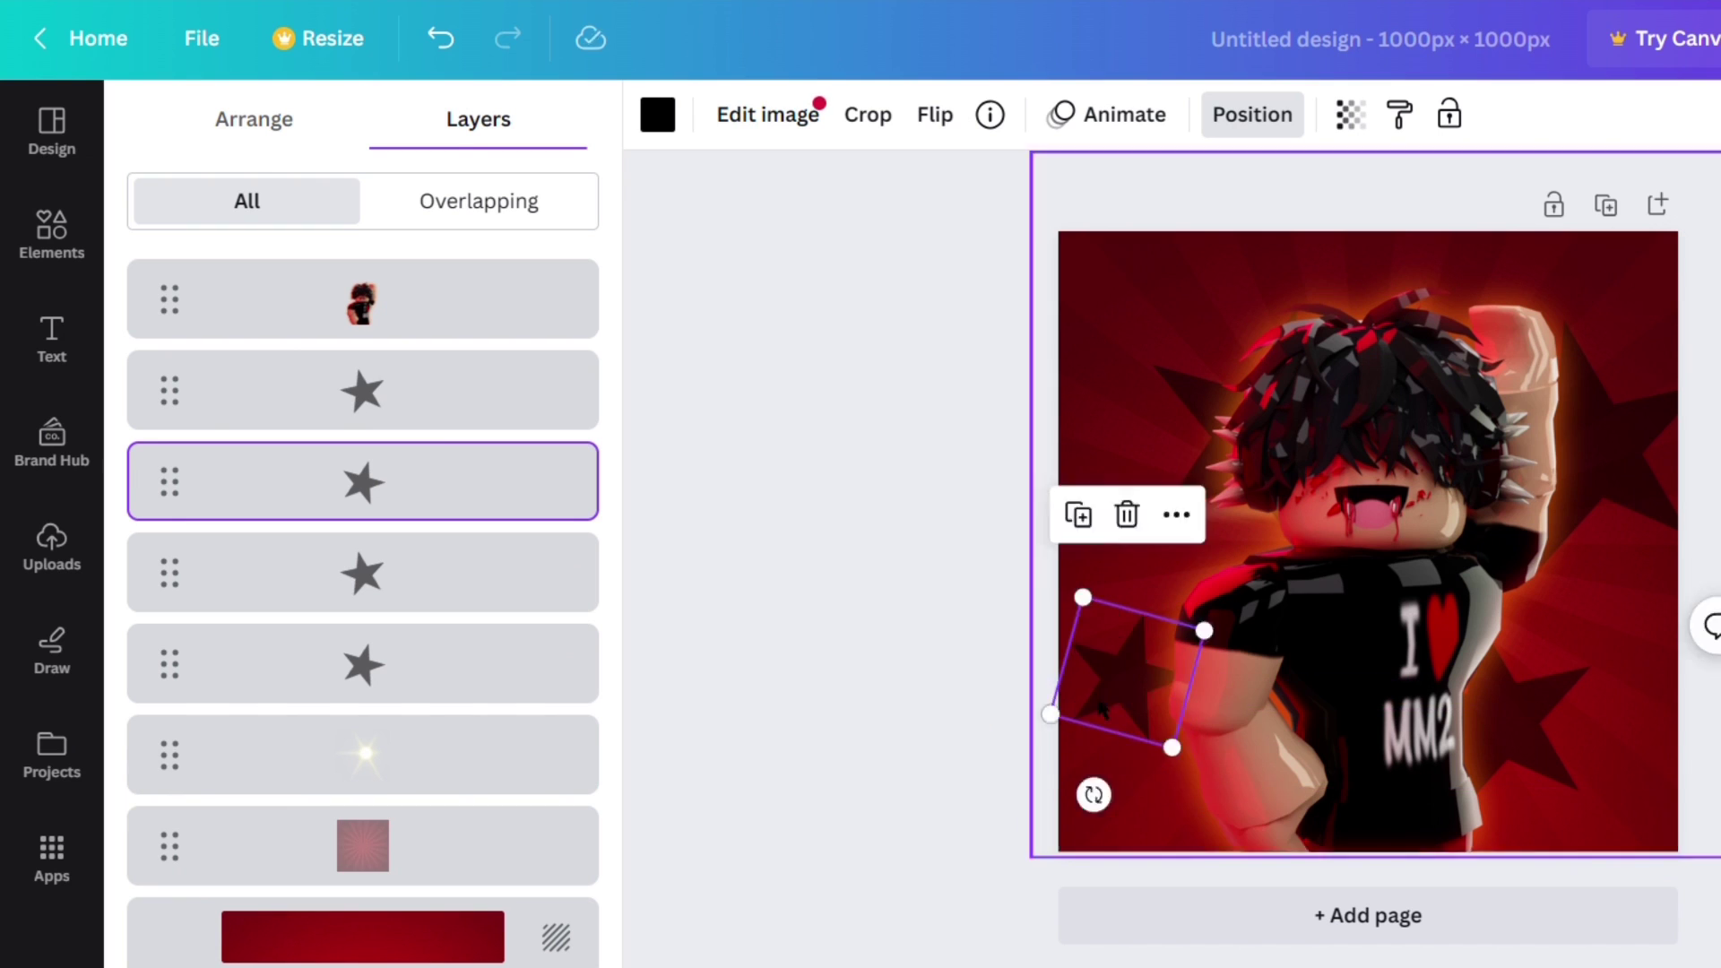
pyautogui.click(1505, 708)
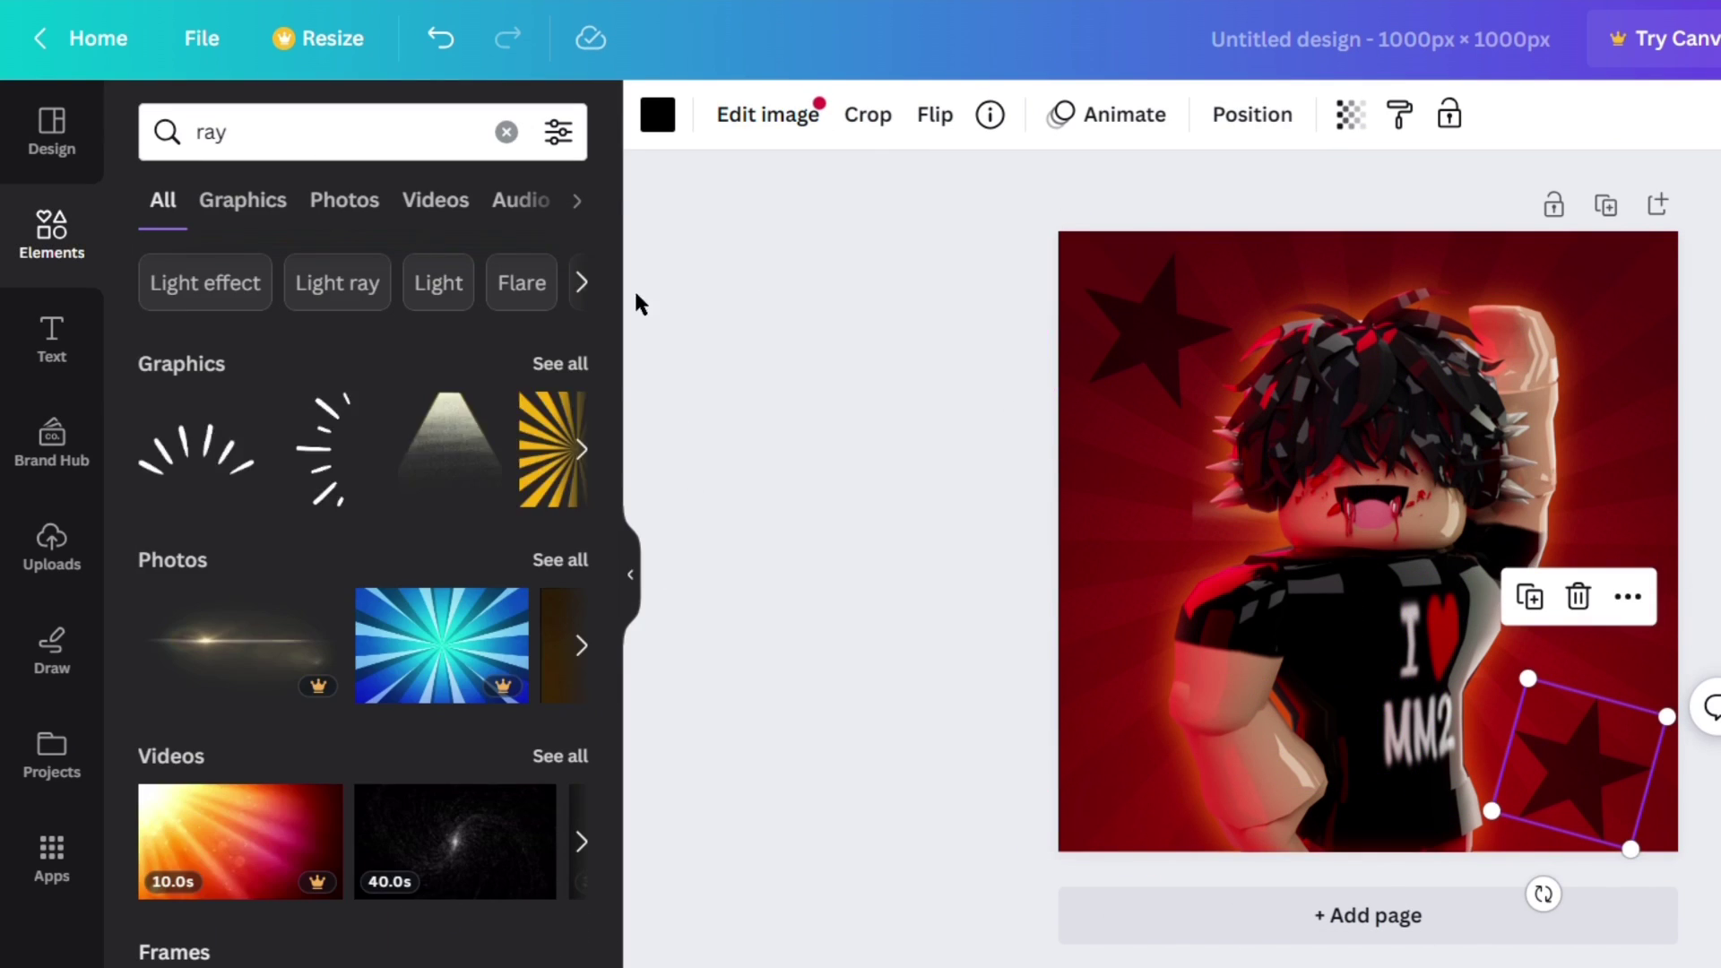
# Add uploaded red lightning images around the page behind the avatar, and move the white light flare beside the avatar's head.
pyautogui.write('s')
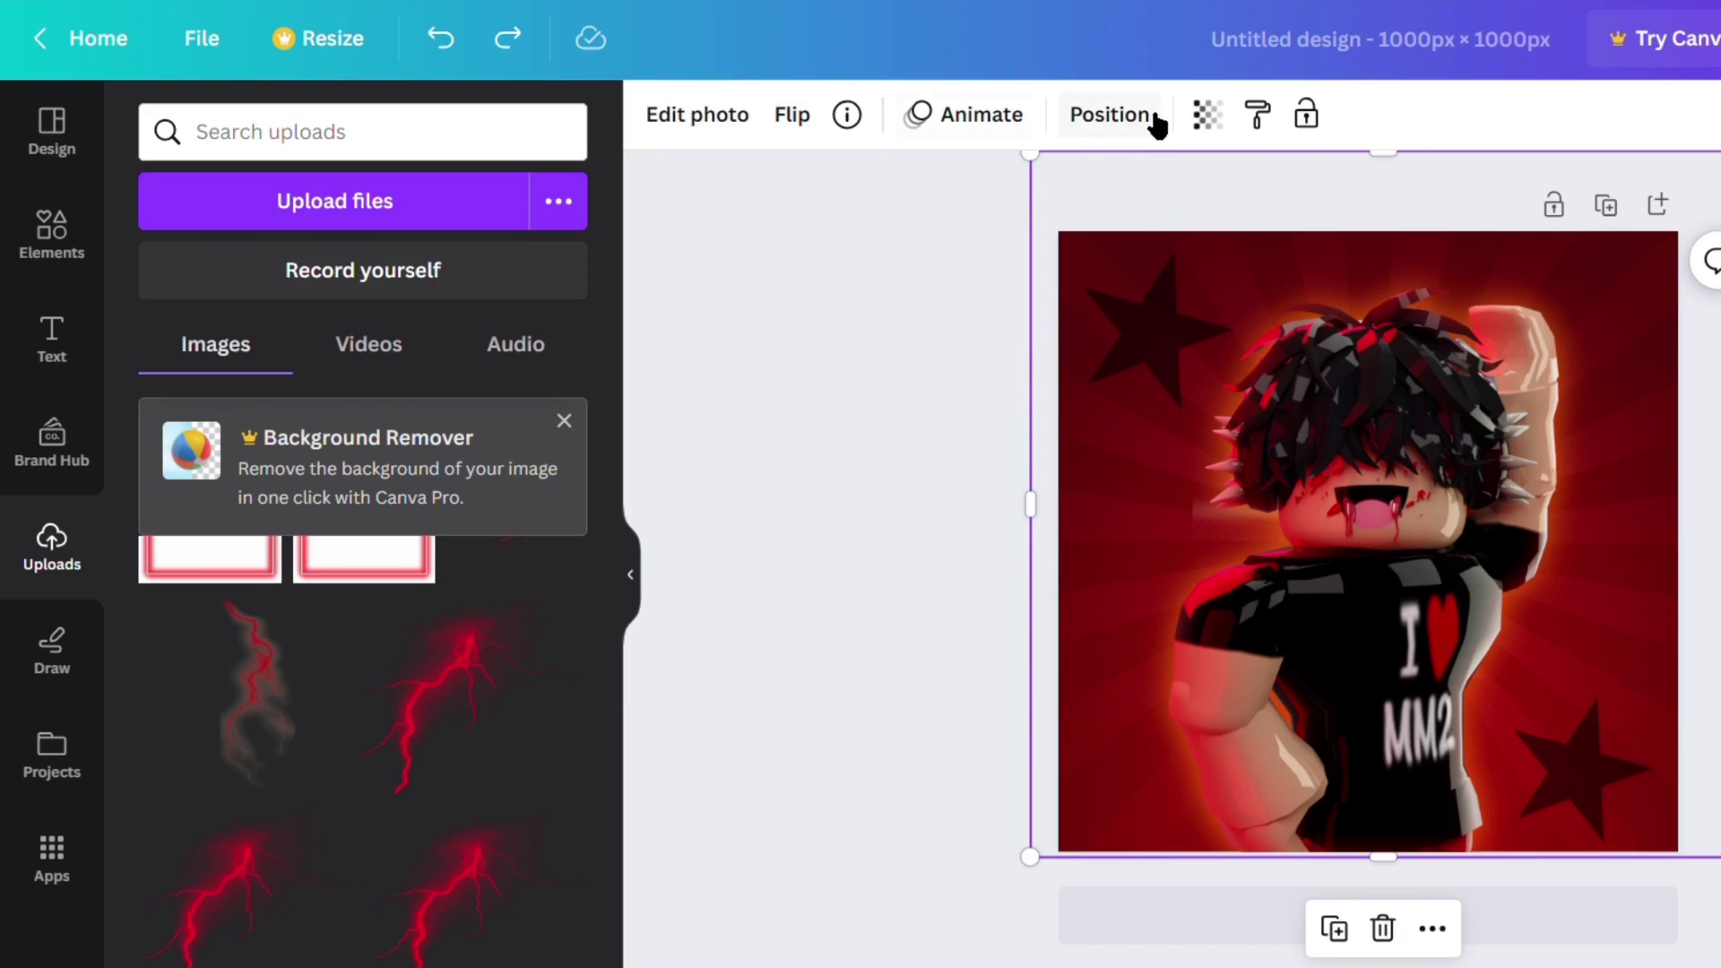
pyautogui.click(1109, 114)
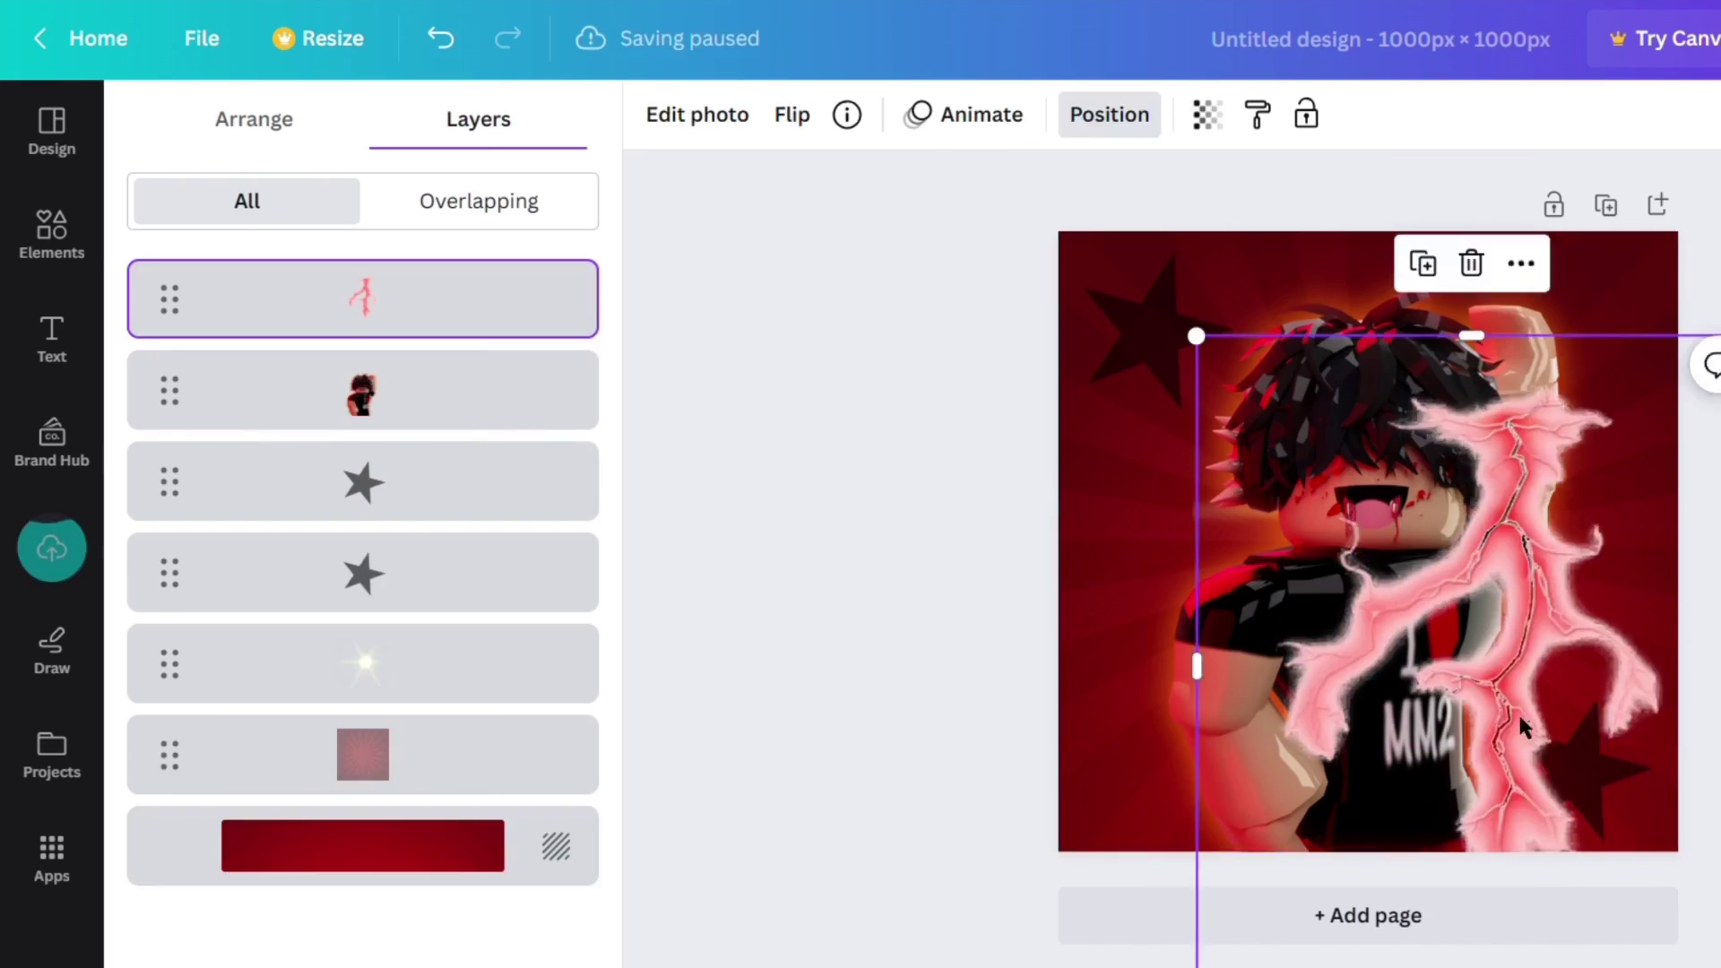
pyautogui.click(51, 547)
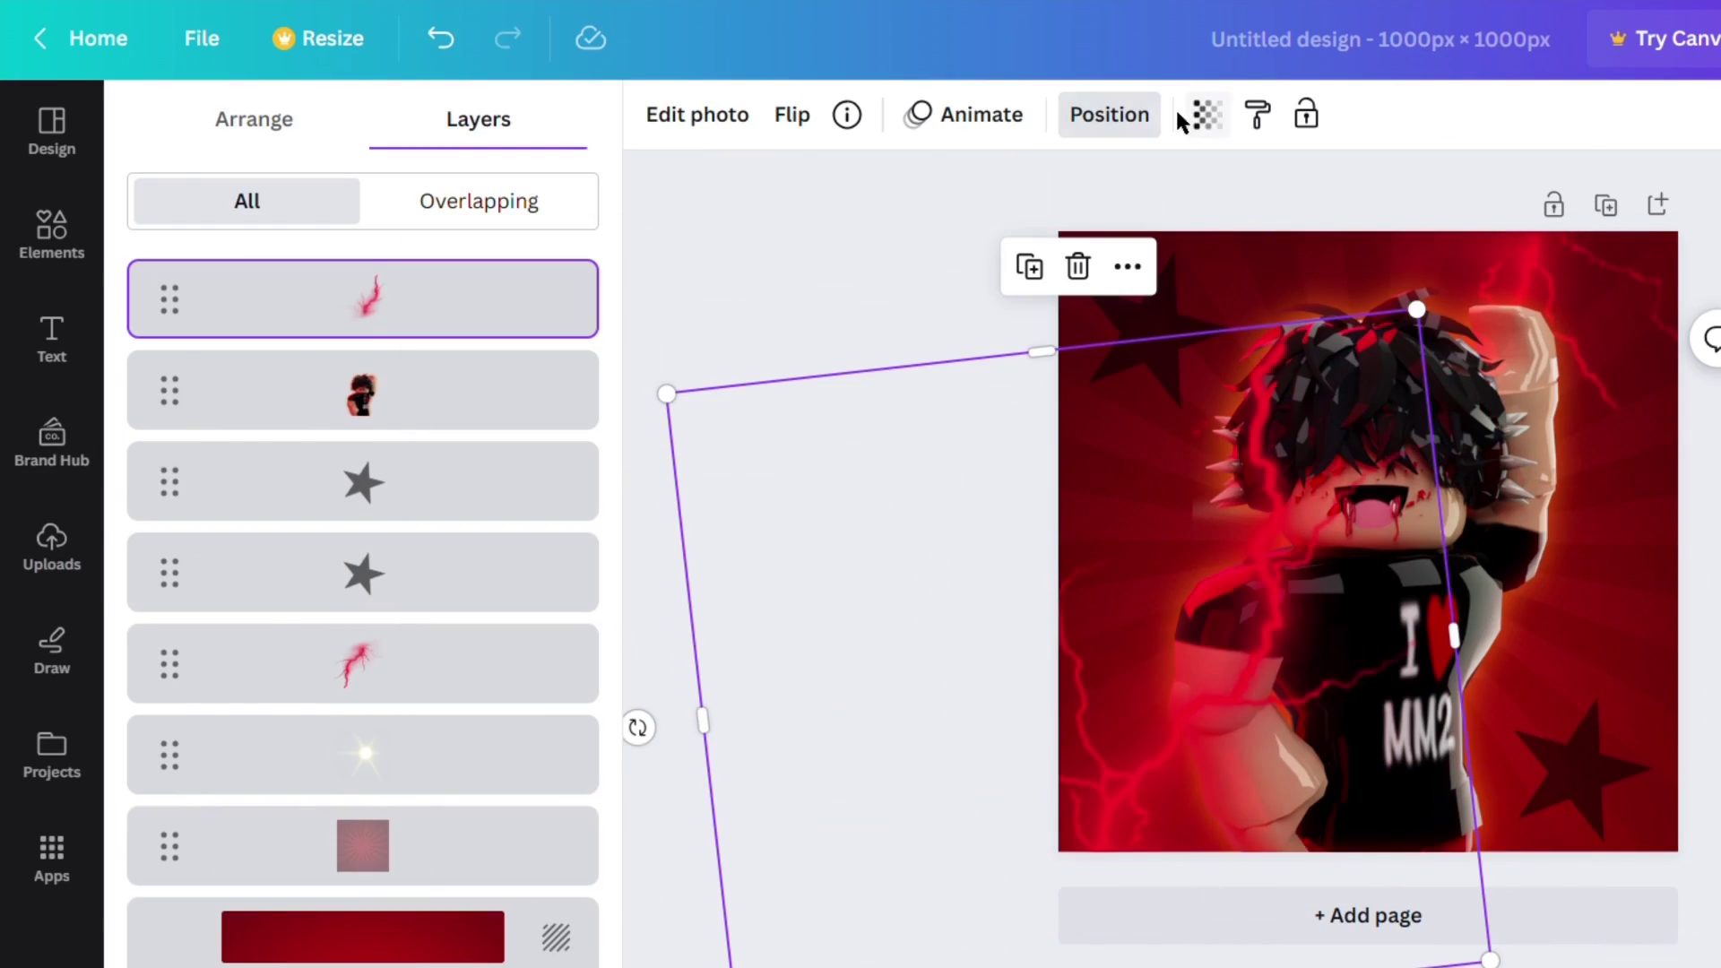
pyautogui.click(254, 119)
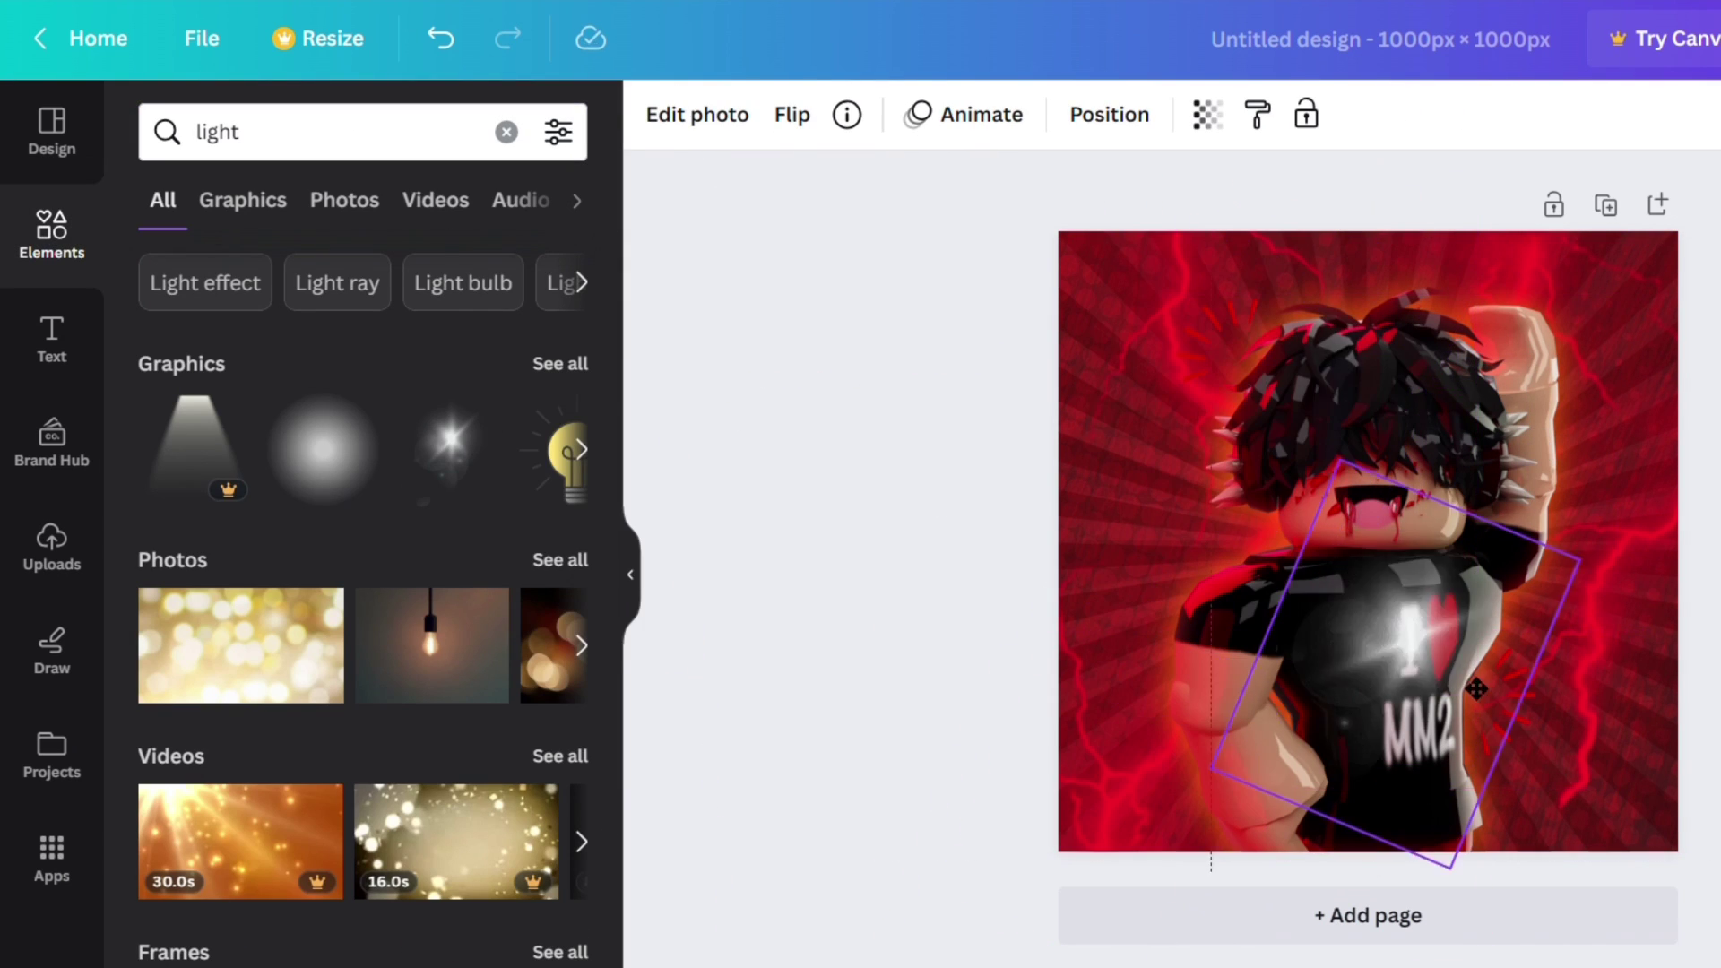
pyautogui.moveTo(1474, 735); pyautogui.dragTo(1263, 416)
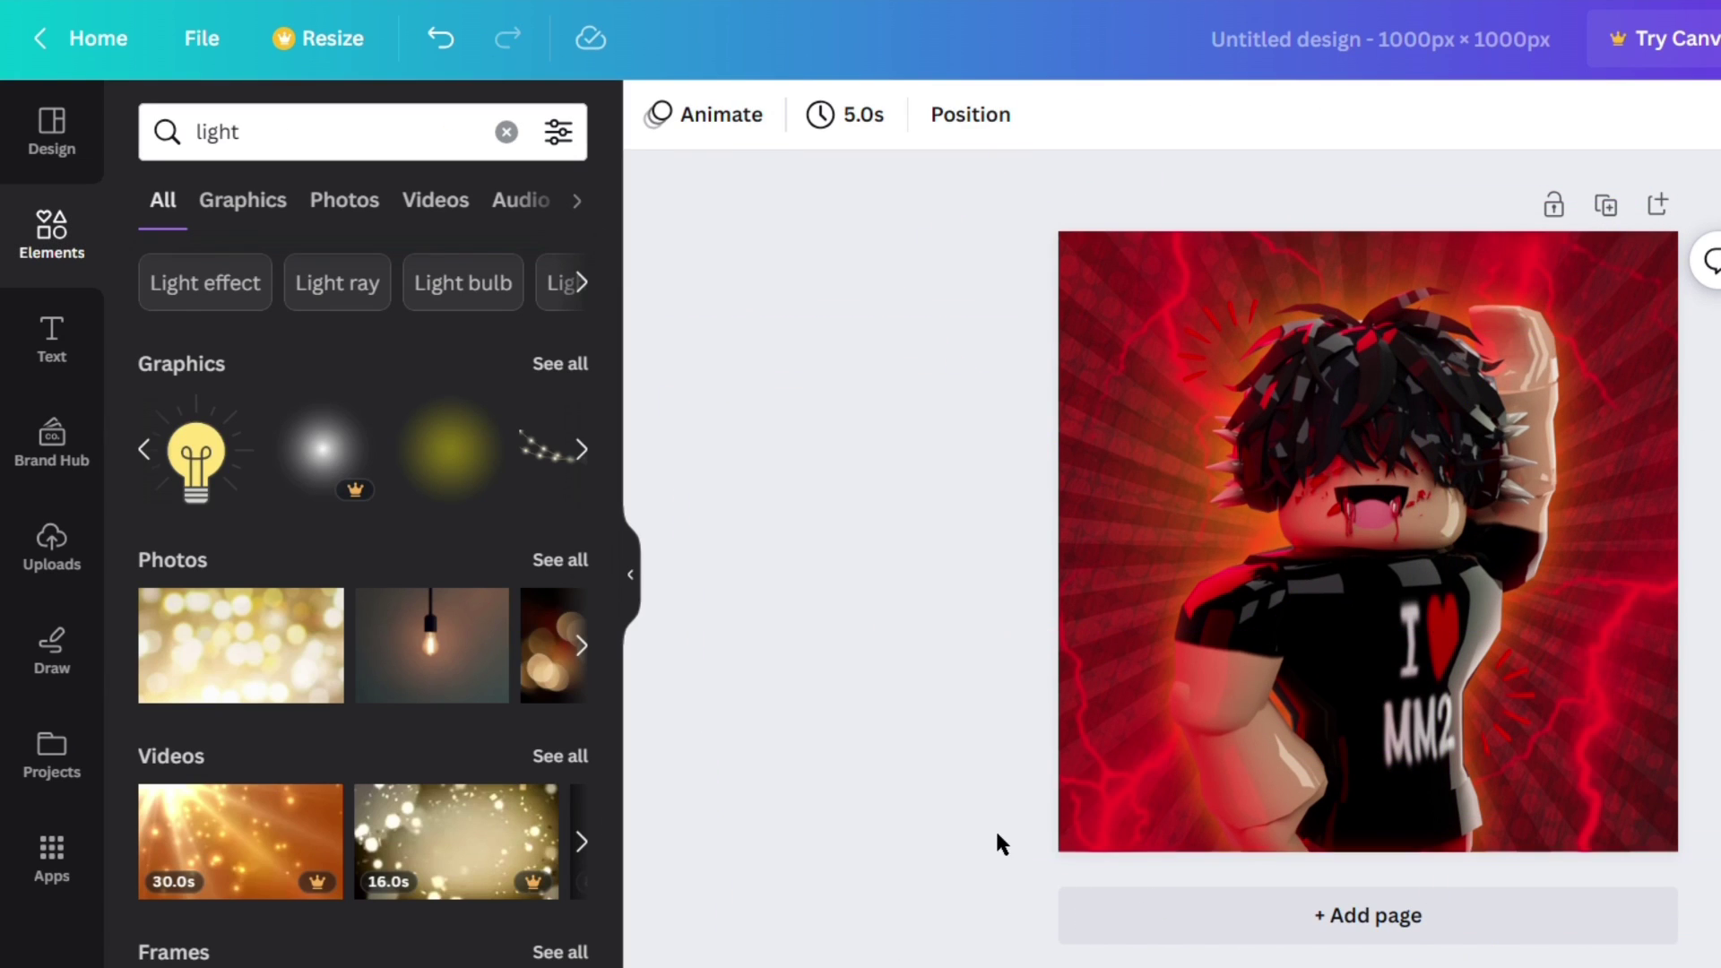
# Add the recently used GLOW text style, replace its wording with NEARLY, and widen it to one line across the avatar.
pyautogui.click(51, 341)
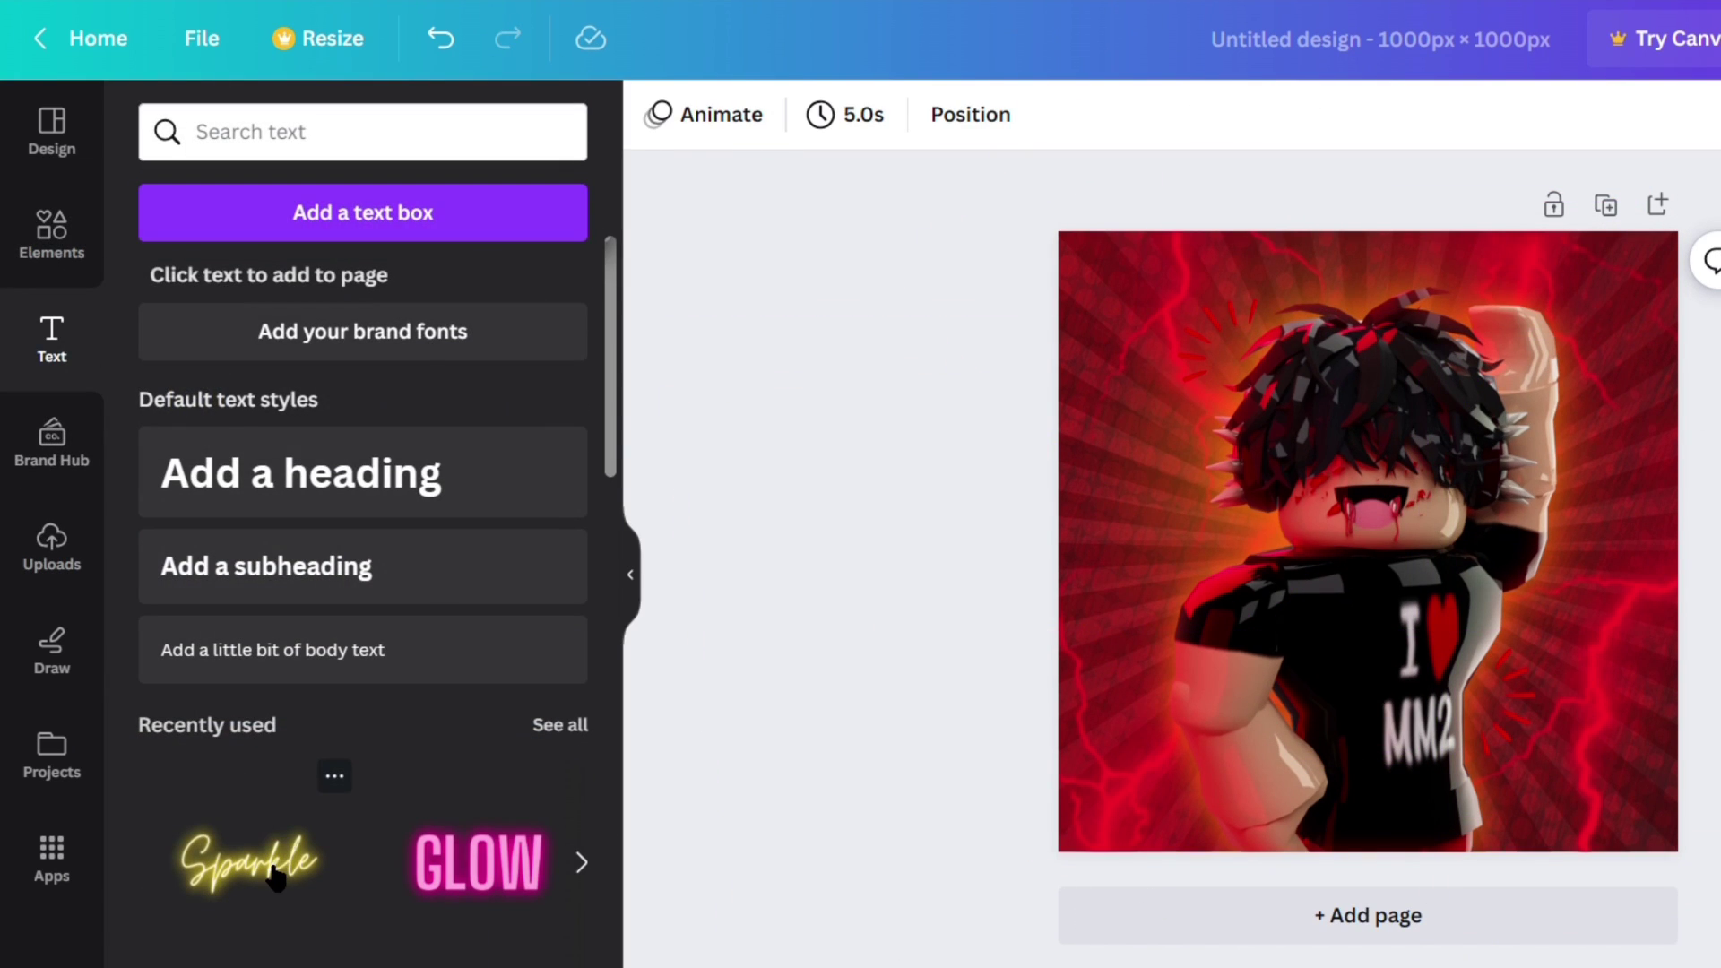
pyautogui.click(478, 893)
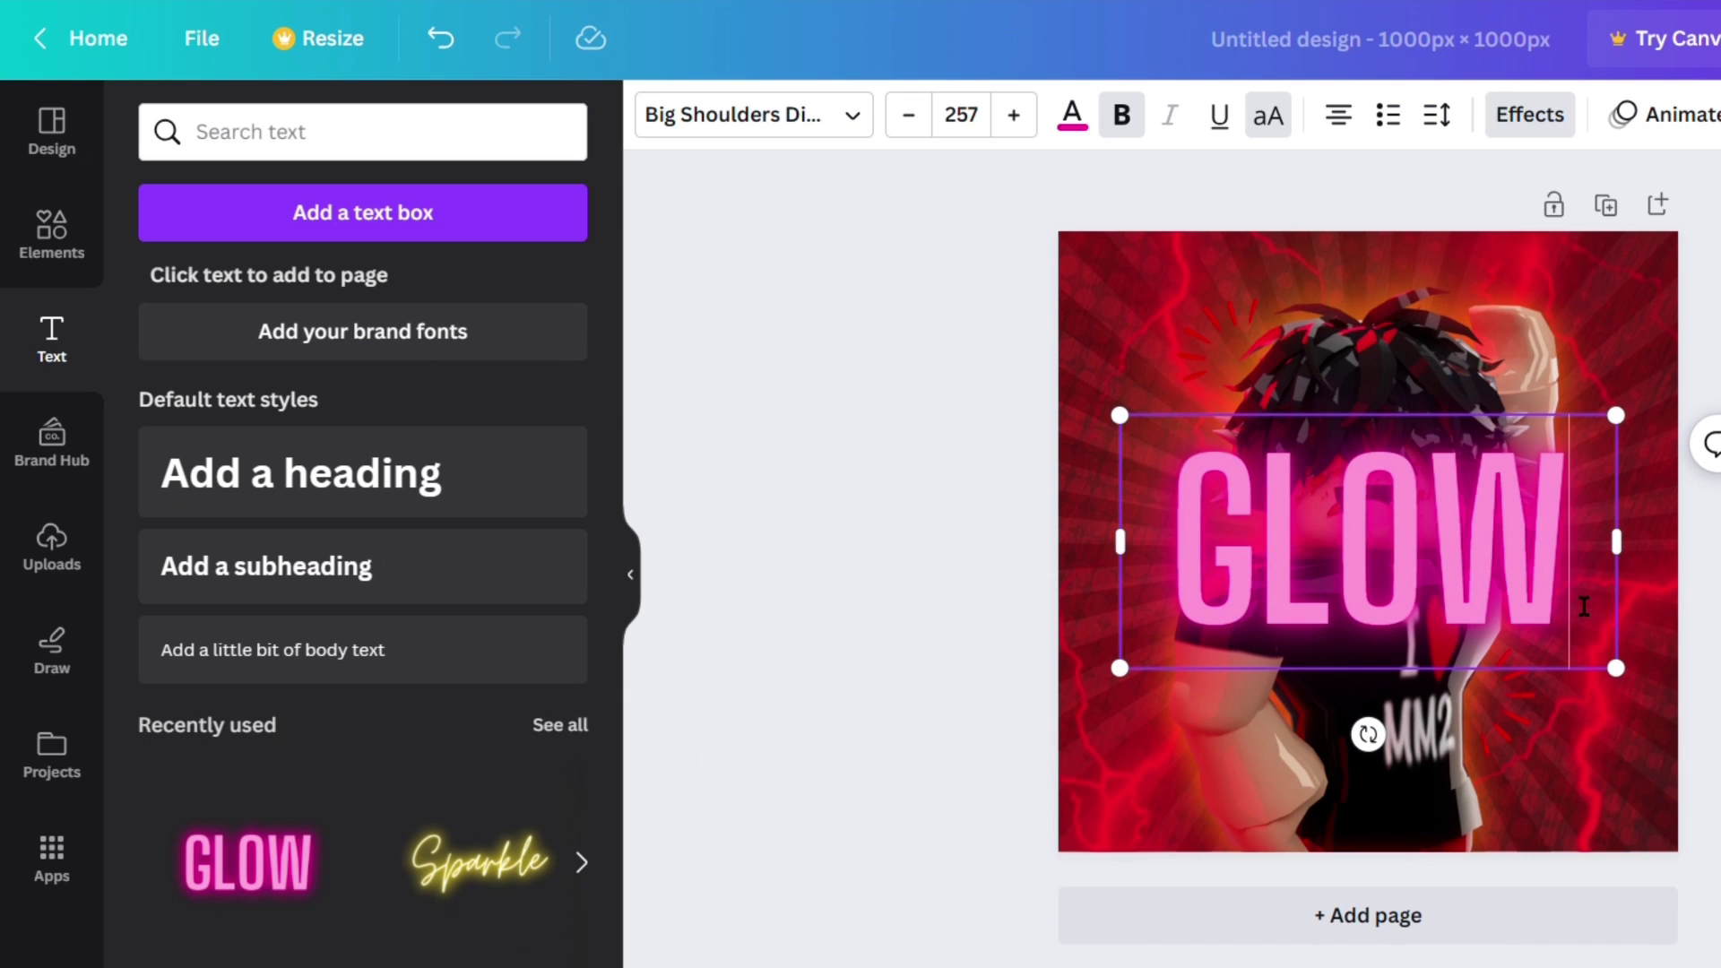
pyautogui.press('BackSpace')
pyautogui.press('BackSpace')
pyautogui.press('BackSpace')
pyautogui.write('NEARLY')
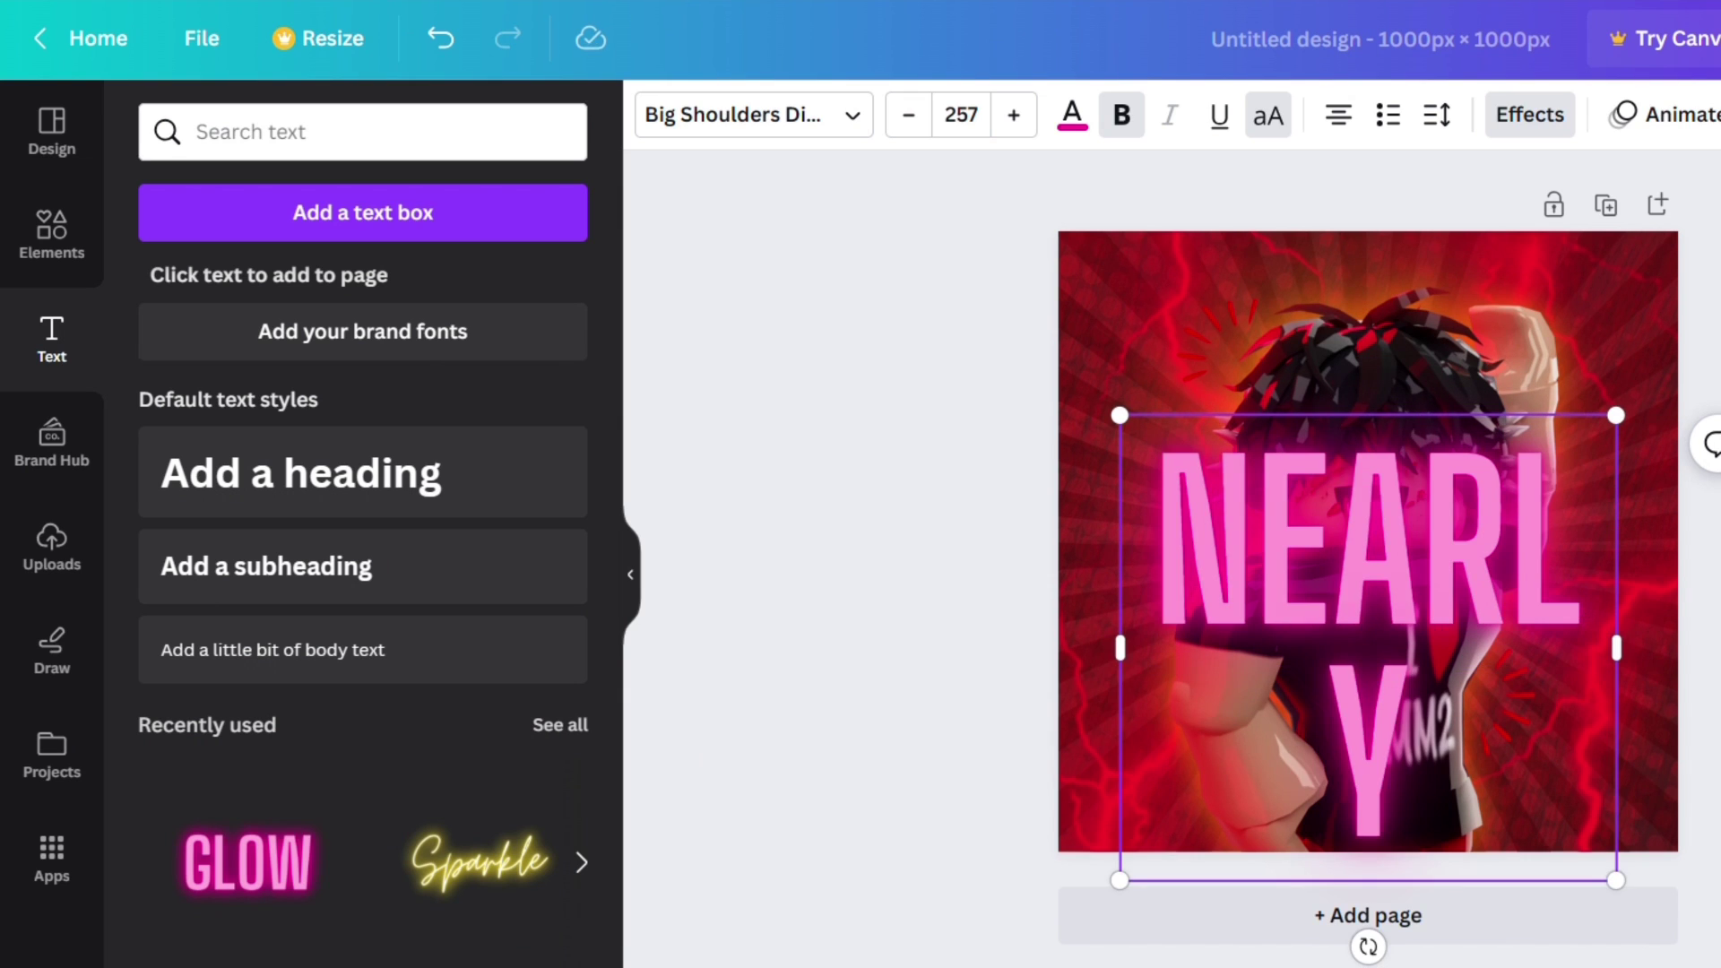
pyautogui.moveTo(1647, 684); pyautogui.dragTo(1663, 598)
pyautogui.click(1083, 437)
pyautogui.moveTo(1295, 554); pyautogui.dragTo(1196, 613)
# Recolour the NEARLY text's pink glow to bright red using the document and photo colours.
pyautogui.click(1069, 117)
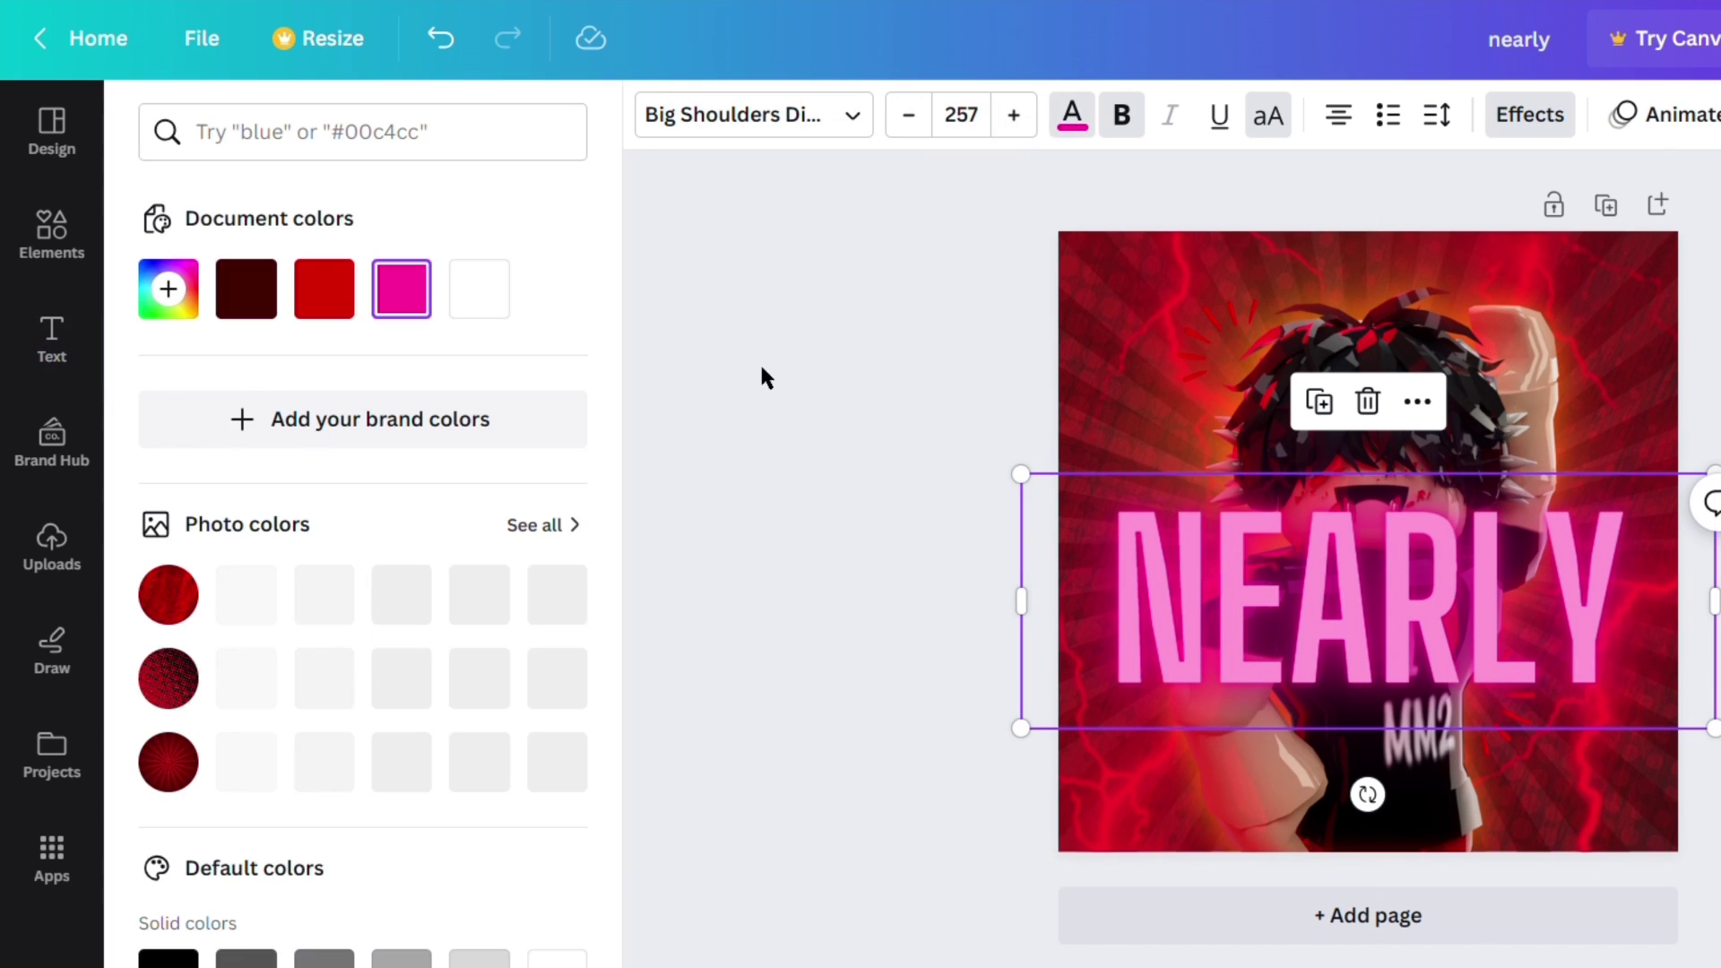
pyautogui.click(338, 309)
pyautogui.click(495, 604)
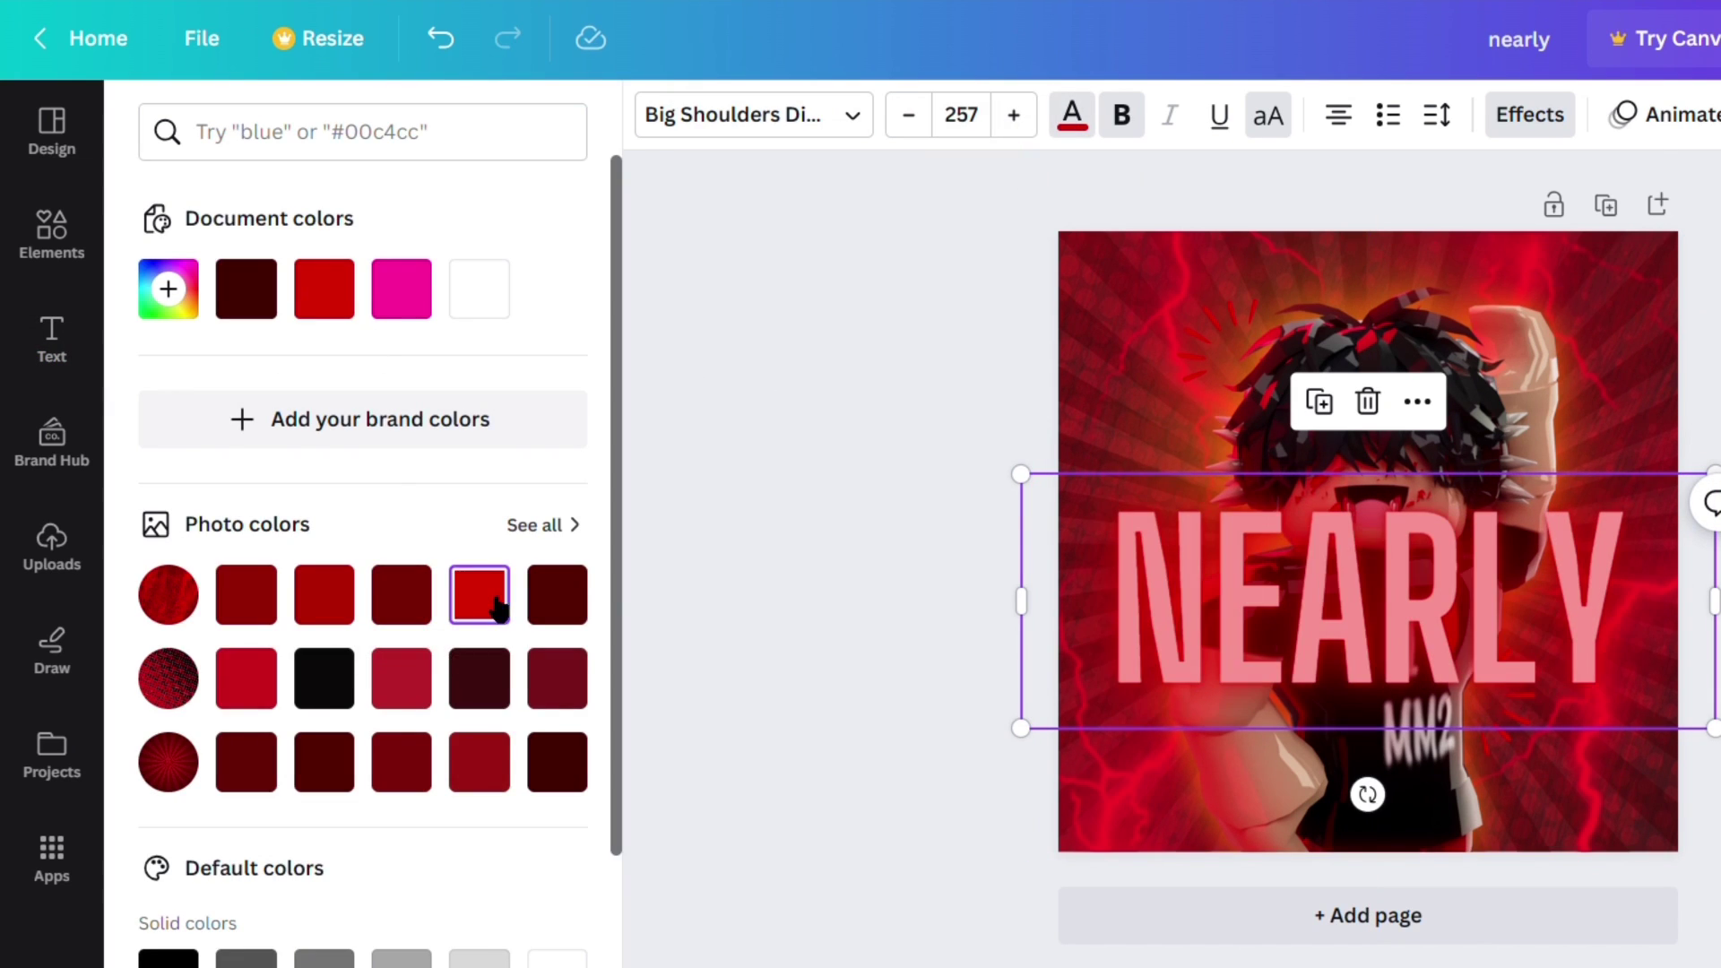
# Try the Shrikhand and Ananias fonts on the NEARLY text.
pyautogui.click(737, 134)
pyautogui.click(268, 681)
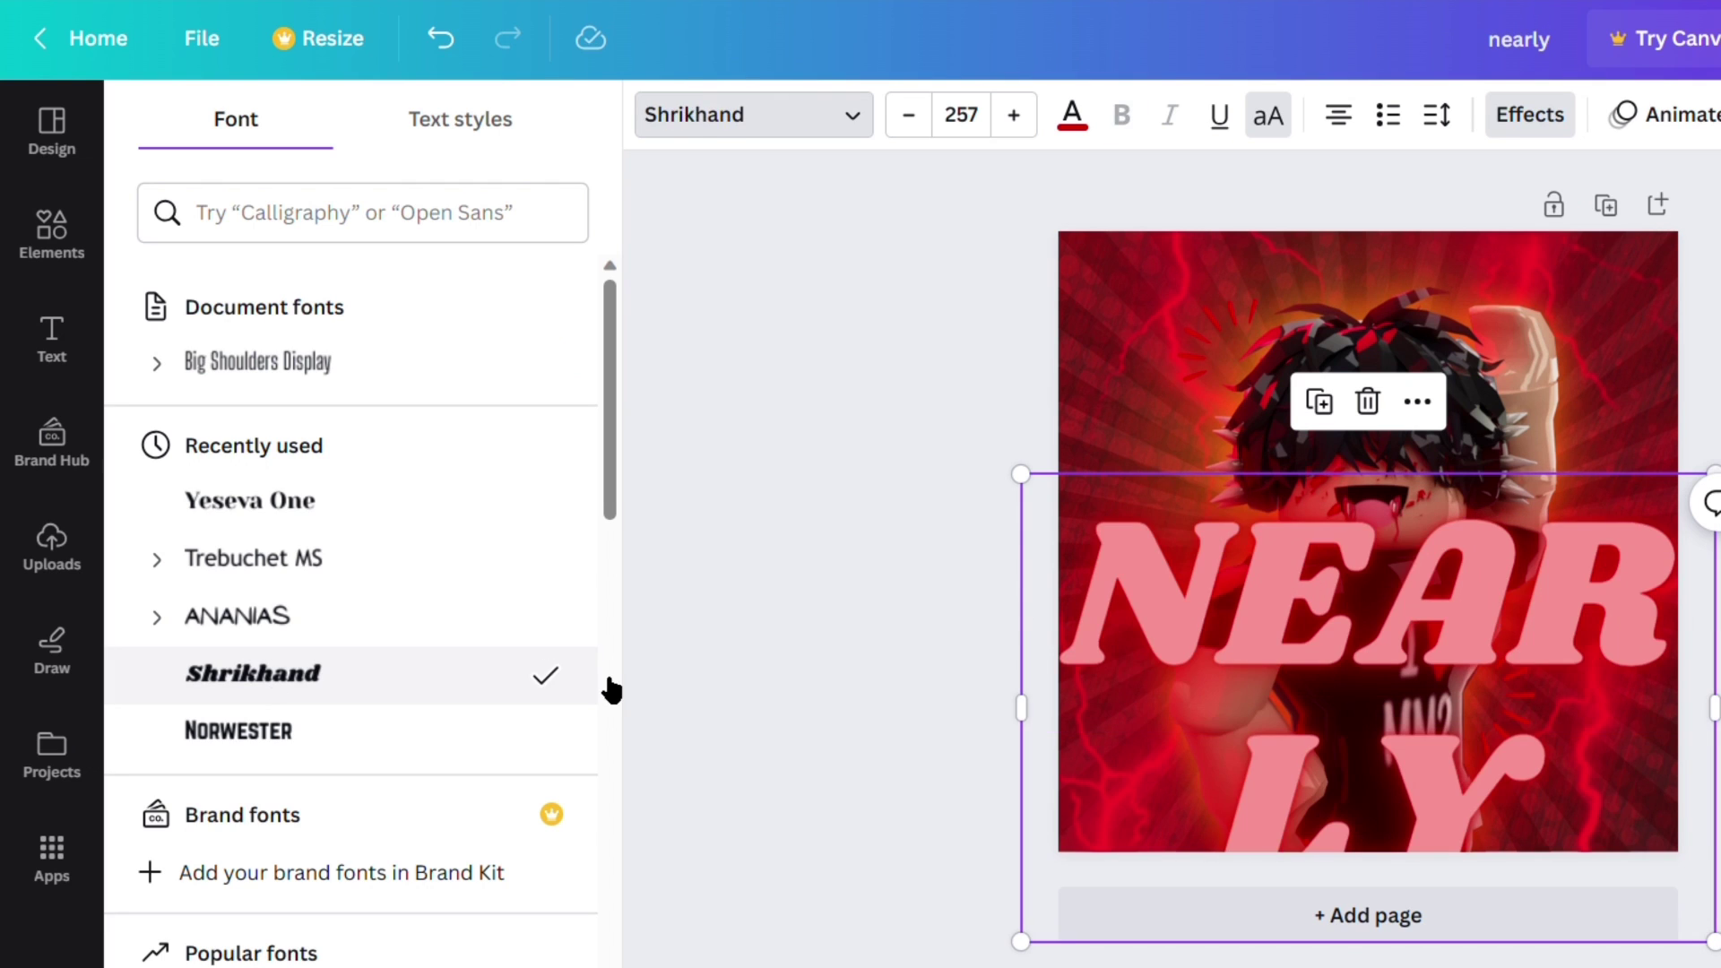
pyautogui.click(354, 613)
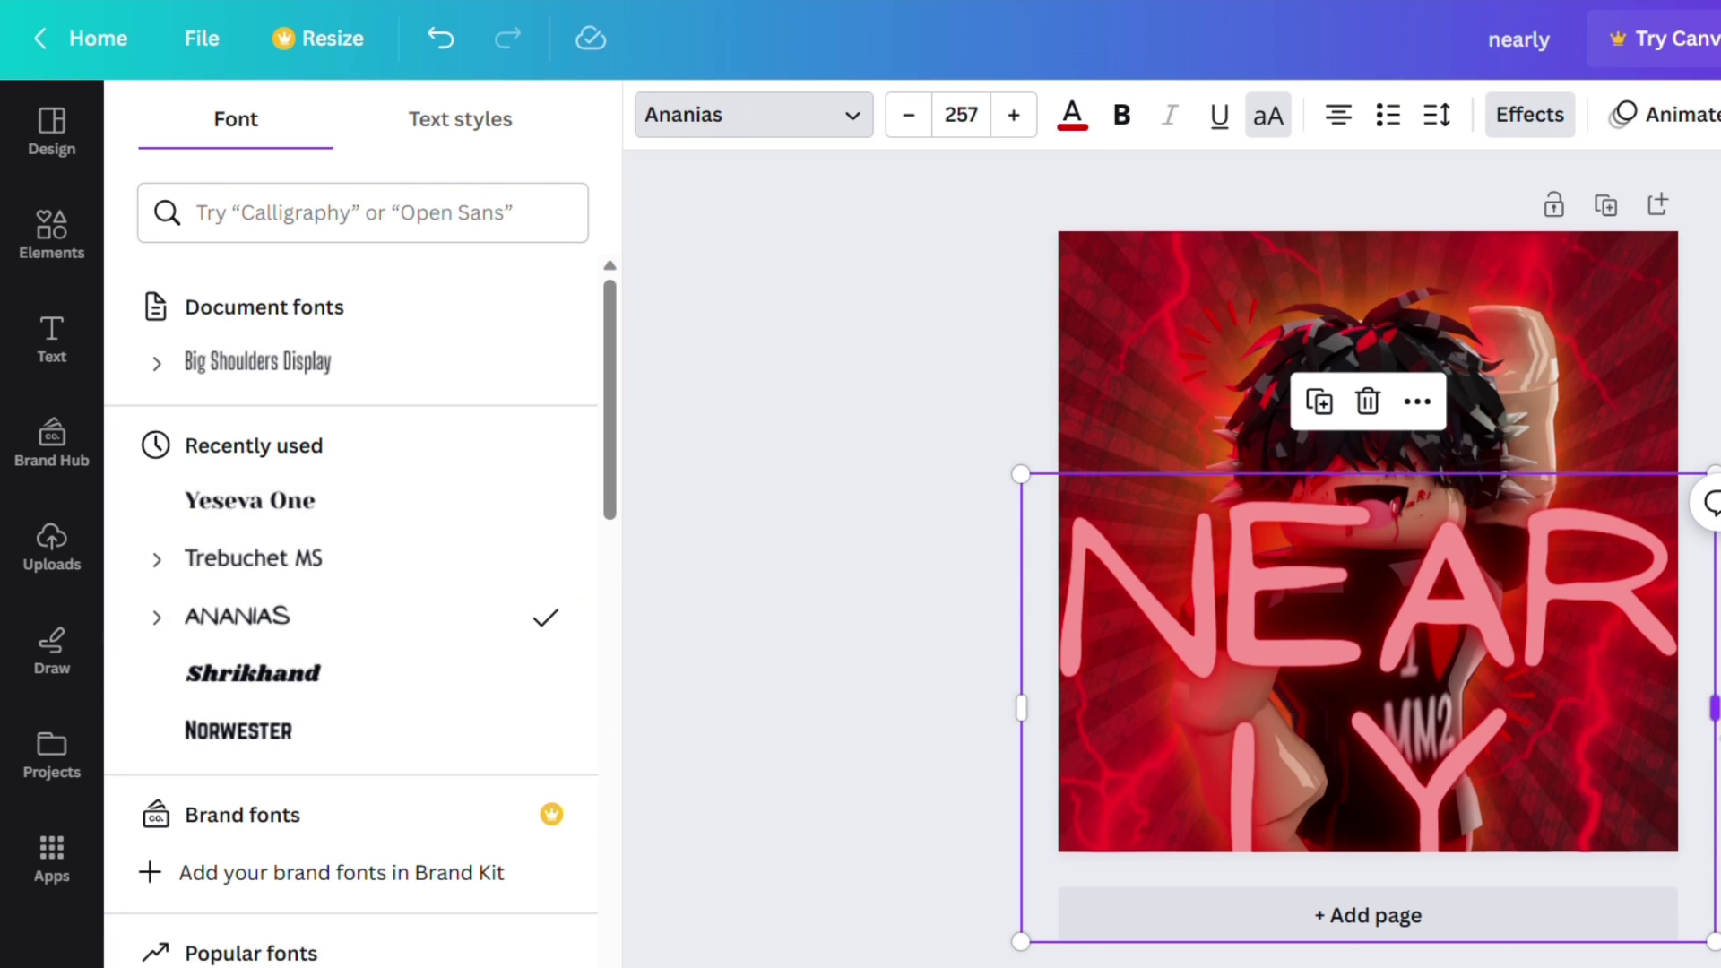
# Scale the NEARLY text down to size 138 on a single line and place it across the avatar's chest.
pyautogui.moveTo(1713, 707); pyautogui.dragTo(1719, 707)
pyautogui.moveTo(1575, 601); pyautogui.dragTo(1326, 551)
pyautogui.moveTo(1719, 679); pyautogui.dragTo(1368, 558)
pyautogui.moveTo(1181, 508); pyautogui.dragTo(1526, 637)
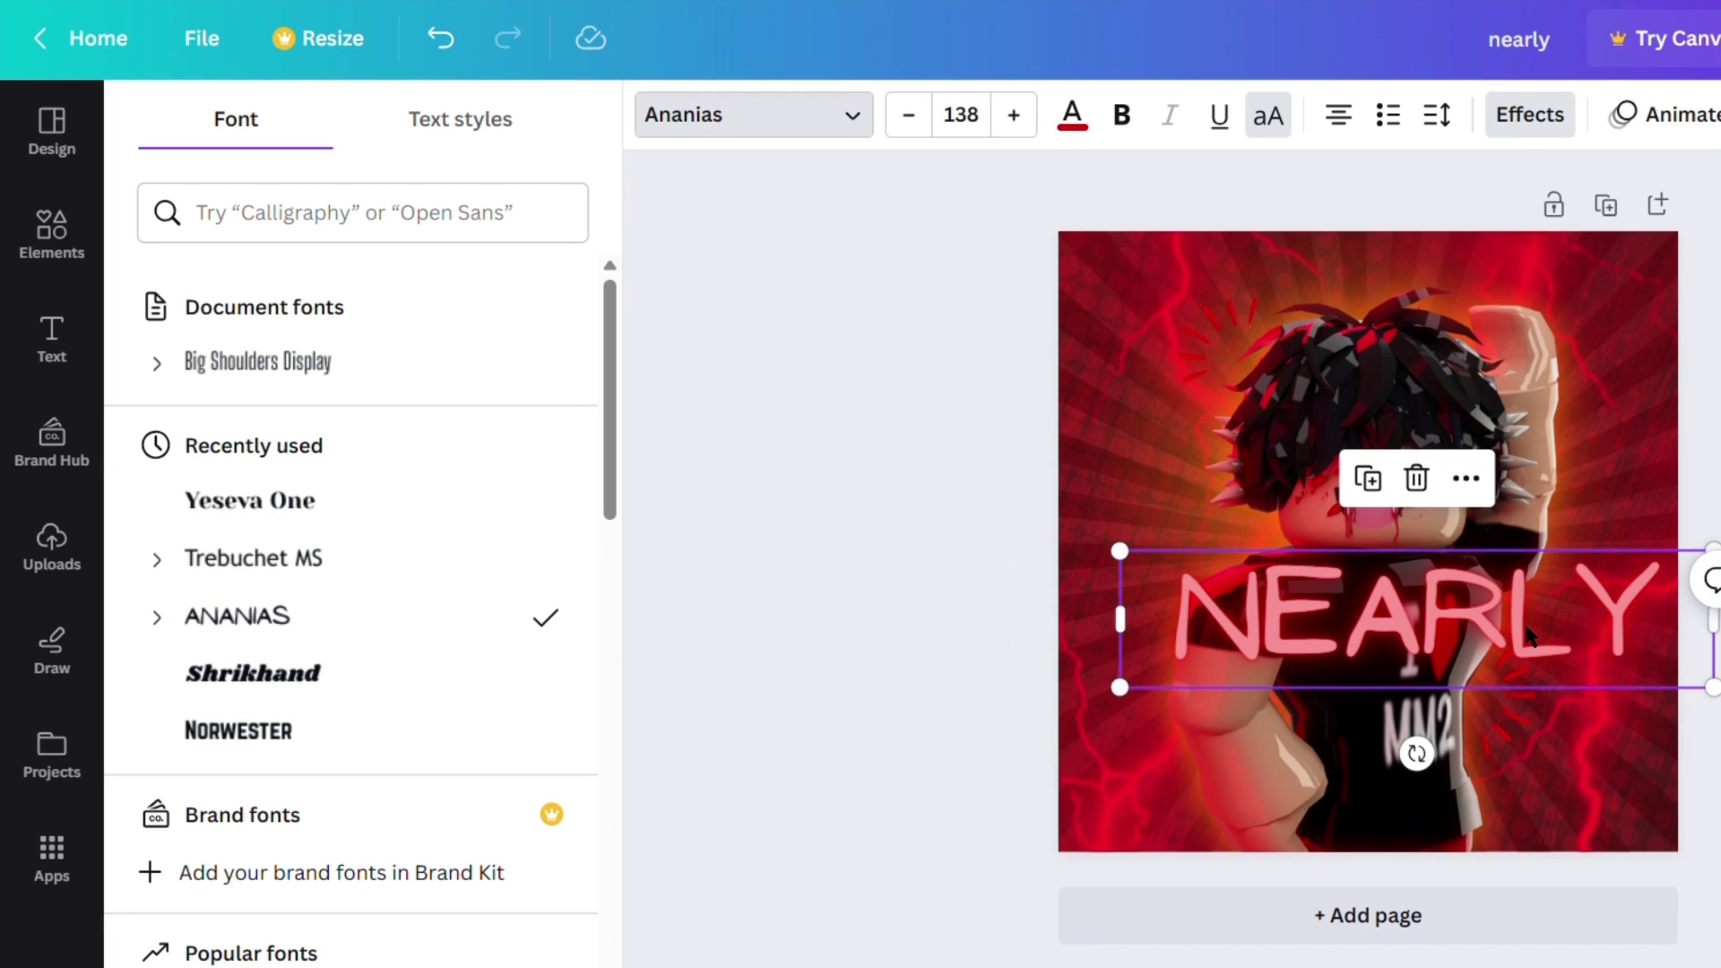
# Try the Yeseva One, Apricots, Celandine and Inlander fonts on the NEARLY text.
pyautogui.click(300, 515)
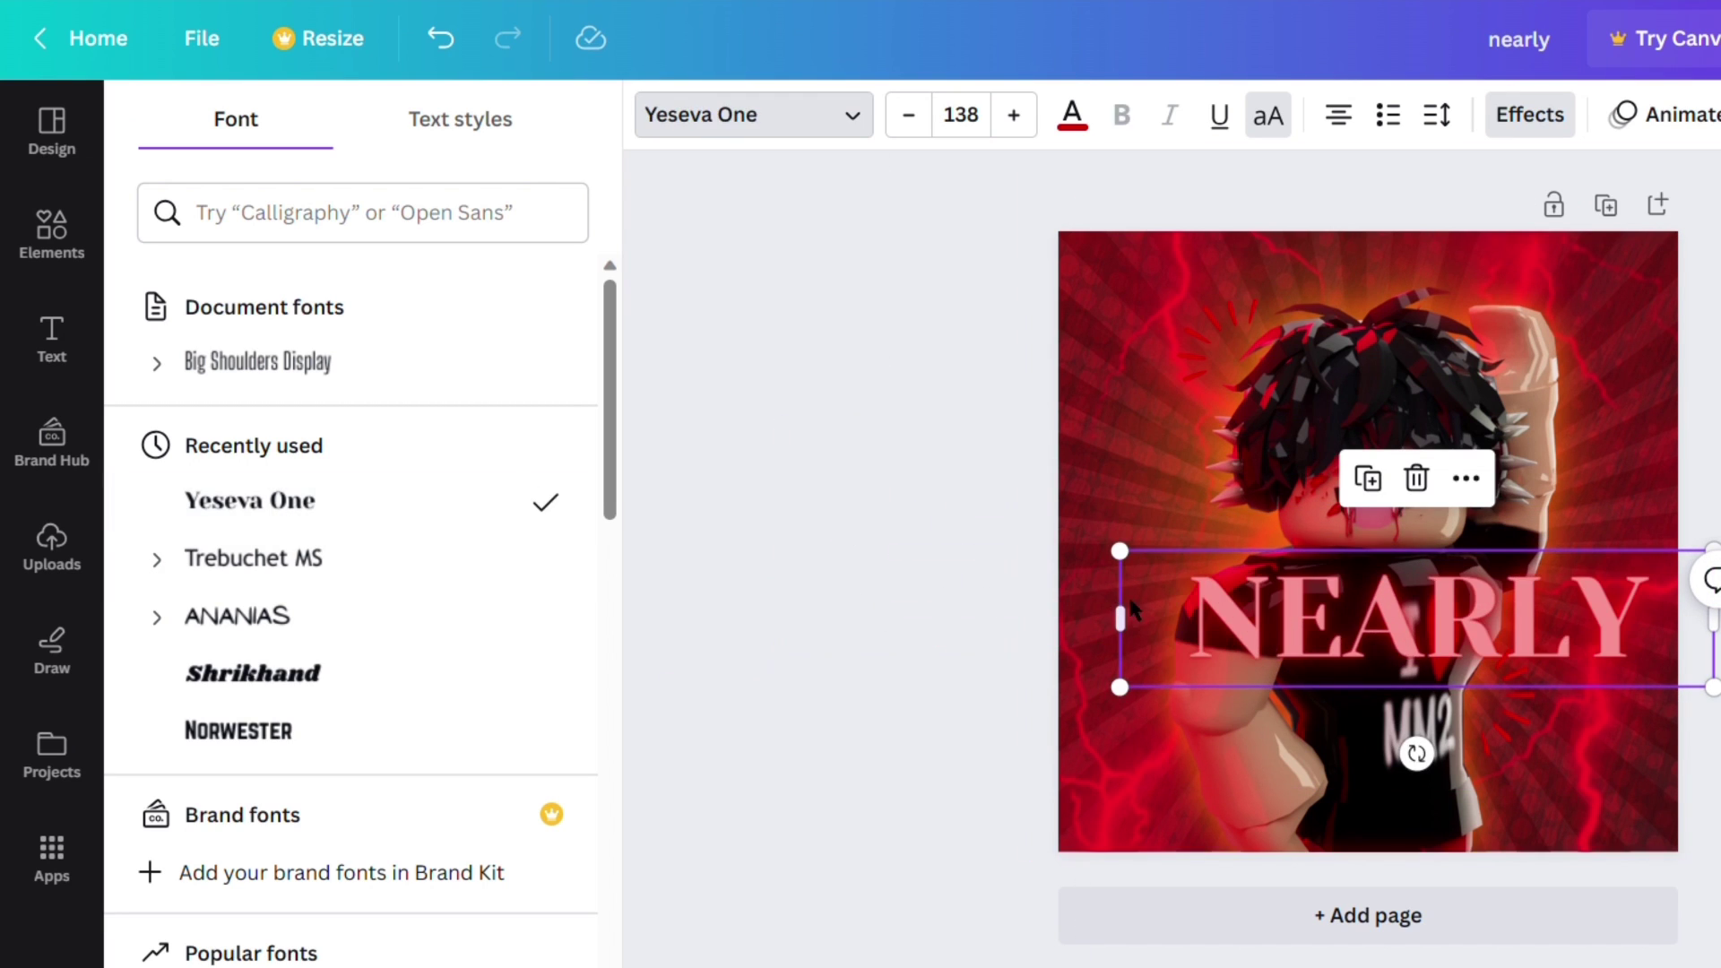
pyautogui.scroll(-10, 287, 627)
pyautogui.click(285, 623)
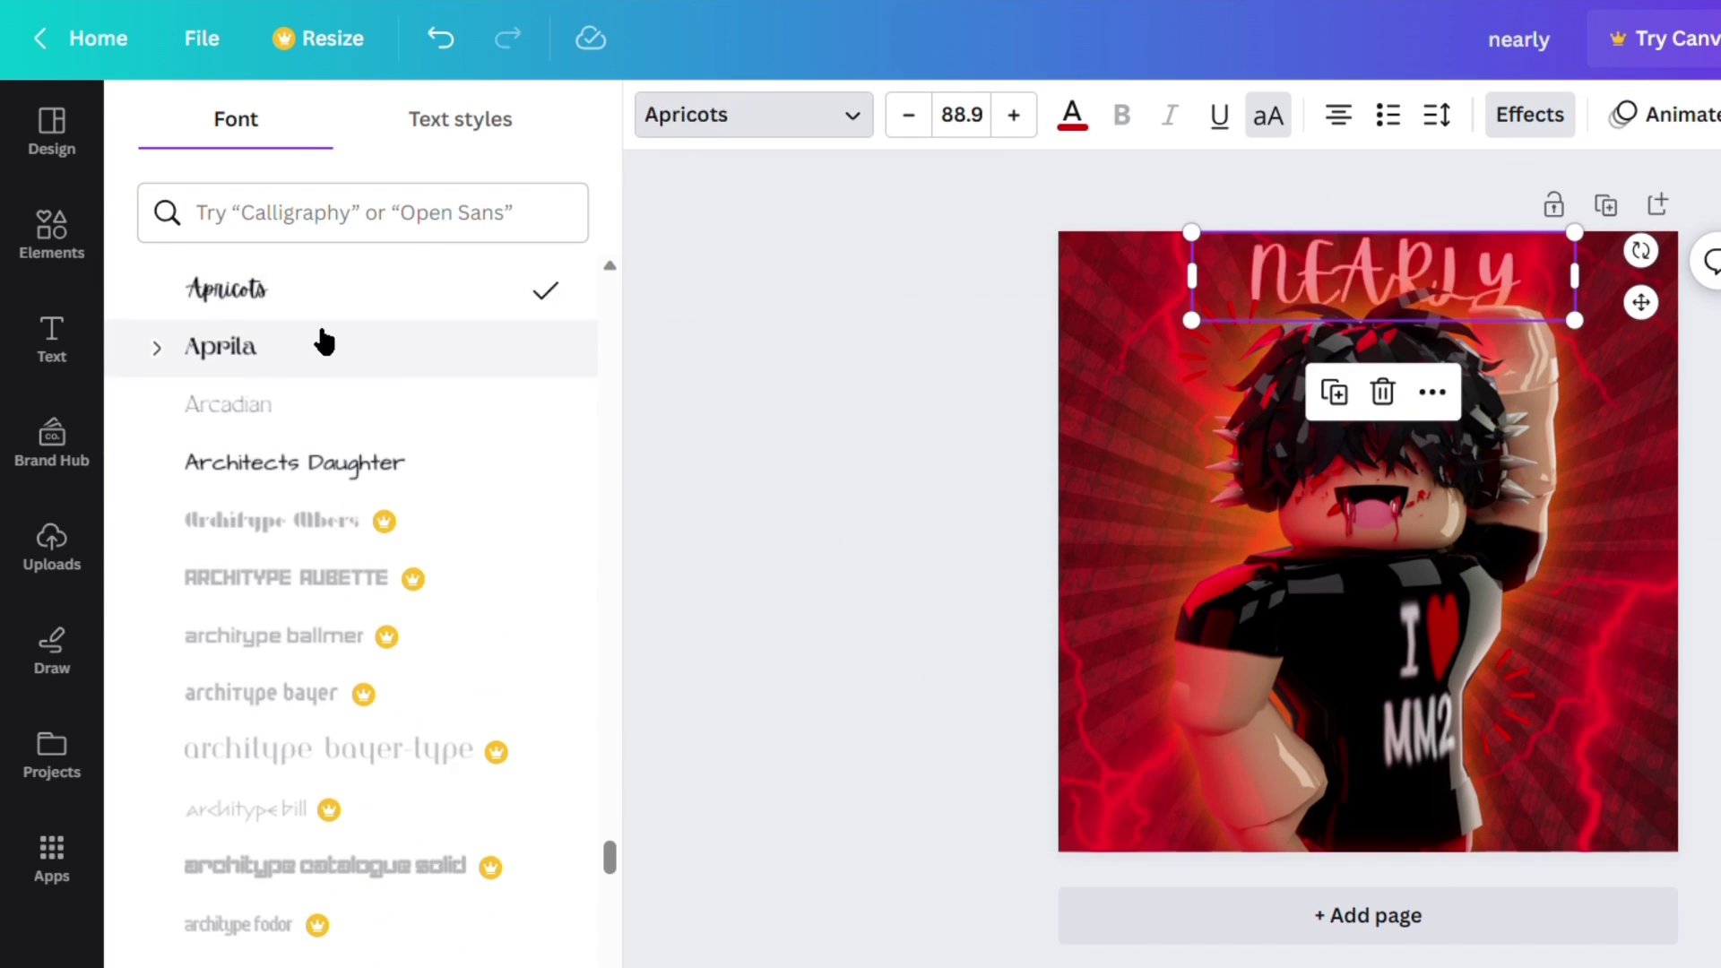
pyautogui.scroll(-5, 319, 538)
pyautogui.click(277, 756)
pyautogui.scroll(-5, 282, 690)
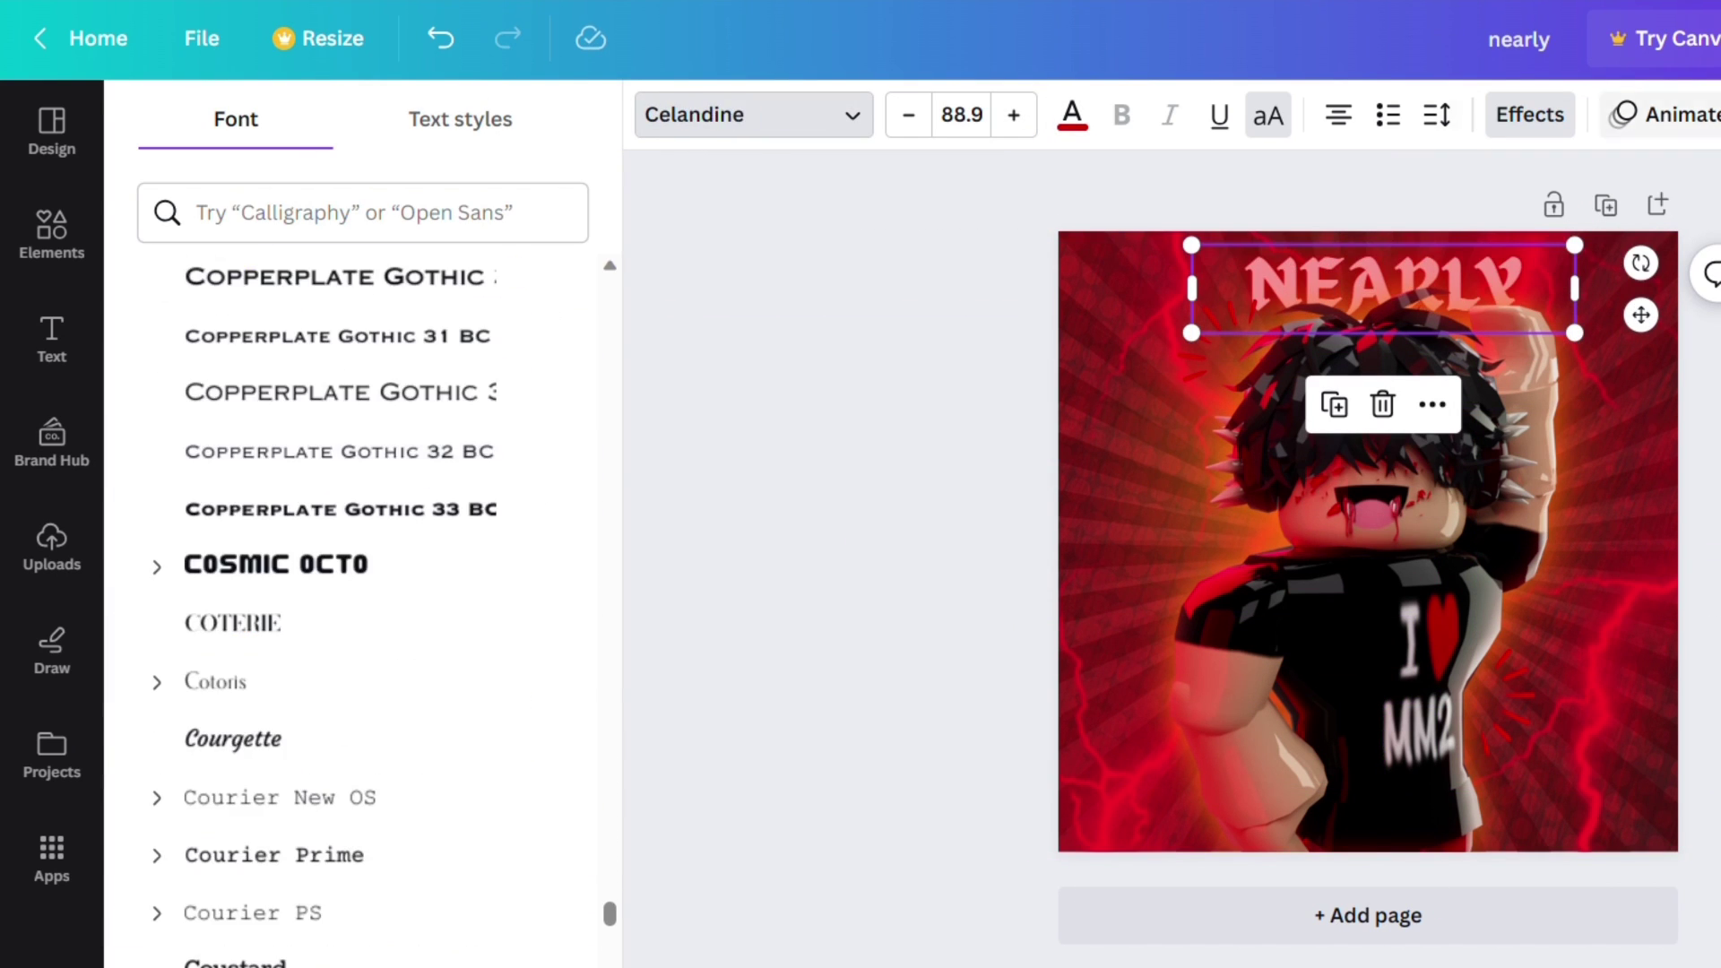
pyautogui.click(244, 548)
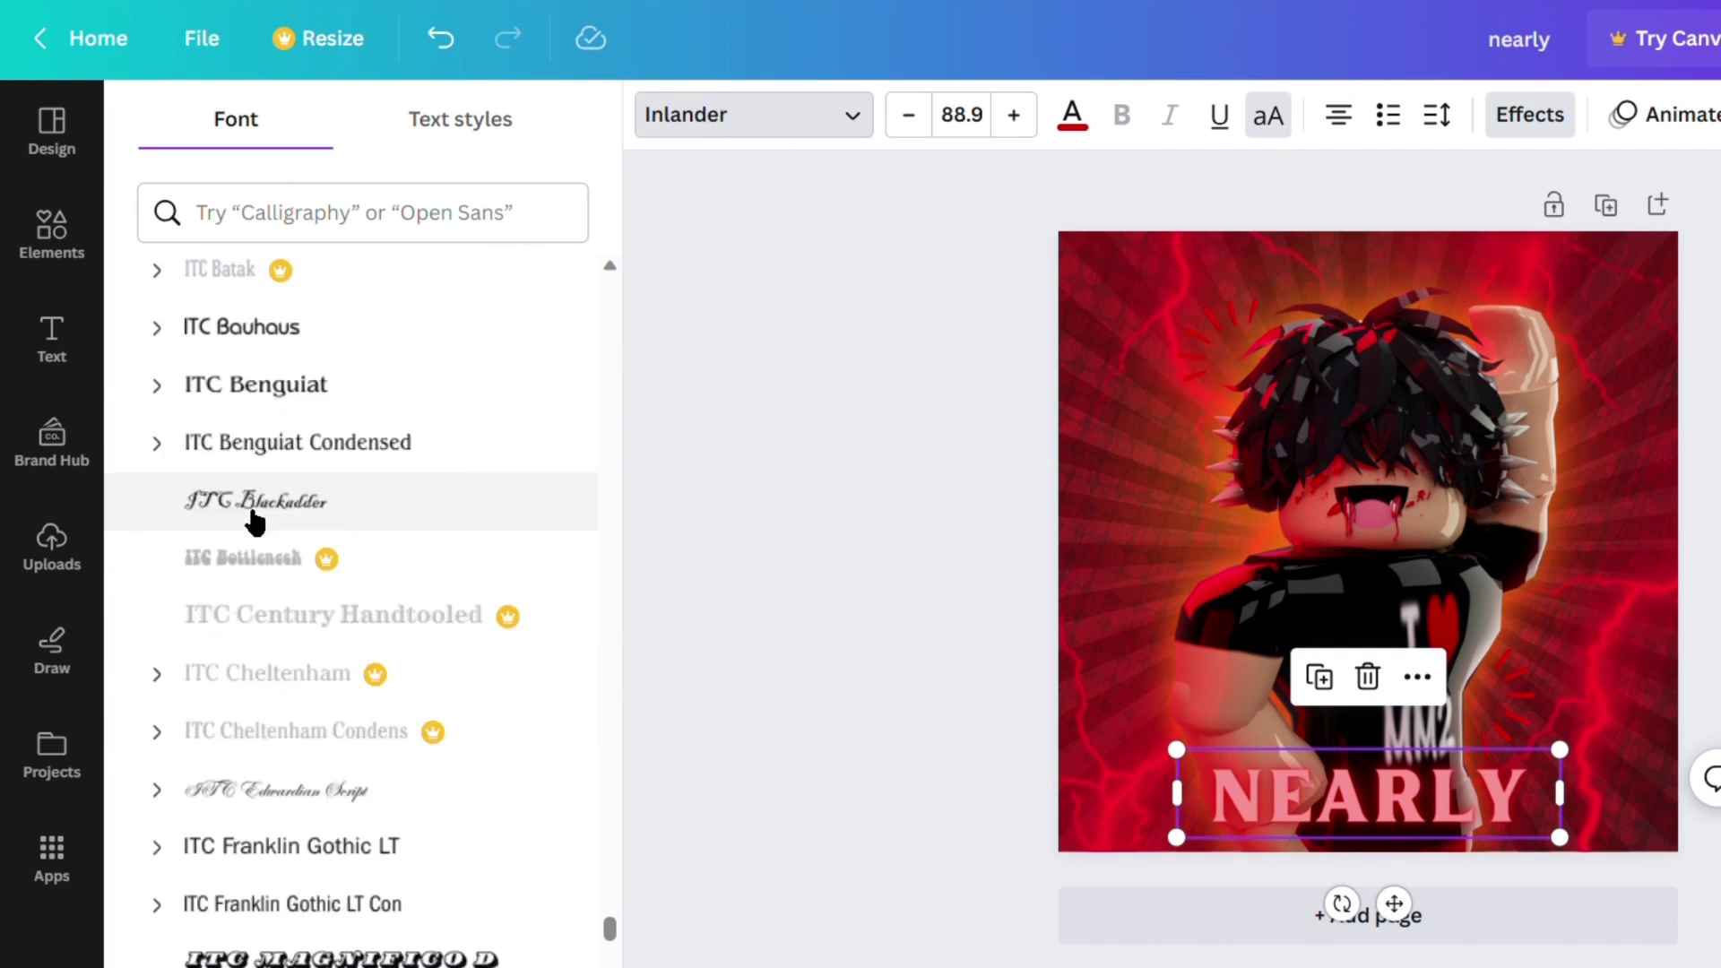
# Set the NEARLY text in the Monkey font at size 66.7 and place it low on the avatar's shirt, below the MM2 lettering.
pyautogui.scroll(-10, 399, 546)
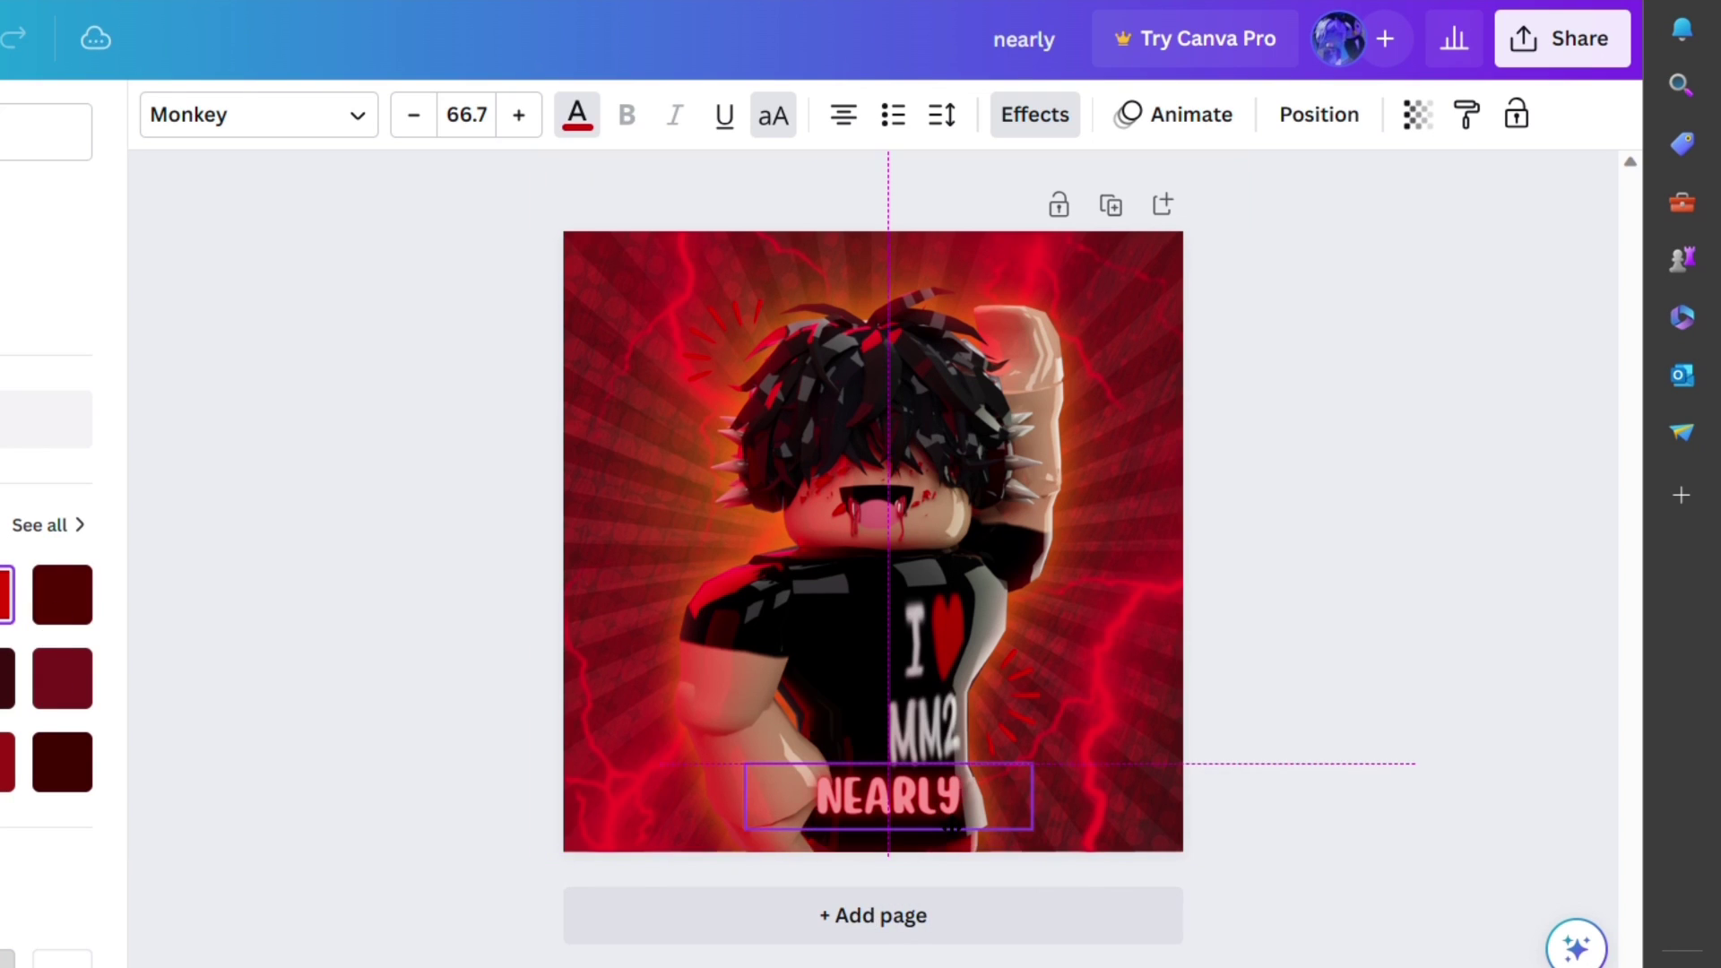
pyautogui.click(1449, 536)
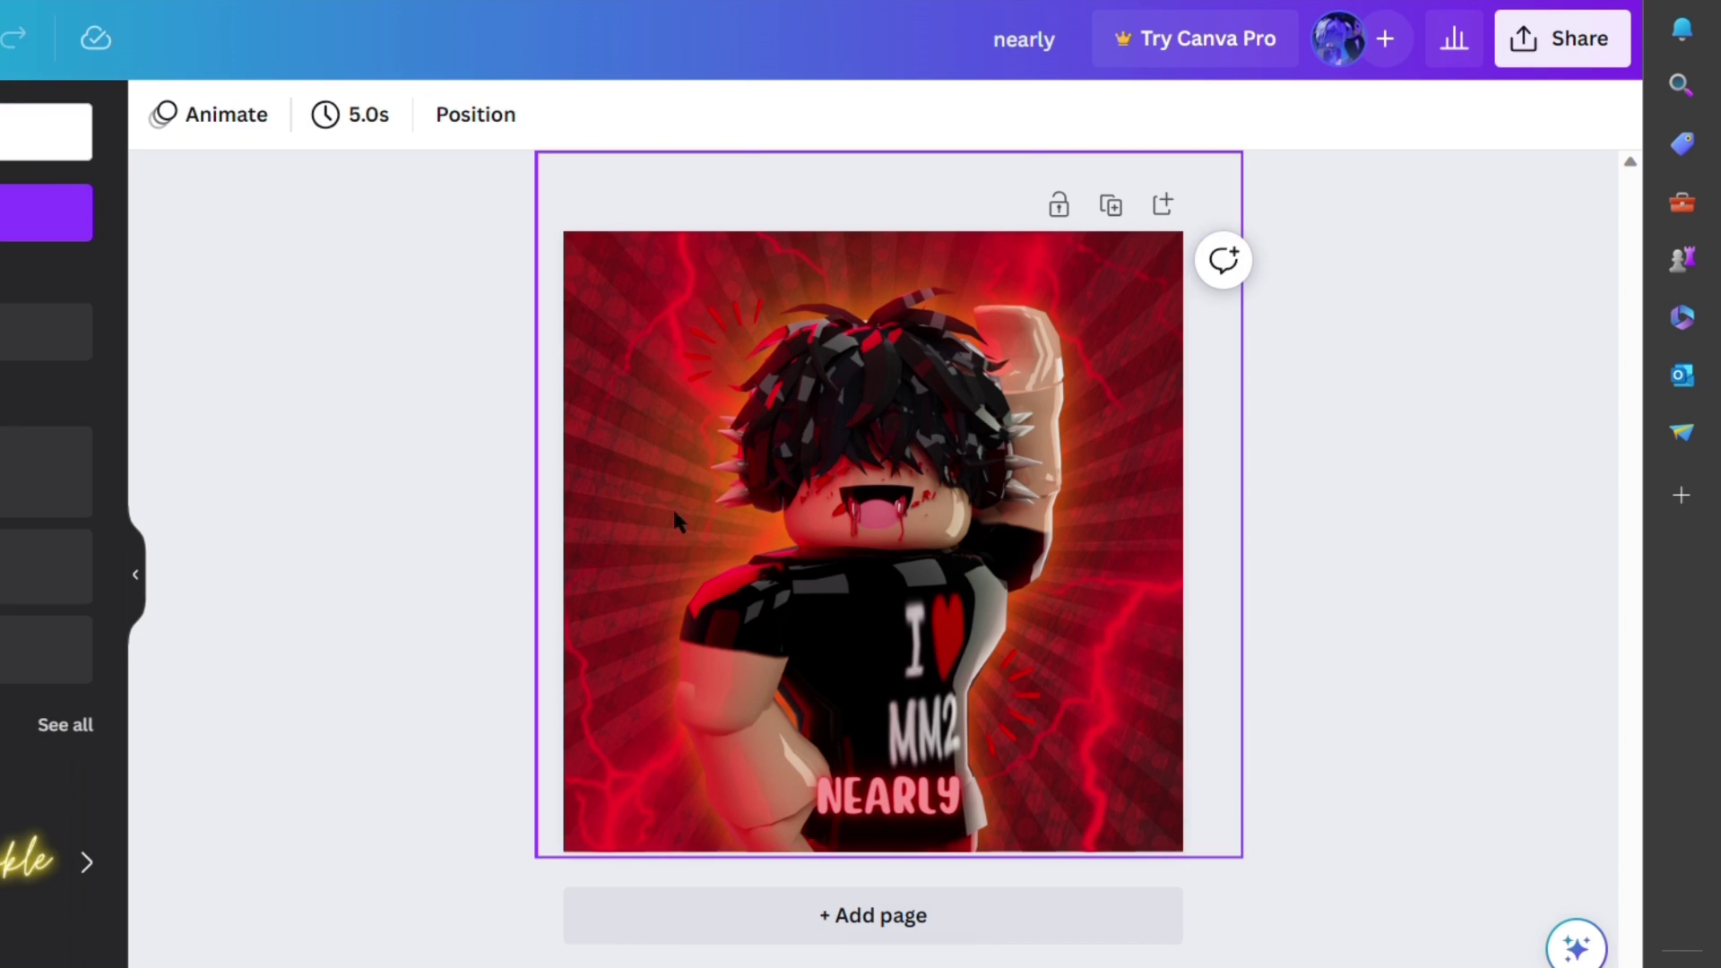
# Open the download options for the finished design.
pyautogui.click(1540, 21)
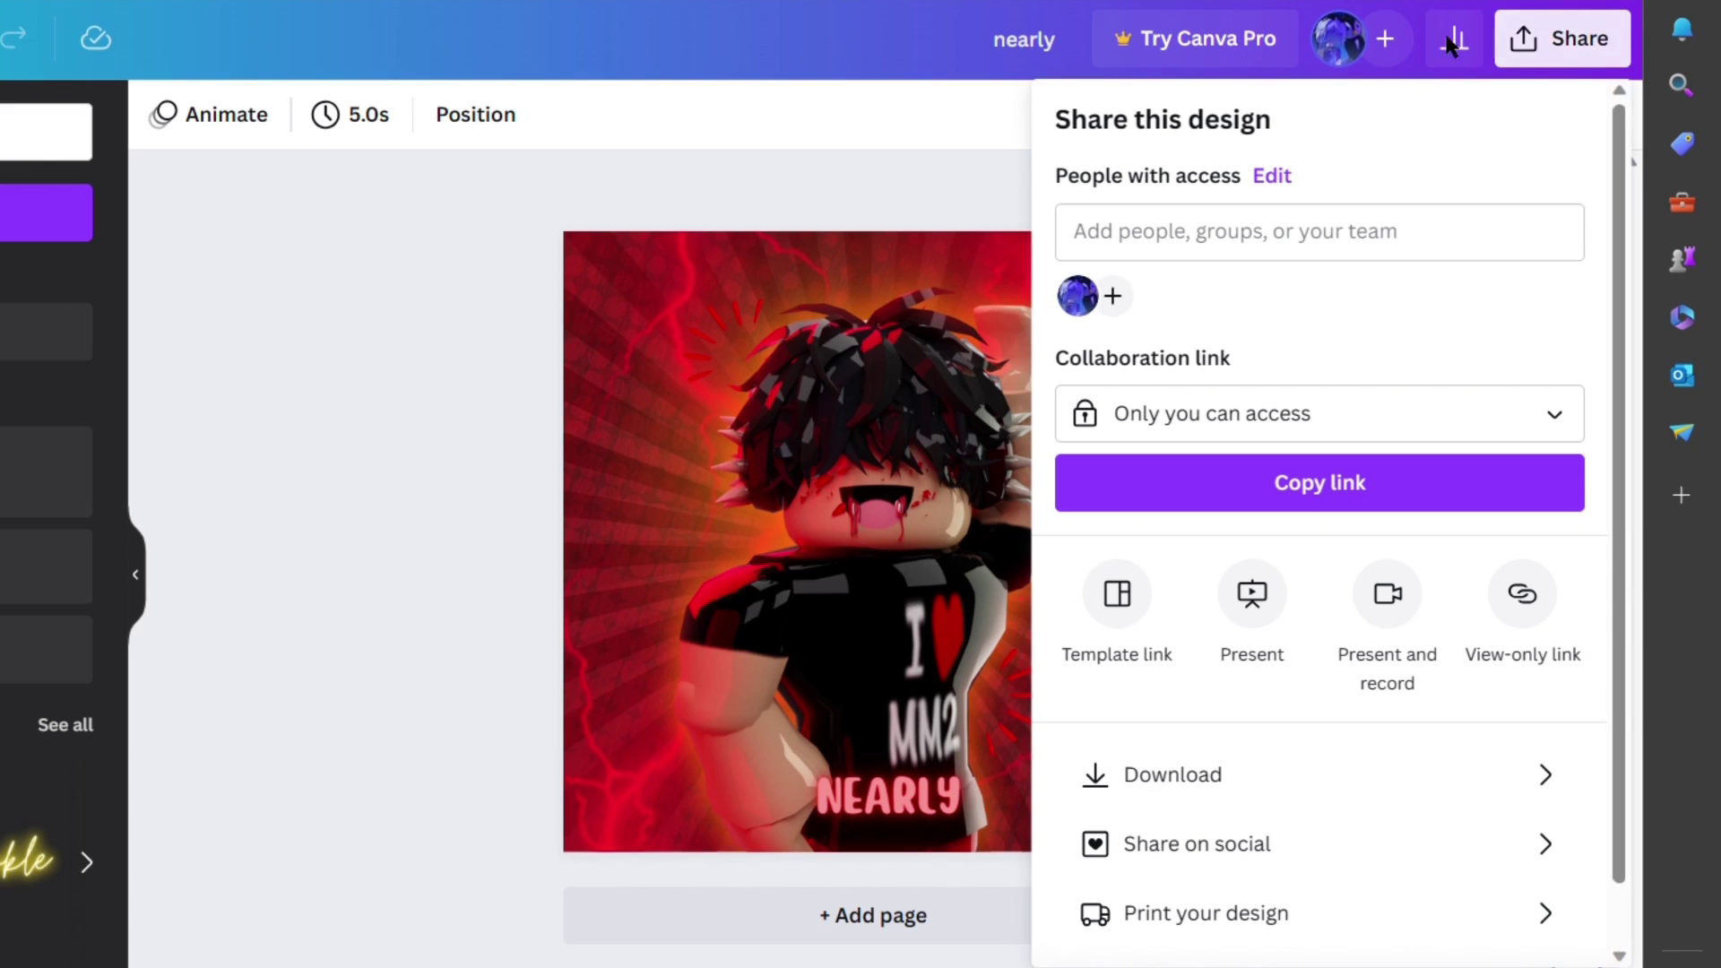
pyautogui.click(1190, 780)
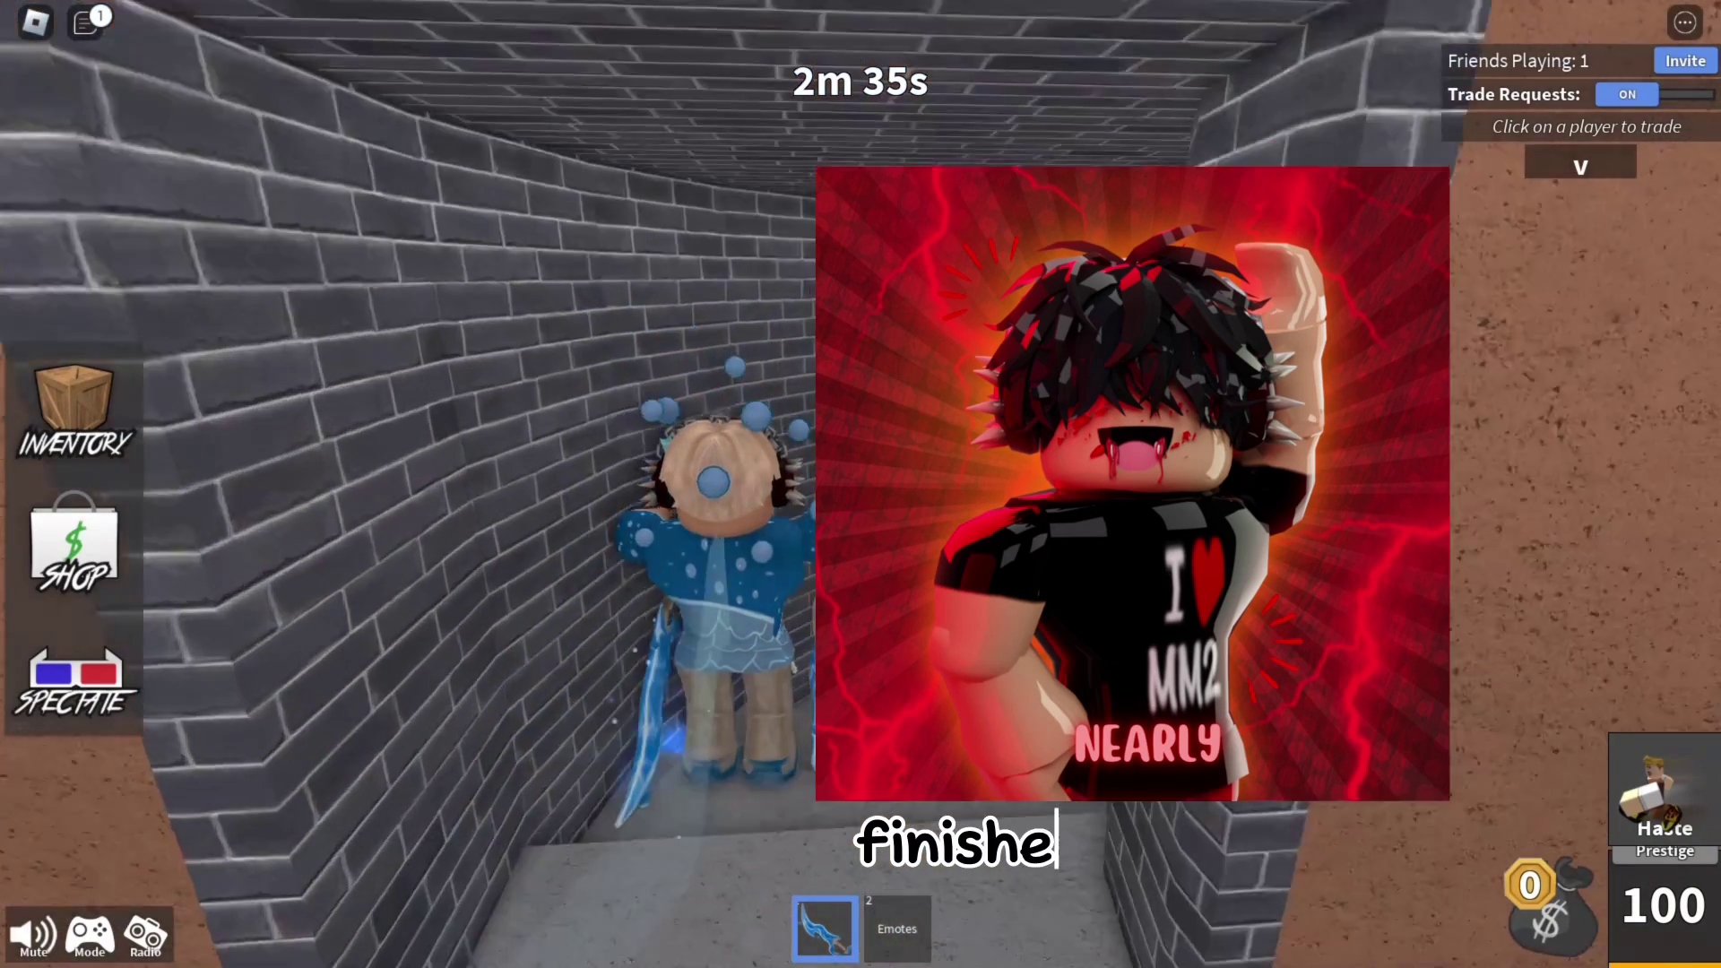
pyautogui.press('w')
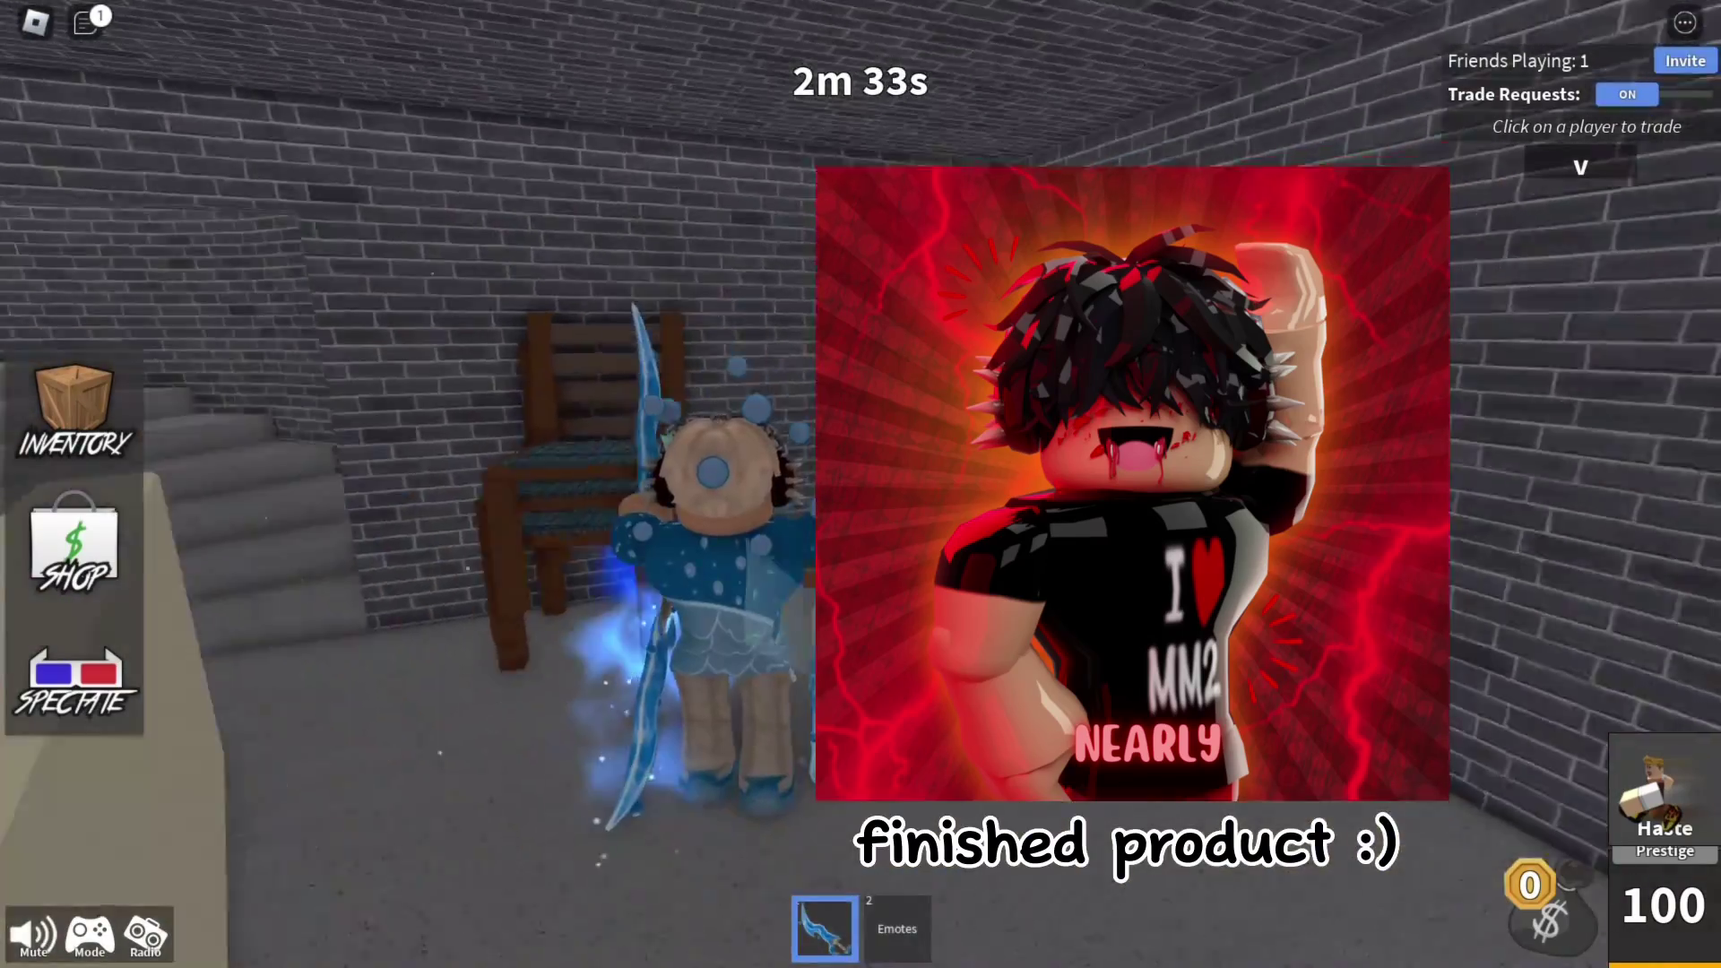
pyautogui.press('w')
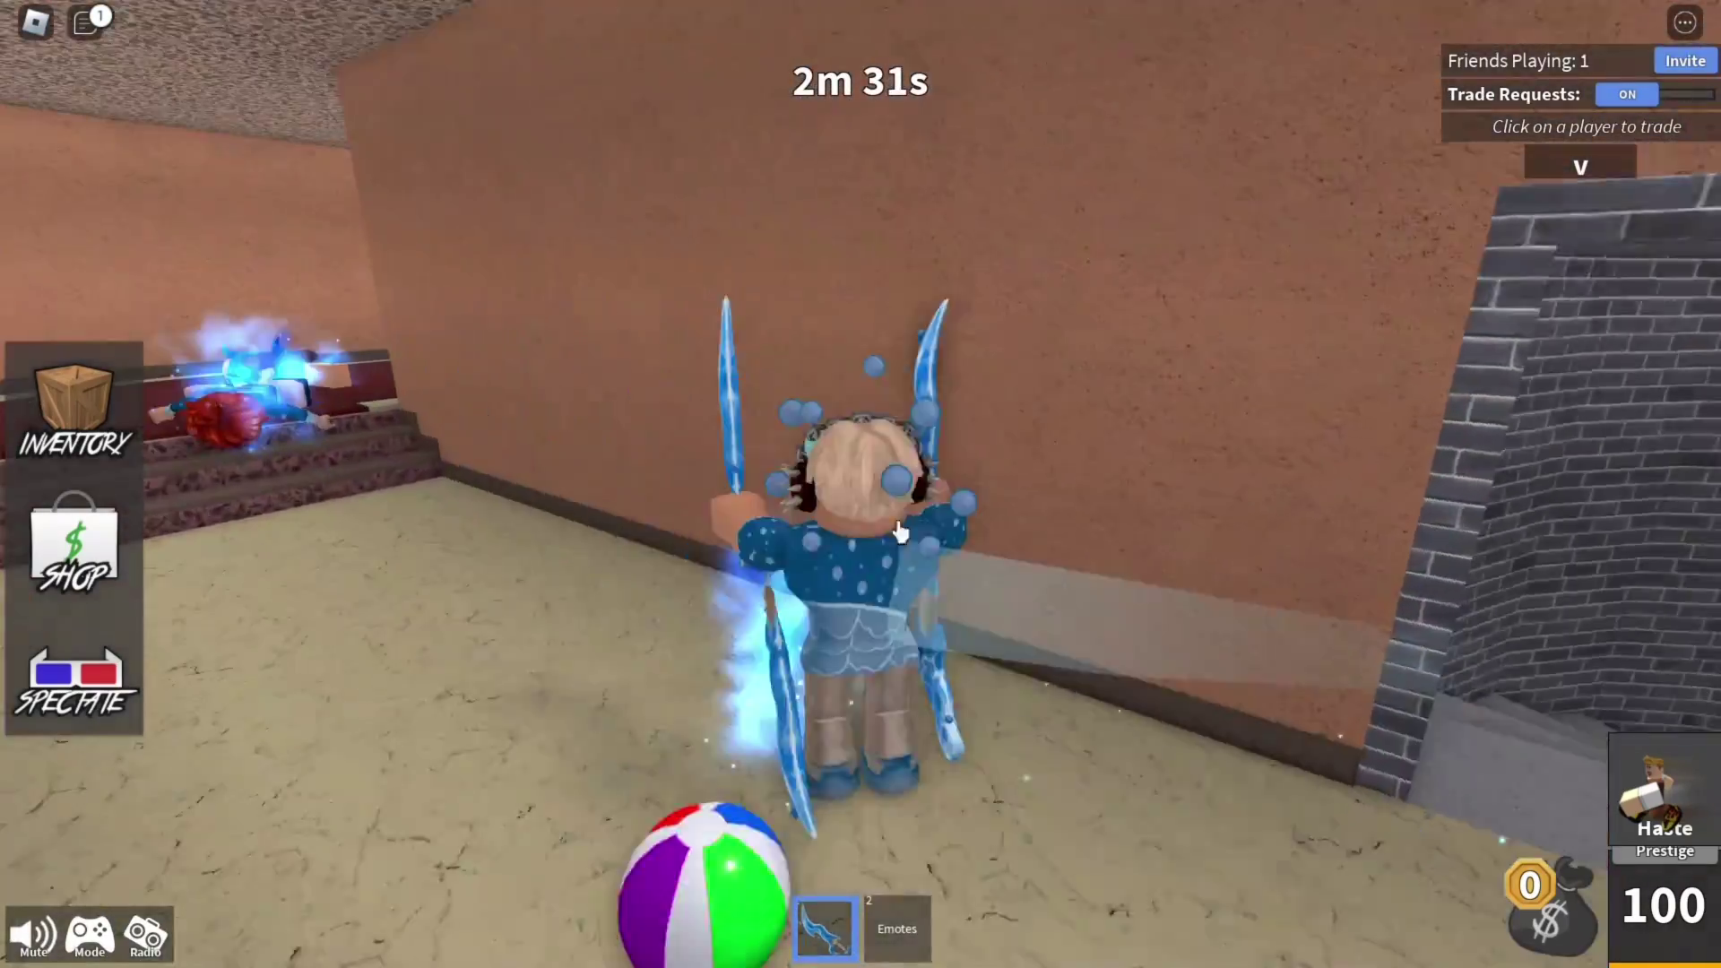
pyautogui.press('s')
pyautogui.press('a')
pyautogui.press('a')
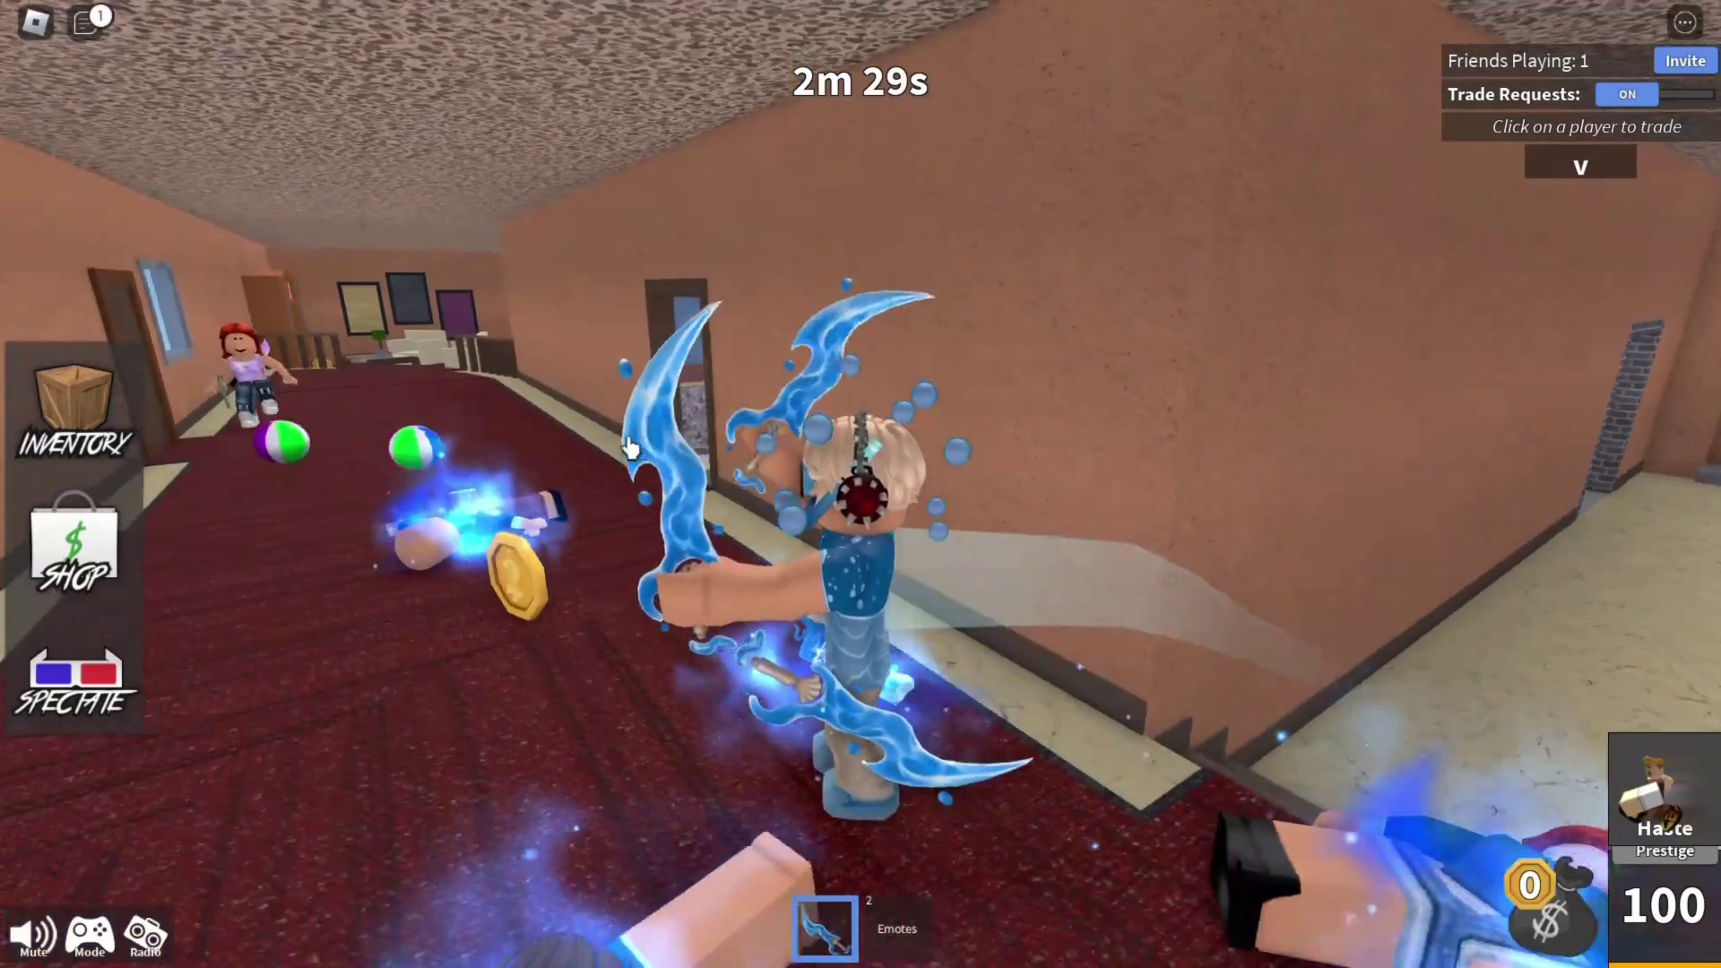
pyautogui.press('w')
pyautogui.moveTo(489, 453); pyautogui.dragTo(619, 453, button='right')
pyautogui.click(618, 455)
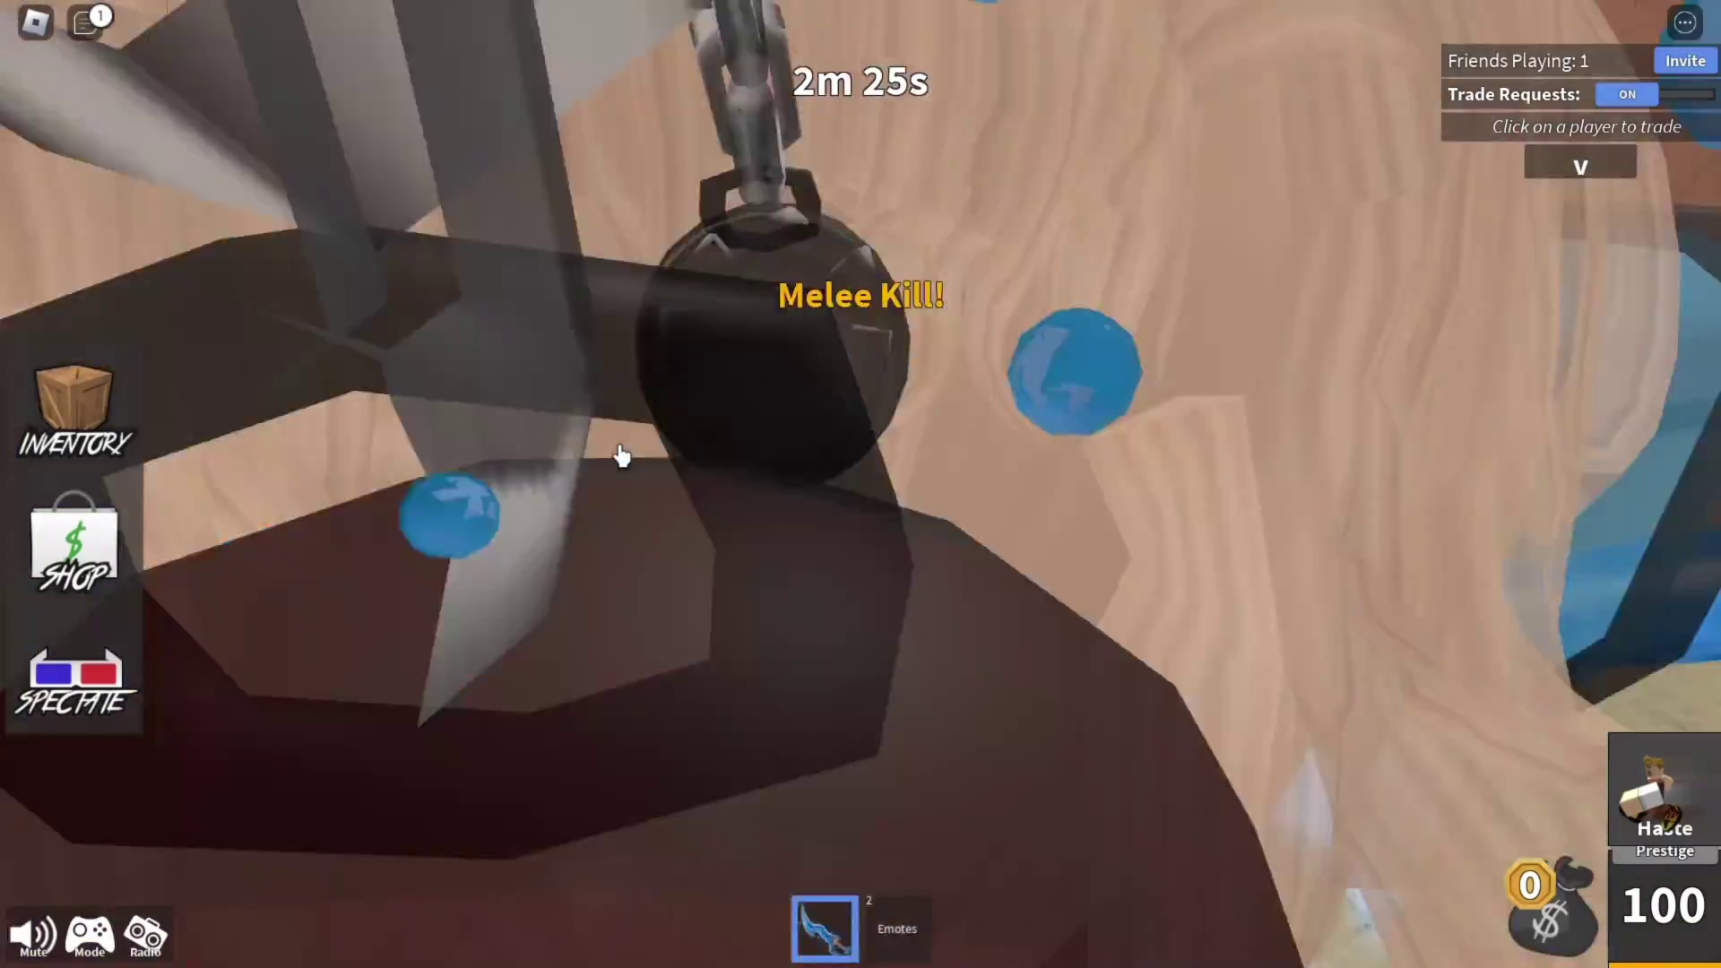
pyautogui.press('w')
pyautogui.press('w')
pyautogui.press('a')
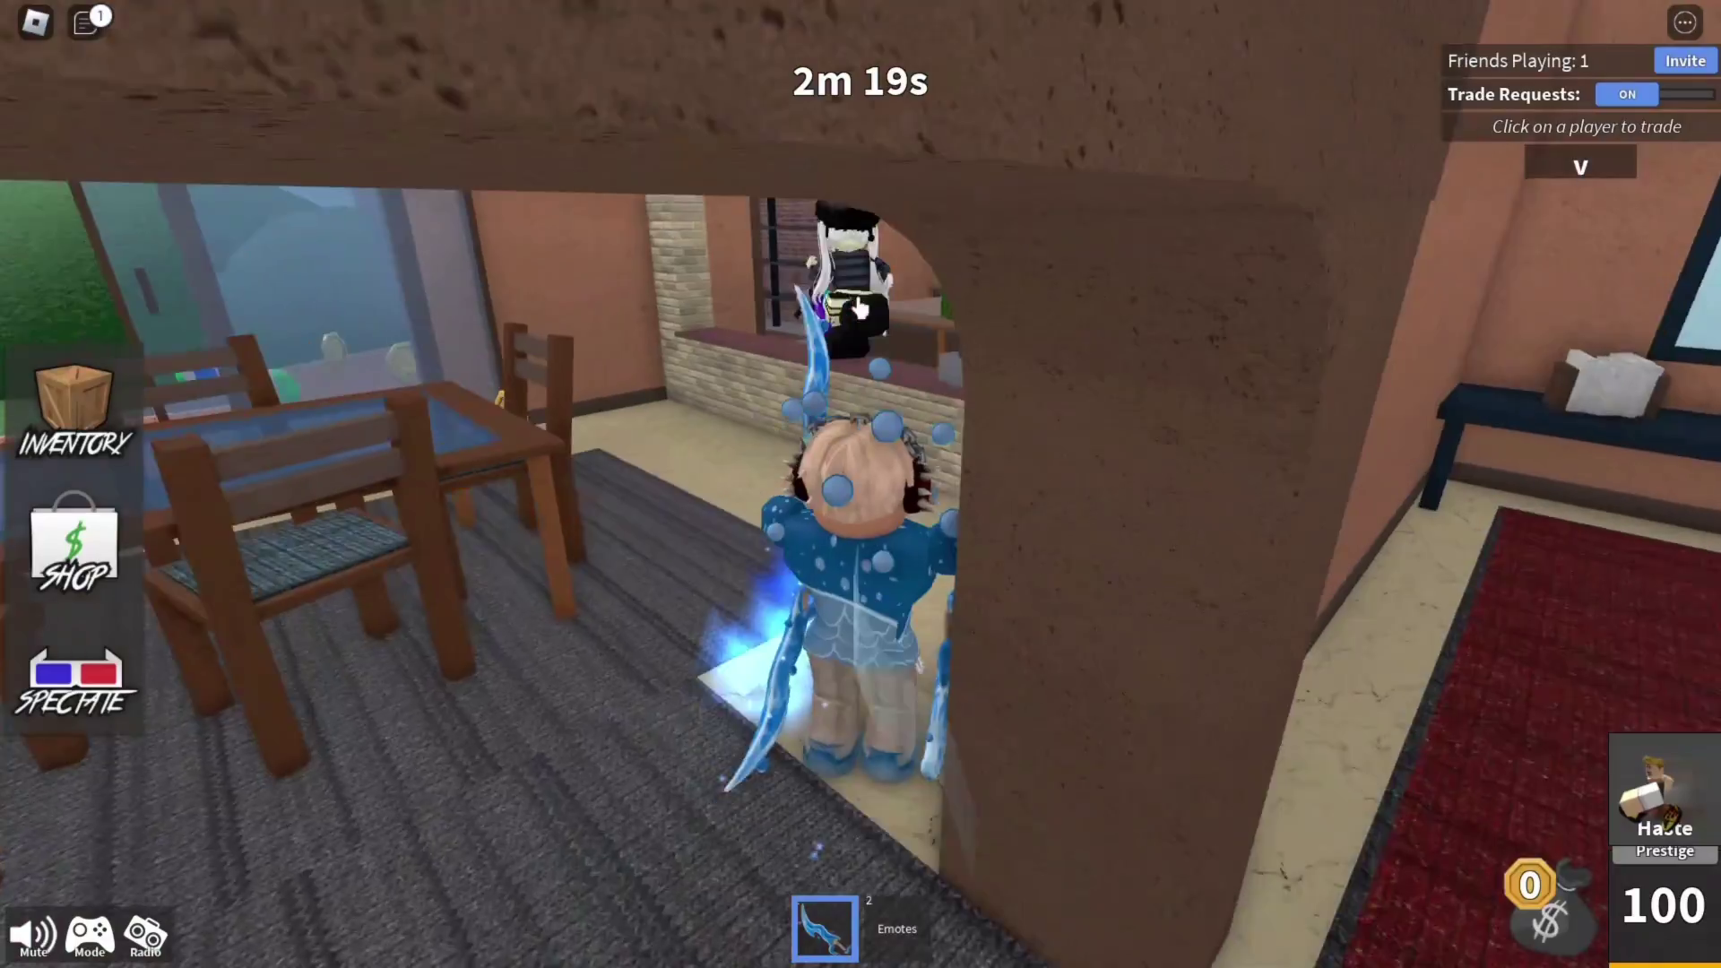
pyautogui.press('w')
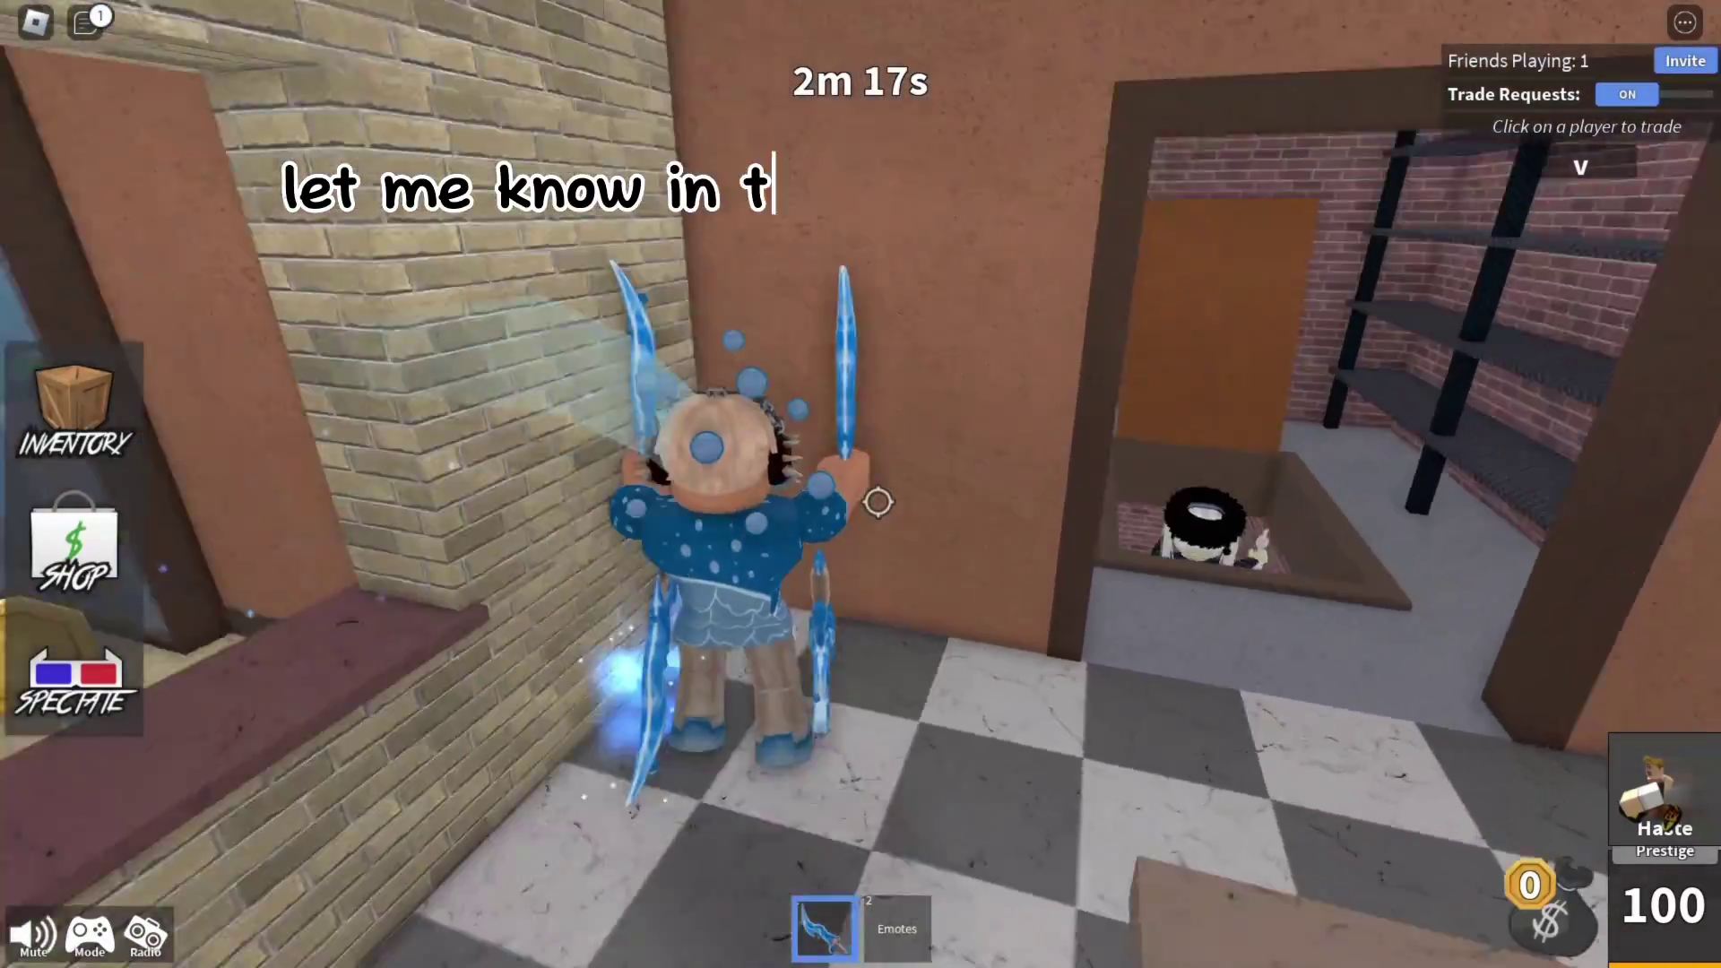
pyautogui.press('w')
pyautogui.press('d')
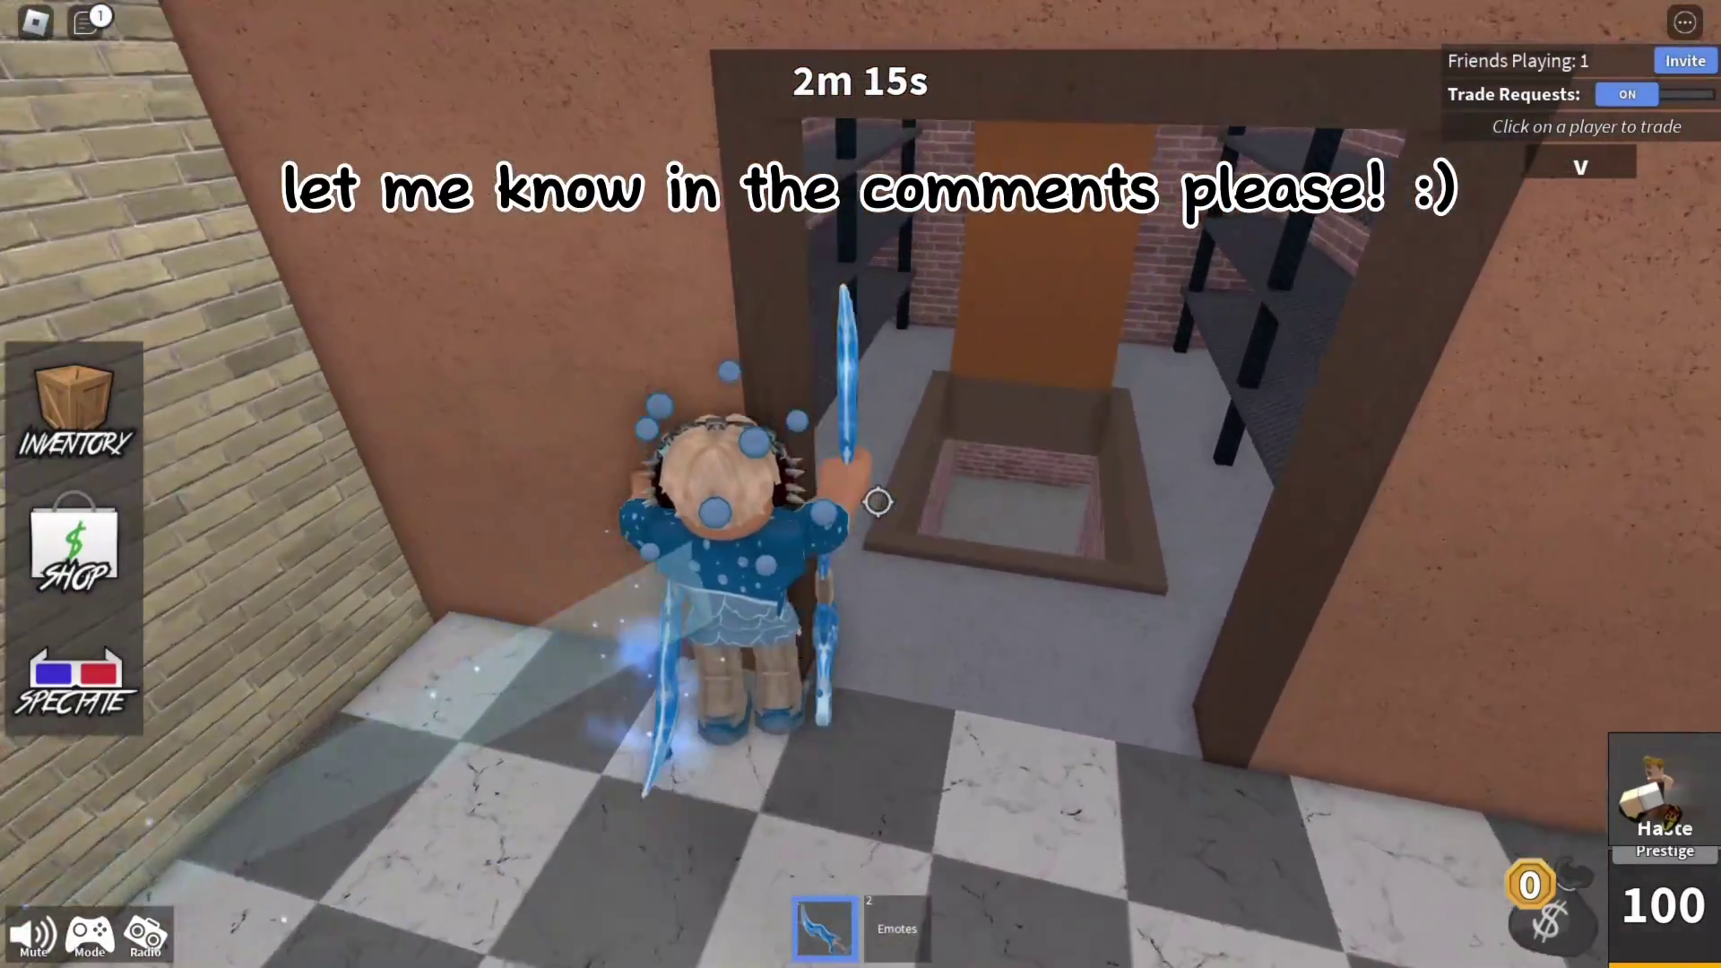